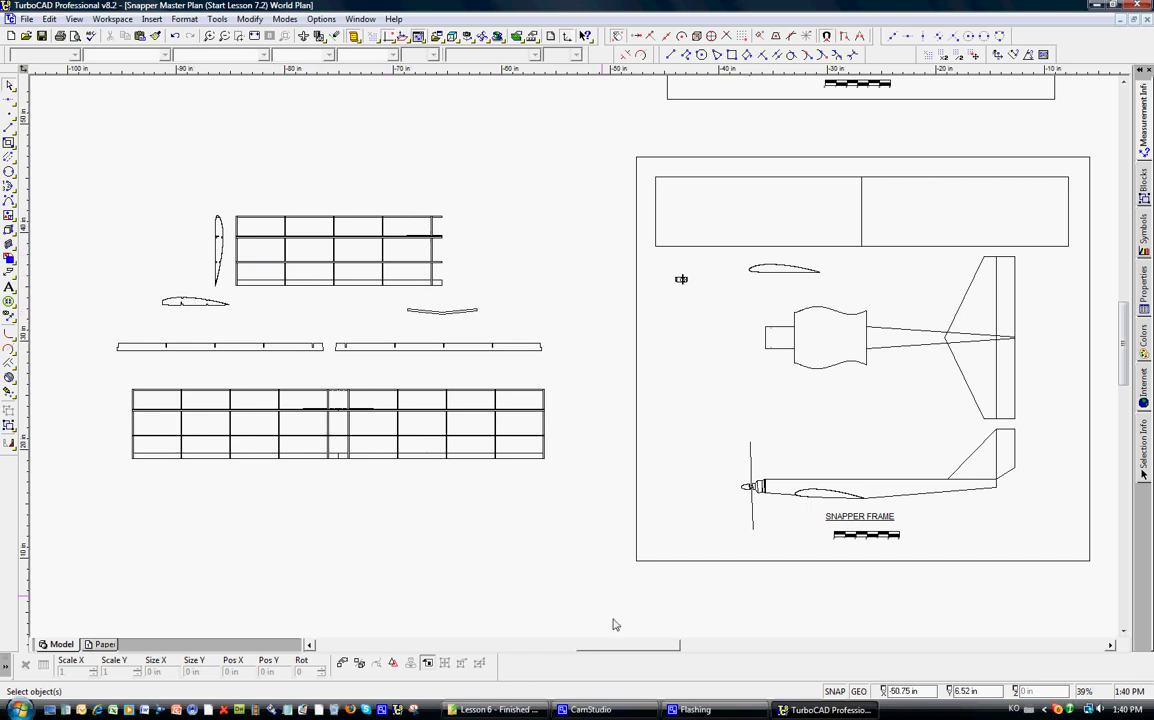
Move the full wing structure plan from beside the Snapper Frame sheet to just beneath it.
drag(620, 654, 716, 670)
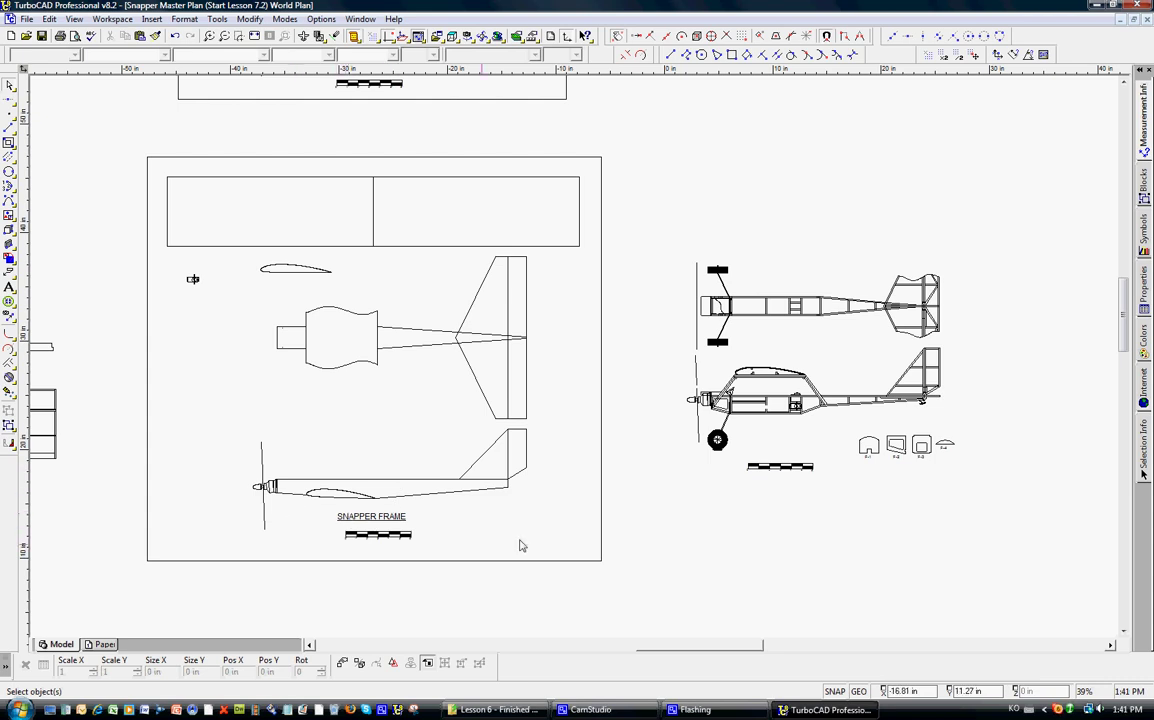
drag(645, 651, 598, 653)
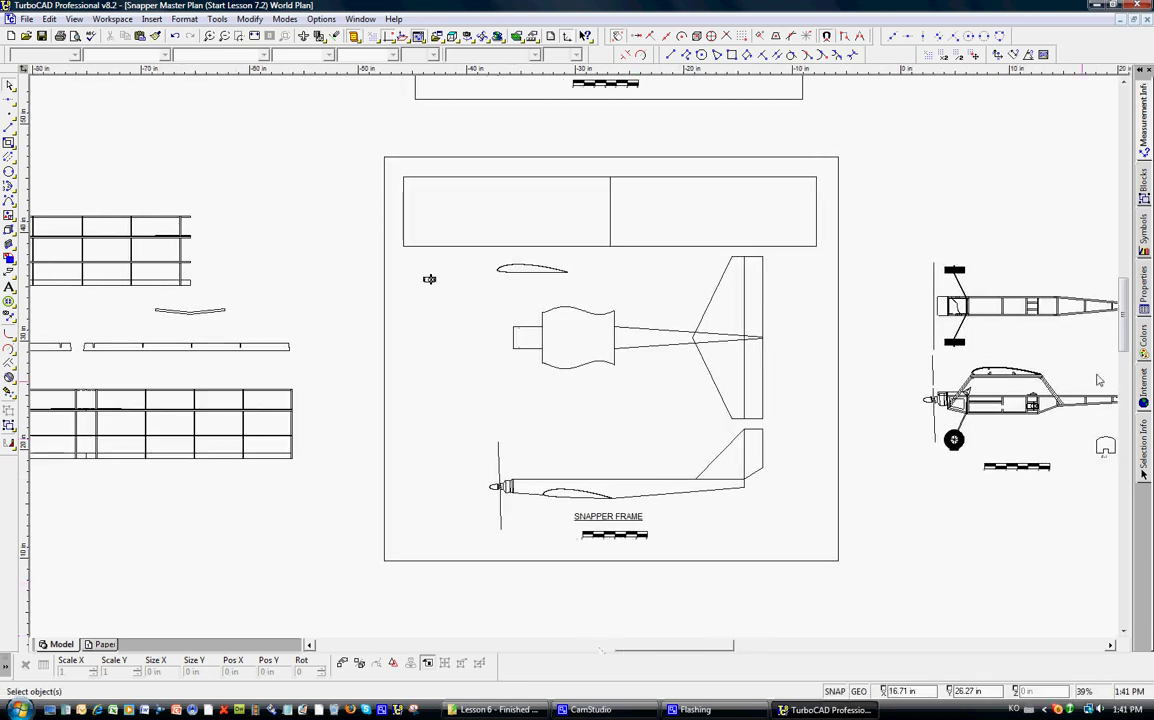
drag(1125, 338, 1134, 378)
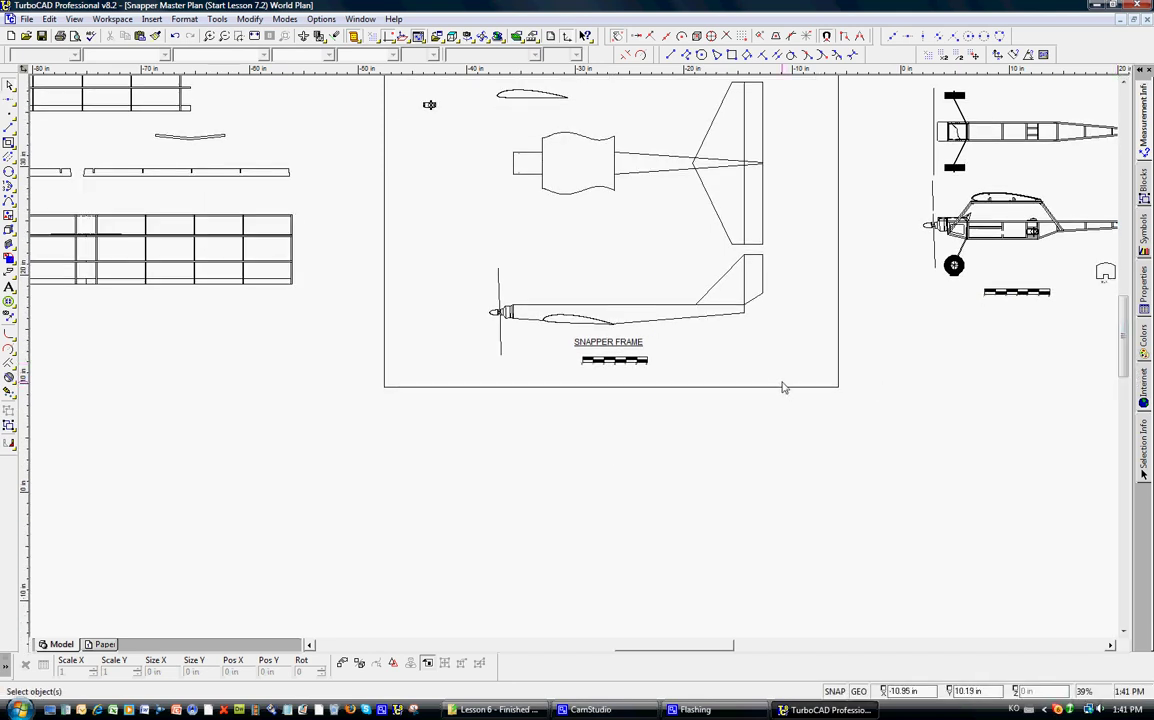
scroll(783, 387, down, 2)
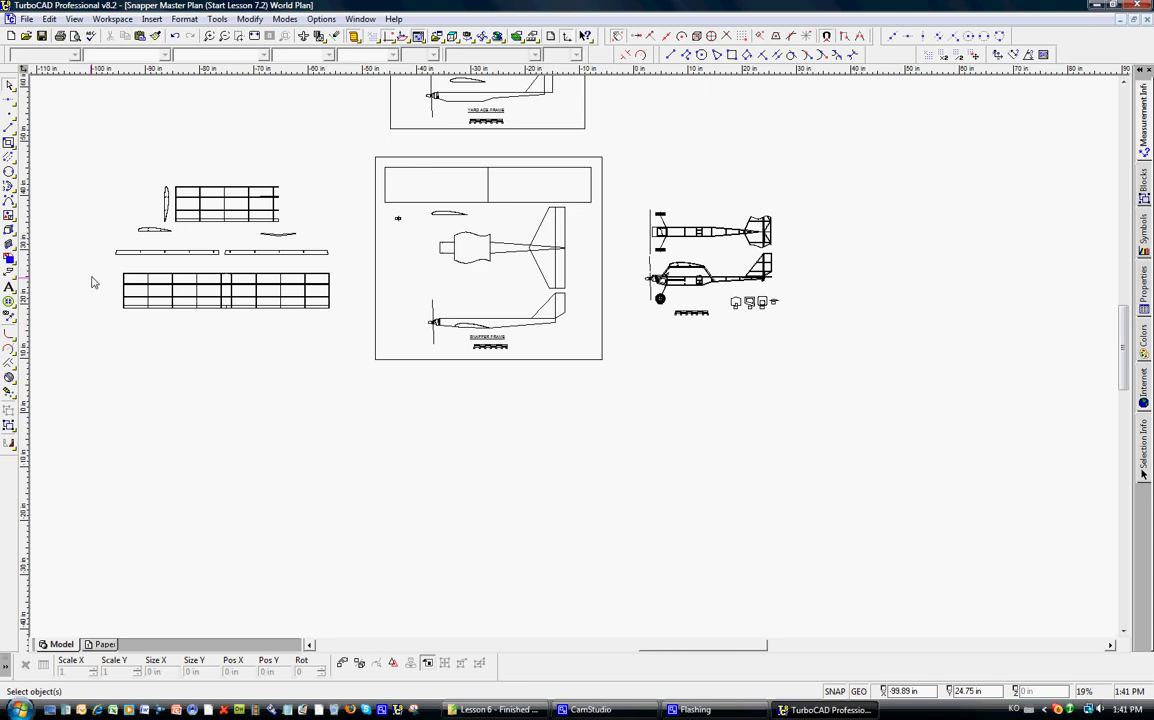
mouse_move(97, 268)
mouse_down()
mouse_move(337, 327)
mouse_move(327, 327)
mouse_up()
drag(218, 298, 488, 421)
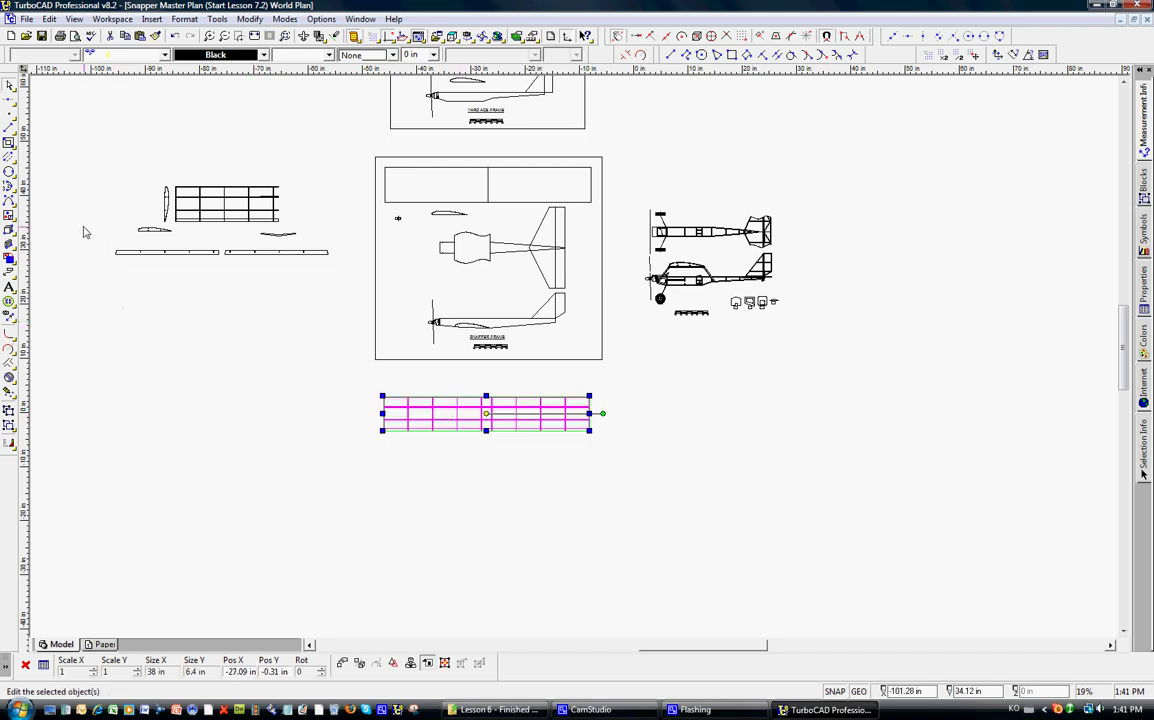
Move the pair of notched spars to just below the relocated full wing plan.
drag(95, 241, 334, 268)
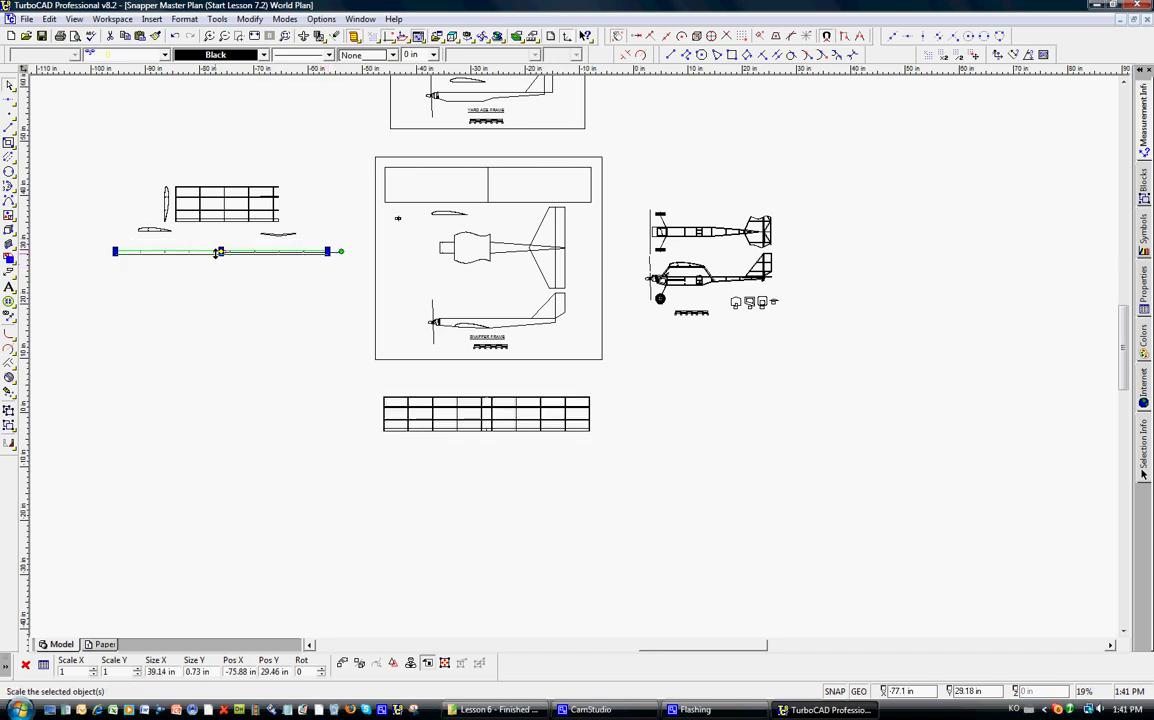
drag(222, 252, 487, 453)
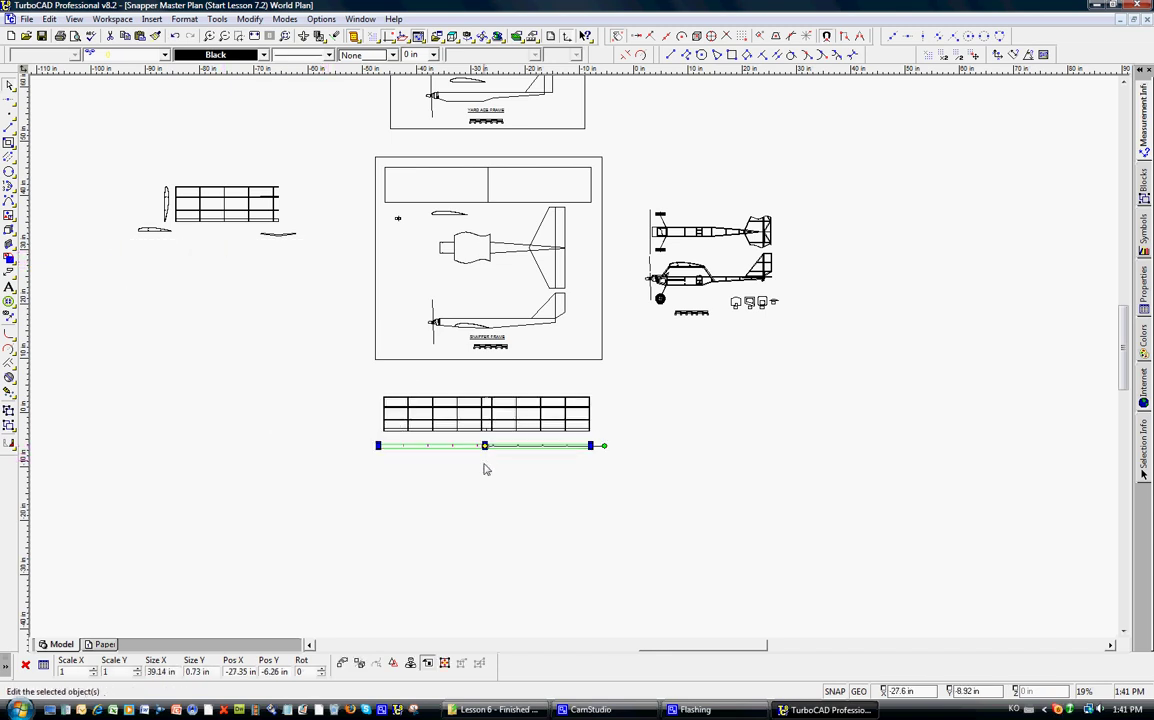
click(483, 471)
Move the right-hand notched spar directly beneath the left-hand one so the two are stacked.
scroll(483, 471, up, 2)
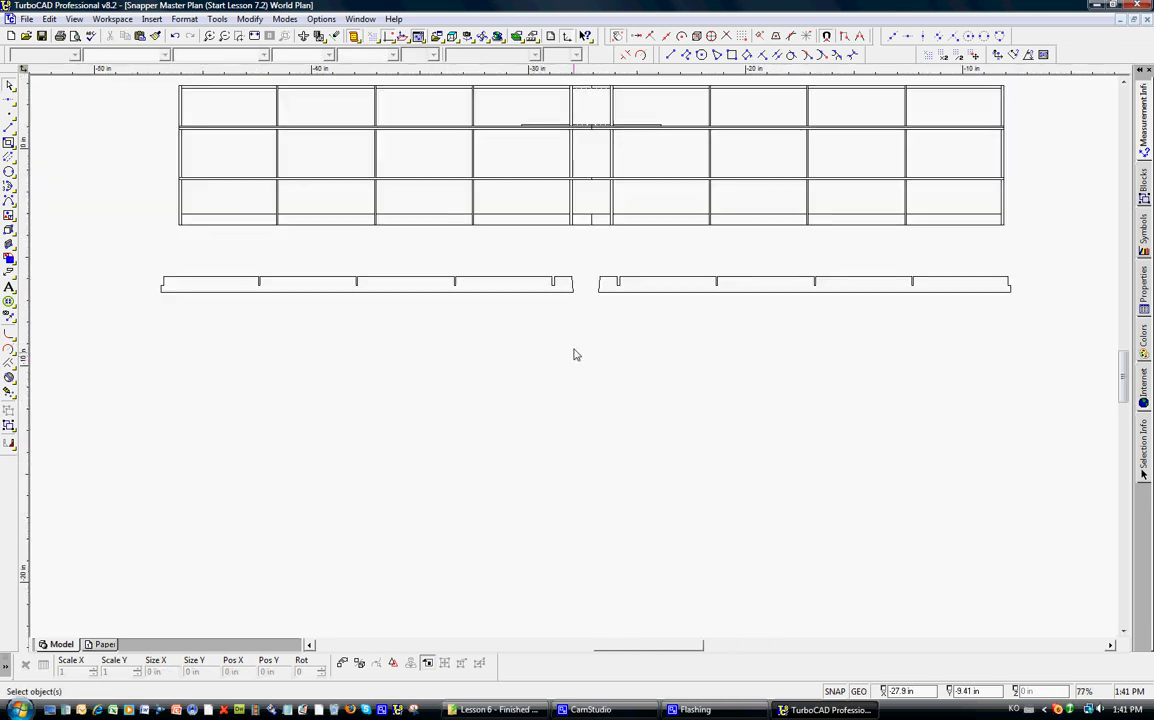
drag(588, 260, 1030, 310)
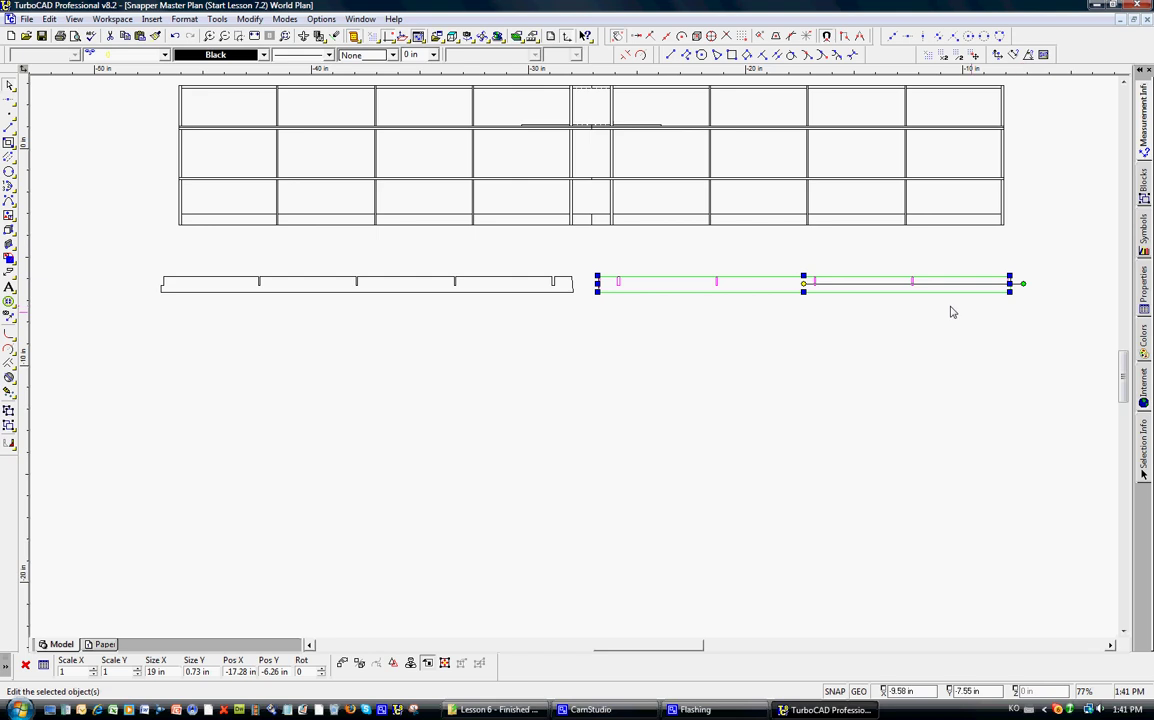
drag(806, 283, 367, 325)
click(326, 382)
scroll(574, 361, up, 1)
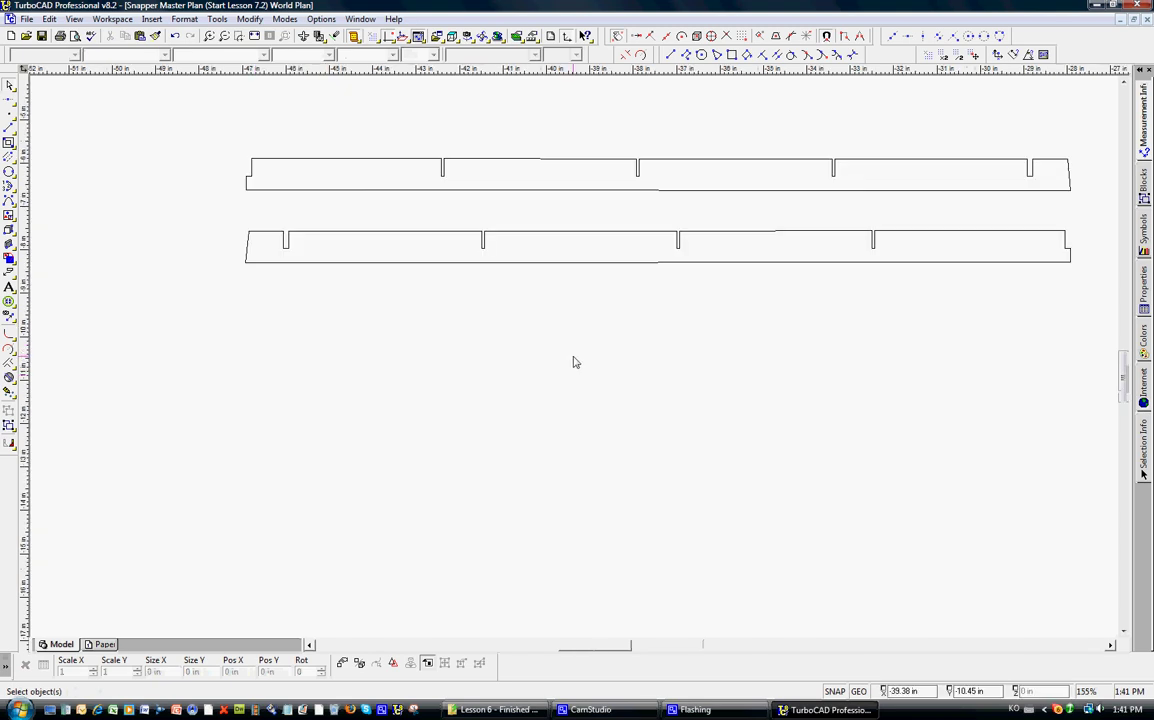
Move the V-shaped dihedral brace beneath the right half of the full wing plan.
scroll(574, 361, down, 3)
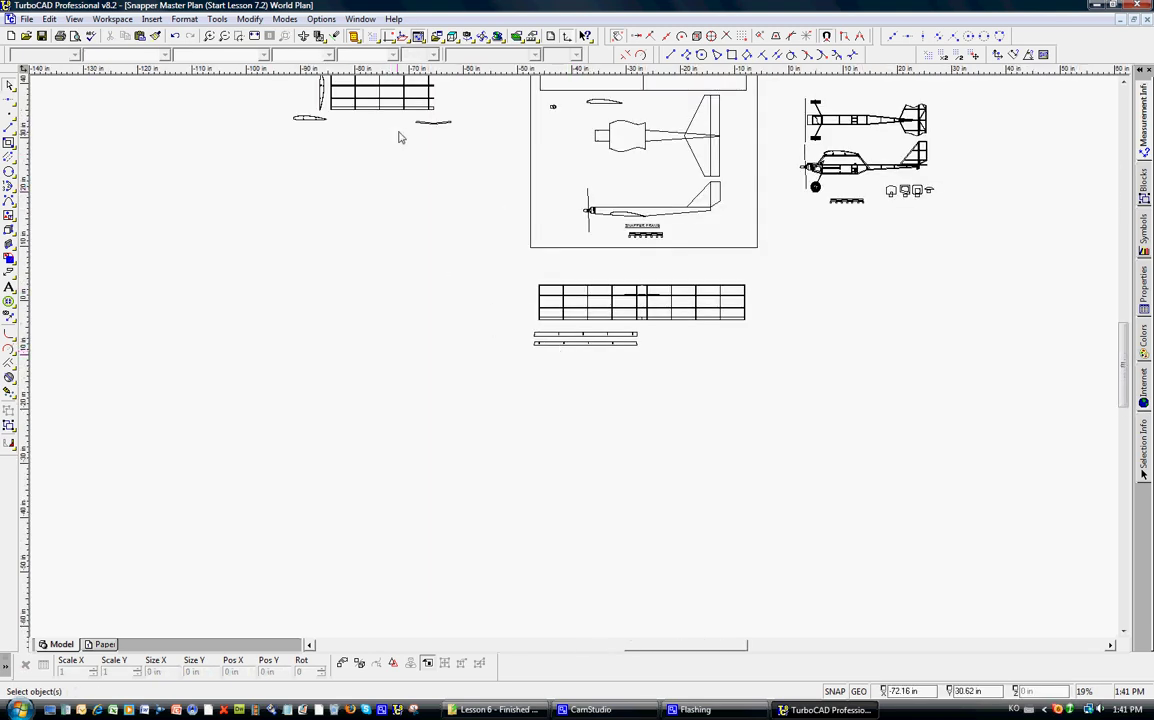
drag(360, 106, 698, 330)
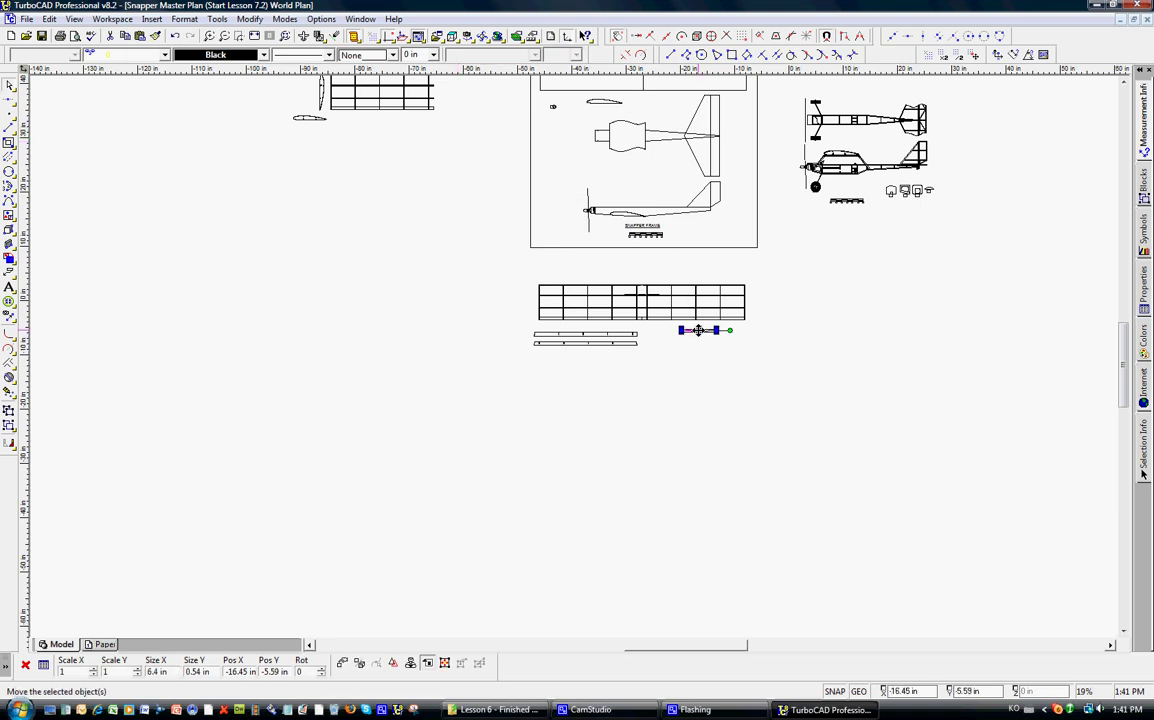
click(407, 215)
Move the horizontal notched rib from below the half-wing frame to just under the relocated dihedral brace.
scroll(321, 167, up, 8)
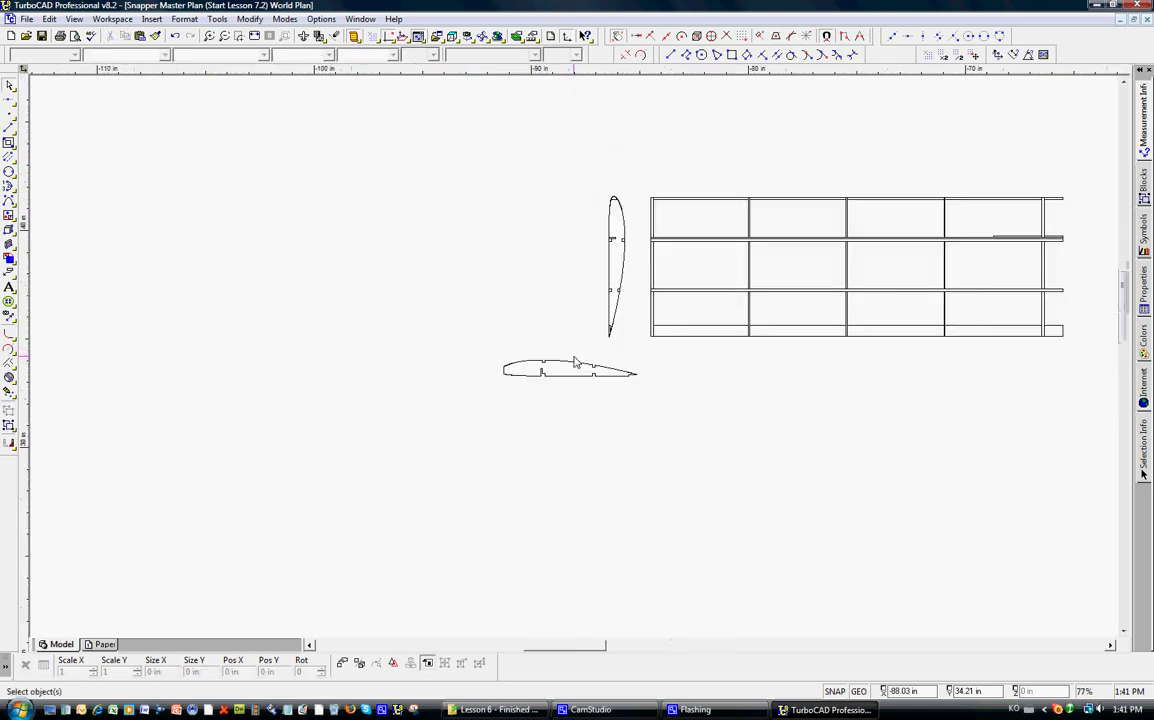
drag(403, 348, 718, 425)
scroll(574, 360, down, 5)
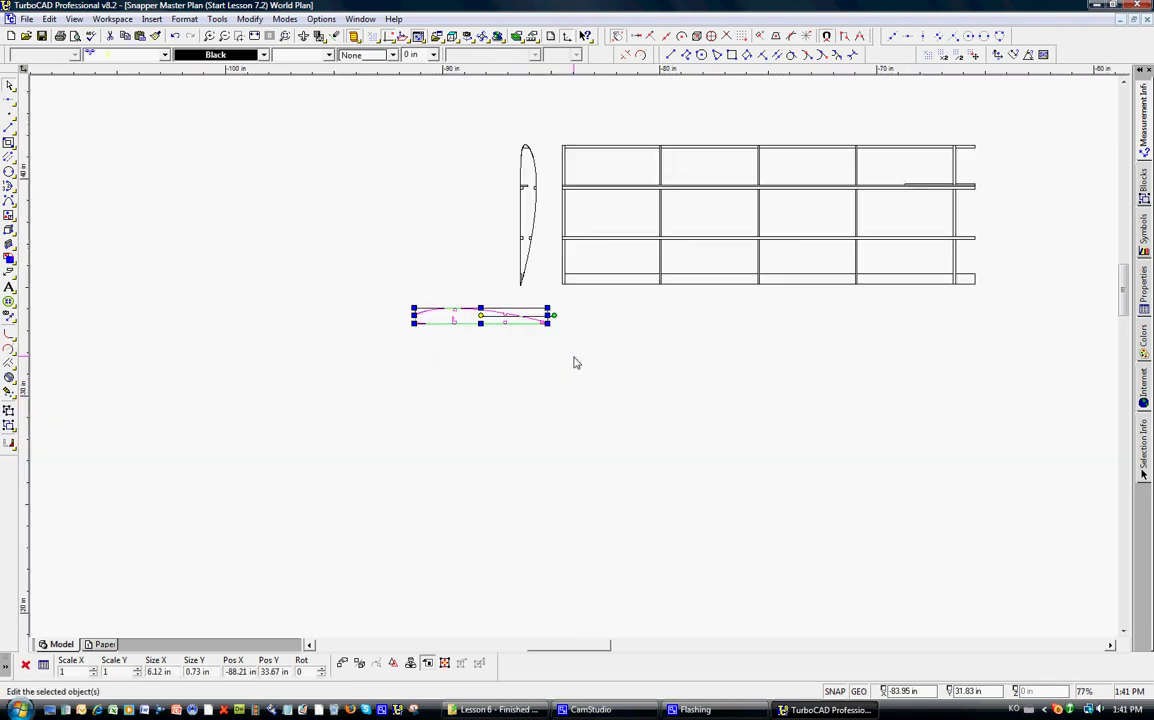
drag(519, 335, 831, 597)
scroll(828, 580, down, 5)
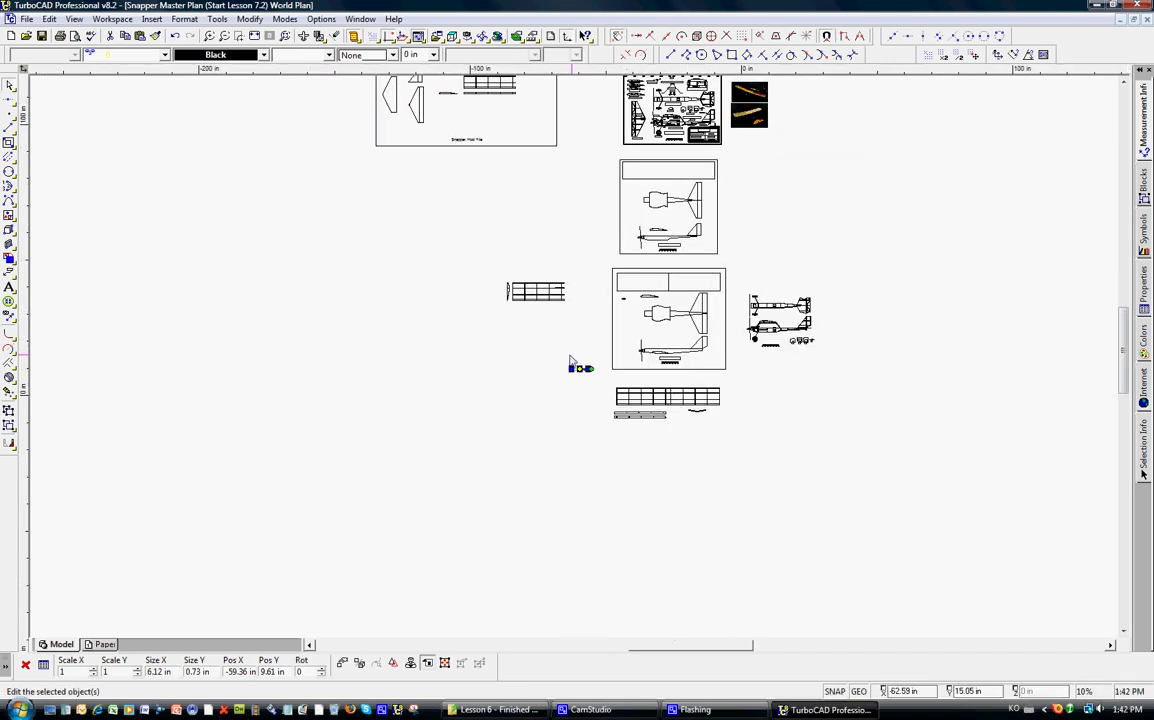
drag(581, 368, 698, 425)
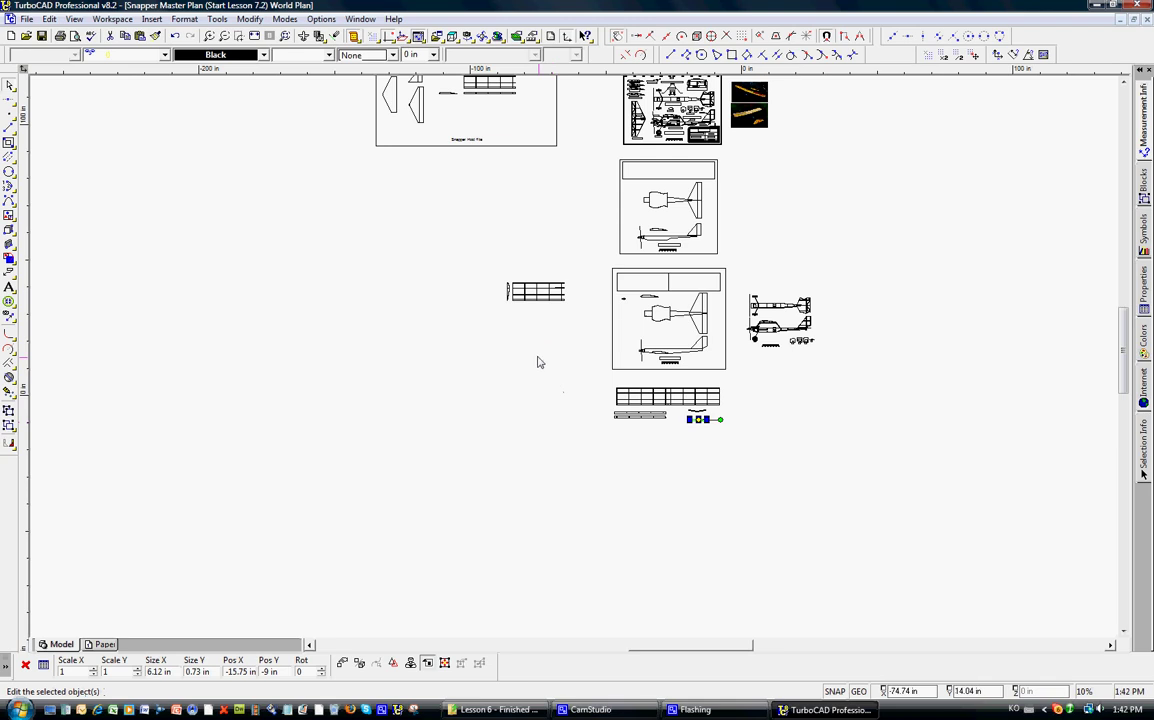
Copy the upright rib beside the half-wing frame and place the duplicate below that frame.
scroll(494, 319, up, 5)
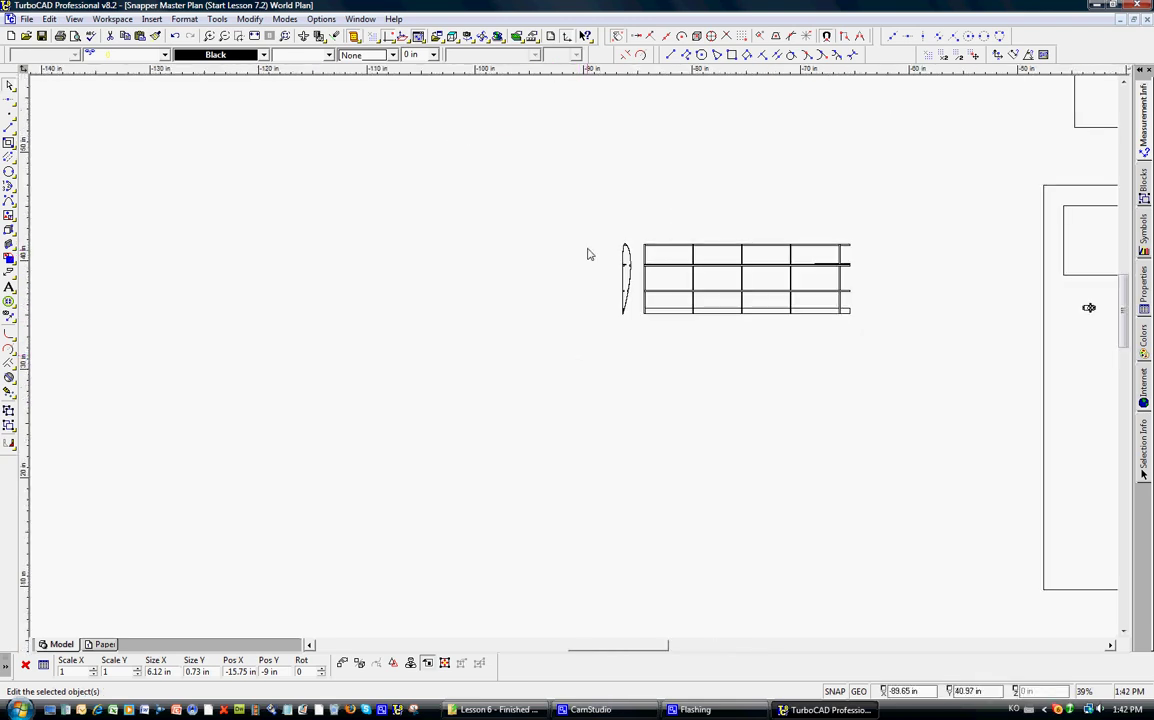
scroll(525, 330, up, 5)
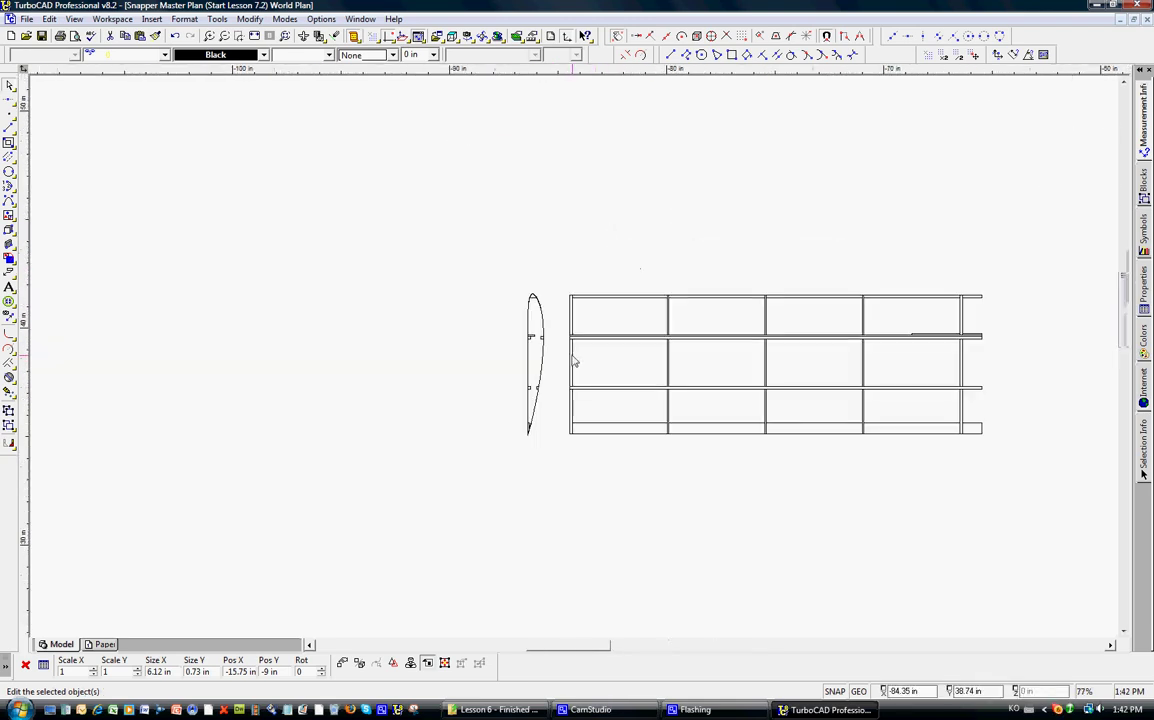
drag(465, 202, 528, 548)
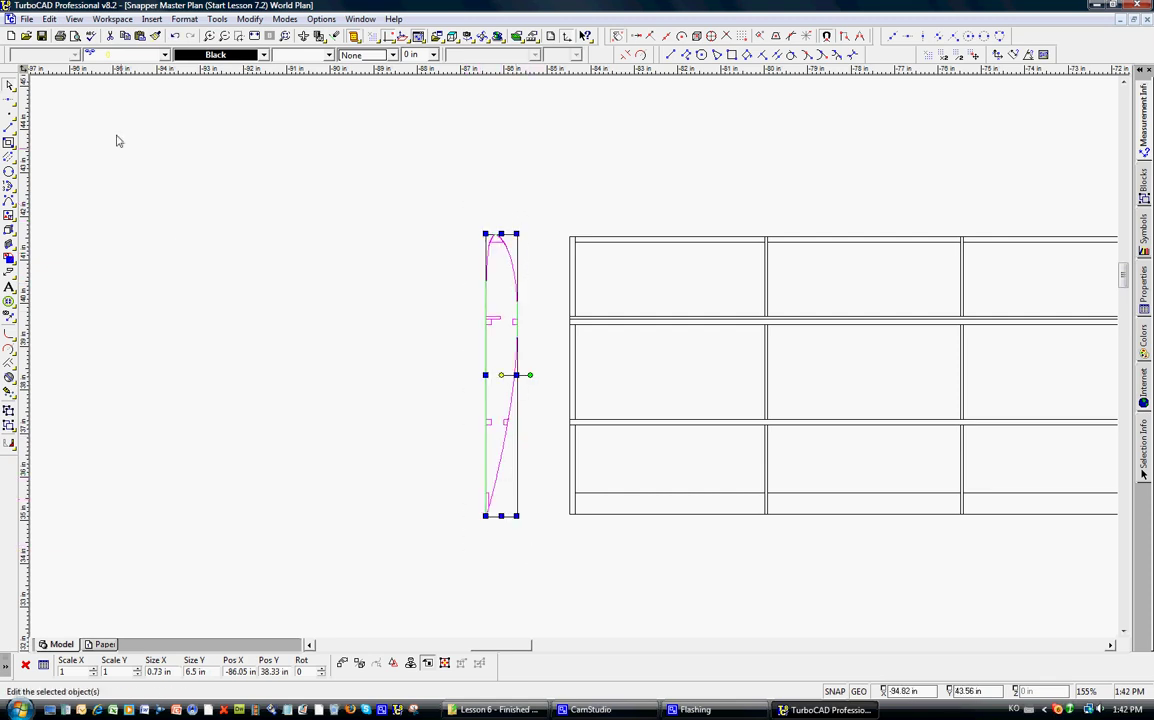
click(124, 35)
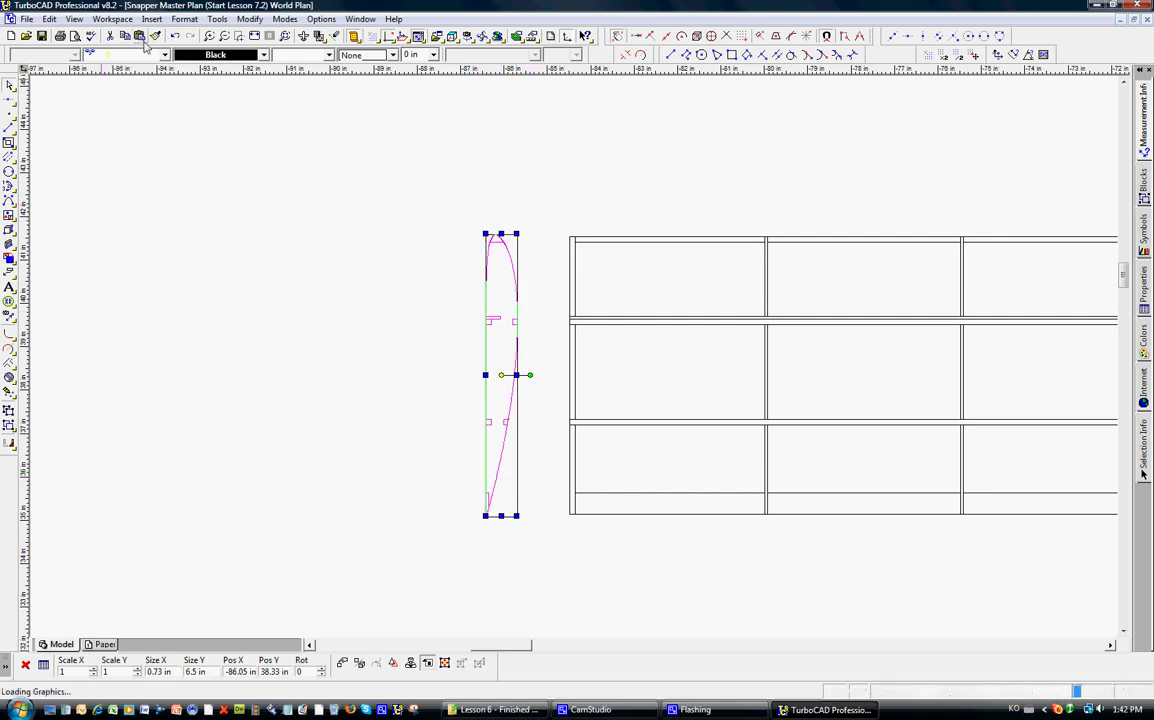
click(139, 35)
scroll(600, 322, down, 2)
click(599, 323)
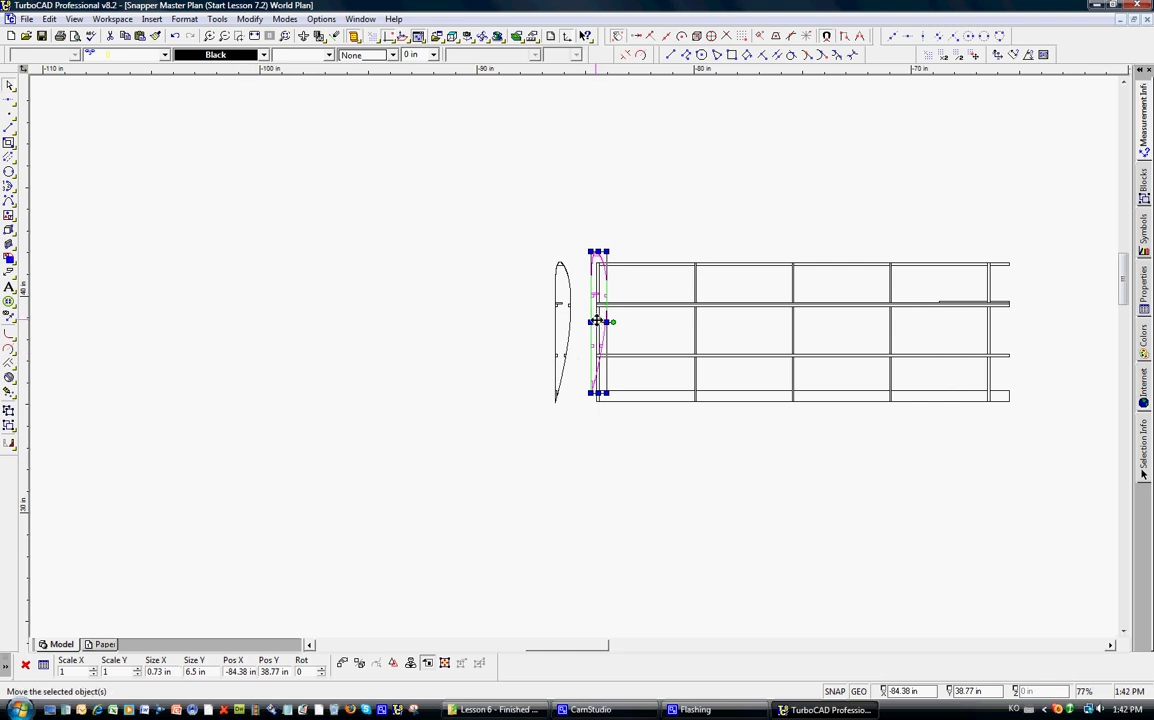
click(662, 495)
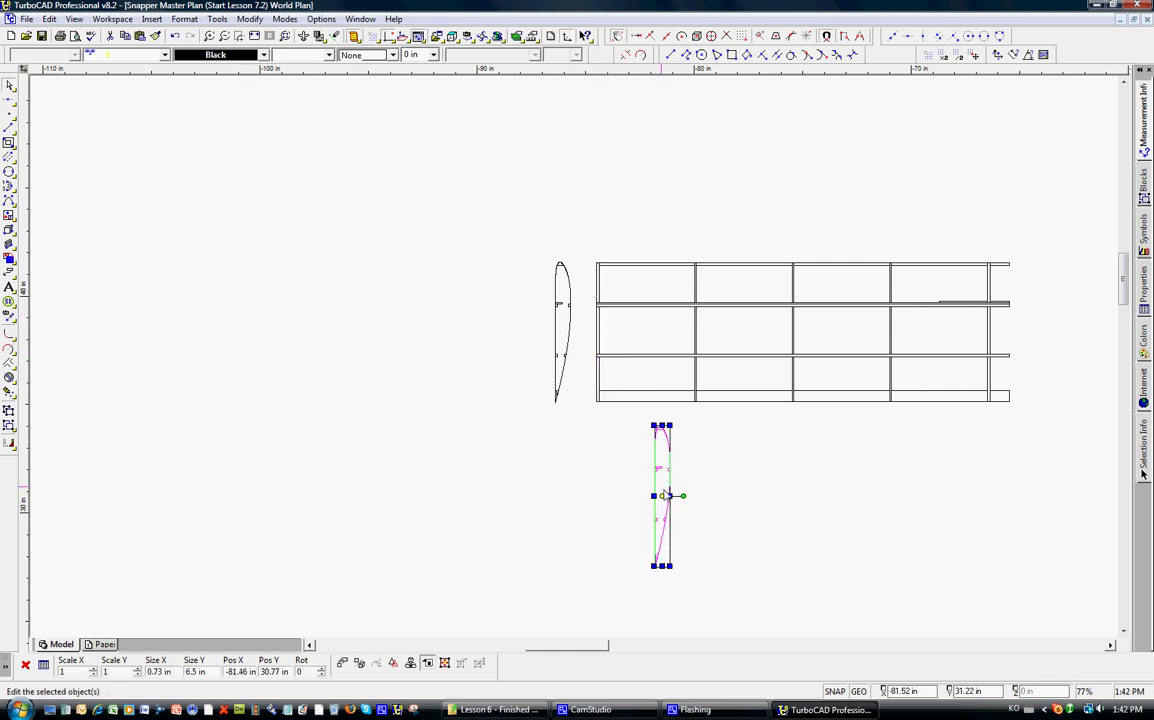
Rotate the copied rib 90 degrees so it lies horizontally with its nose to the left.
click(683, 497)
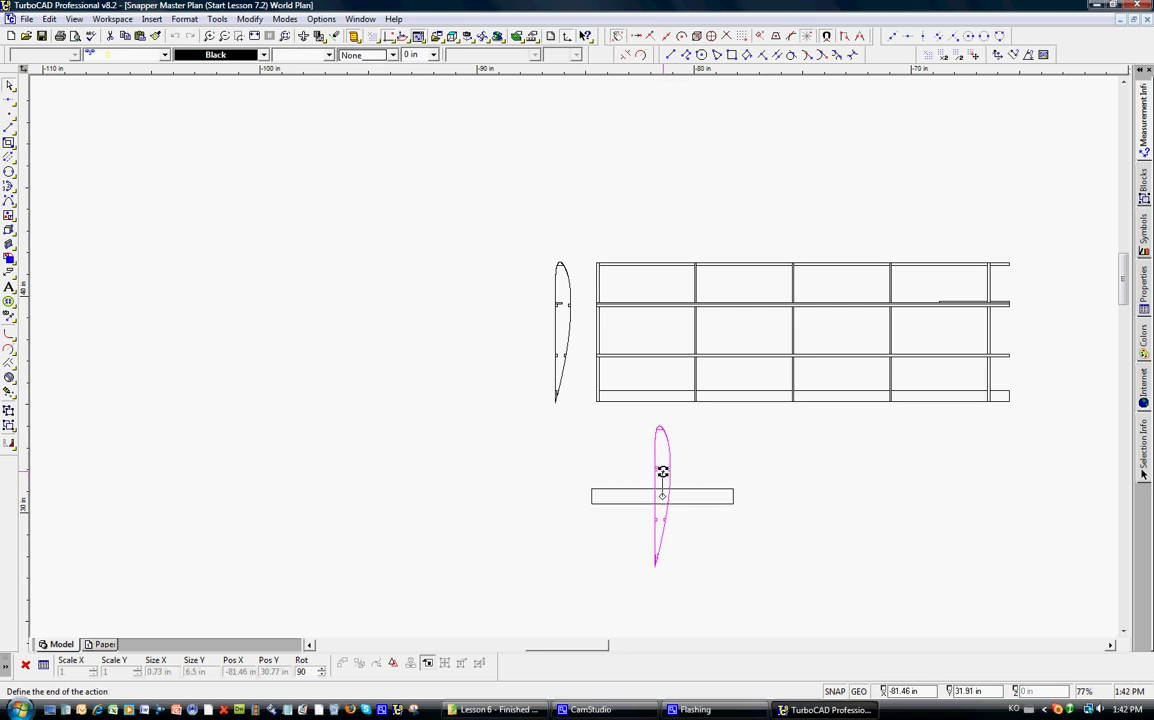
click(662, 471)
click(636, 469)
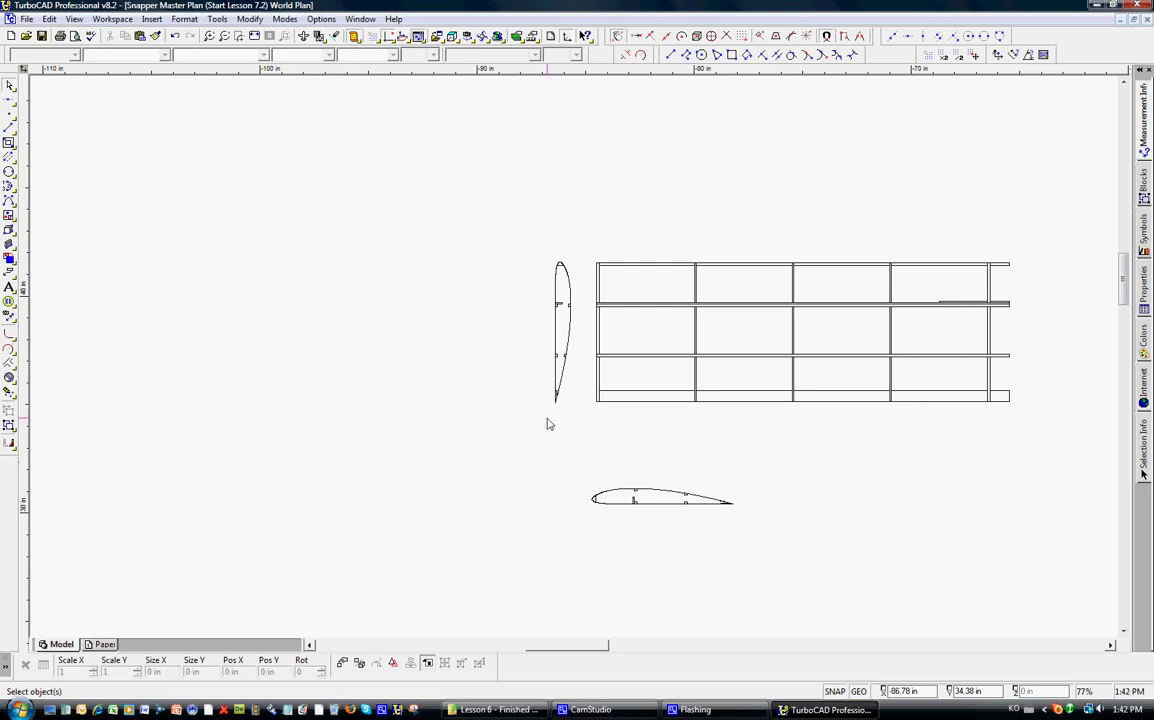
Move the rotated rib copy directly below the other horizontal rib under the full wing plan.
mouse_move(570, 459)
mouse_down()
mouse_move(688, 519)
mouse_move(750, 533)
mouse_up()
scroll(573, 358, down, 4)
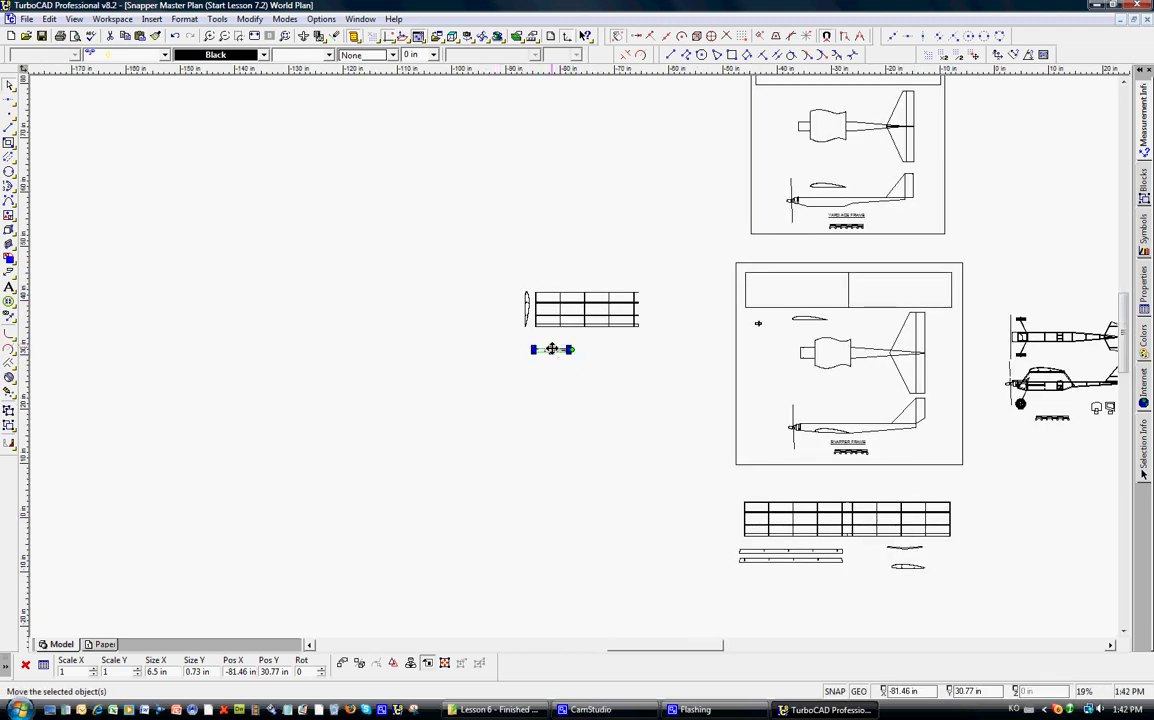
click(570, 350)
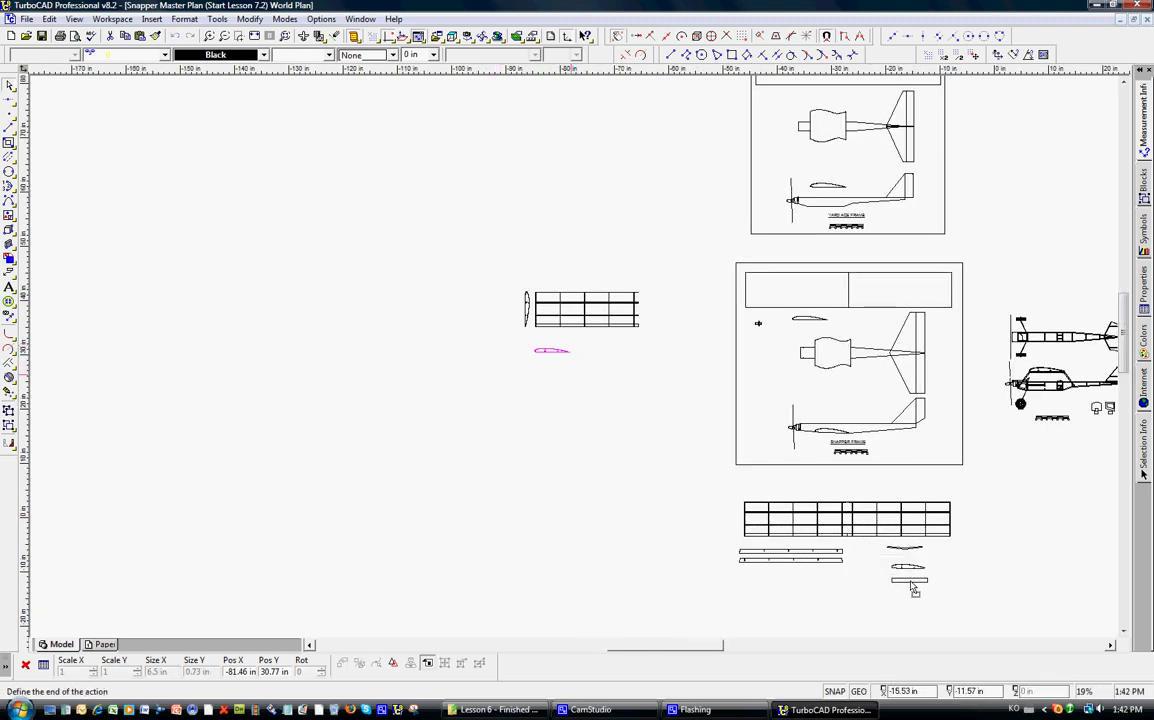
click(910, 588)
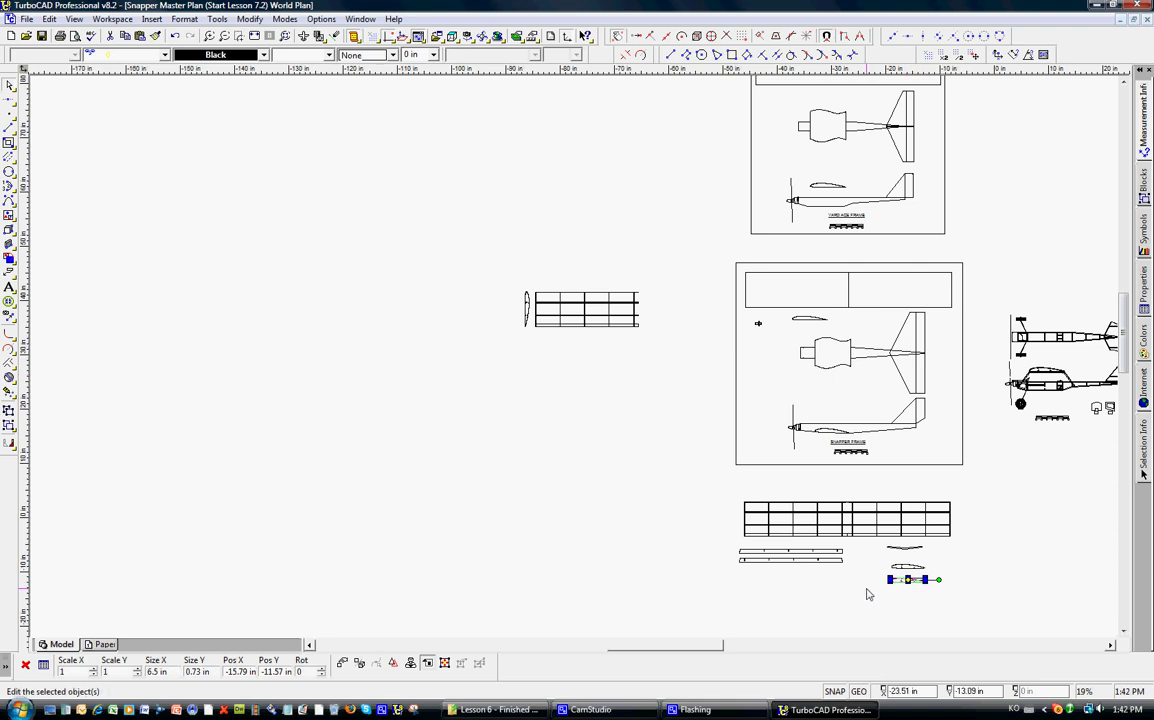
click(868, 594)
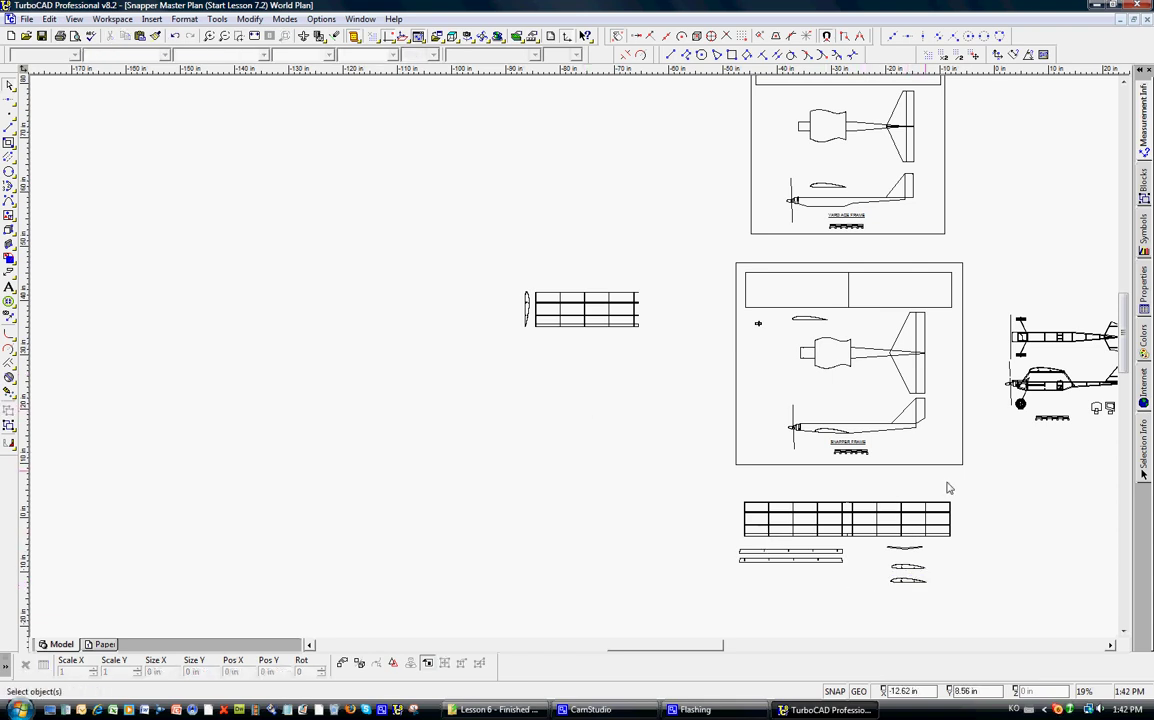
Move the half-wing frame and its upright rib into the Snapper Hold File sheet, then save the drawing.
mouse_move(472, 262)
mouse_down()
mouse_move(600, 310)
mouse_move(655, 348)
mouse_up()
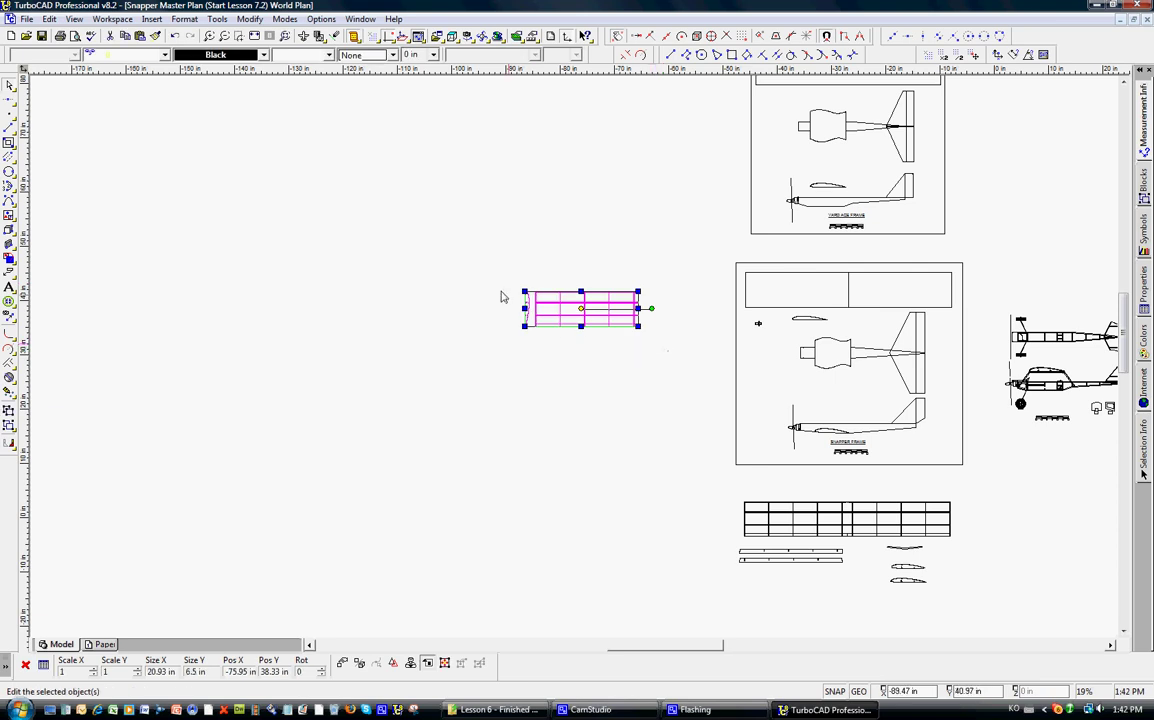
scroll(510, 296, down, 2)
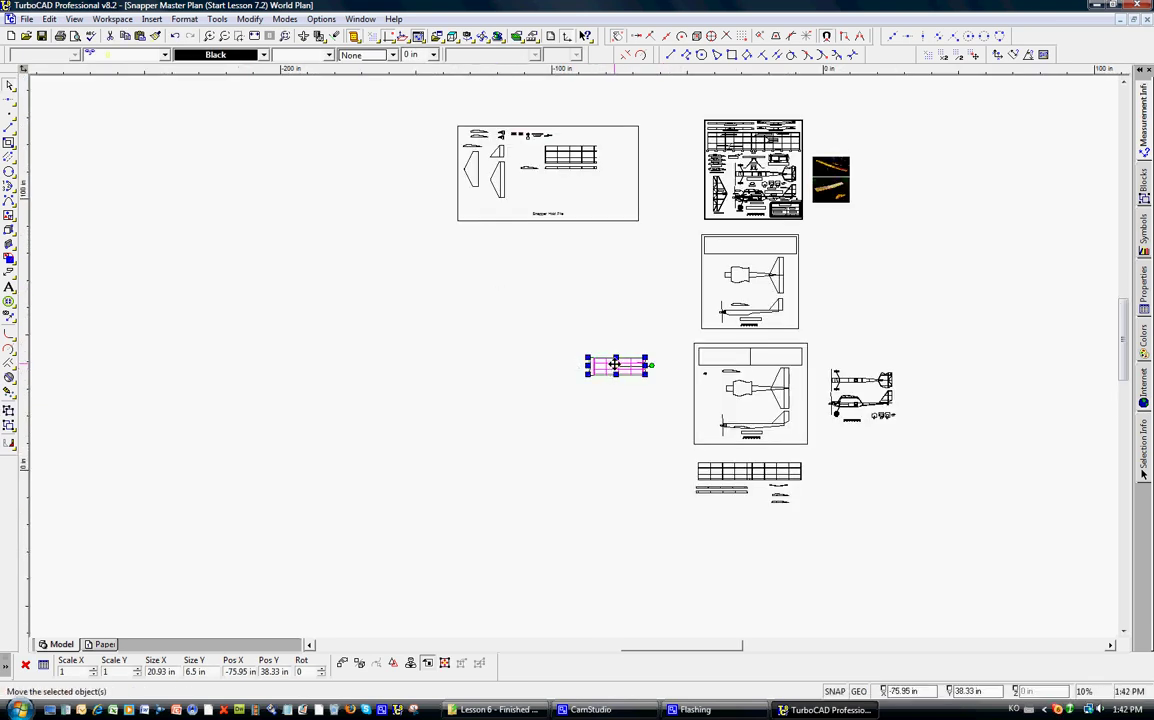
drag(615, 365, 571, 190)
click(583, 301)
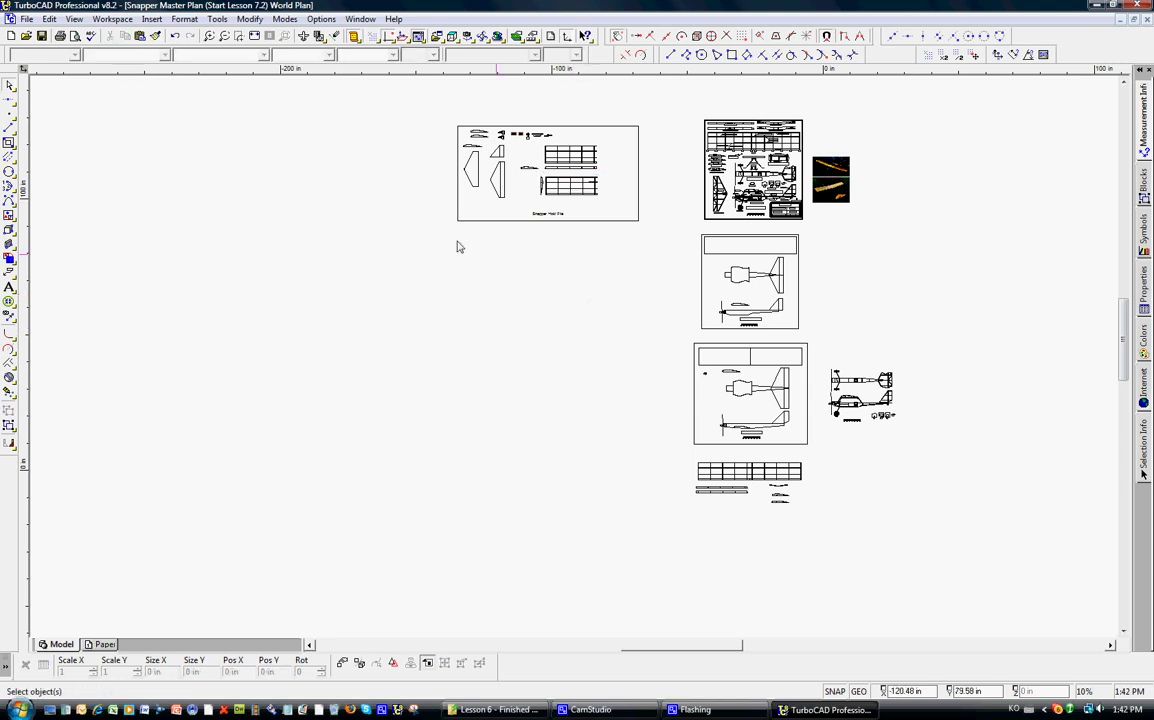
click(43, 39)
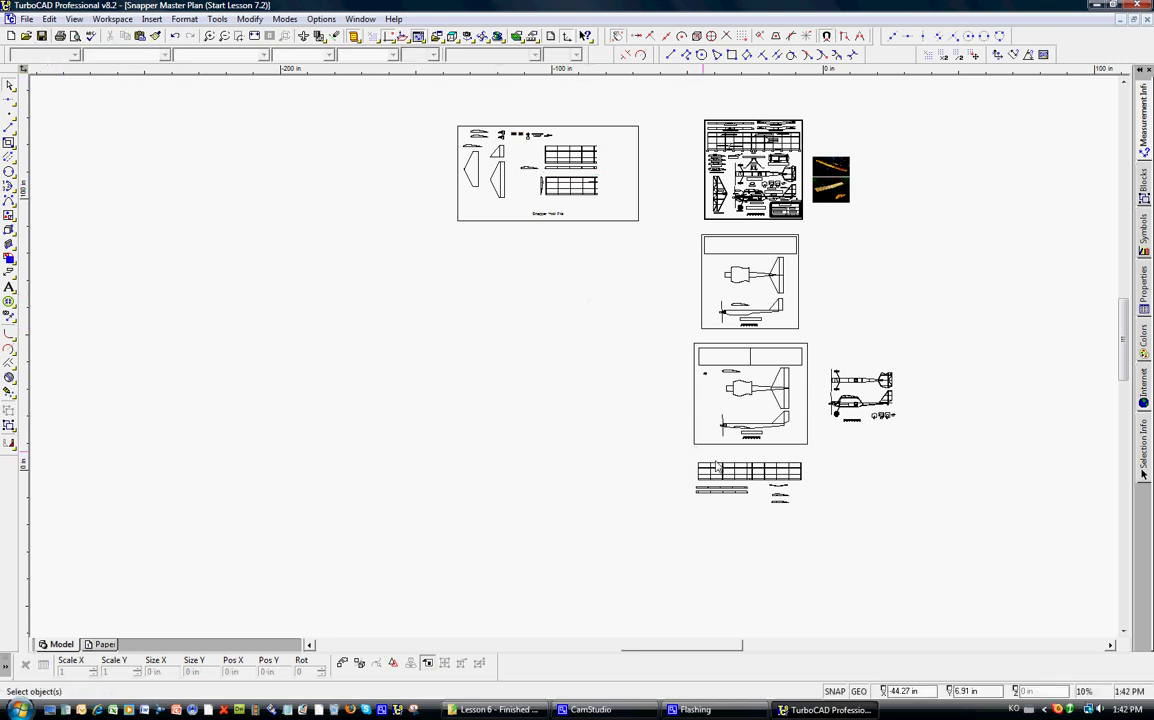
Copy the rib, fuselage top and side views, title and scale bar from the Snapper Frame sheet and place the duplicate left of that sheet.
scroll(725, 473, up, 4)
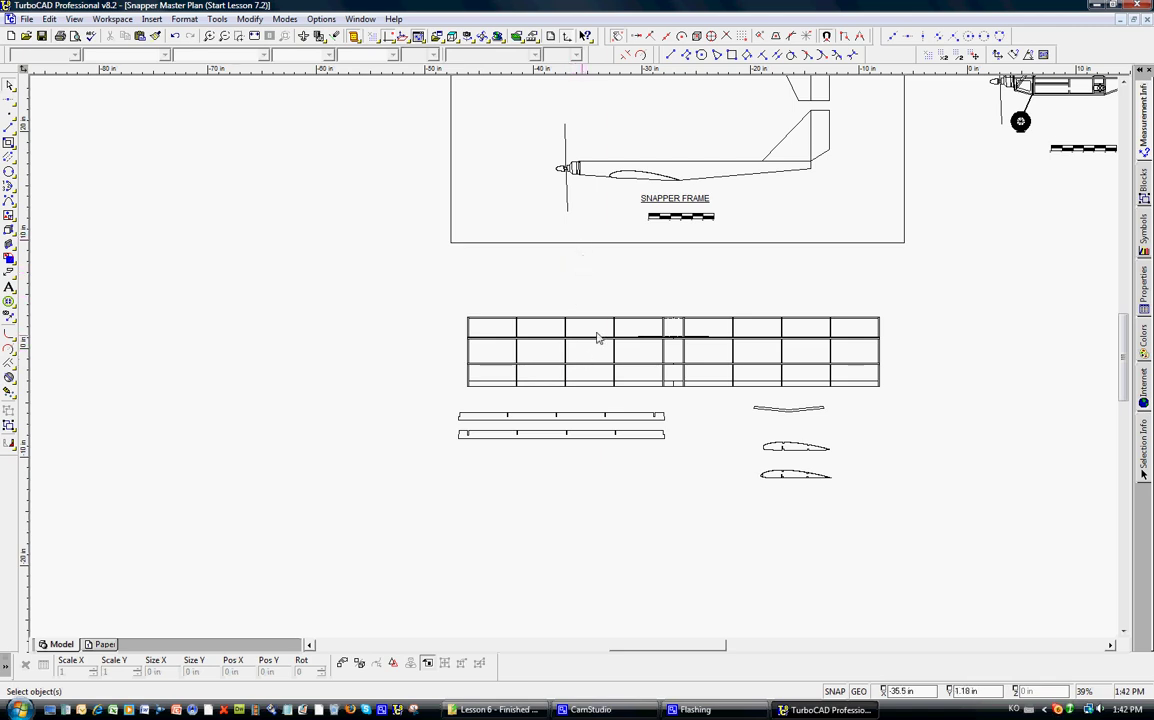
scroll(571, 289, down, 2)
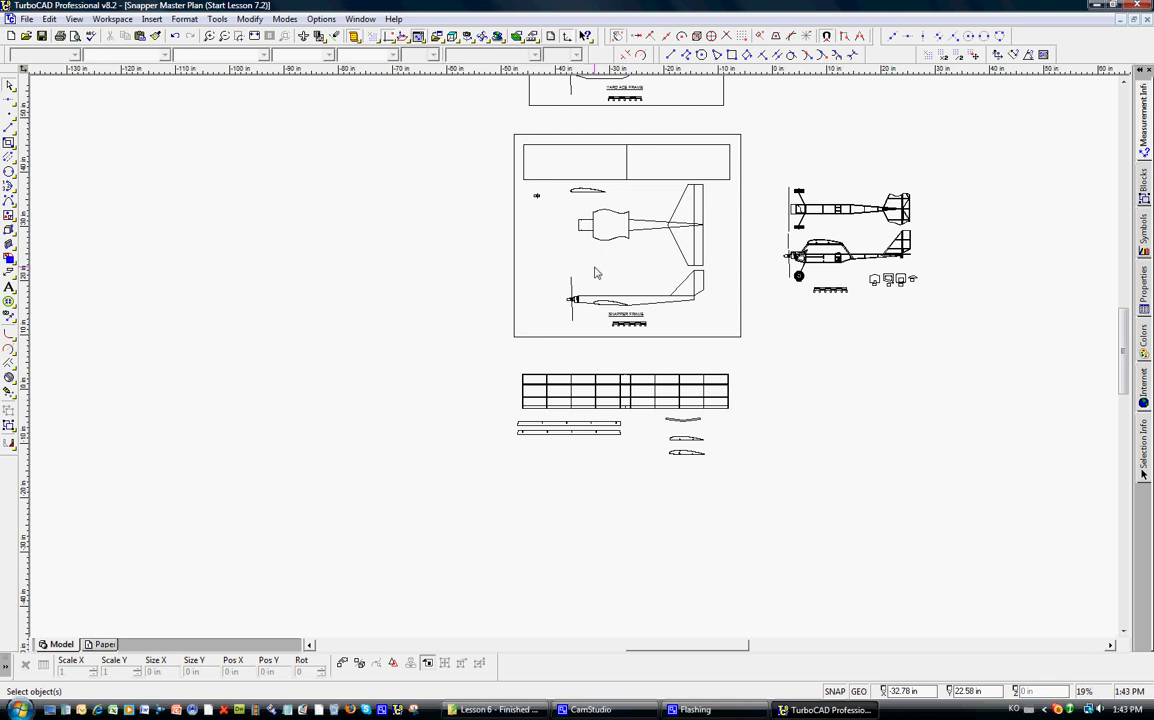
click(546, 184)
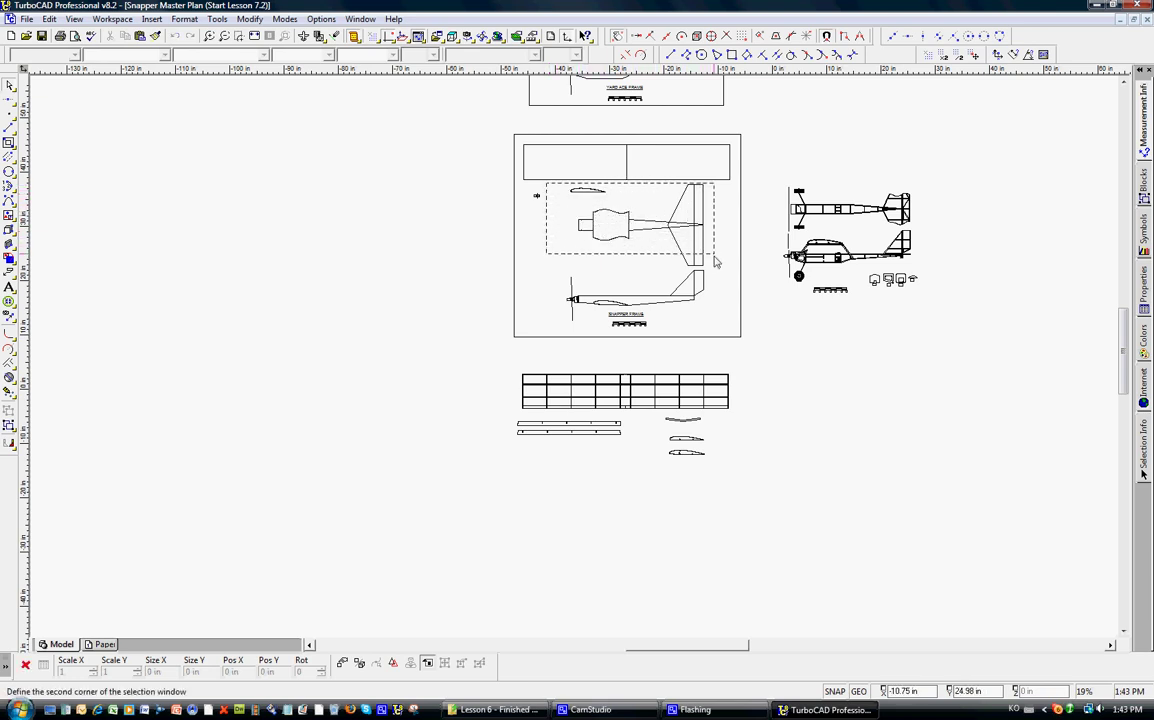
click(733, 336)
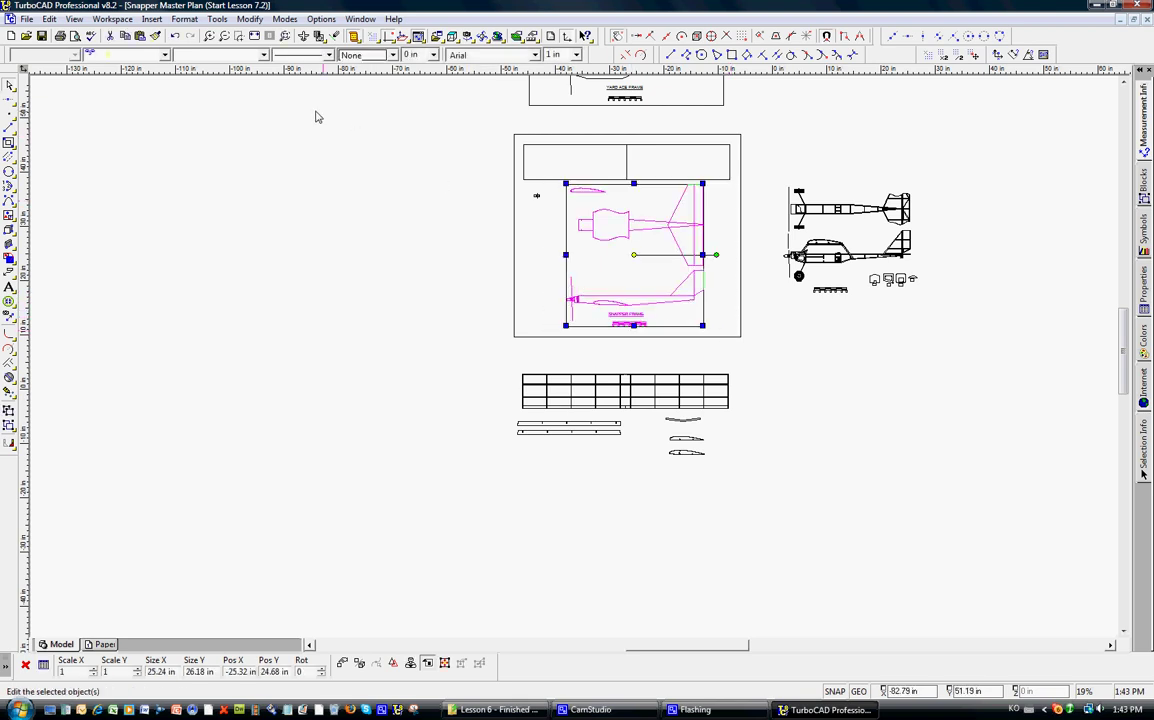
click(125, 36)
key(ctrl+v)
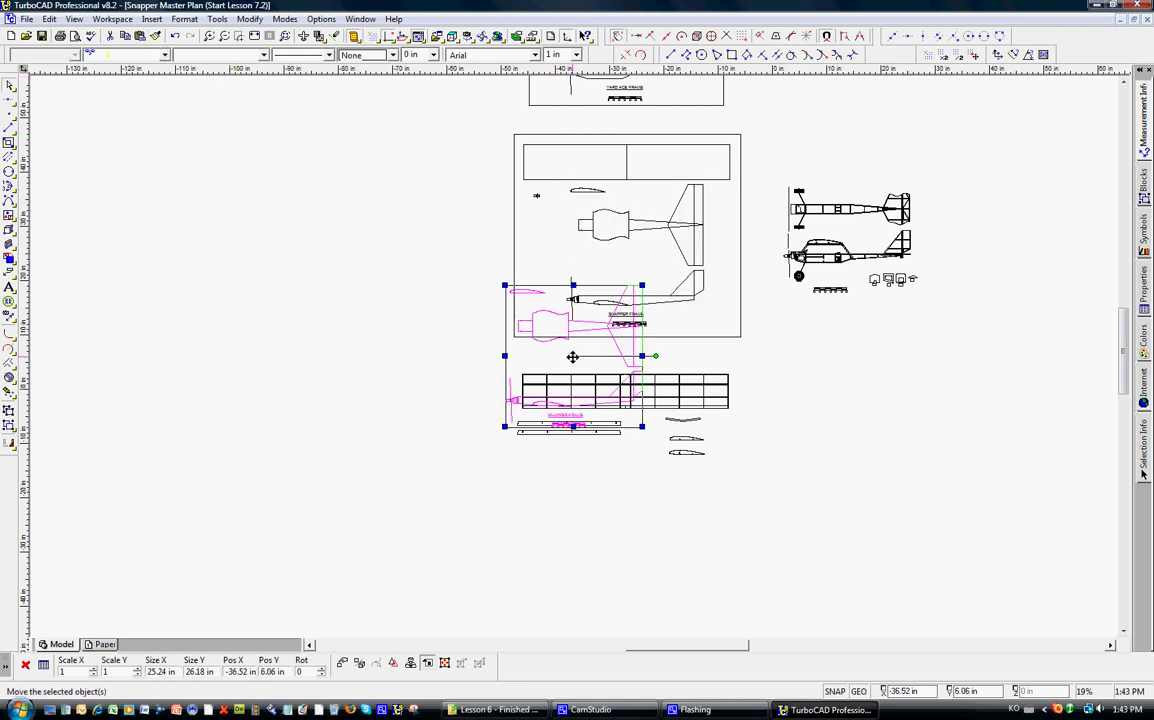
drag(566, 364, 315, 365)
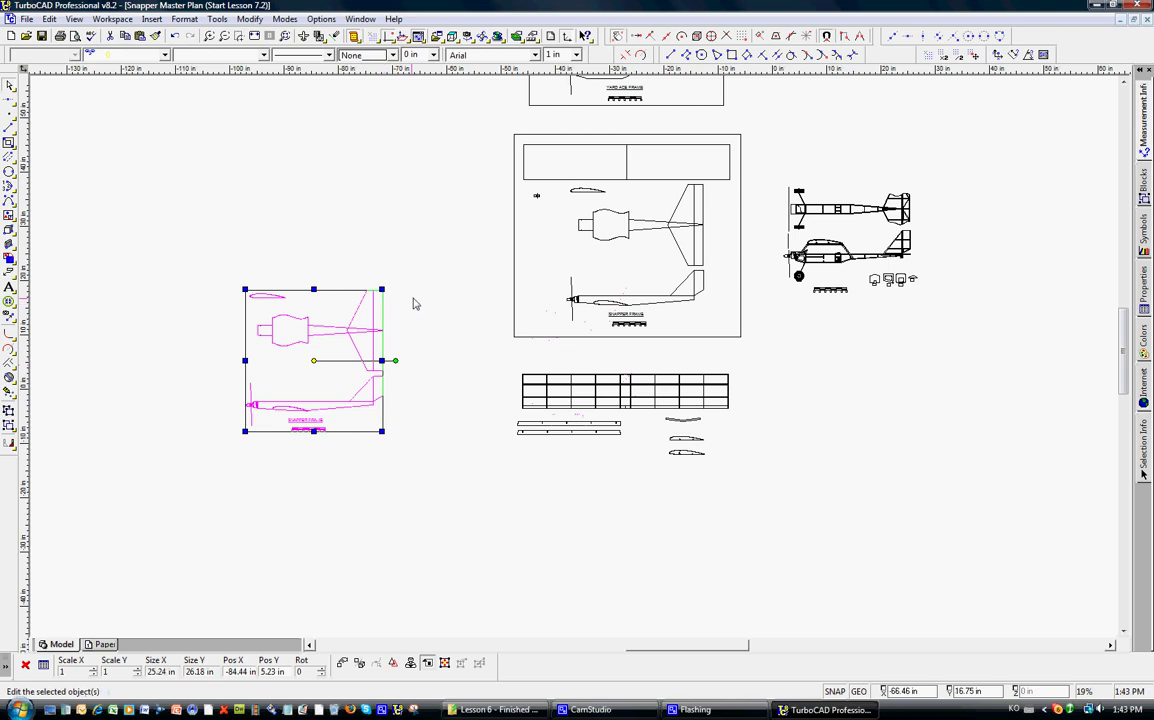
click(412, 304)
Move the detailed fuselage drawing from the right side of the Snapper Frame sheet to above the copied fuselage views.
drag(762, 158, 958, 325)
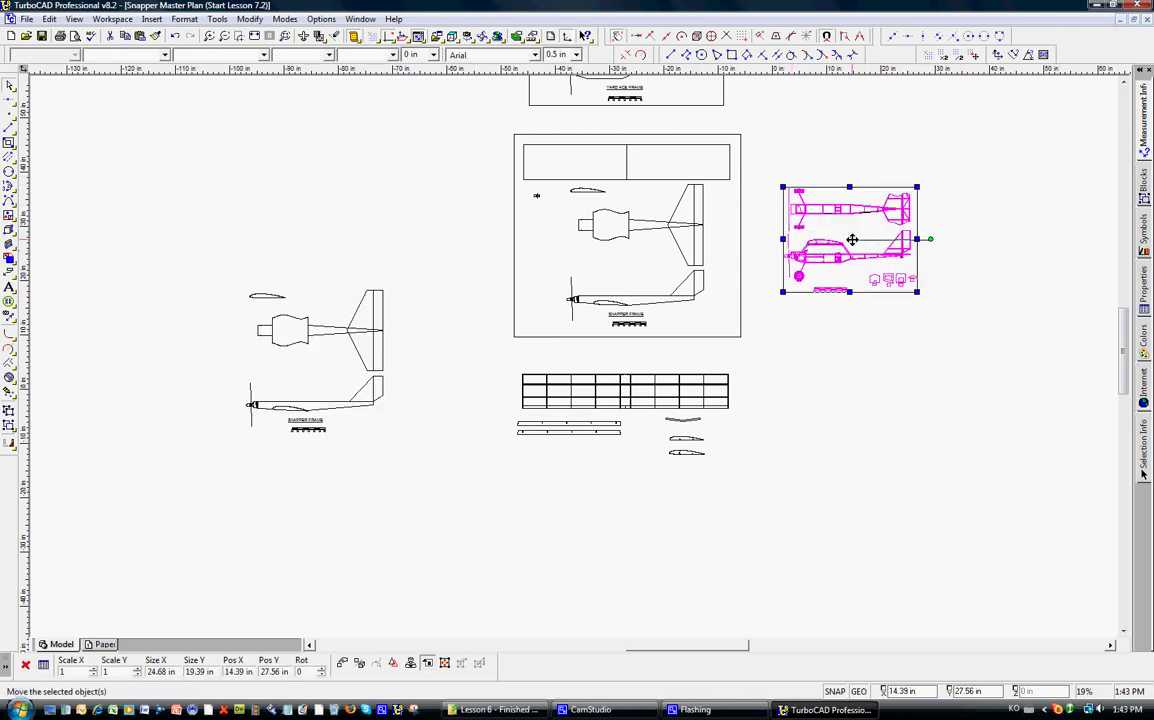
drag(850, 245, 316, 180)
key(Escape)
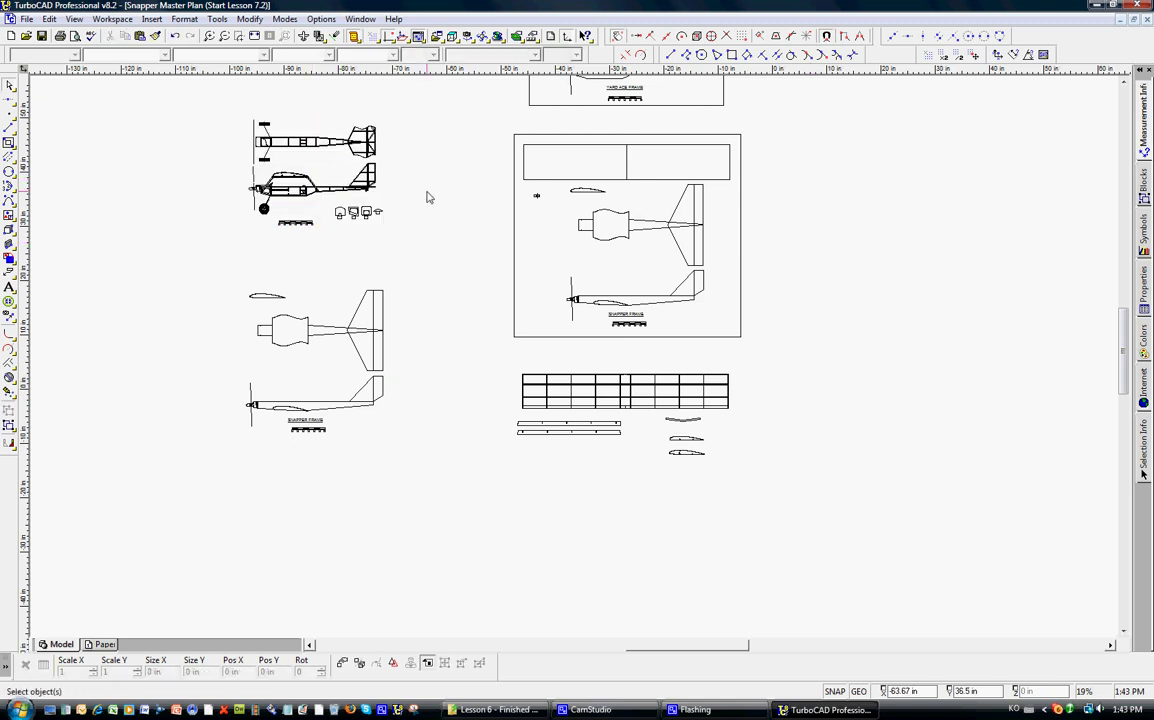
Delete both halves of the horizontal tail outline from the copied fuselage top view, leaving the tapered tail boom.
scroll(318, 343, up, 1)
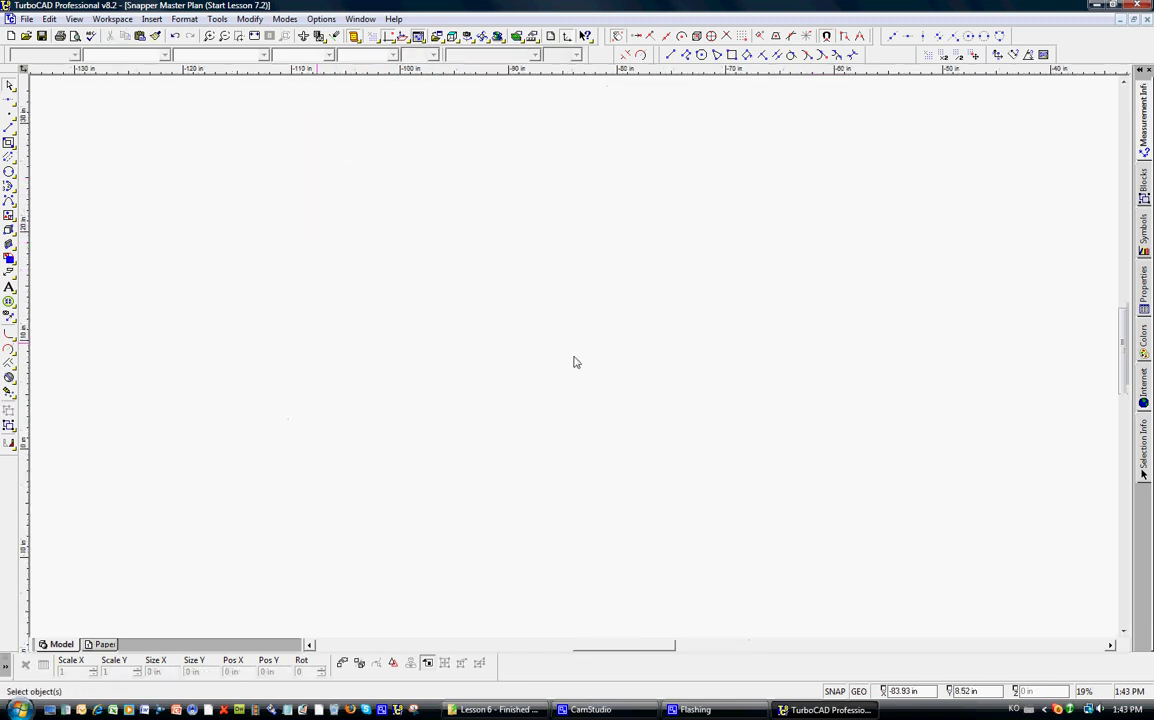
scroll(570, 413, down, 1)
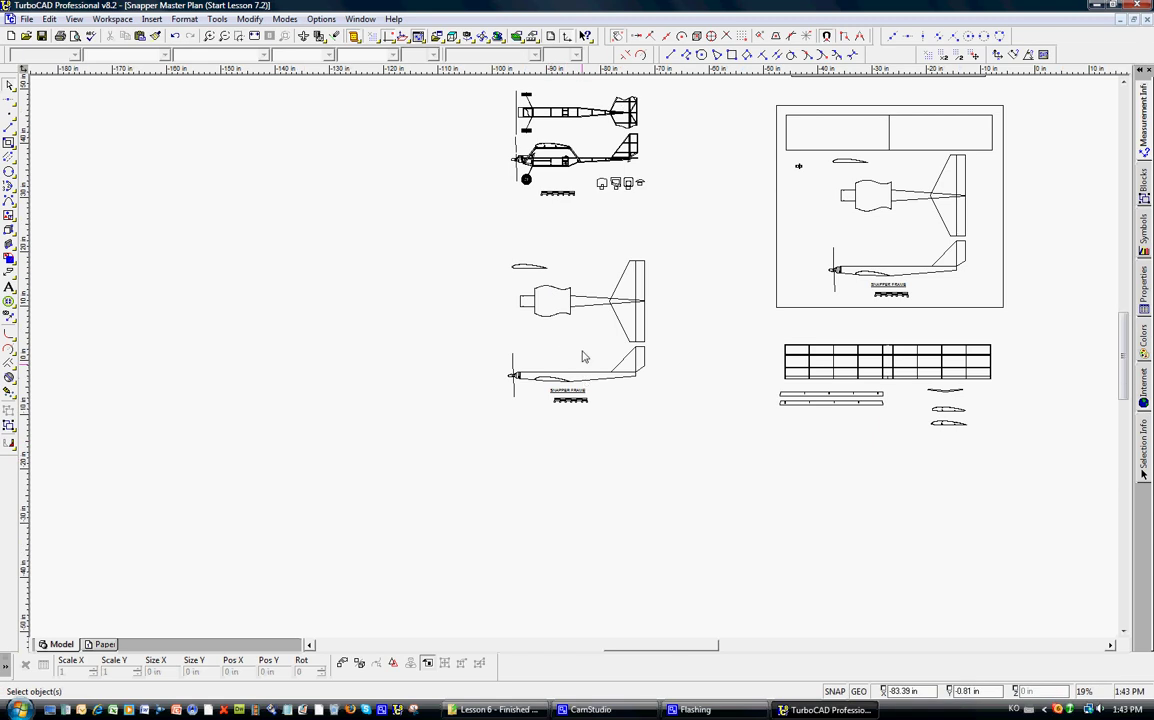
scroll(580, 358, up, 1)
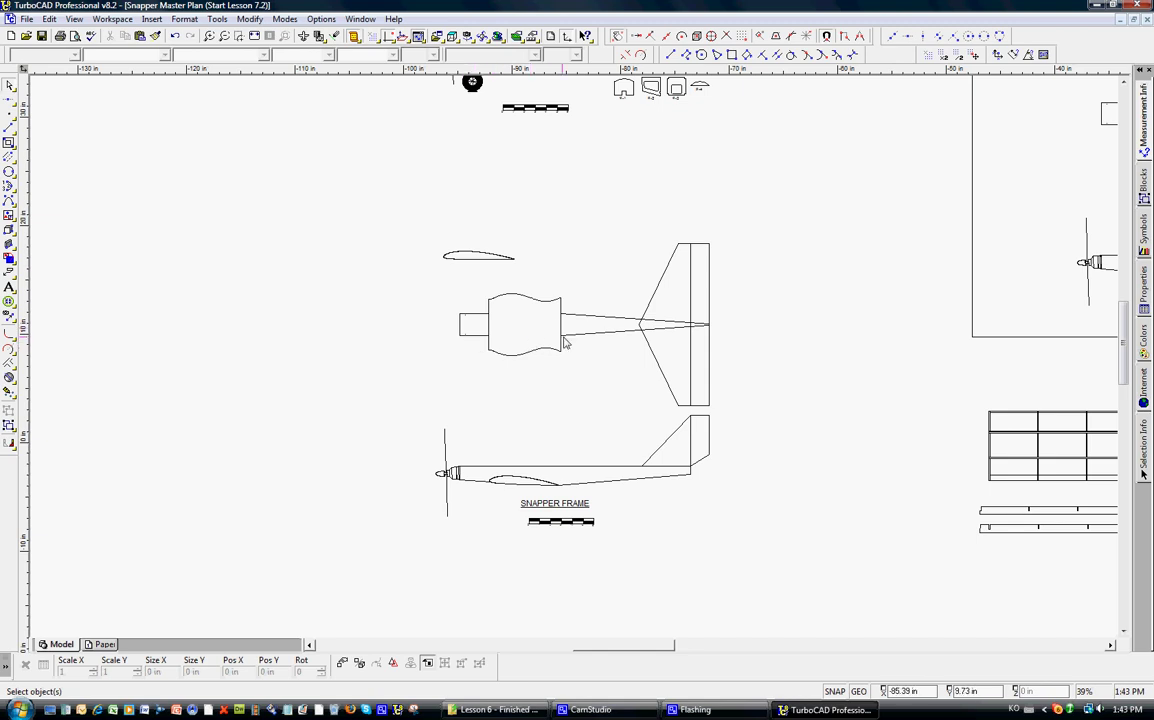
click(654, 360)
key(Delete)
click(690, 361)
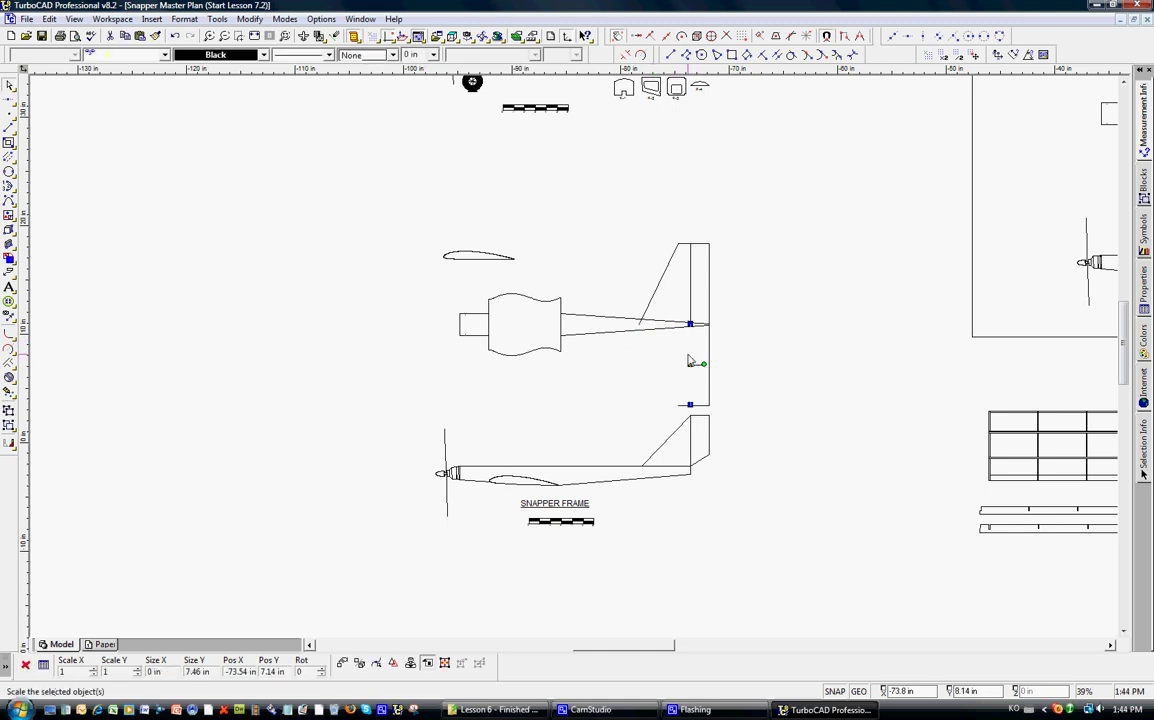
drag(690, 360, 710, 363)
click(714, 363)
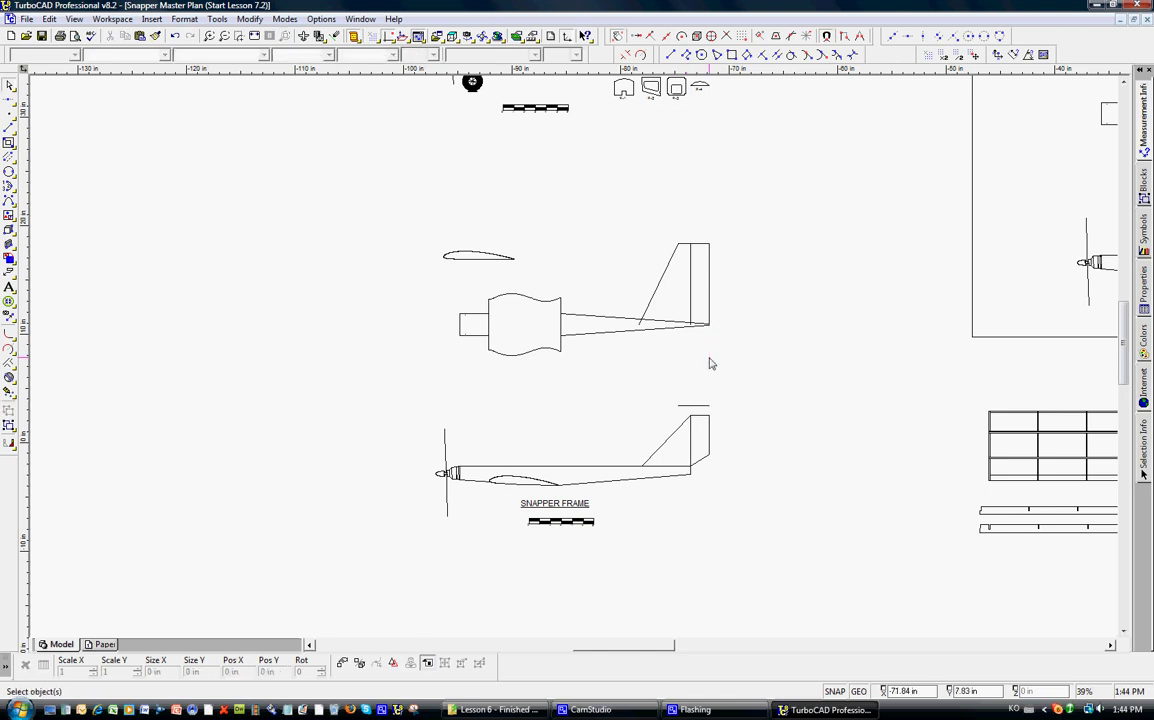
click(694, 406)
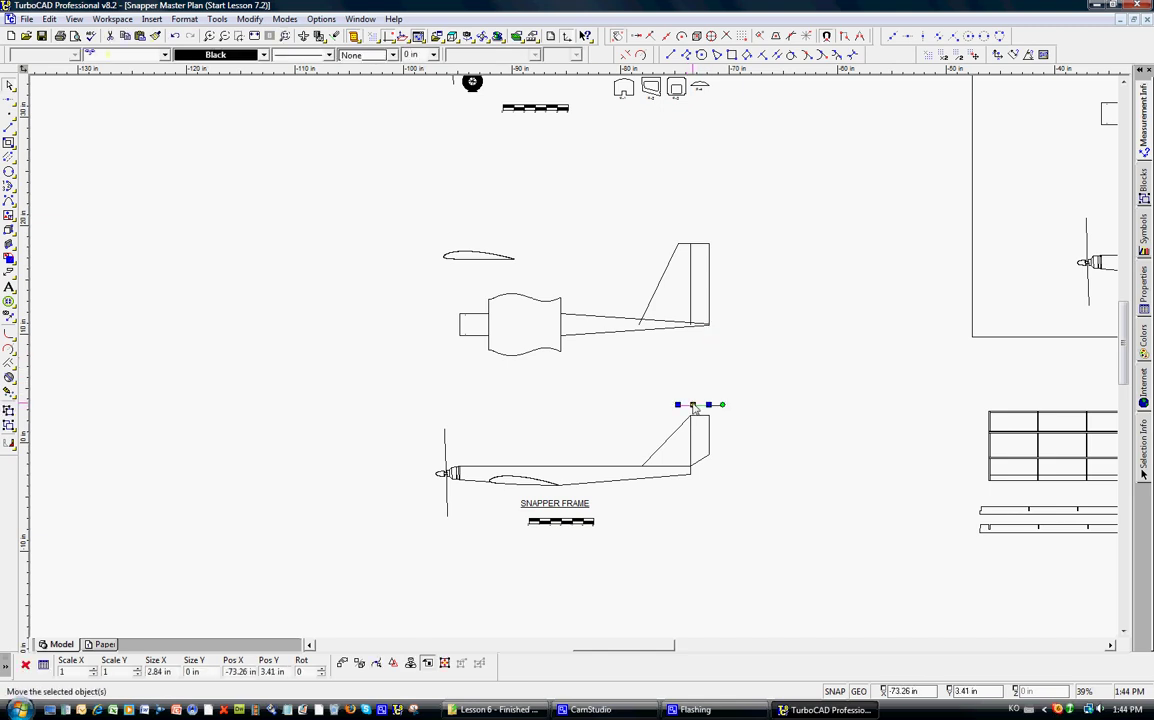
key(Delete)
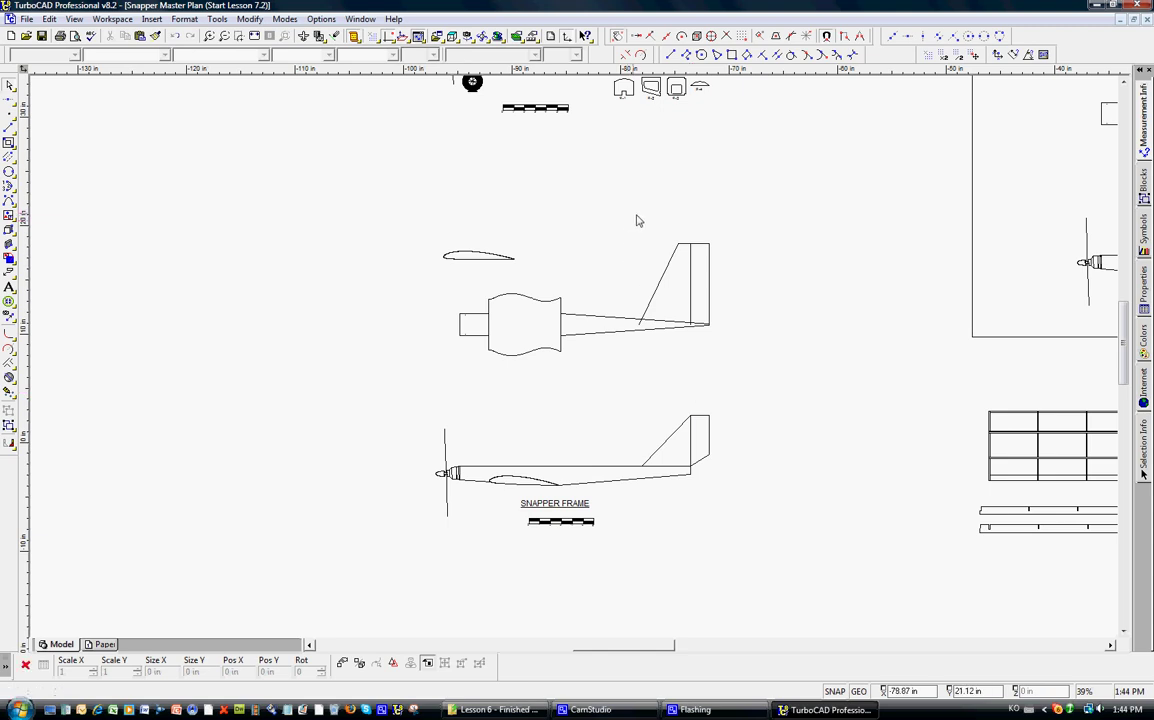
drag(631, 212, 757, 286)
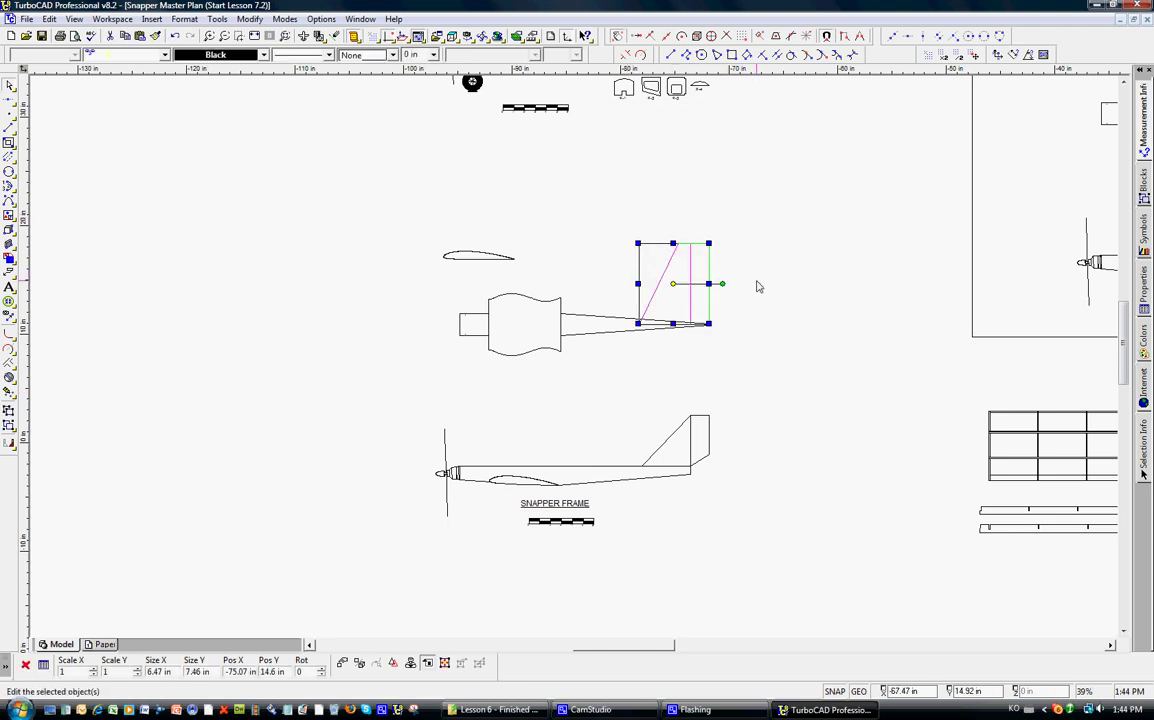
key(Delete)
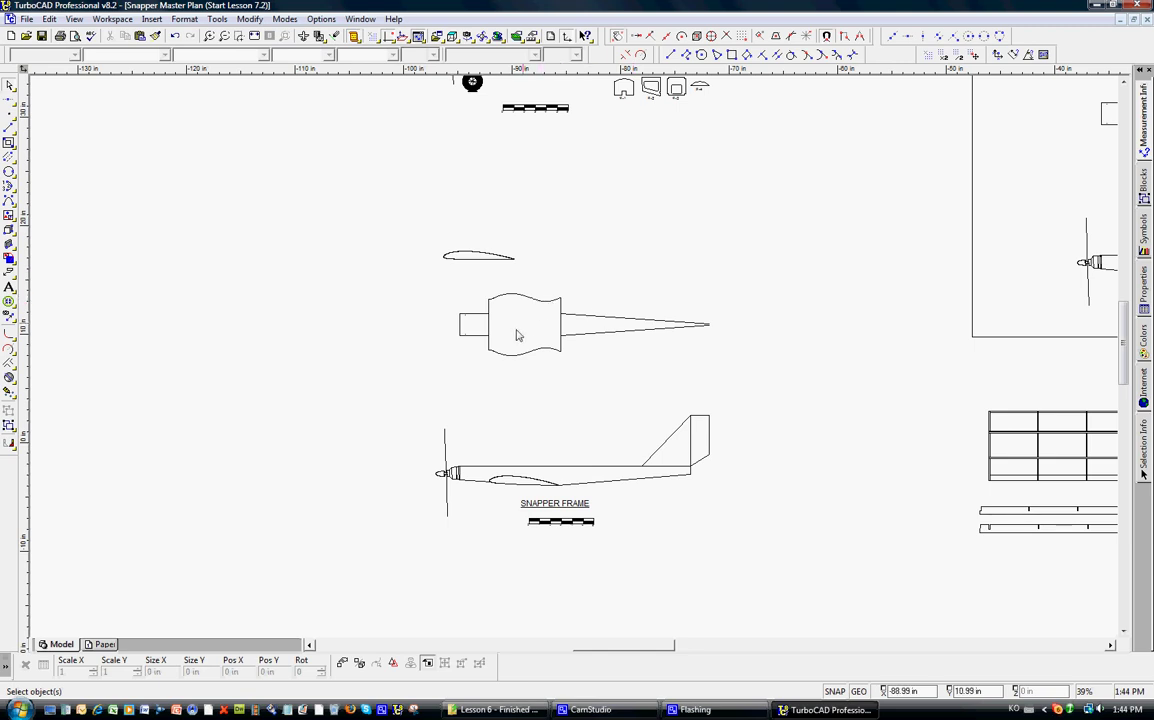
Move the motor and propeller from the copied side view into the Snapper Frame sheet, below the small part at its left edge.
scroll(436, 432, up, 2)
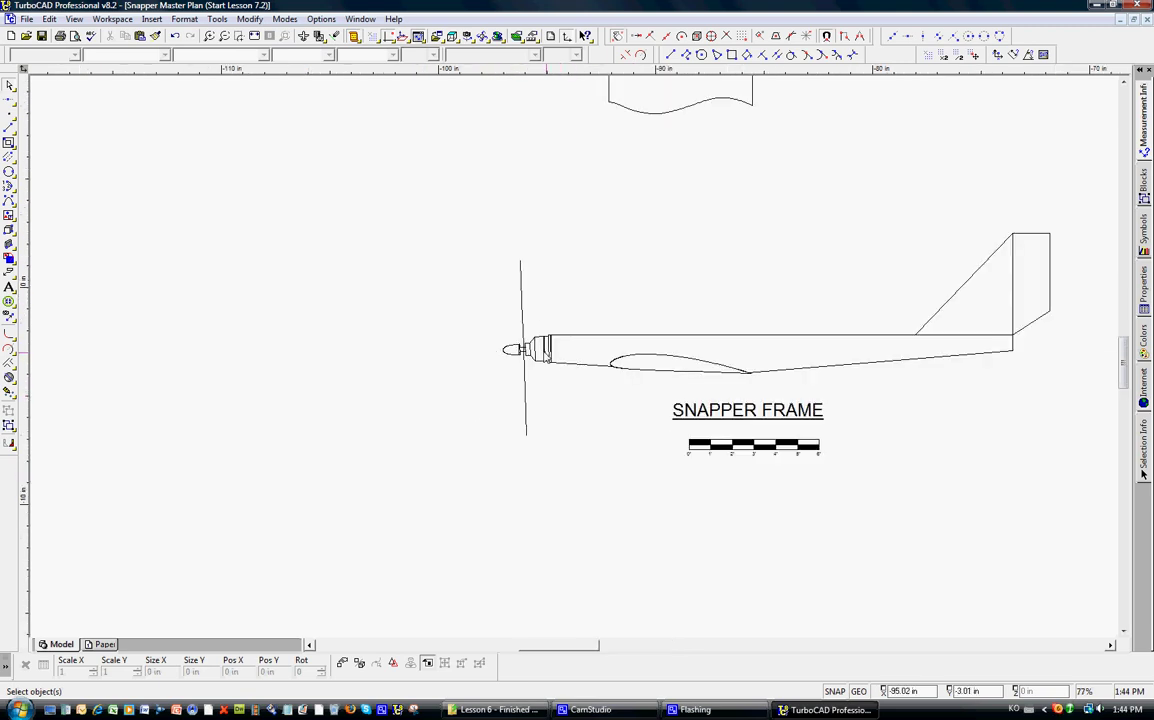
click(537, 355)
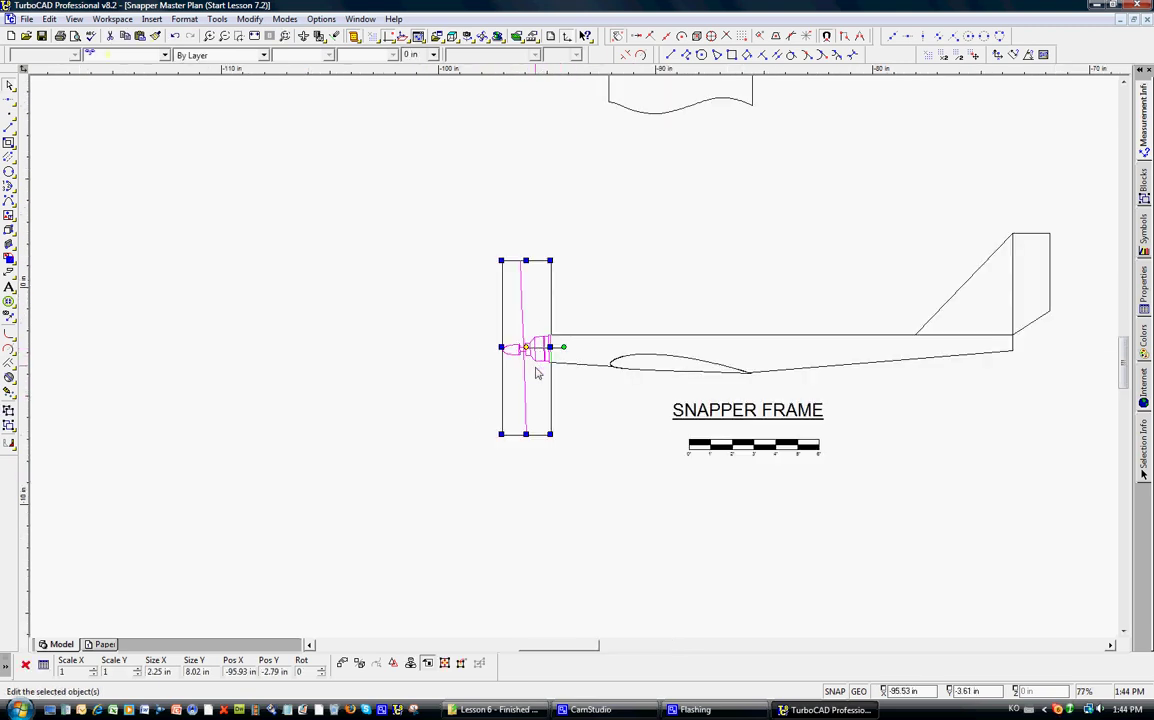
drag(528, 344, 379, 350)
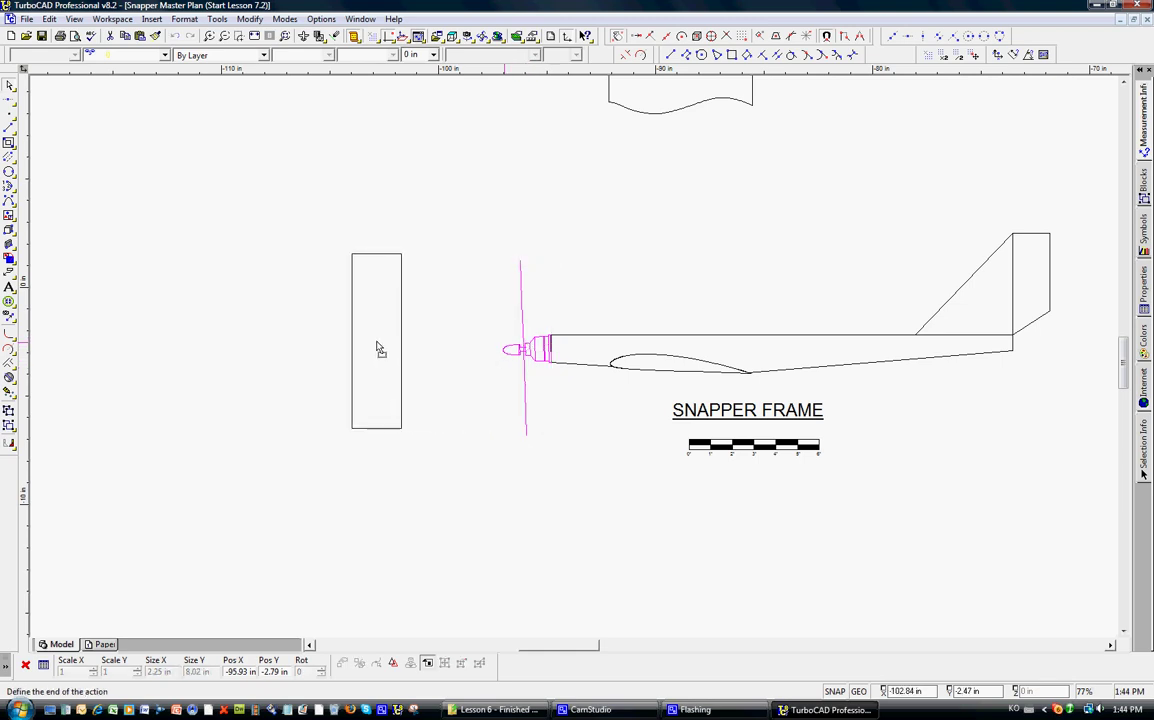
scroll(573, 365, down, 2)
scroll(575, 365, down, 2)
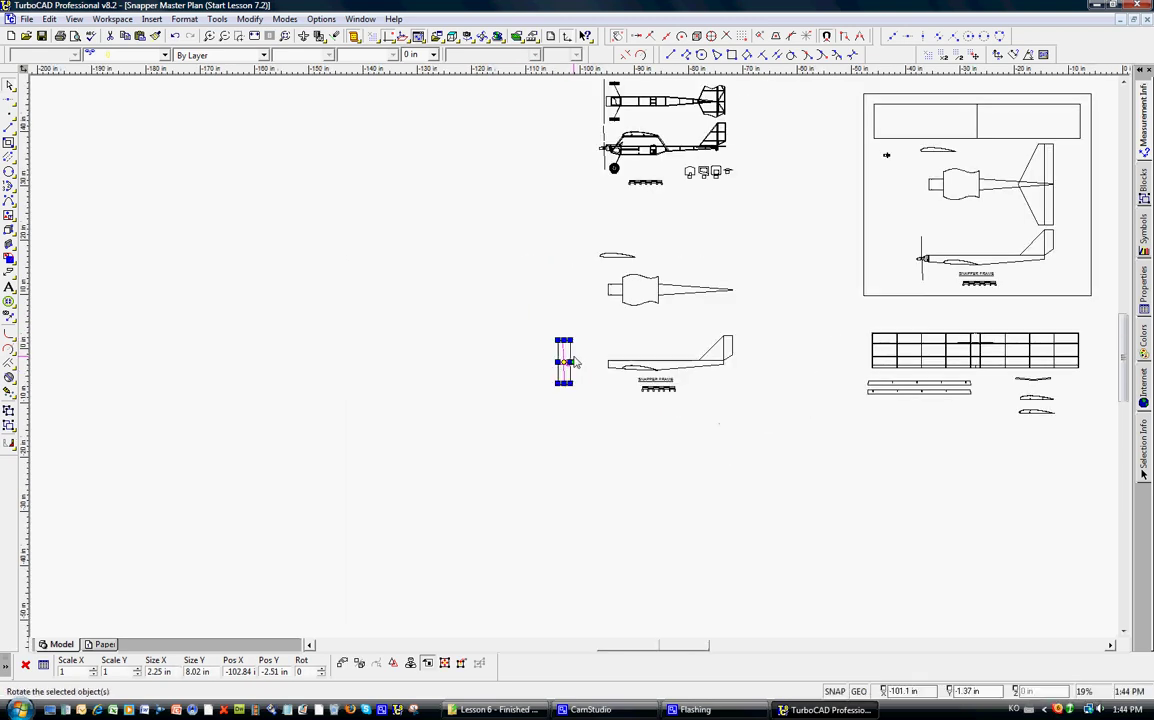
drag(565, 362, 884, 205)
click(818, 199)
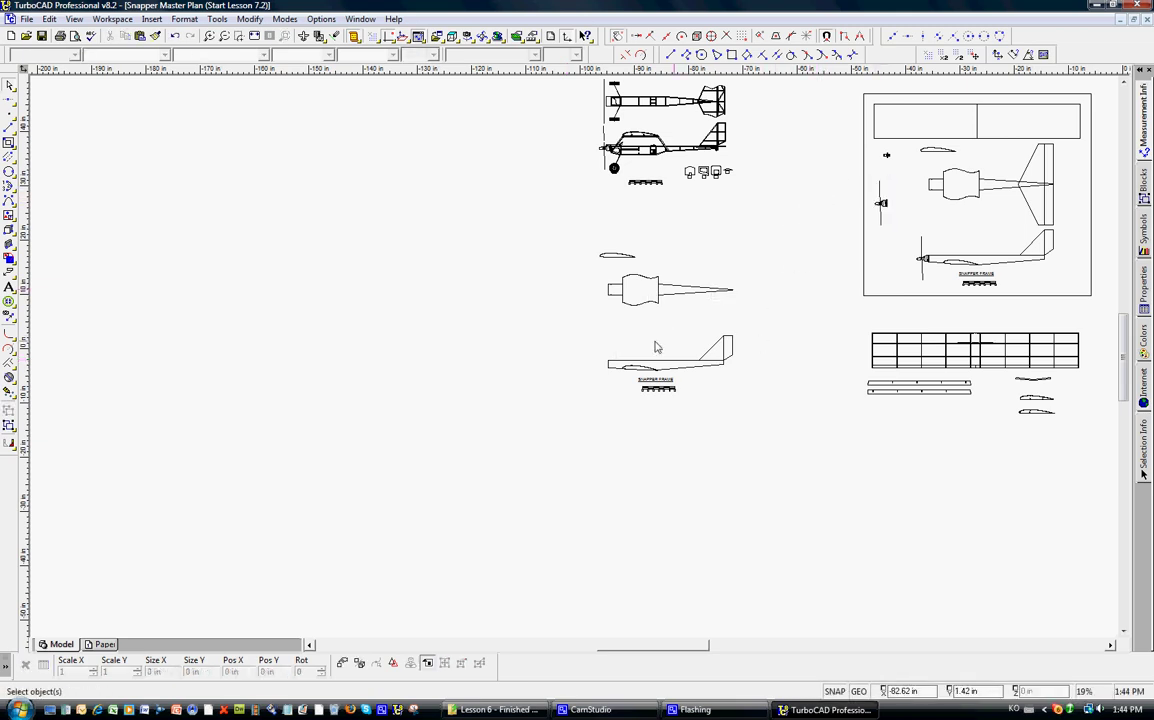
Move the loose airfoil outline above the tail boom of the copied fuselage top view.
scroll(574, 360, up, 4)
scroll(574, 363, down, 2)
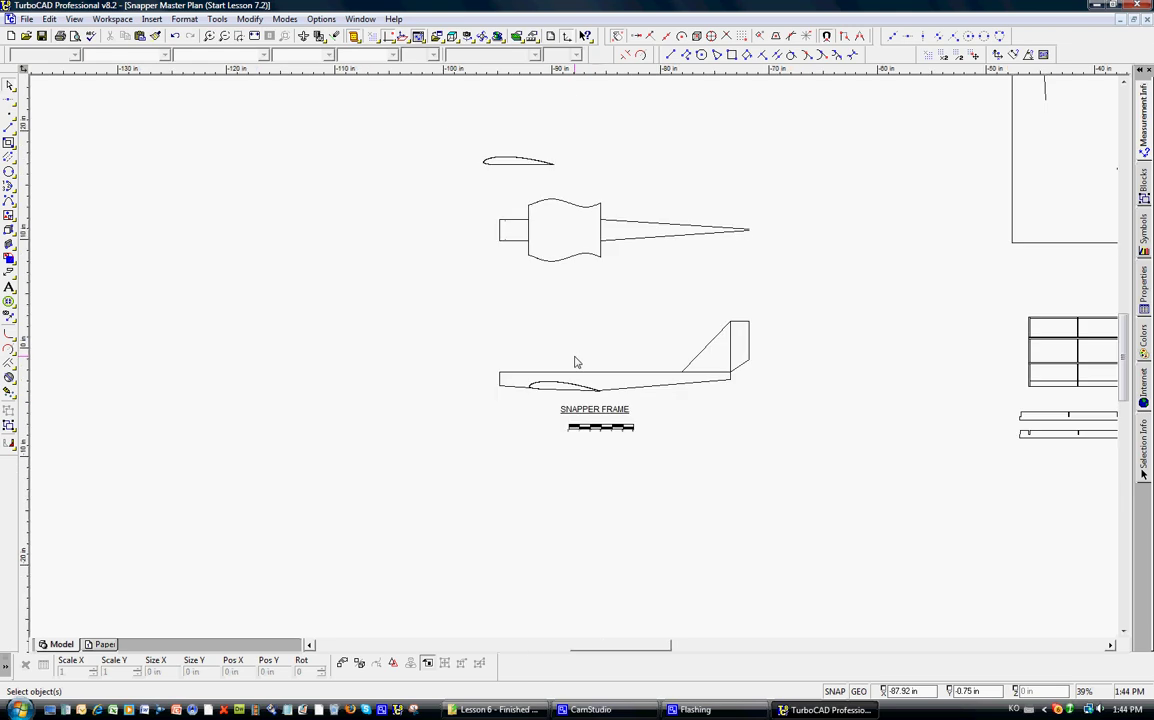
scroll(574, 363, up, 2)
scroll(577, 343, down, 2)
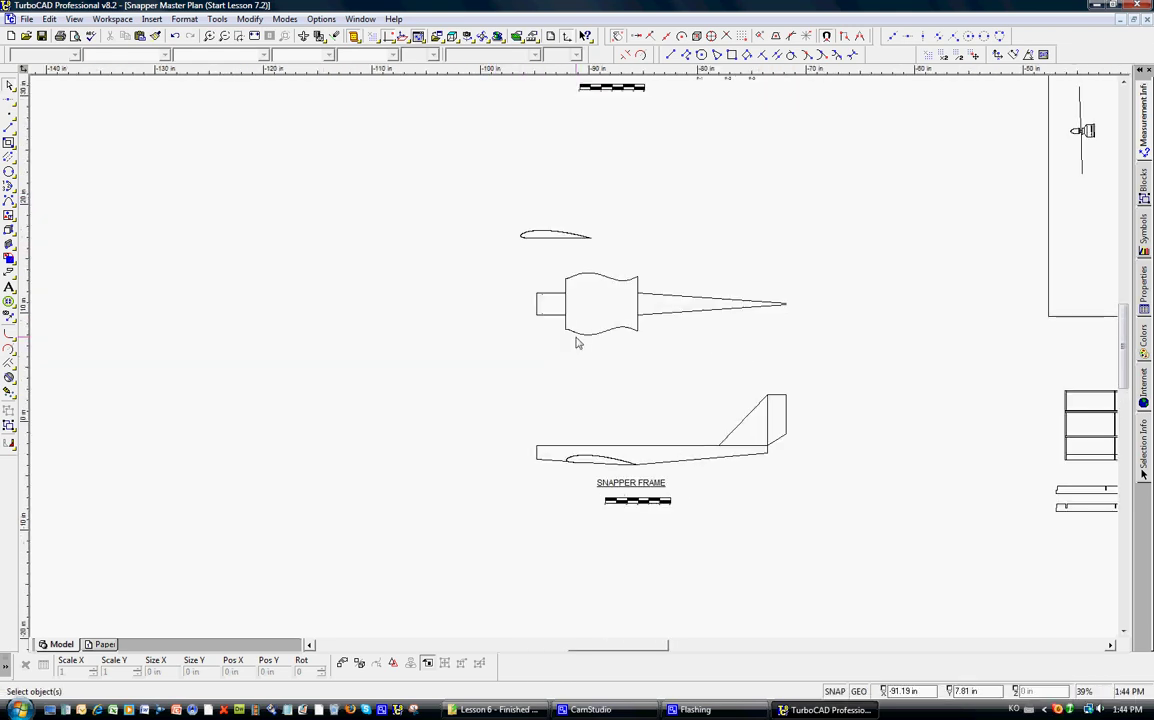
drag(489, 200, 614, 257)
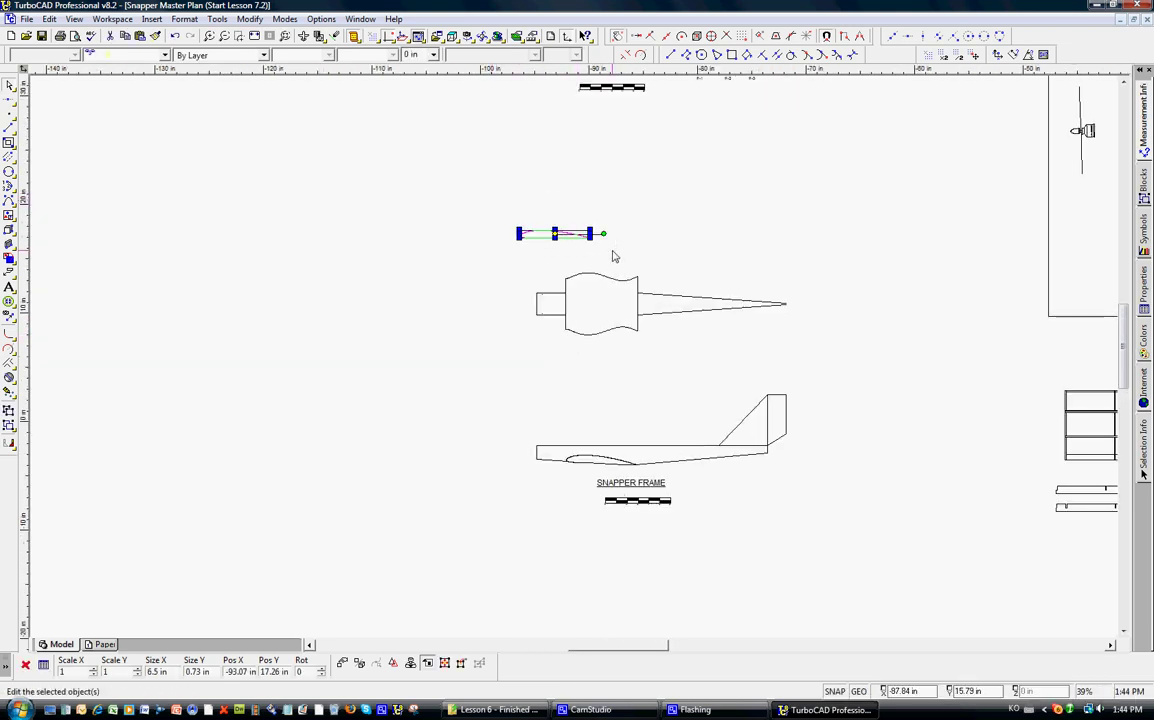
drag(555, 234, 735, 245)
click(733, 238)
click(643, 182)
Draw a parallel line 1/8 in below the top edge of the copied side-view fuselage.
scroll(627, 425, up, 1)
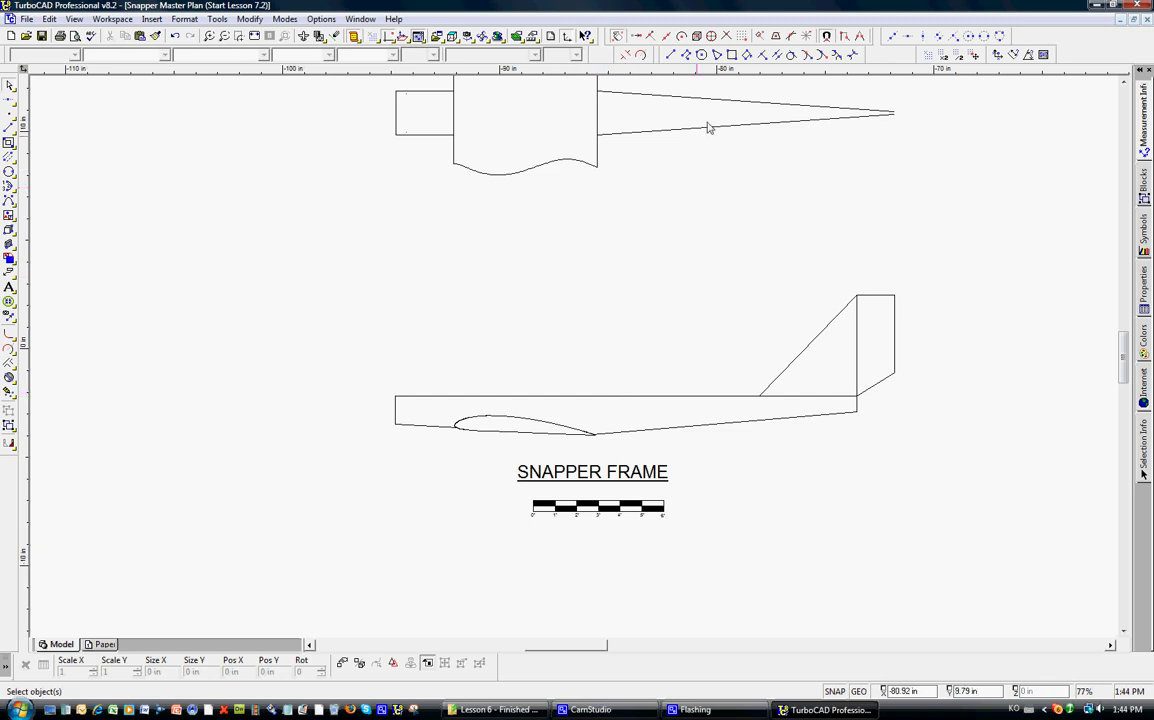
click(701, 54)
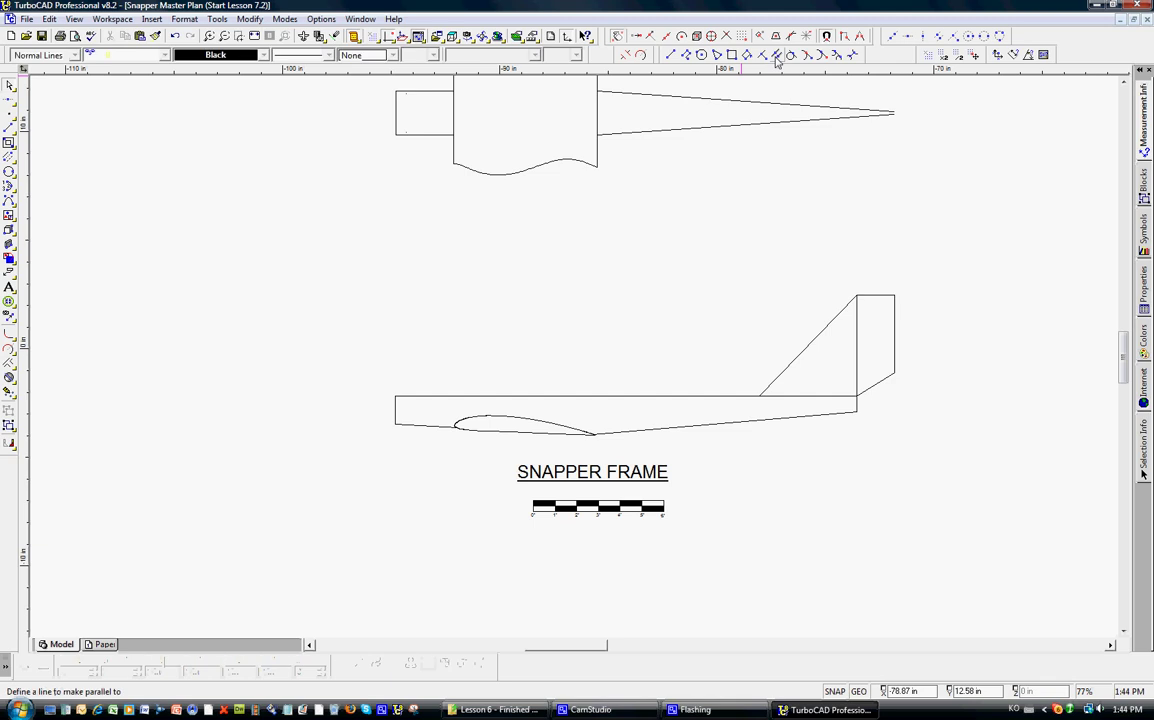
click(622, 397)
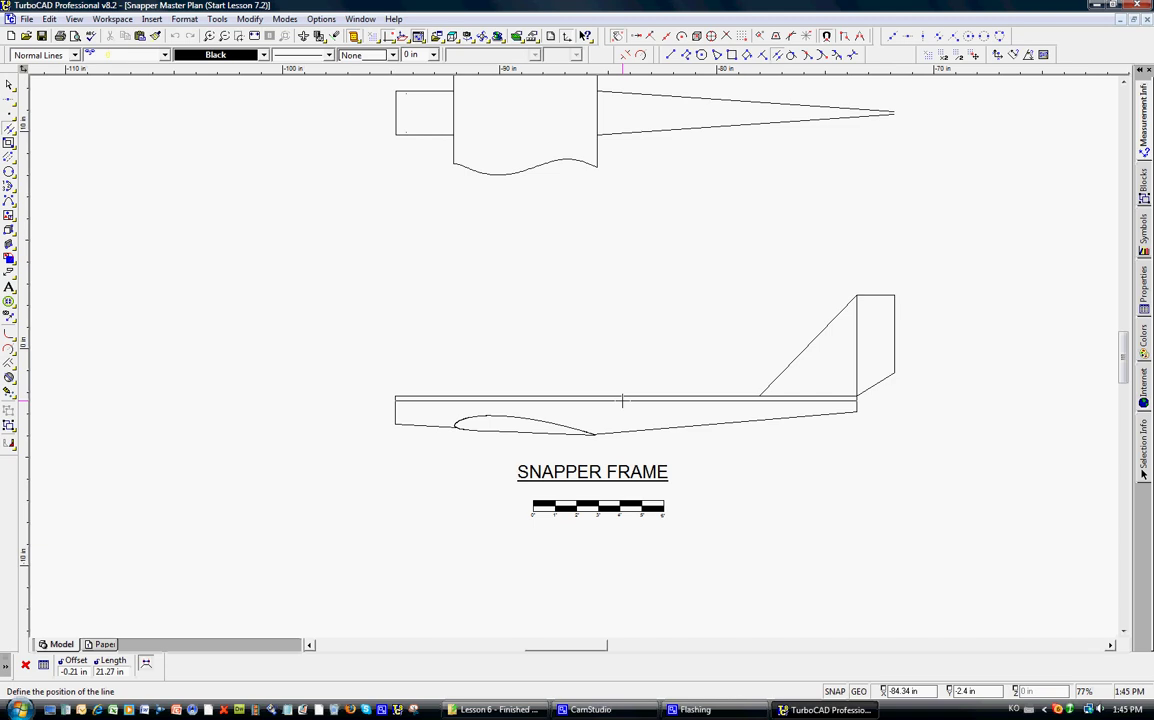
key(Tab)
text(-)
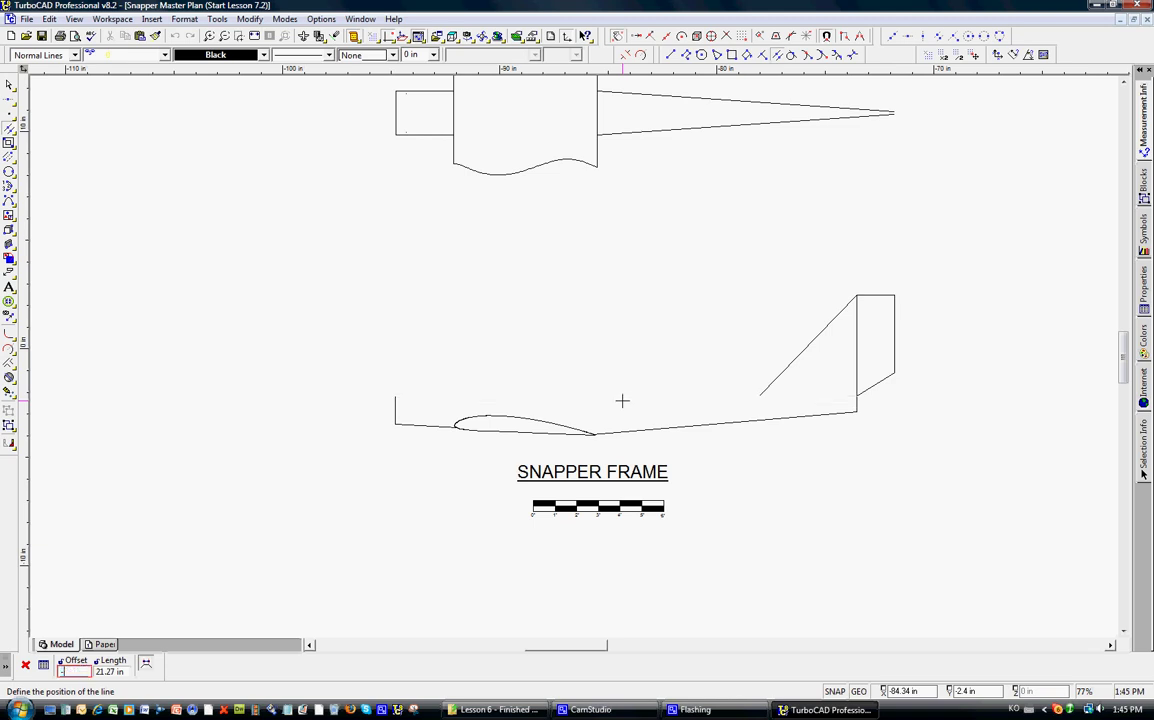
text(1/8)
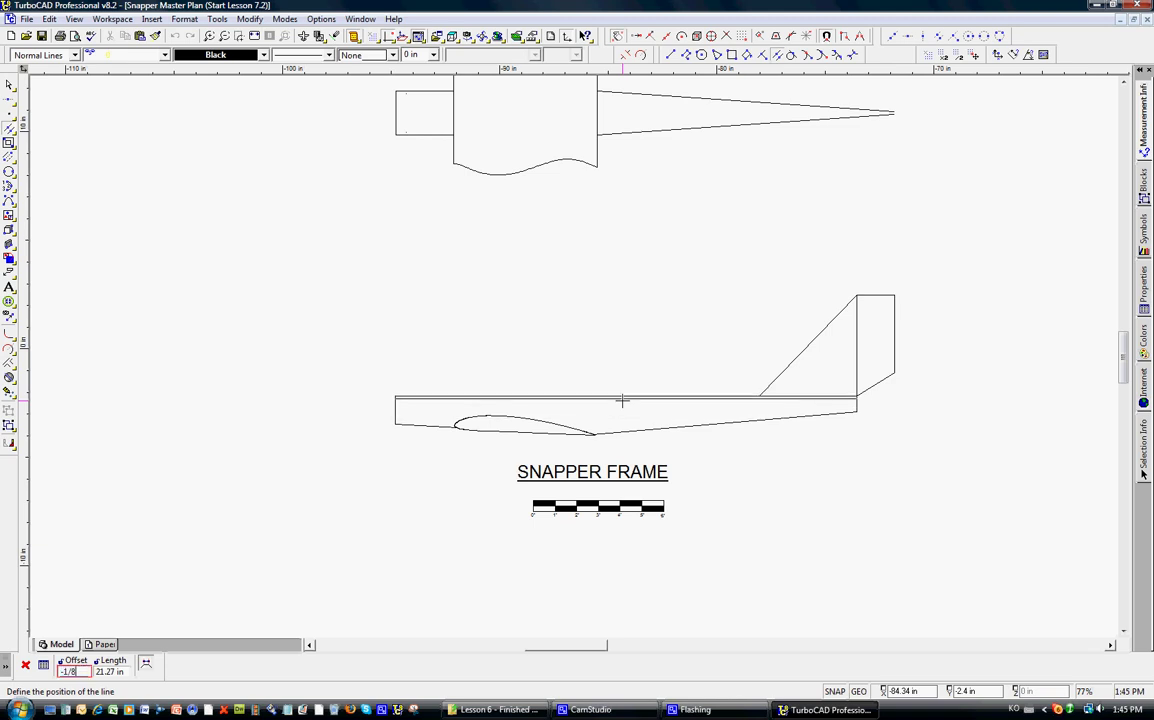
key(Return)
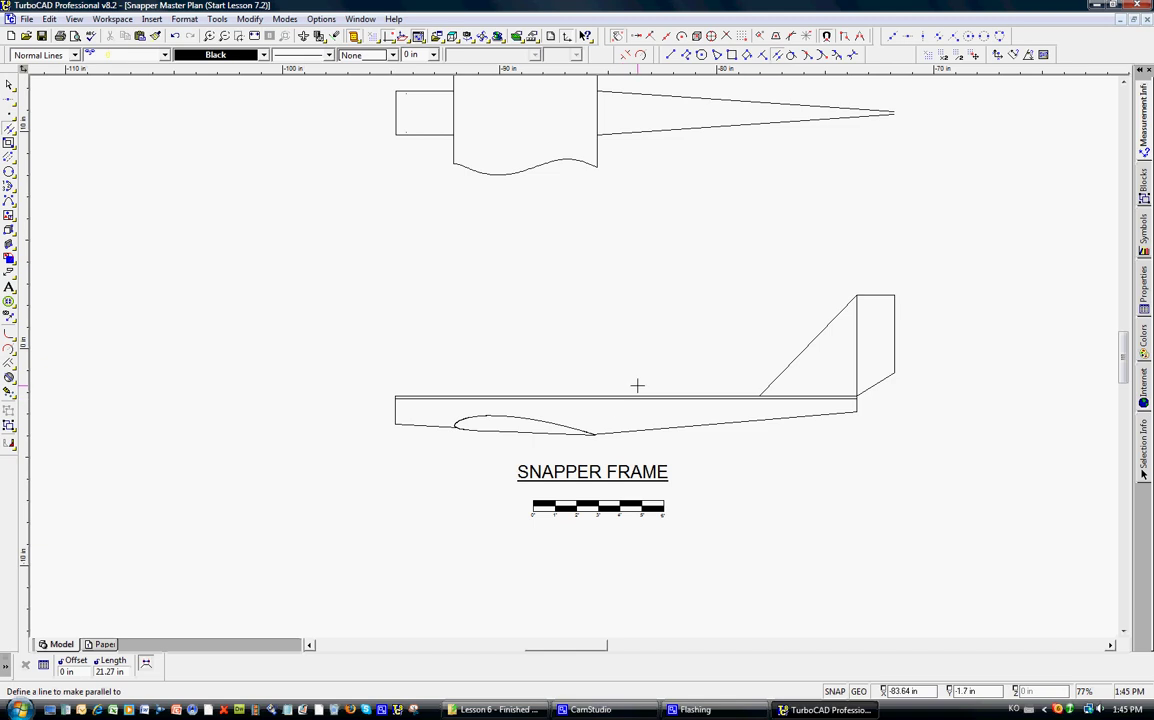
Draw a parallel line 1/8 in above the fuselage's sloping lower edge between the wing's trailing edge and the tail.
scroll(654, 404, up, 2)
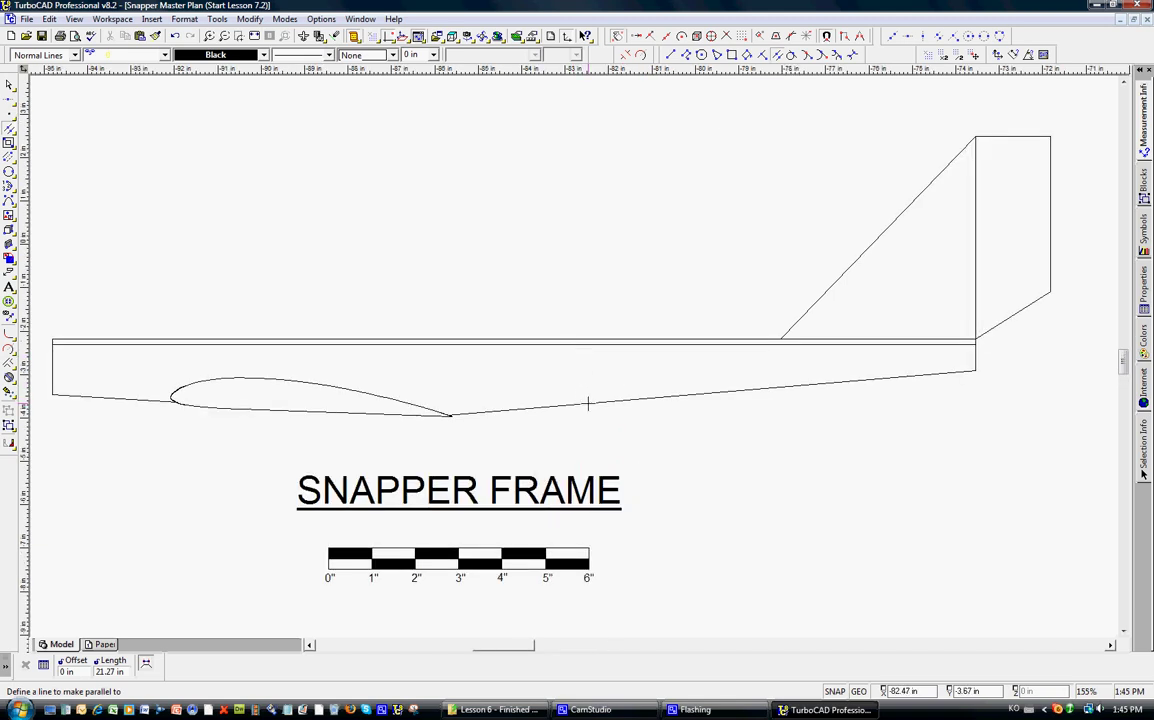
click(588, 403)
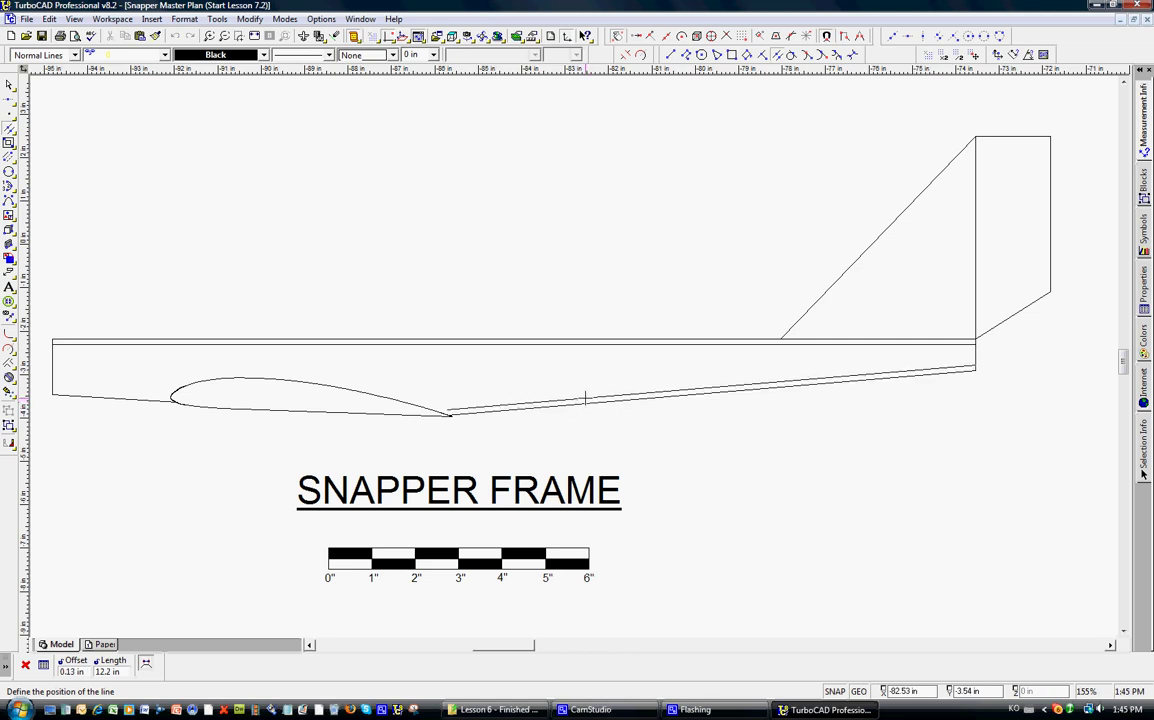
text(1)
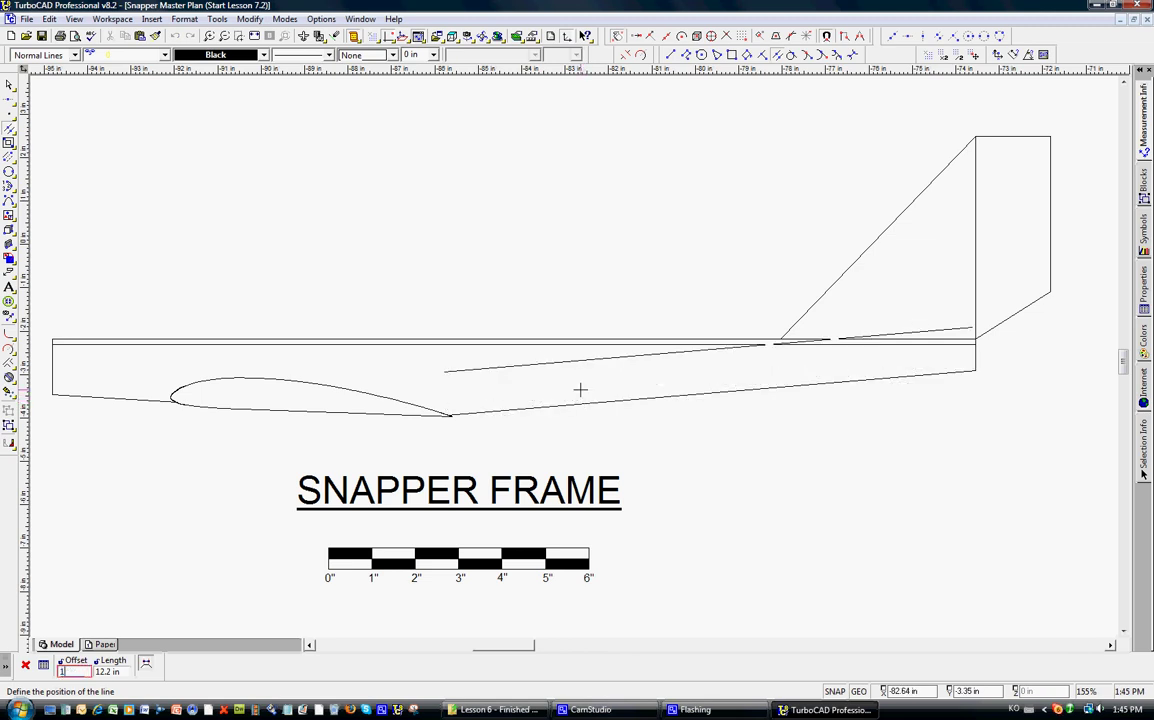
key(Return)
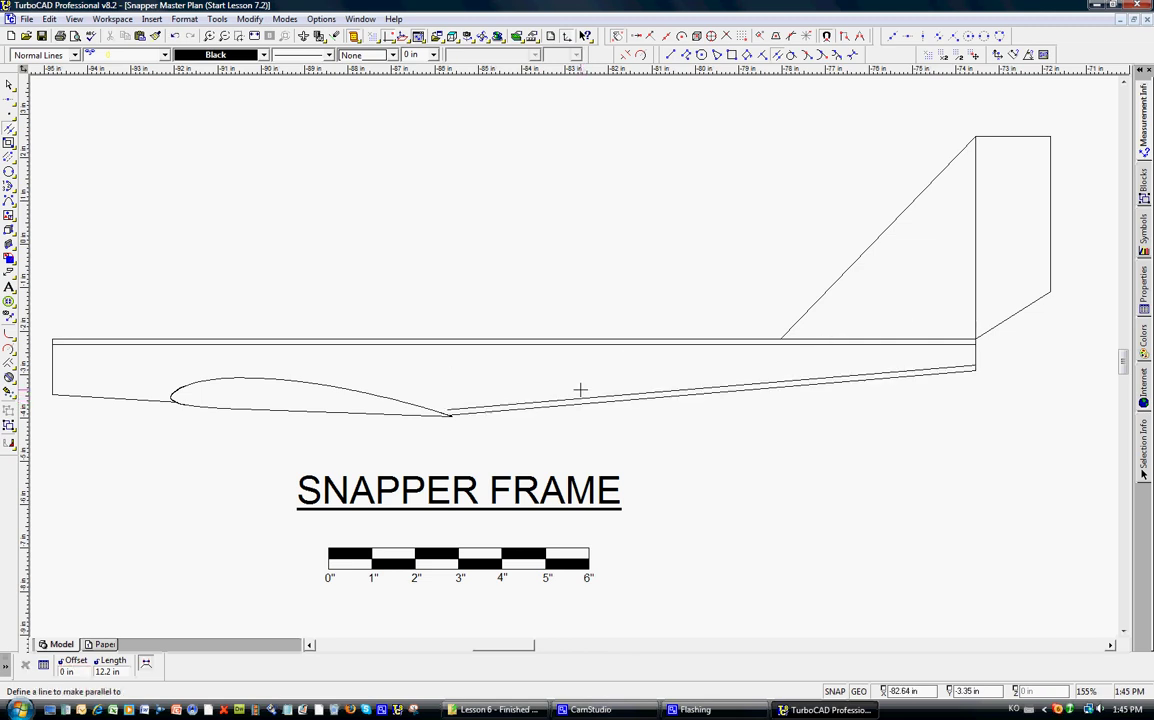
Draw parallel lines 1/8 in ahead of the vertical tail post and 1/8 in inside the fin's sloping leading edge.
click(975, 352)
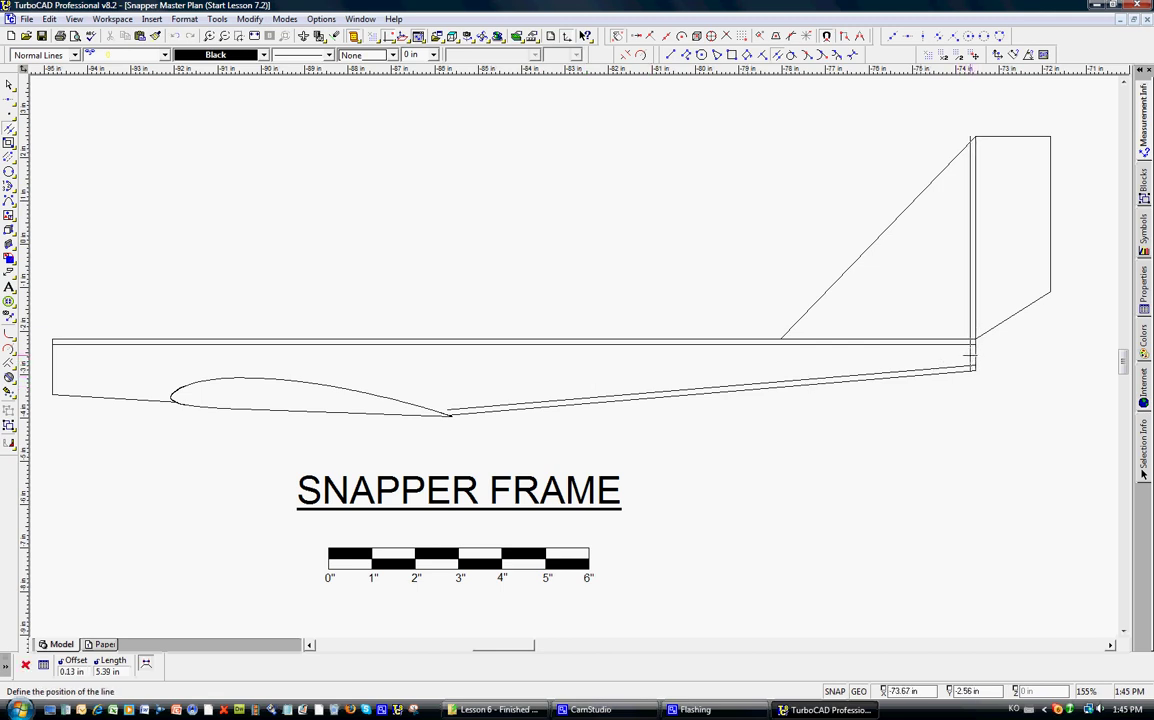
text(1/8)
key(Return)
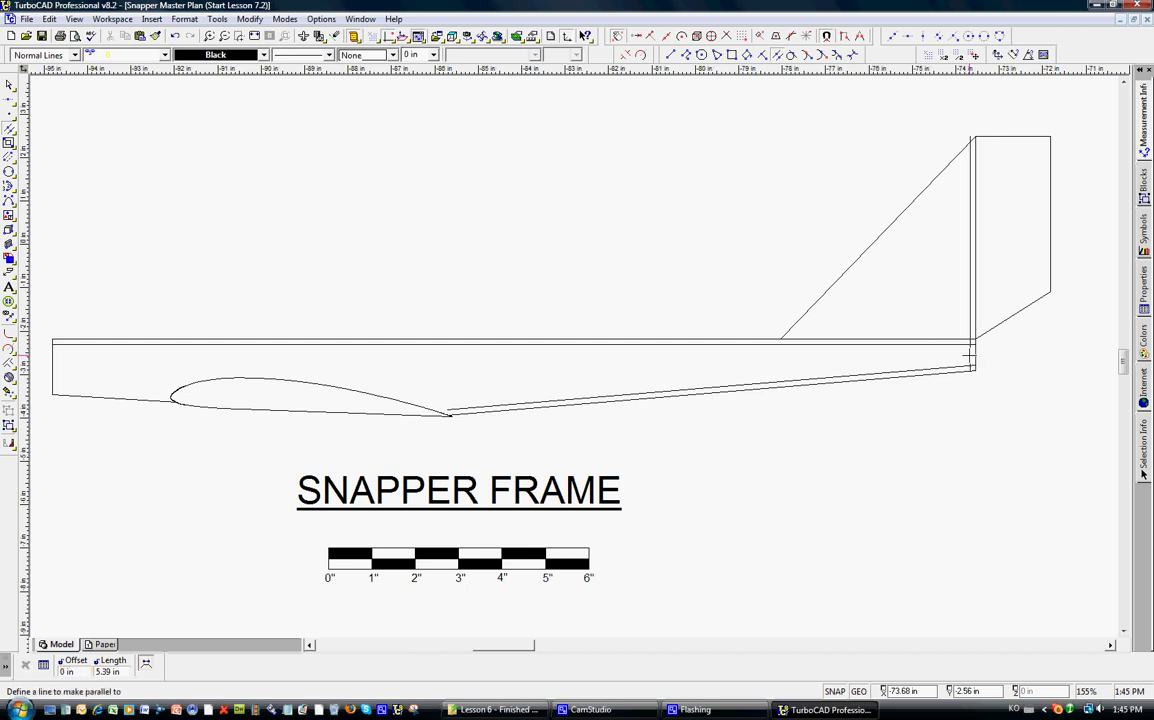
click(845, 269)
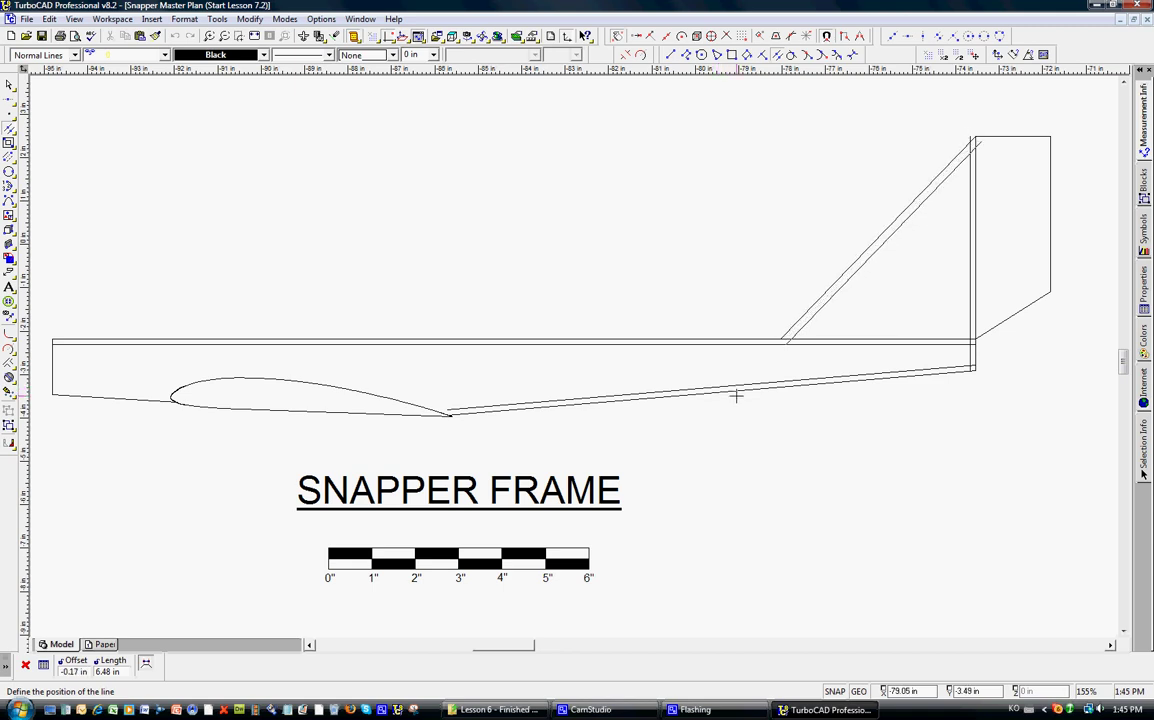
key(Tab)
text(-1)
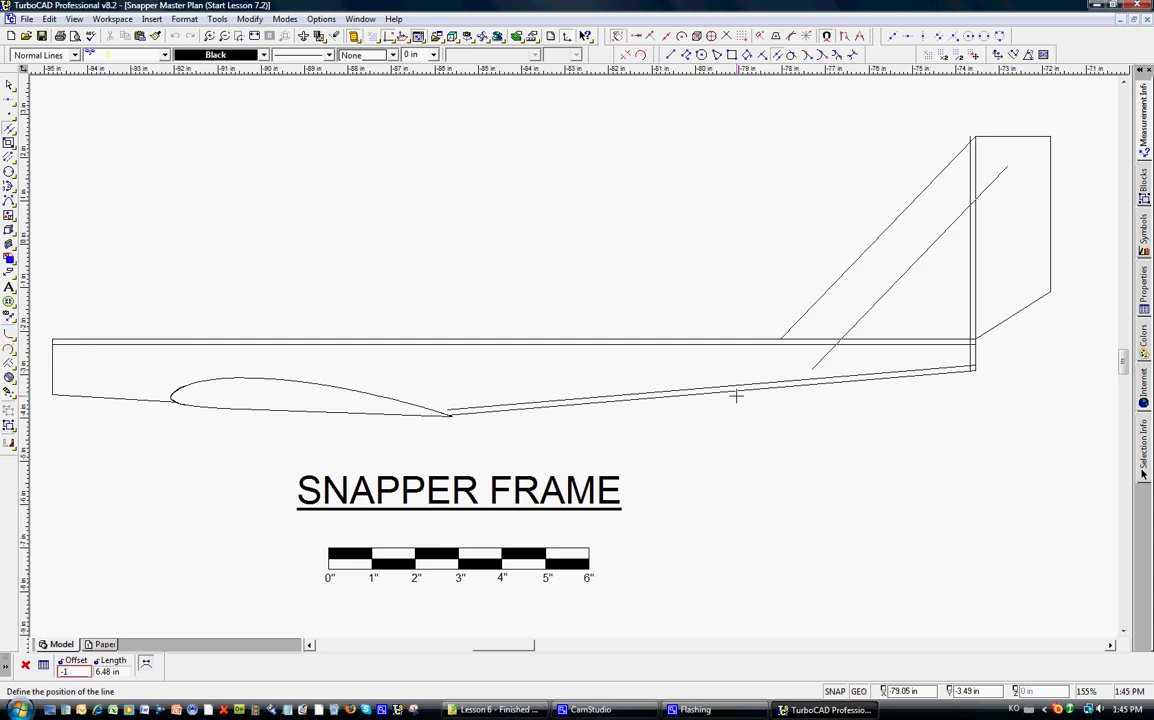
key(Return)
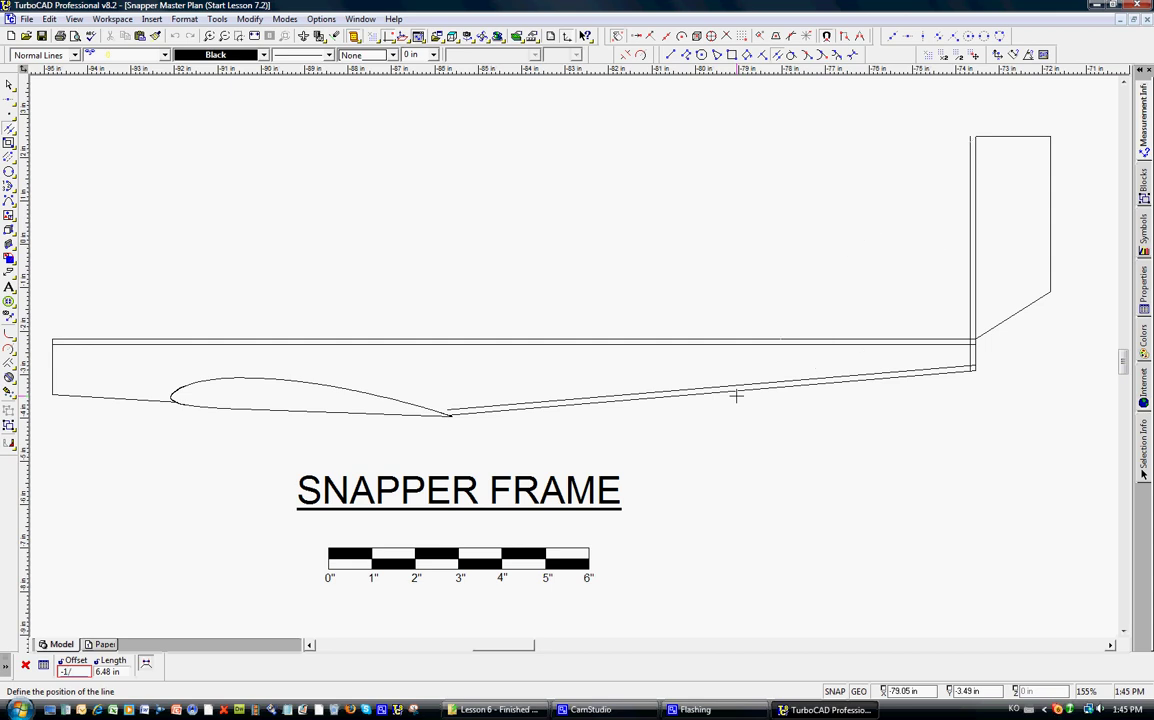
click(736, 396)
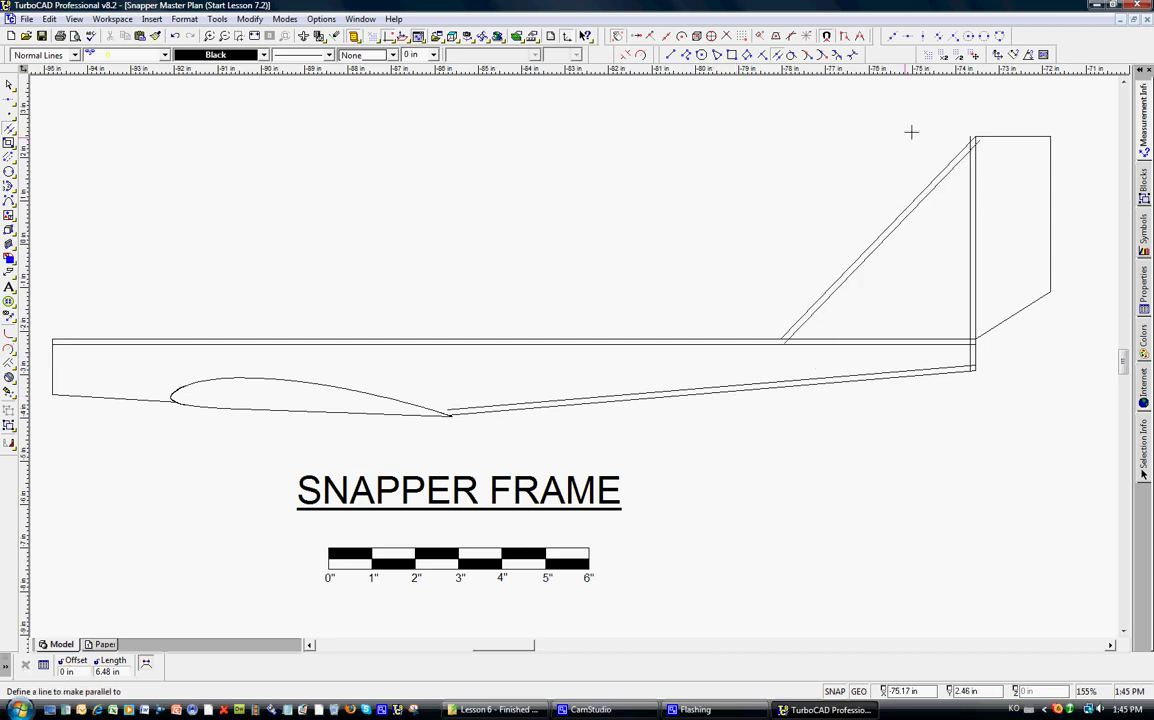
Draw parallel lines 1/8 in inside the rudder's vertical trailing edge and 1/8 in below its top edge.
click(1049, 210)
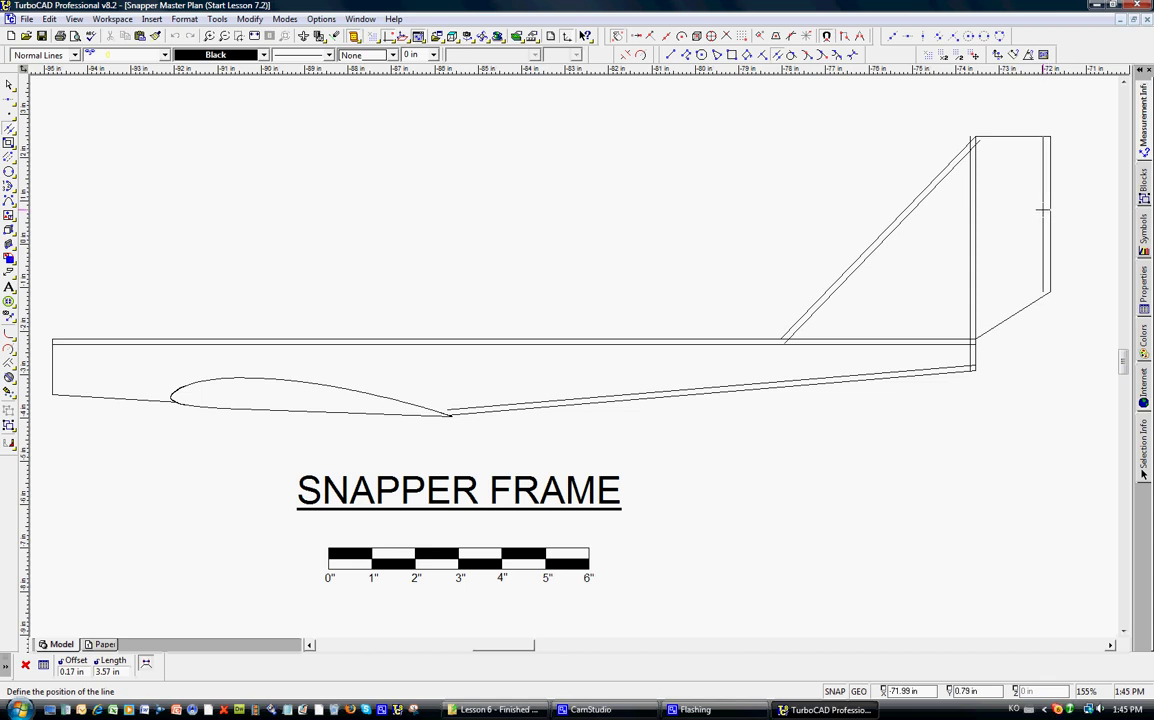
key(Tab)
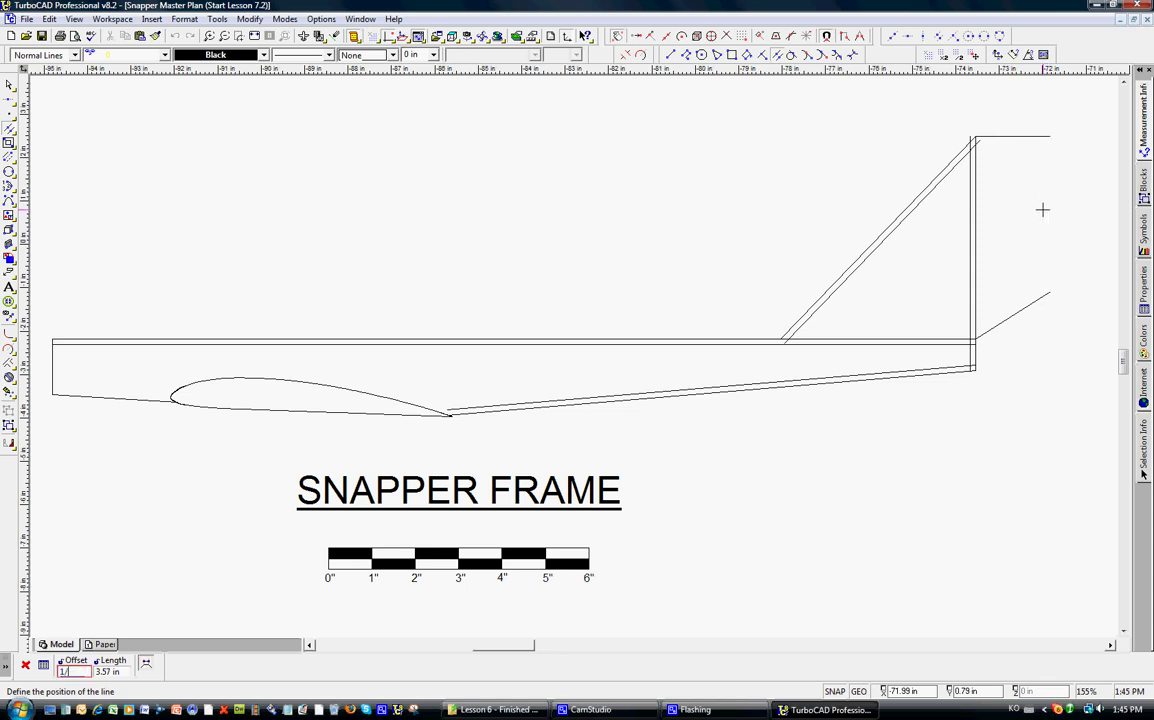
key(Return)
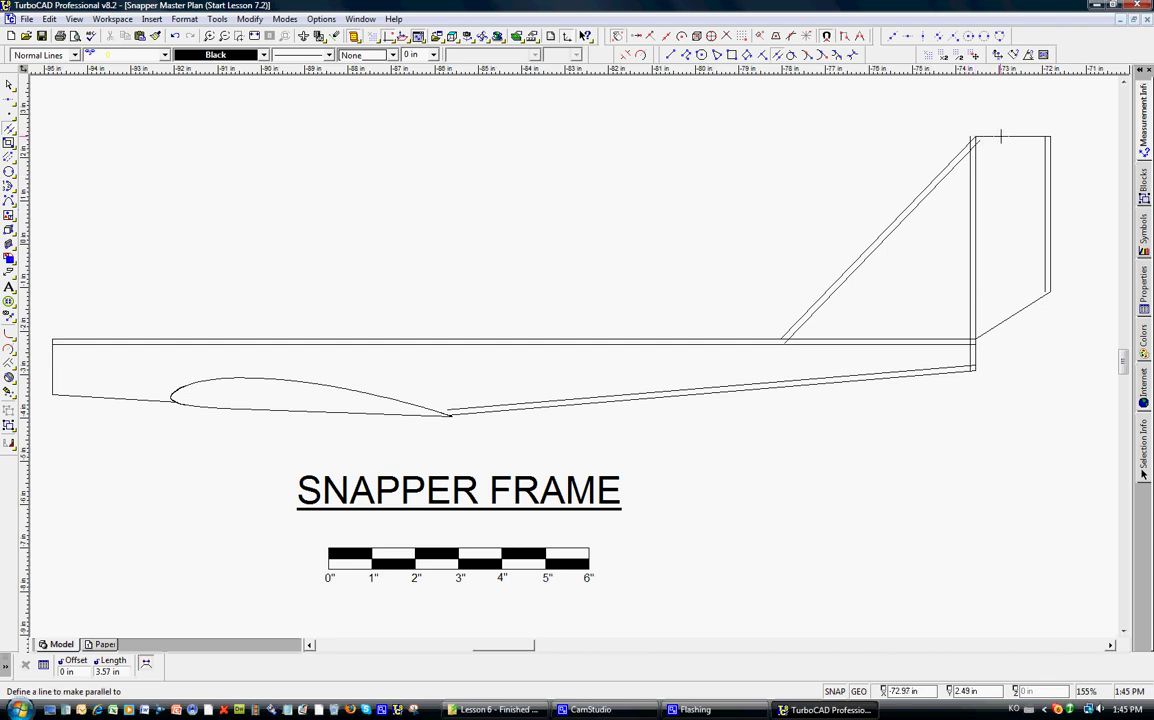
click(1002, 137)
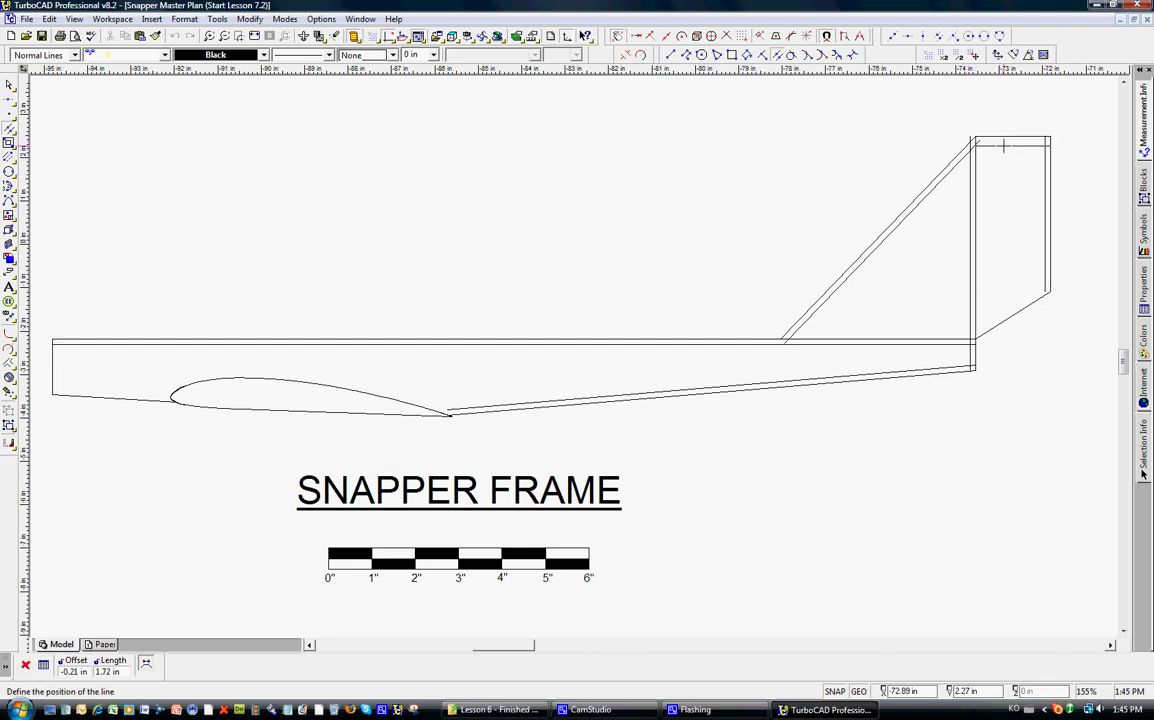
text(-1/8)
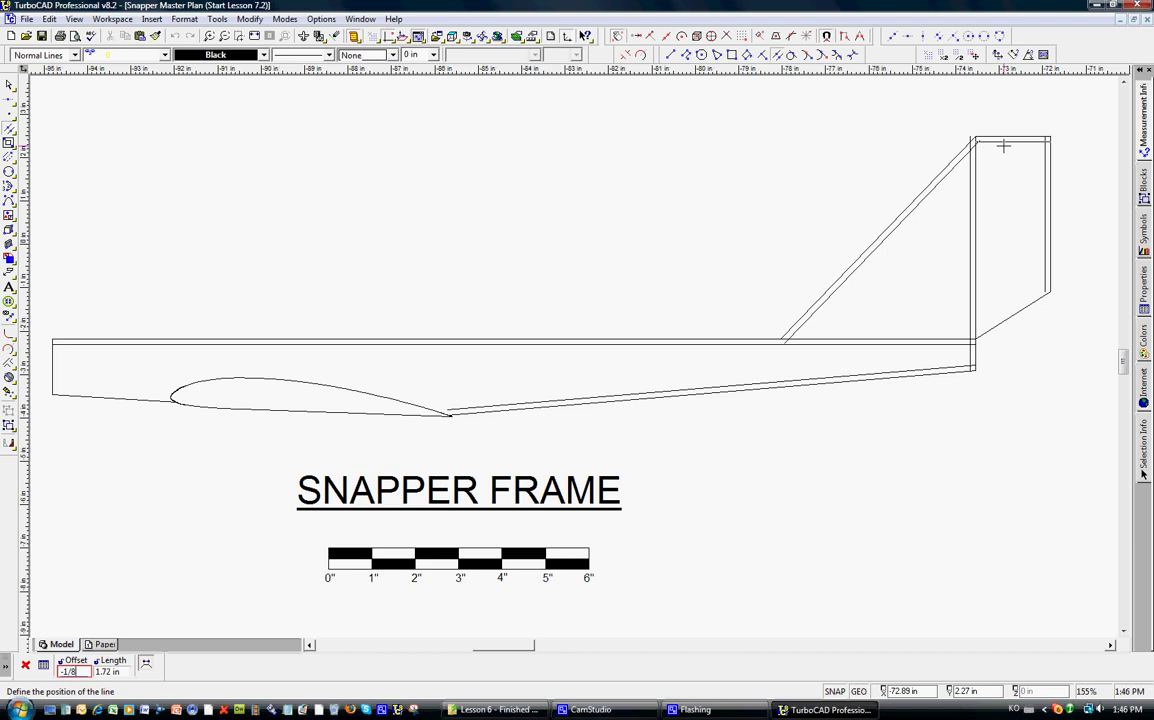
key(Return)
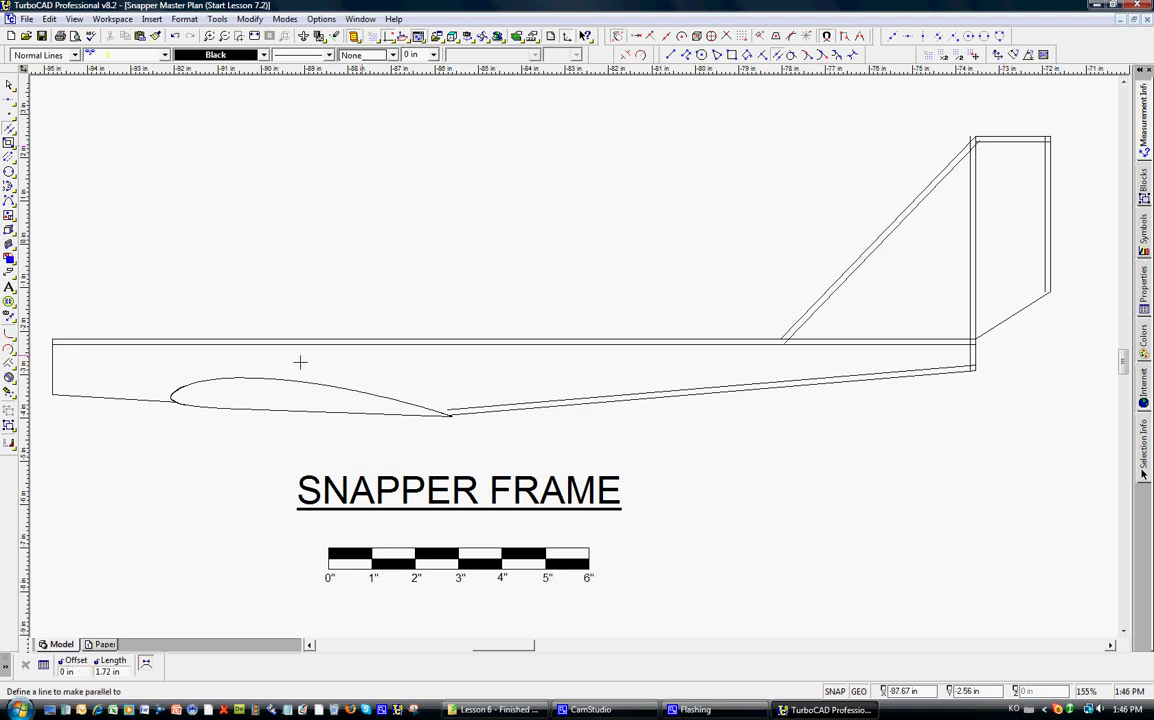
Draw a parallel line 1/8 in above the fuselage's lower edge between the nose and the wing's leading edge.
click(119, 396)
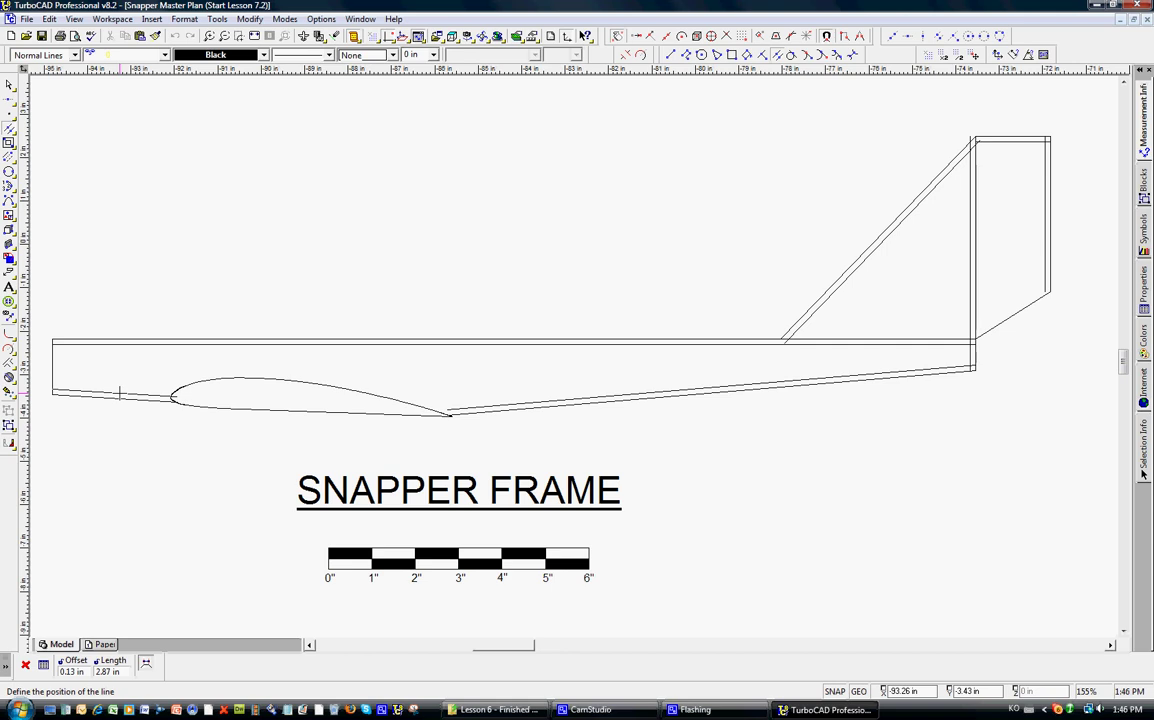
text(1/8)
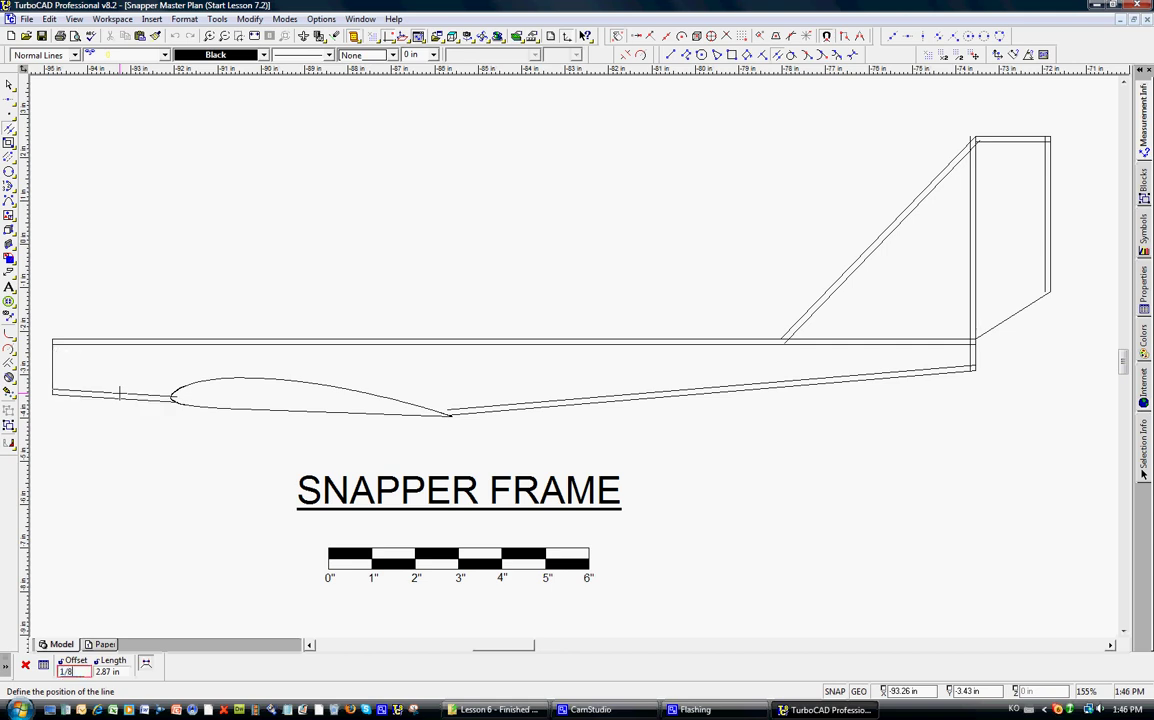
key(Return)
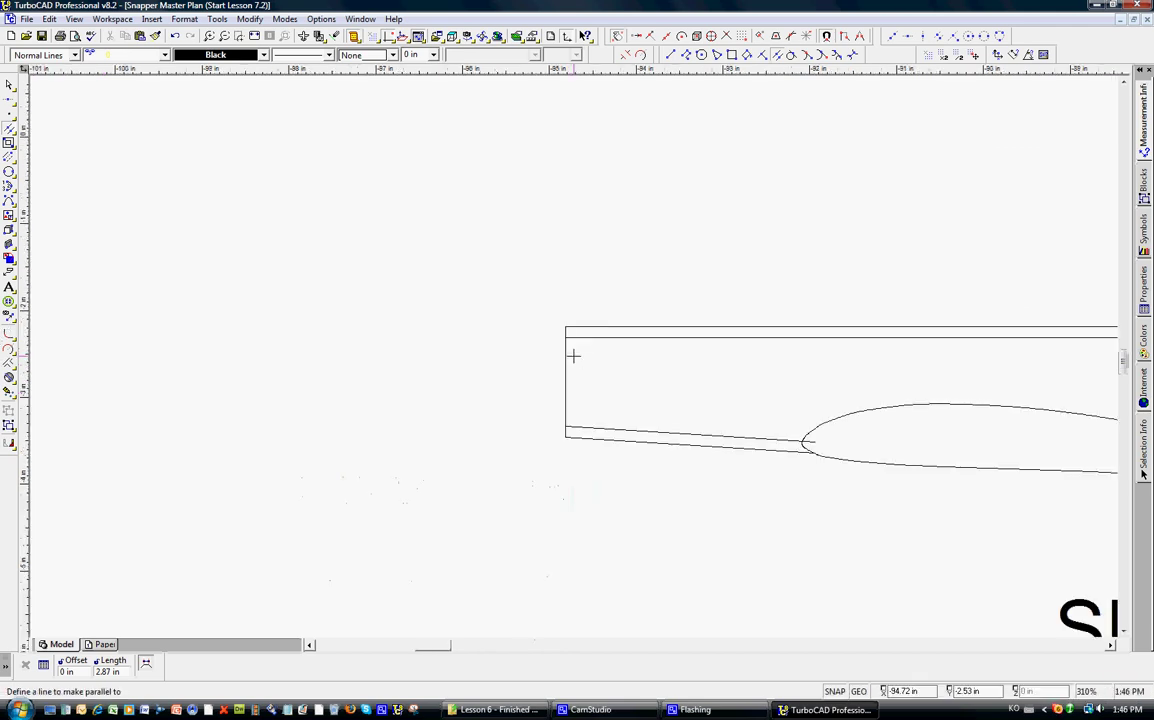
Delete the vertical line that closes the front of the side-view fuselage.
scroll(52, 343, up, 1)
scroll(565, 355, down, 1)
scroll(588, 360, down, 1)
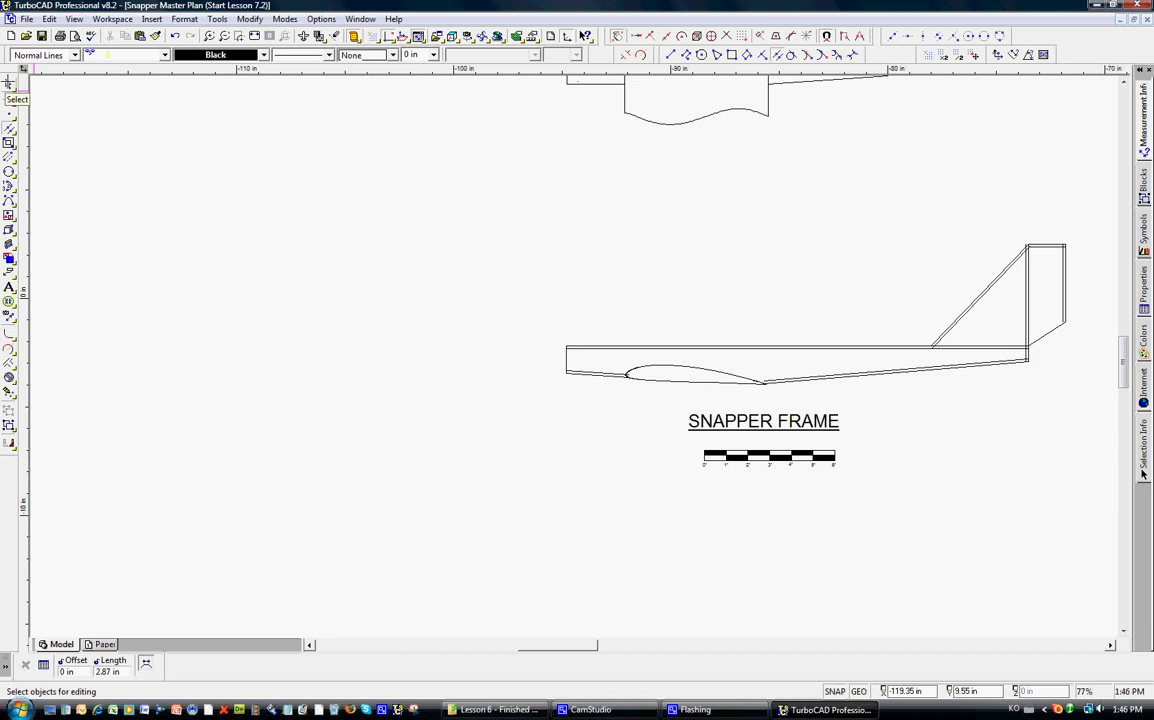
click(9, 85)
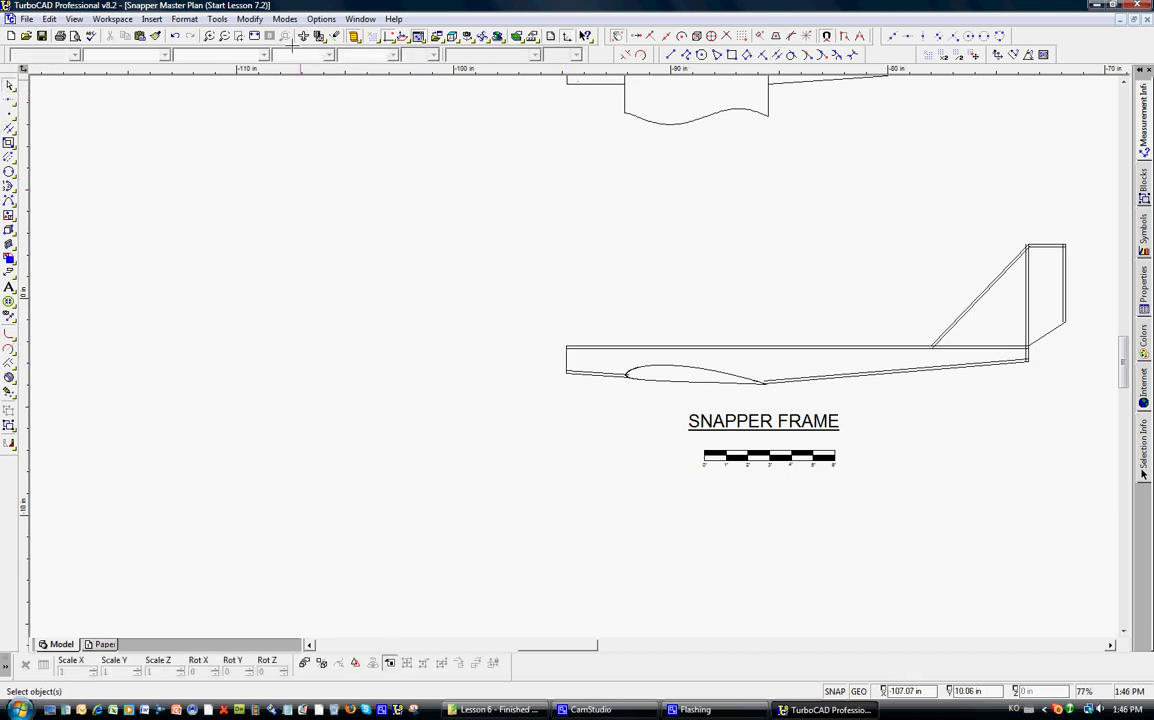
click(240, 36)
click(541, 307)
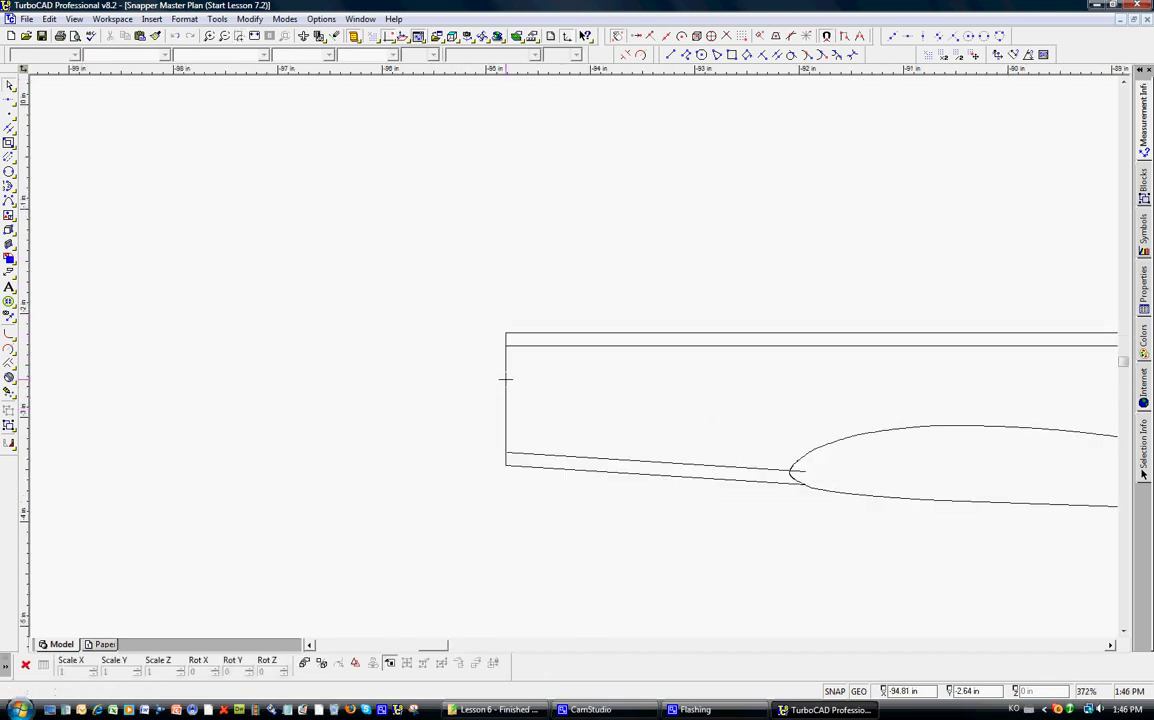
click(507, 380)
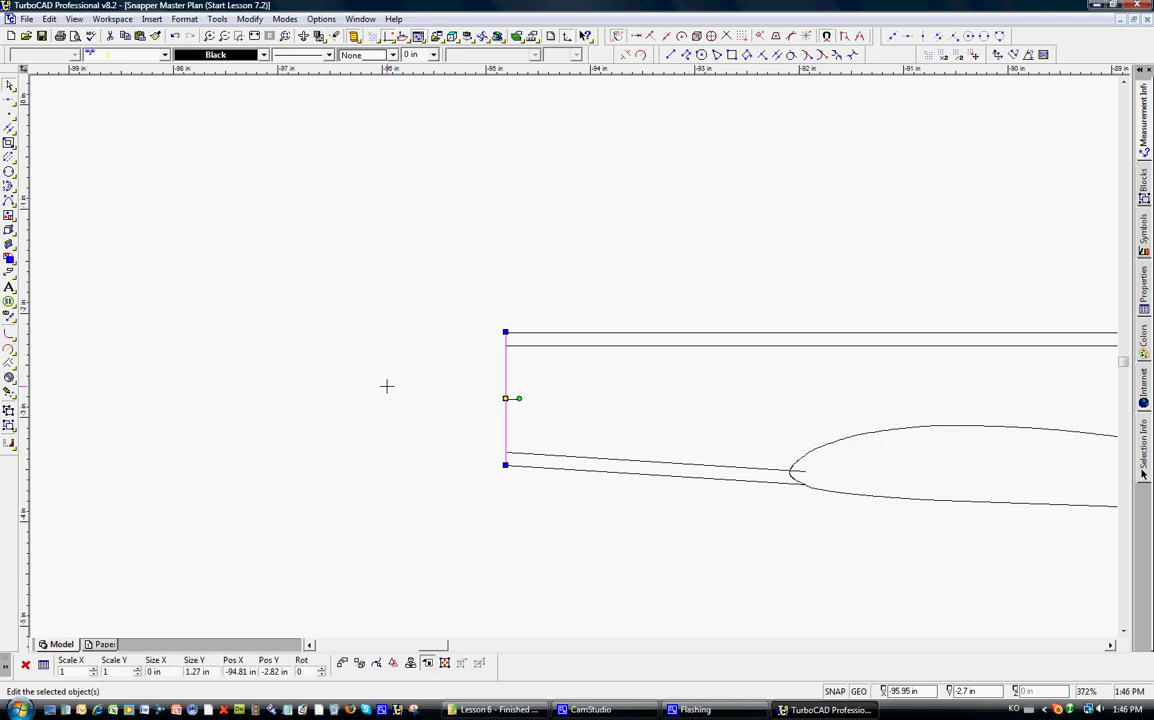
key(Delete)
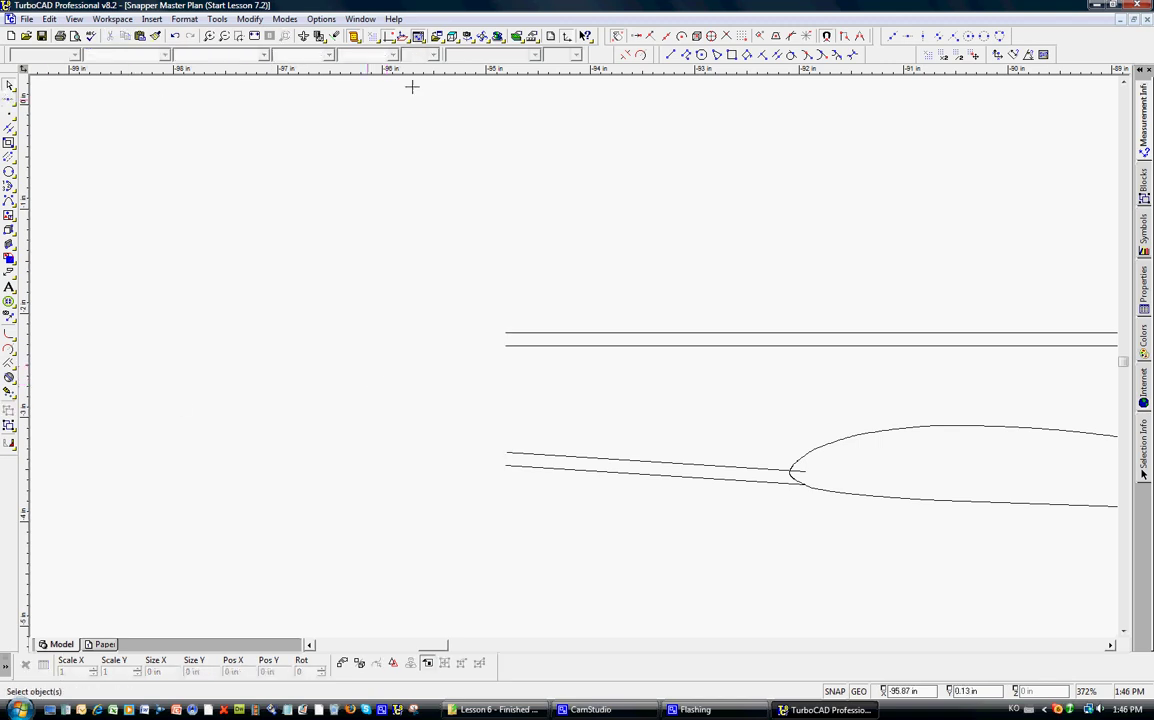
Draw a loose vertical line about 2.2 in long just ahead of the open fuselage nose.
key(l)
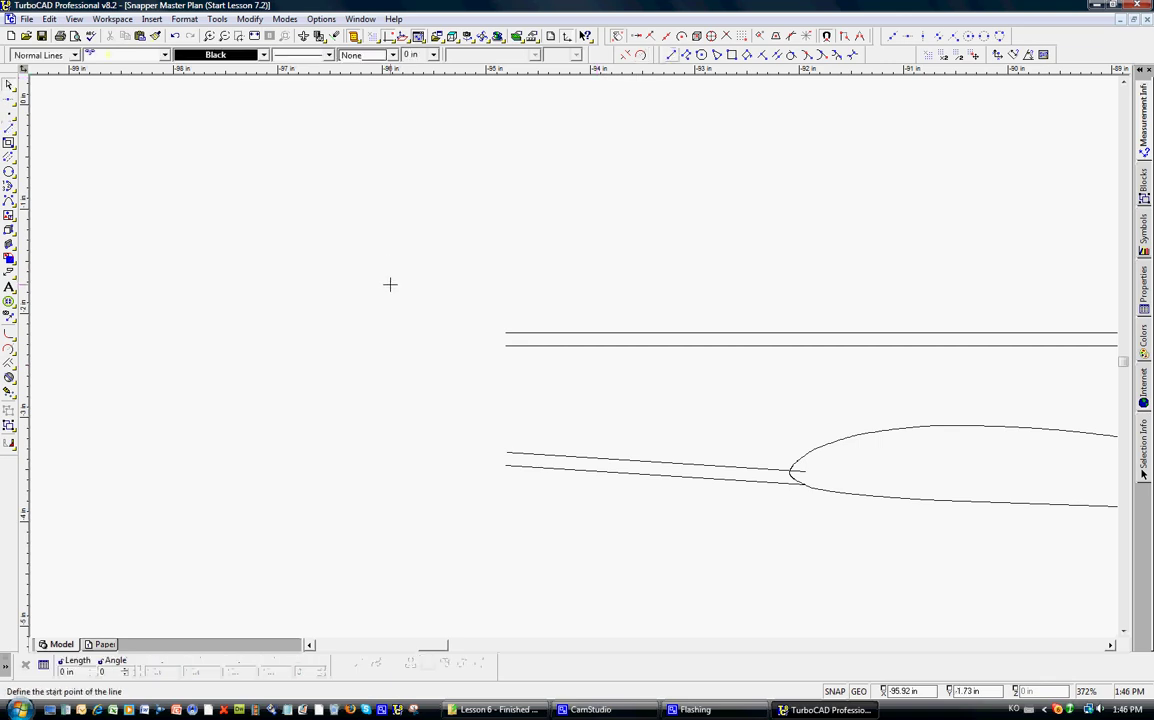
click(390, 285)
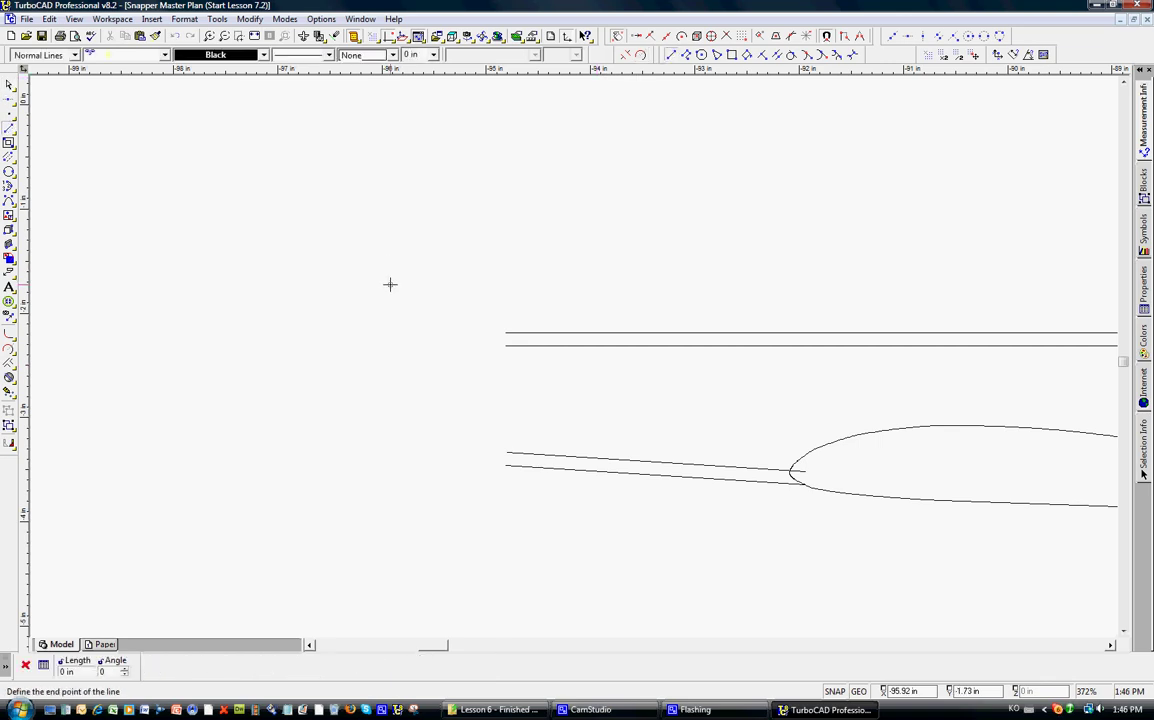
click(403, 516)
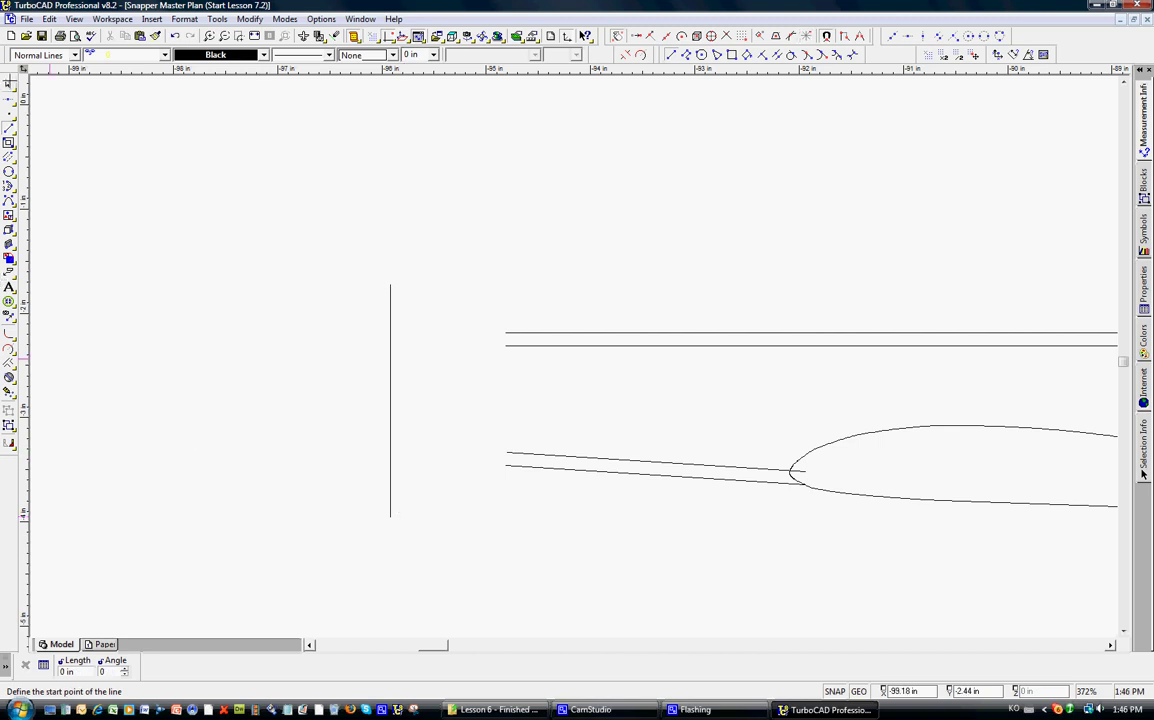
Rotate the loose vertical line by 2 degrees and move it across the front ends of the fuselage lines.
click(9, 85)
click(389, 364)
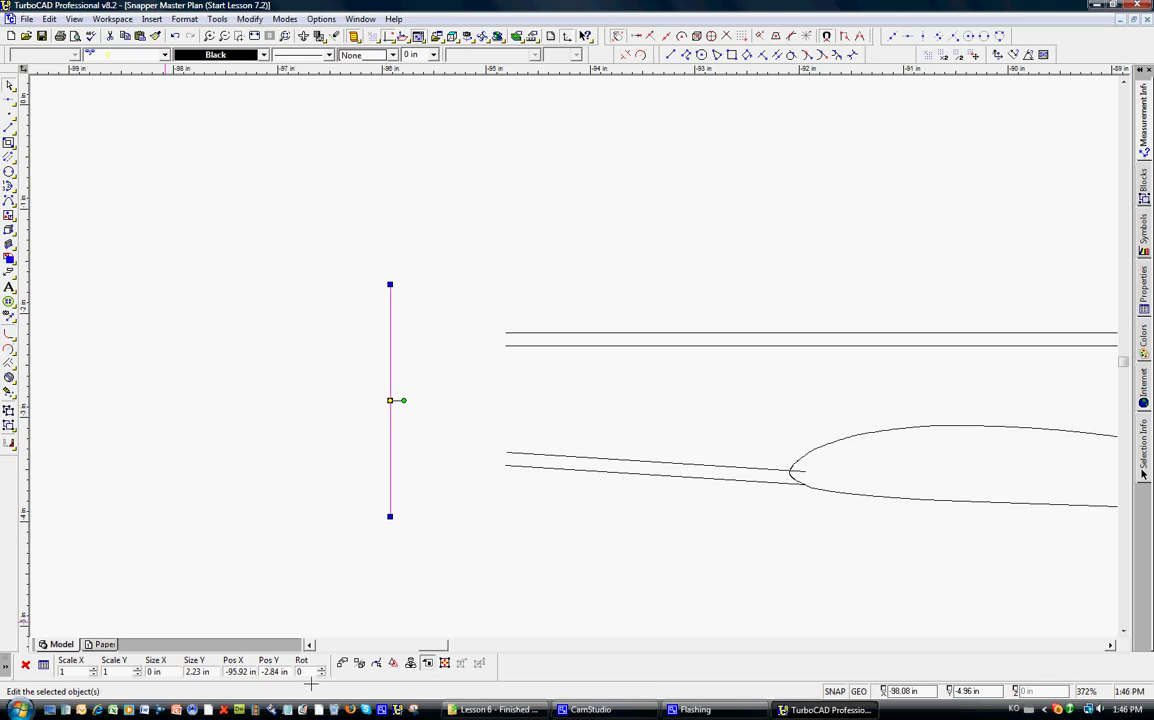
click(401, 400)
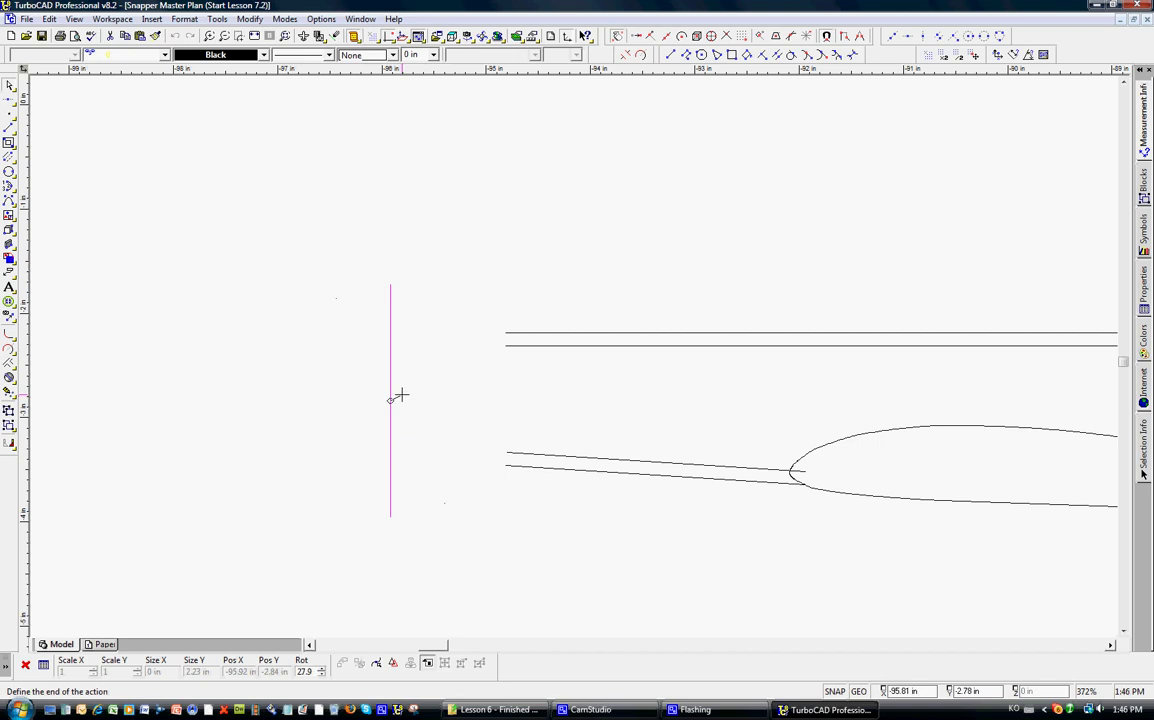
click(400, 395)
key(Tab)
key(Tab)
key(Tab)
key(Tab)
key(Tab)
key(Tab)
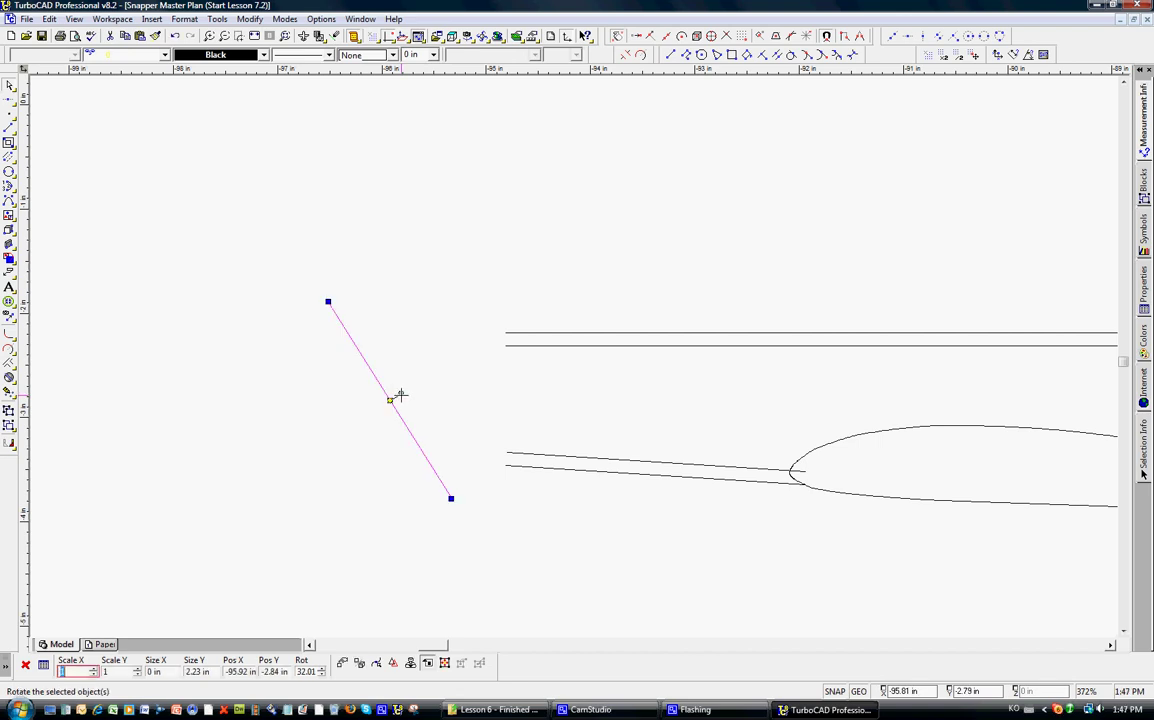
key(Tab)
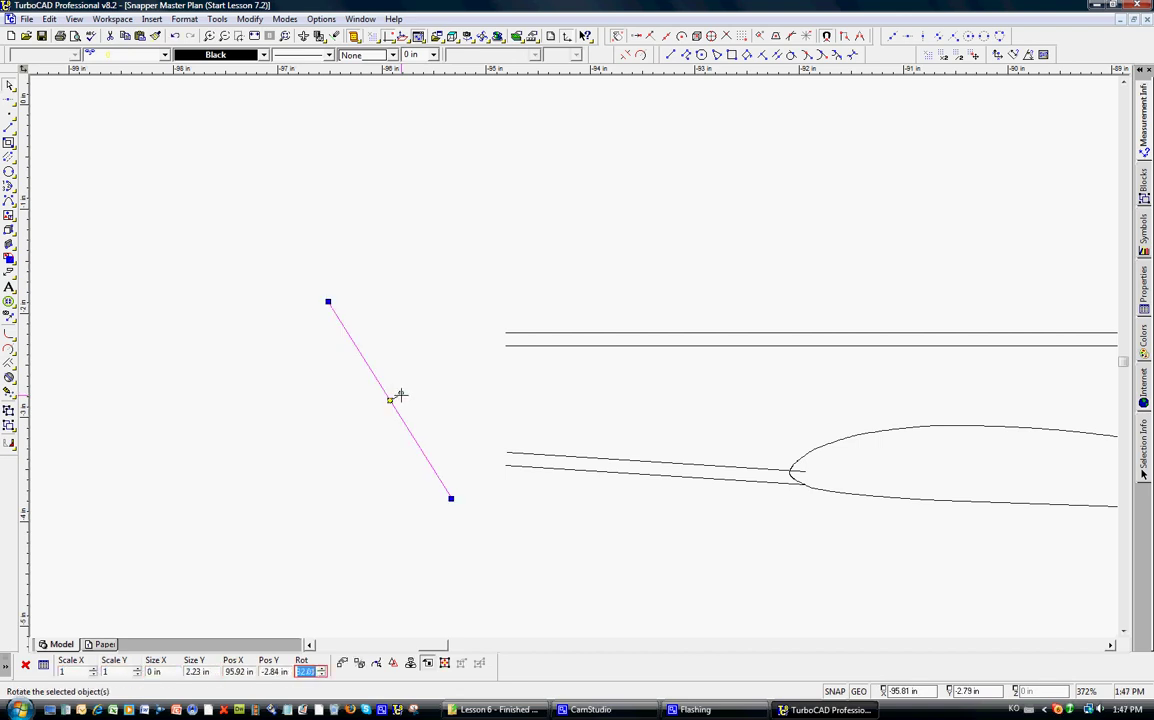
text(2)
key(Return)
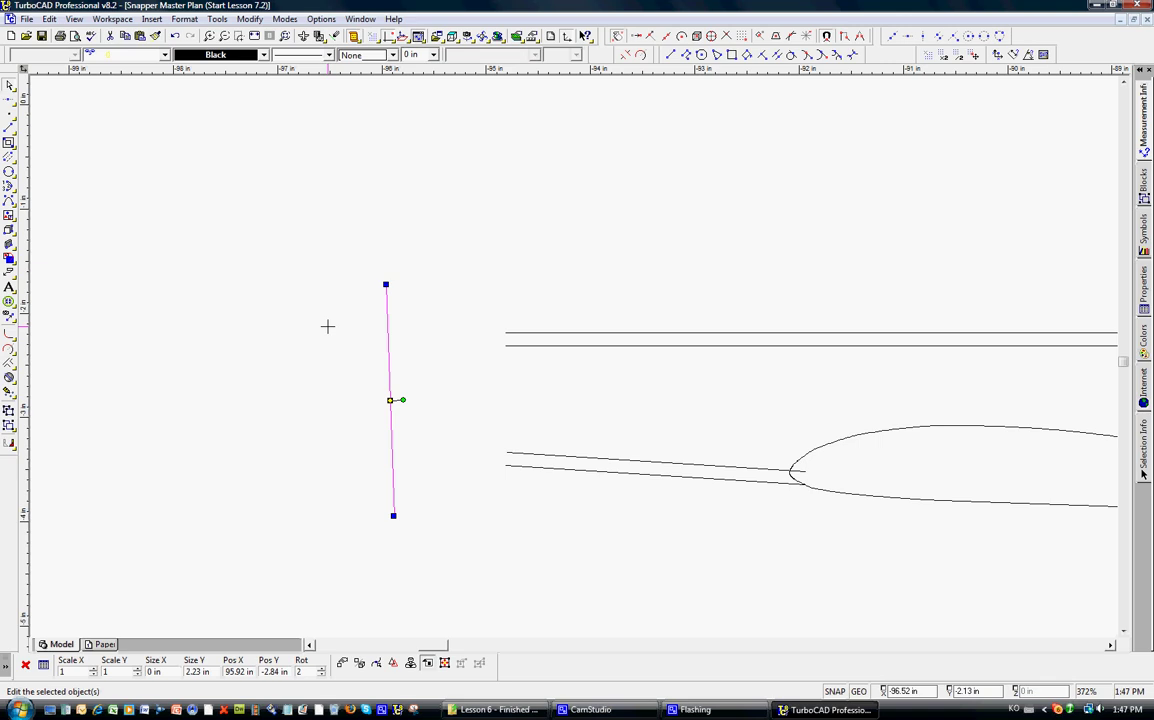
drag(390, 399, 511, 399)
key(Escape)
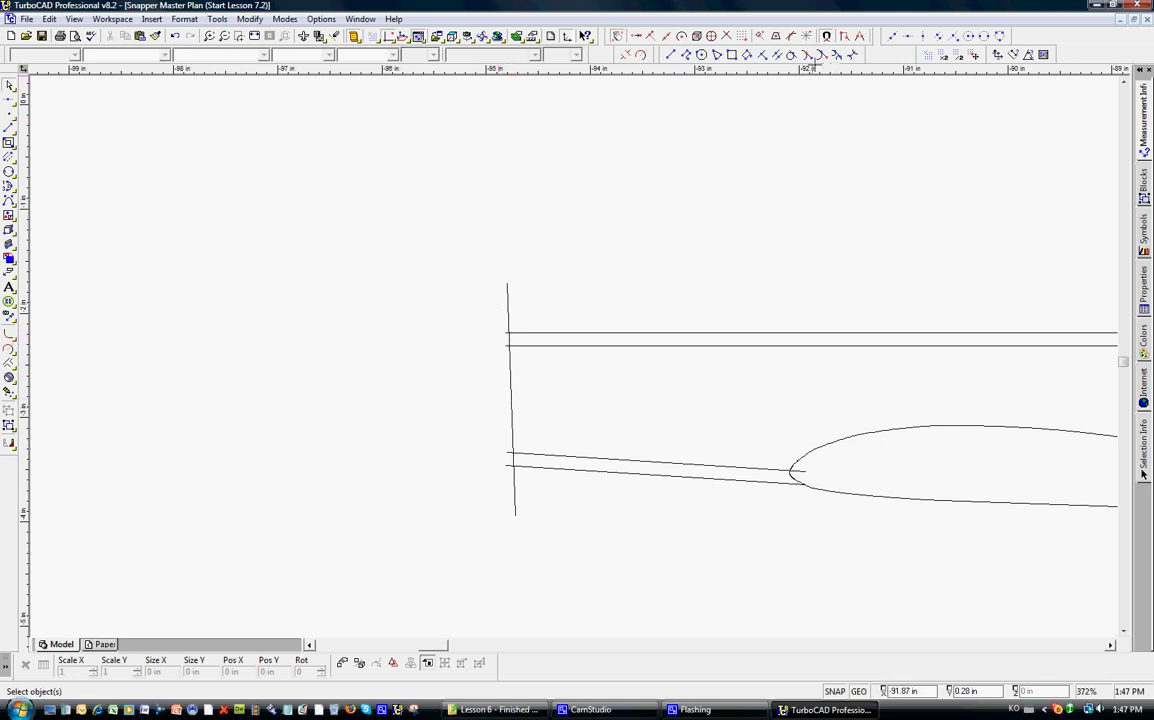
Draw a parallel line 1/8 in behind the slanted nose line.
click(511, 384)
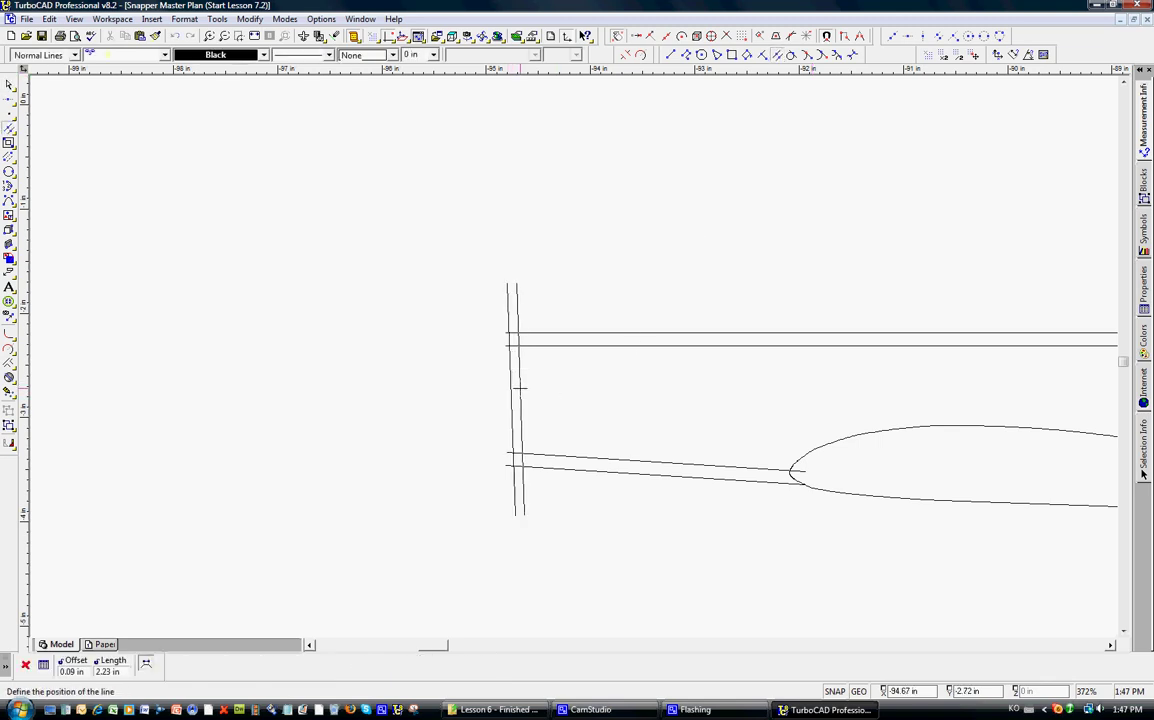
text(1/8)
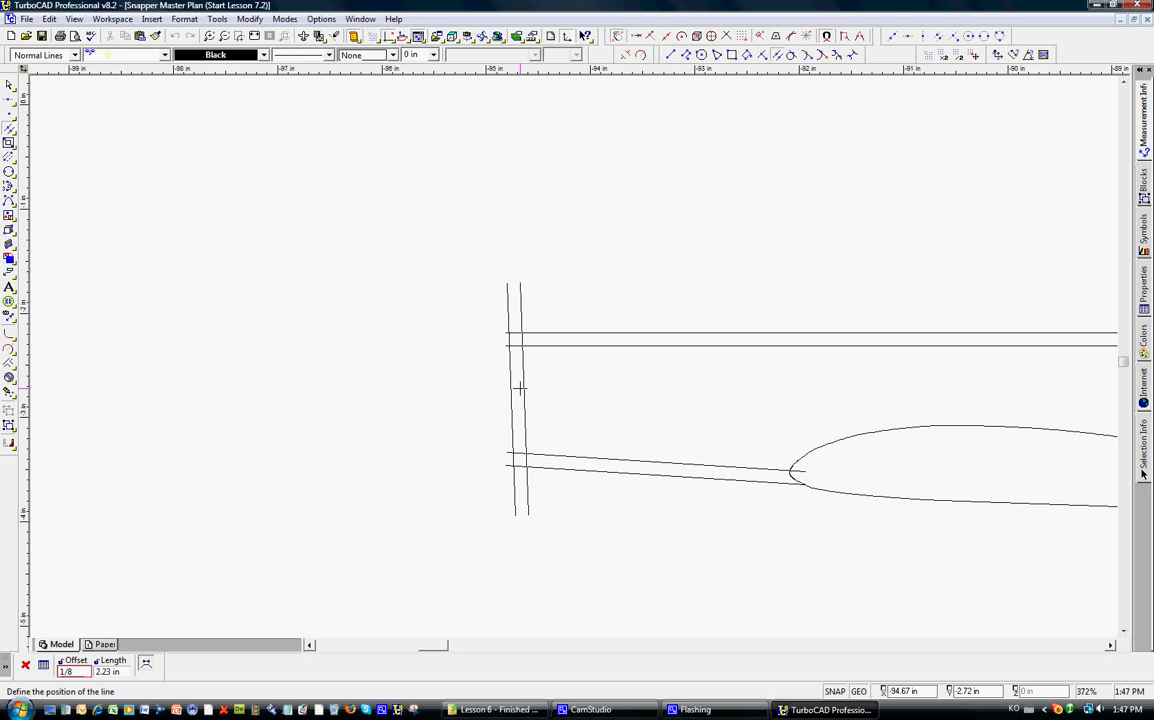
key(Return)
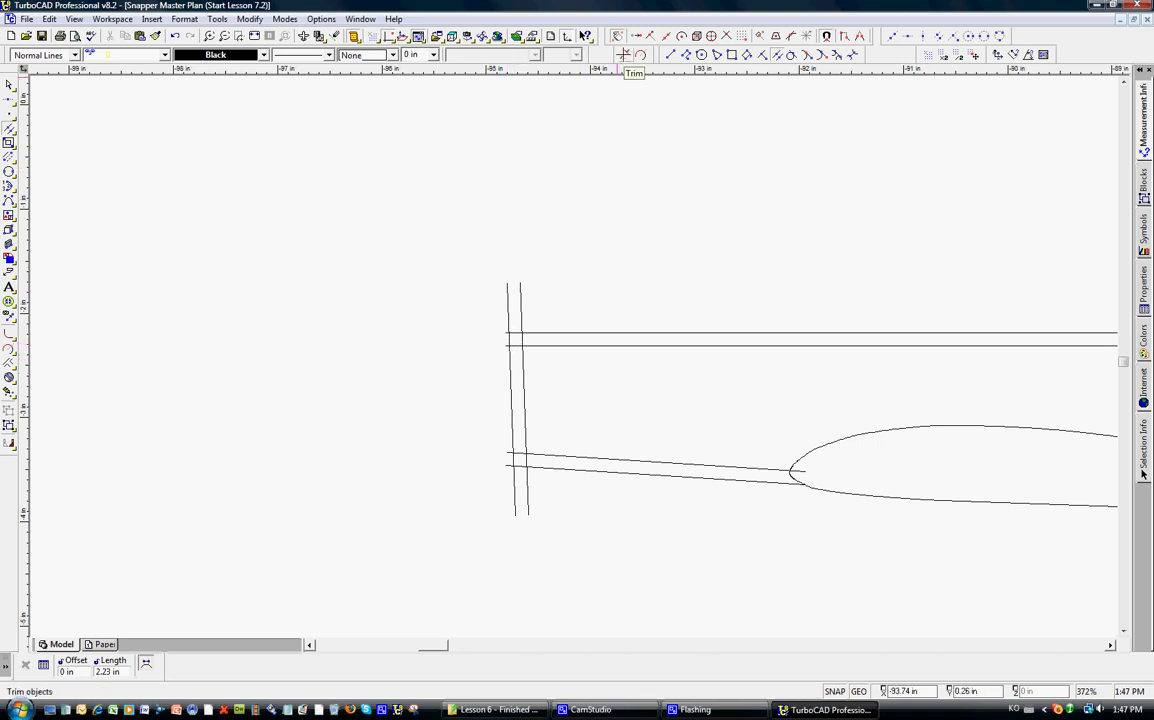
Trim the upper ends of both slanted nose lines back to the fuselage's top edge.
click(563, 40)
click(528, 332)
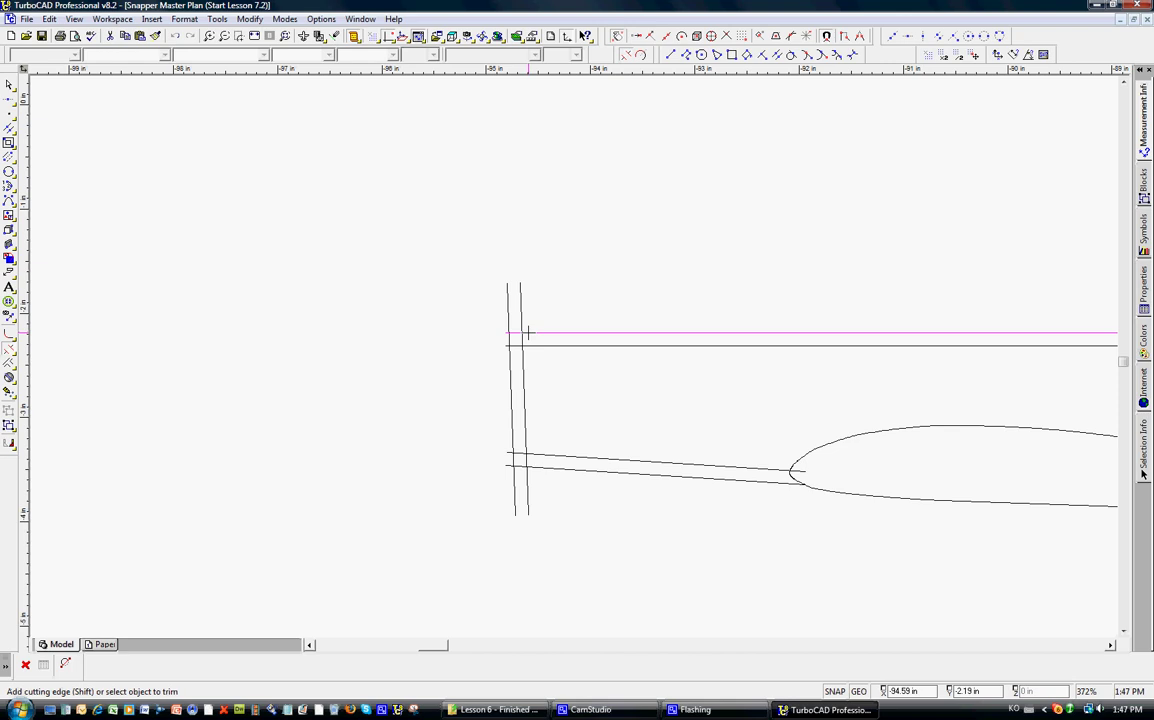
click(521, 322)
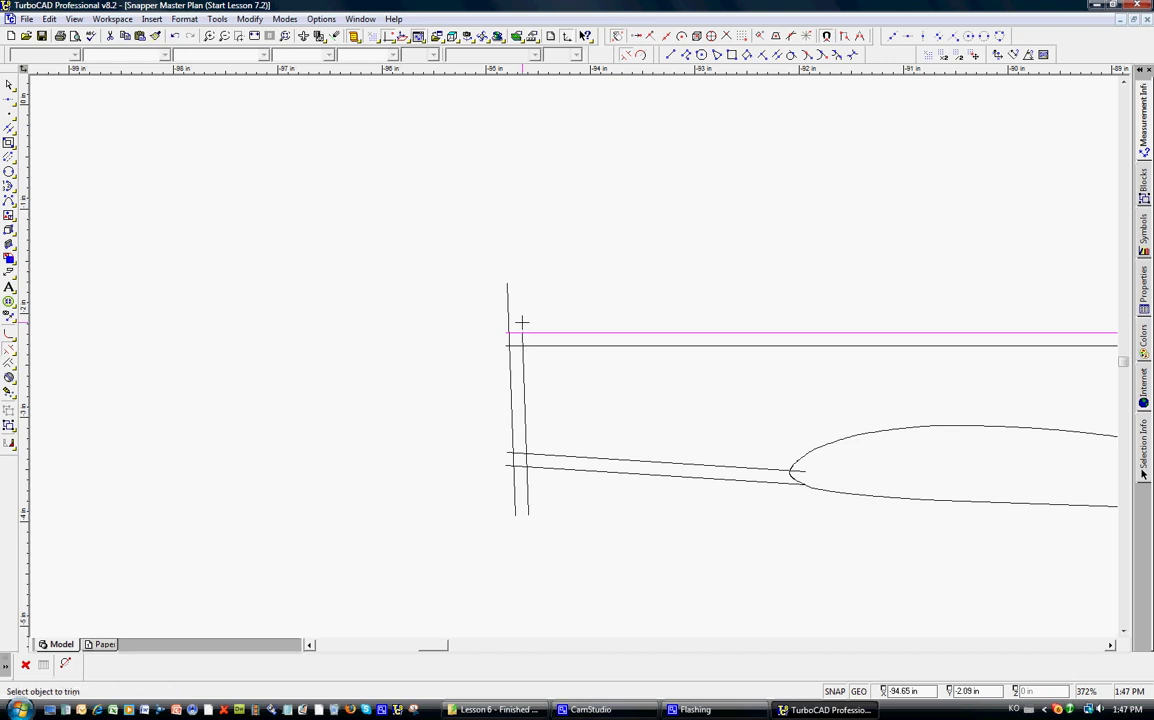
click(507, 315)
key(Escape)
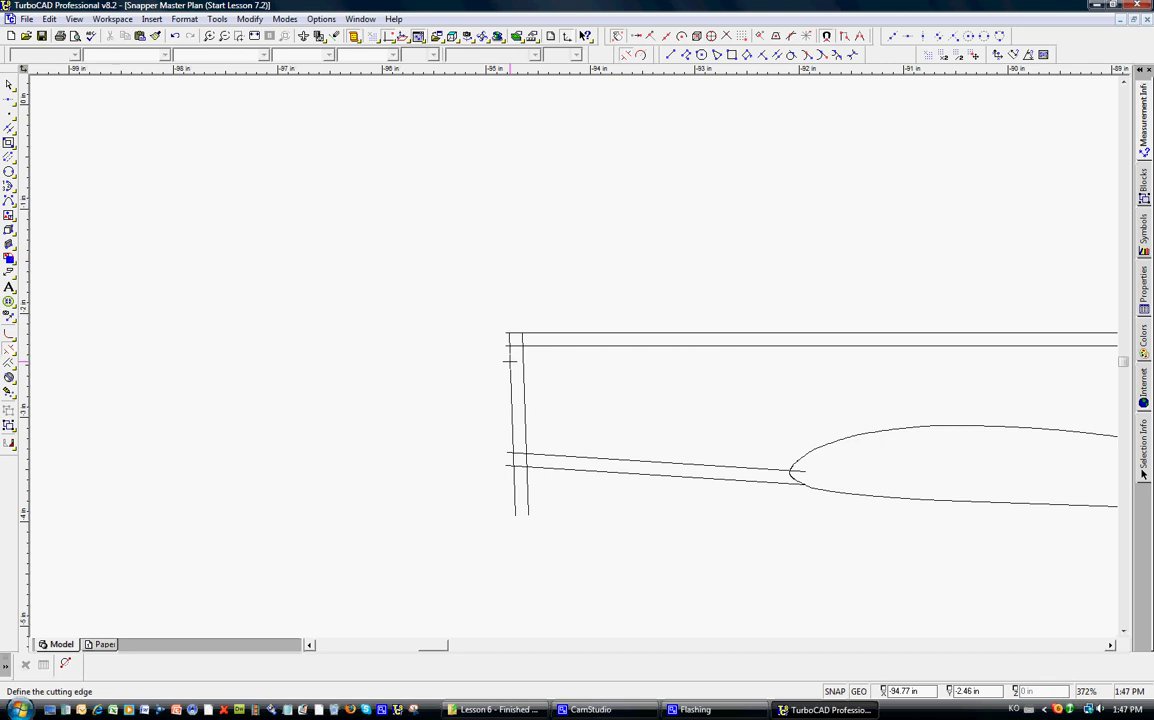
Trim the front overhangs of the upper and lower fuselage lines back to the outer slanted nose line.
click(509, 342)
click(506, 332)
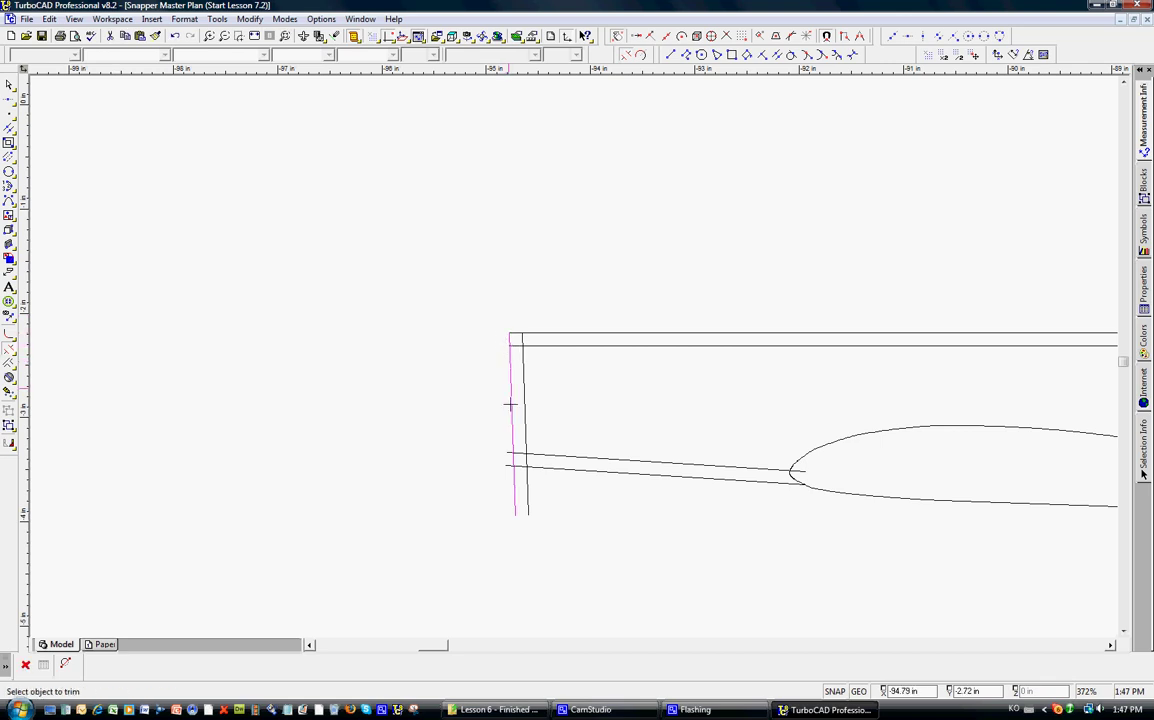
click(508, 453)
key(Escape)
Trim the lower ends of both slanted nose lines back to the fuselage's bottom edge.
click(518, 466)
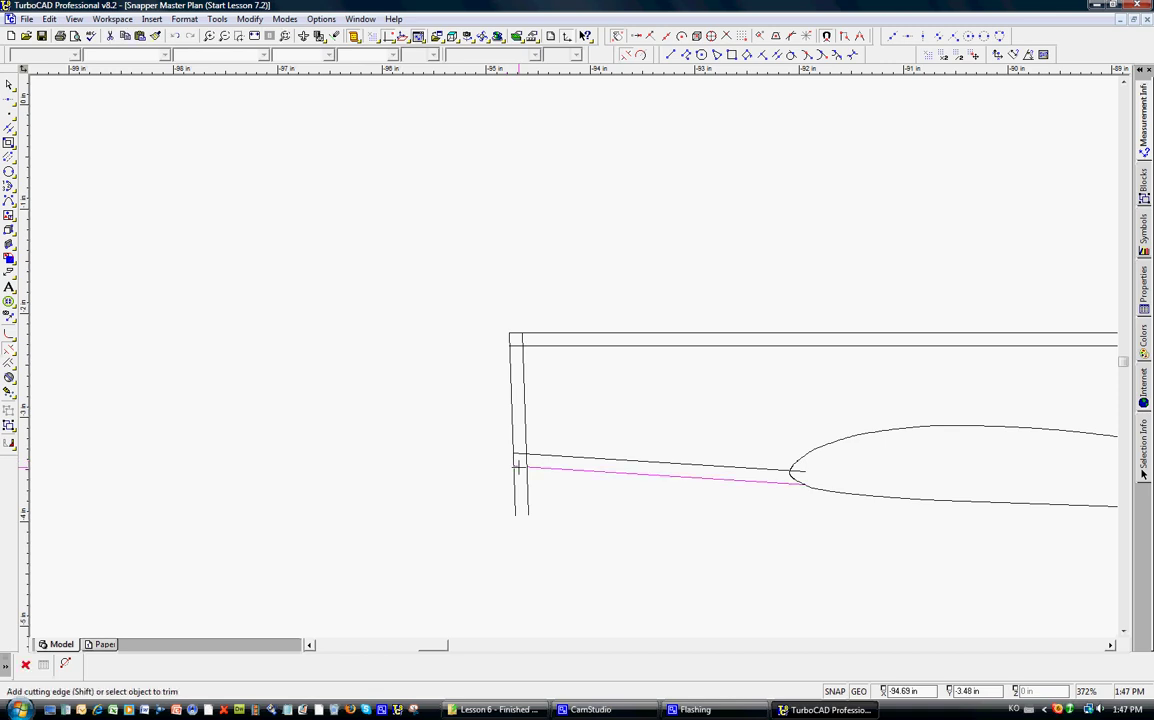
click(516, 476)
click(527, 480)
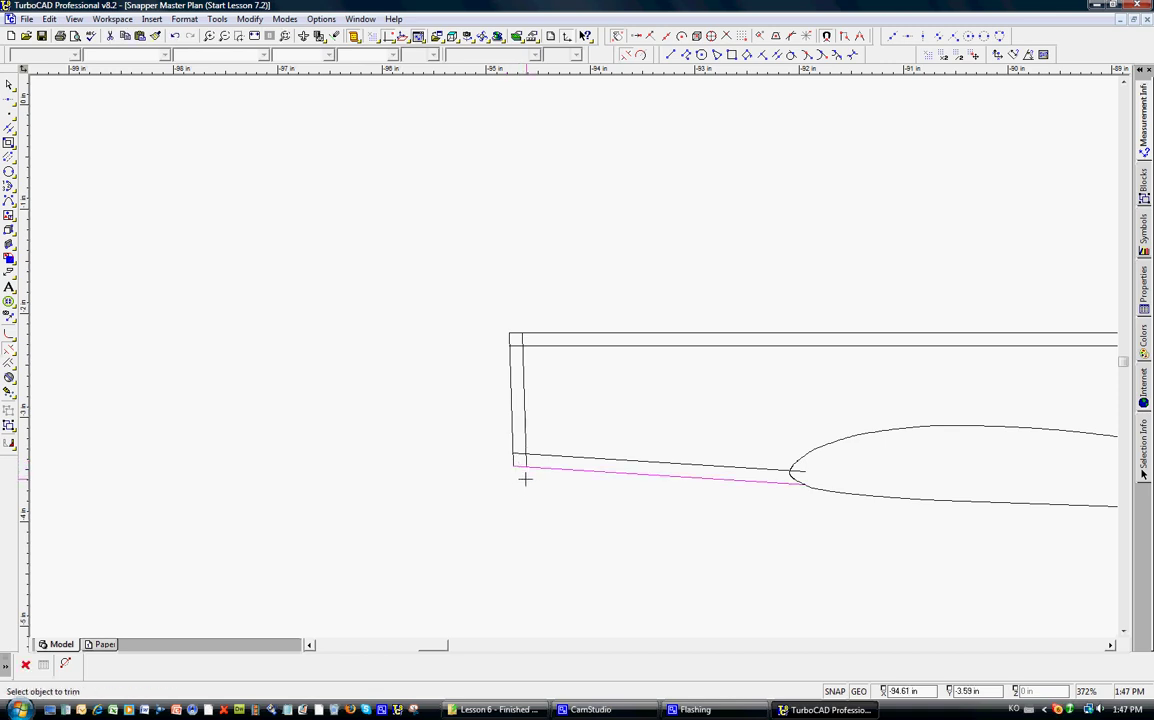
key(Escape)
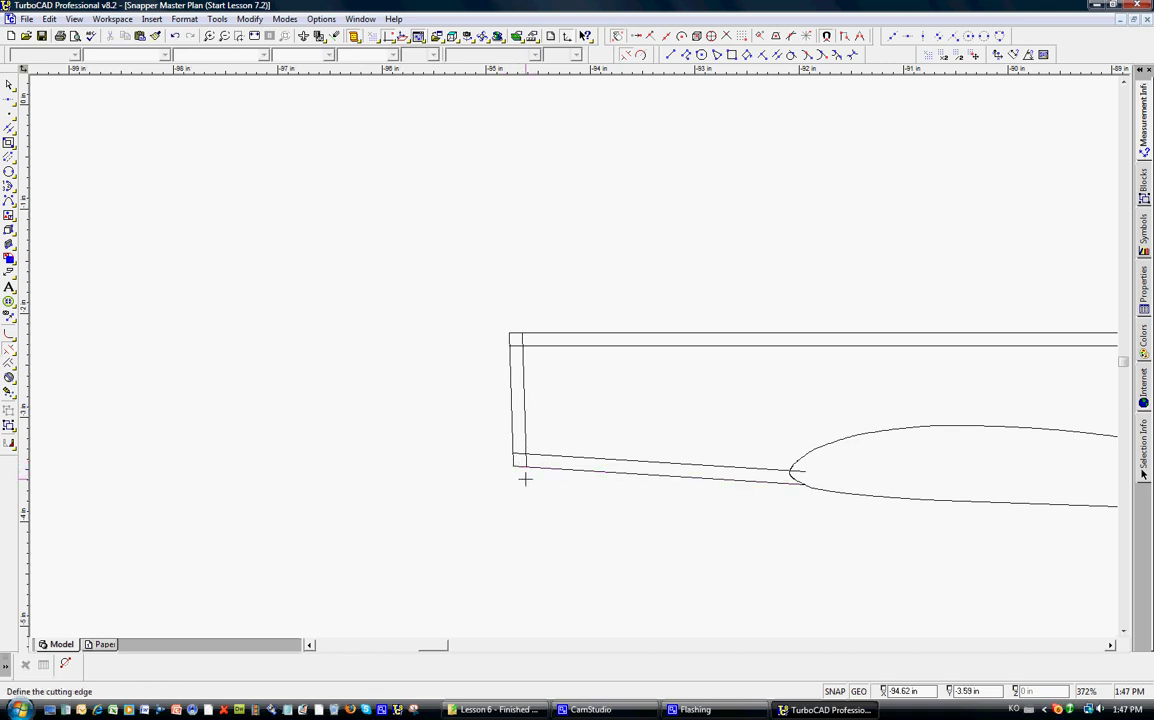
Trim the front ends of the inner upper and lower fuselage lines back to the inner slanted nose line.
click(542, 345)
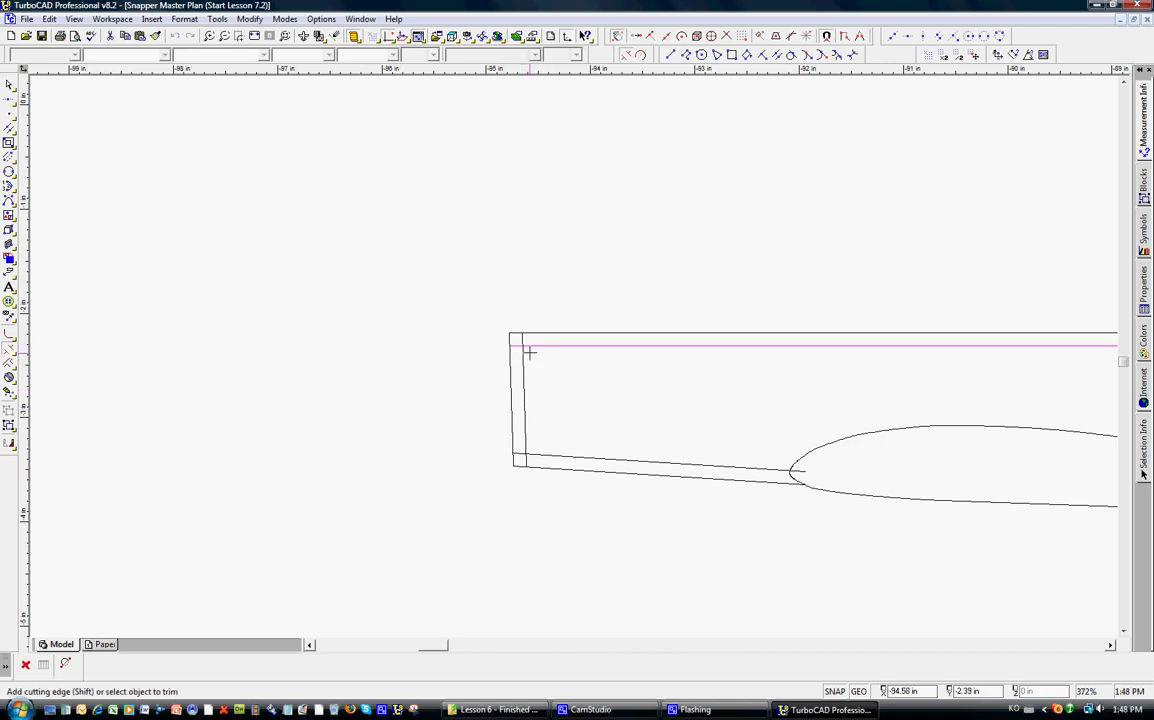
click(529, 350)
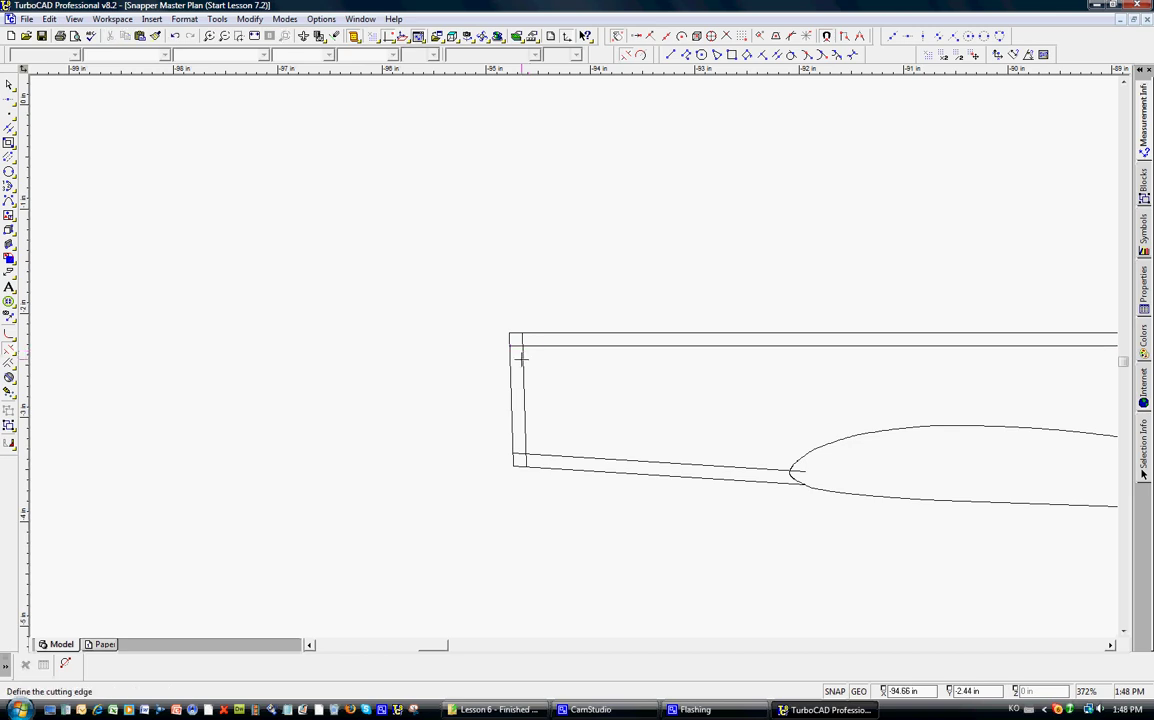
click(523, 358)
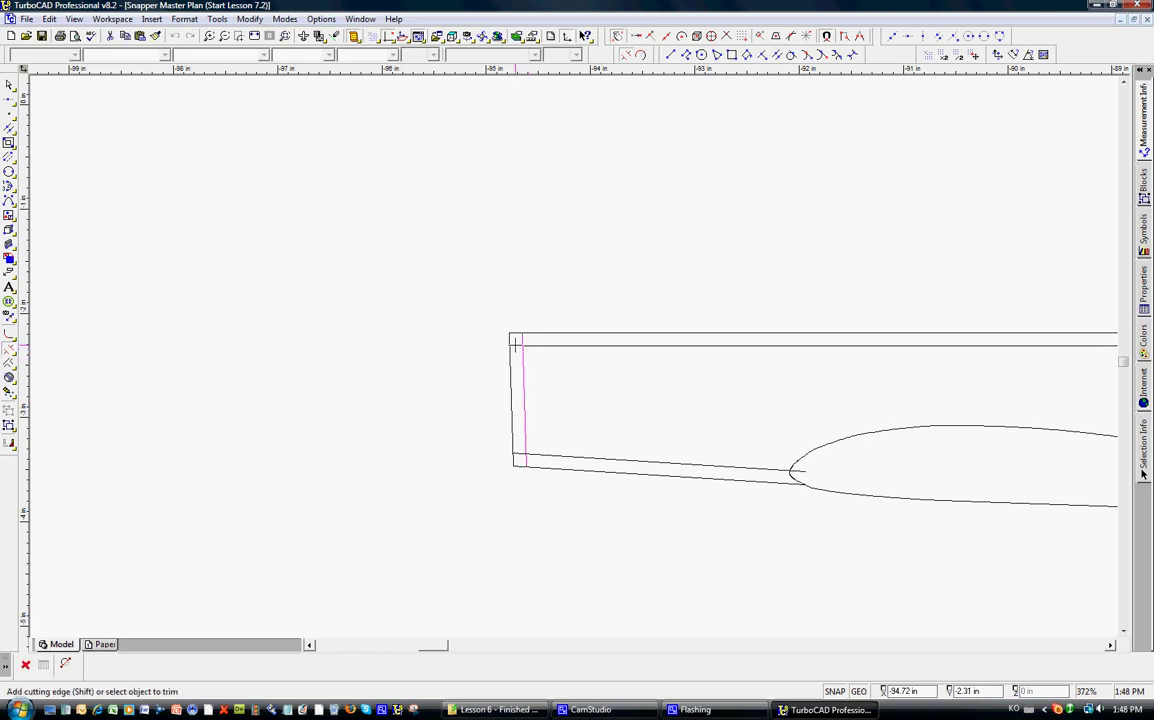
click(519, 429)
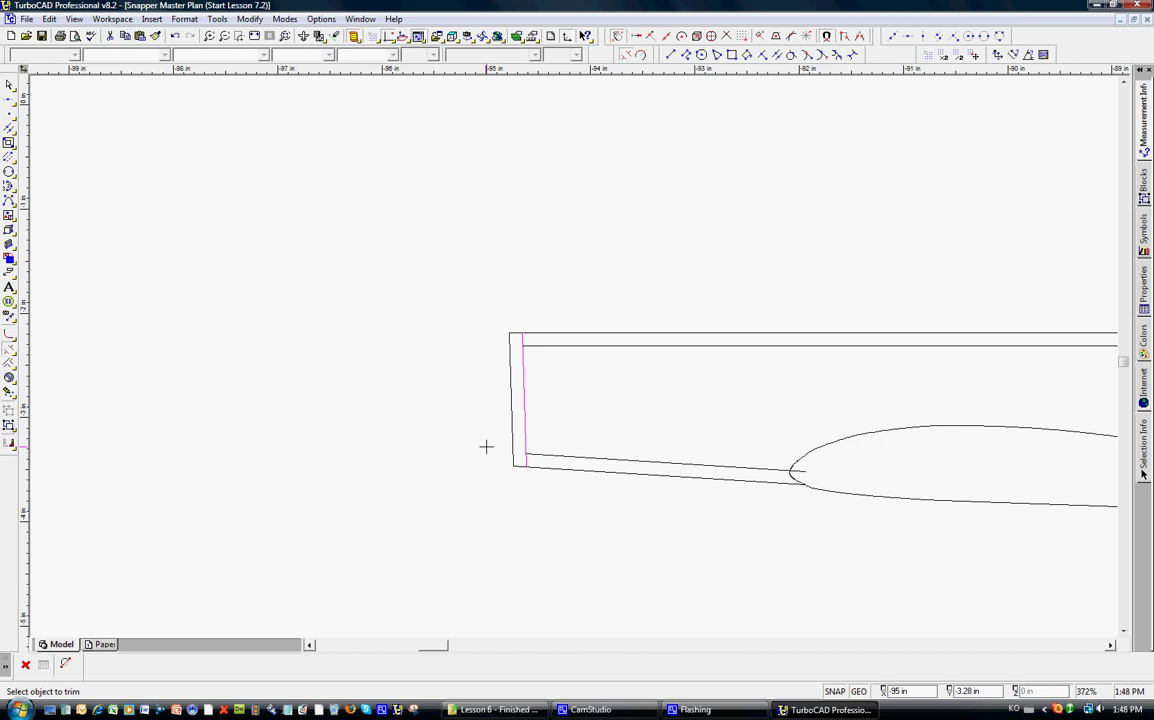
key(Escape)
scroll(650, 420, down, 1)
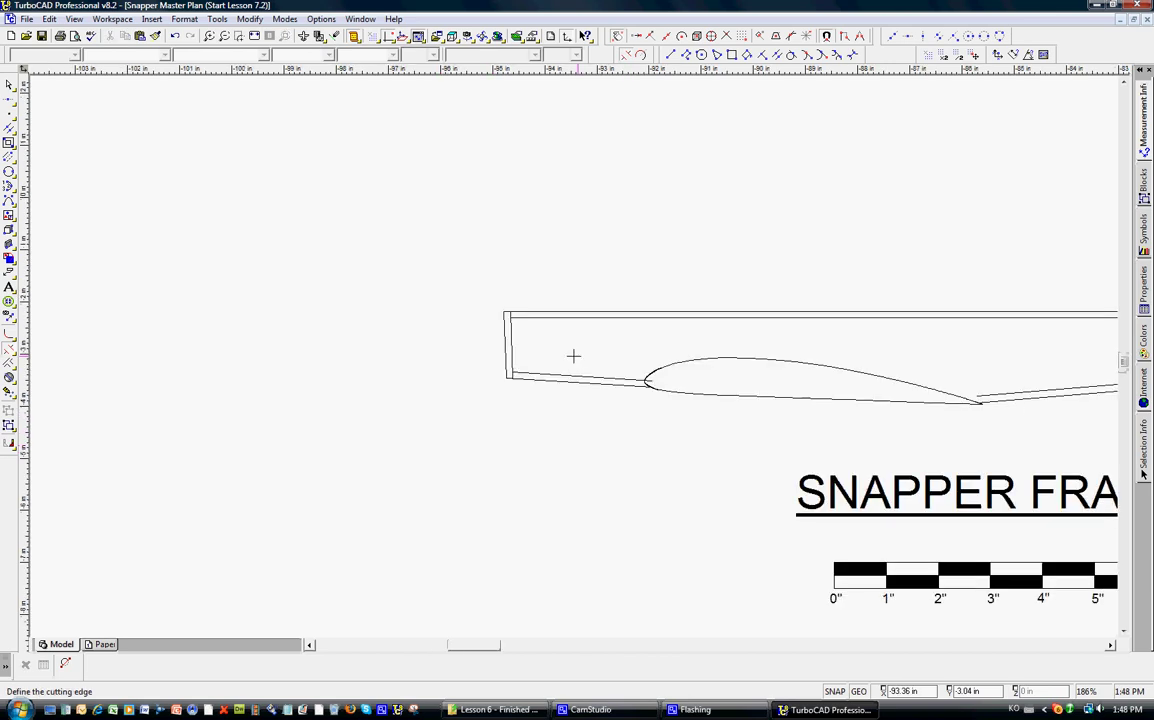
Trim the rear ends of the forward lower fuselage lines where they overlap the airfoil's leading edge.
scroll(574, 356, up, 1)
scroll(520, 310, up, 1)
scroll(760, 355, down, 1)
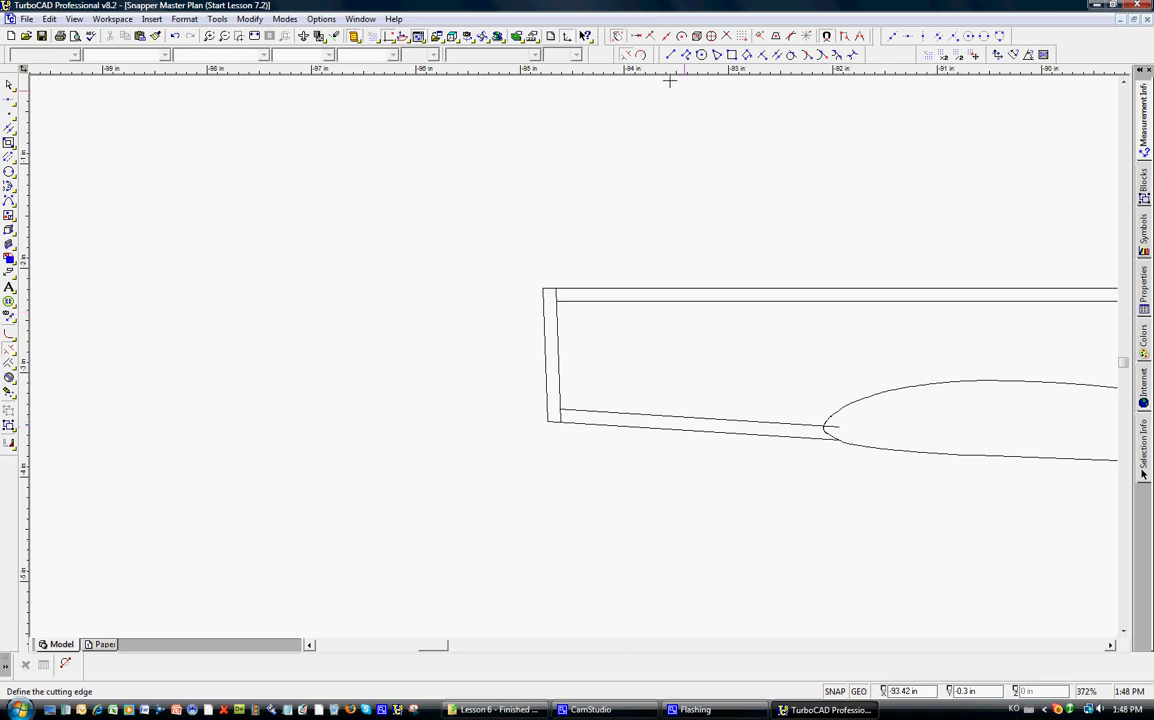
click(826, 424)
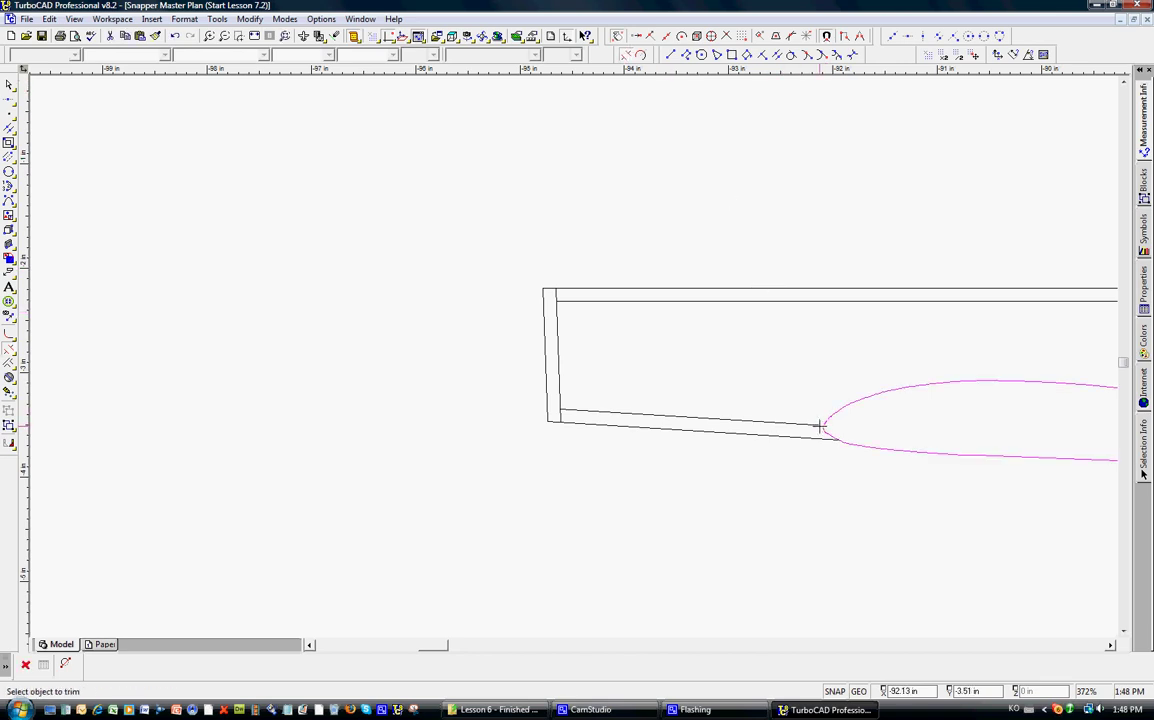
click(820, 425)
Trim the front fin post line to the inner diagonal fin line, and the diagonal's upper end to the rear post line.
scroll(623, 330, down, 2)
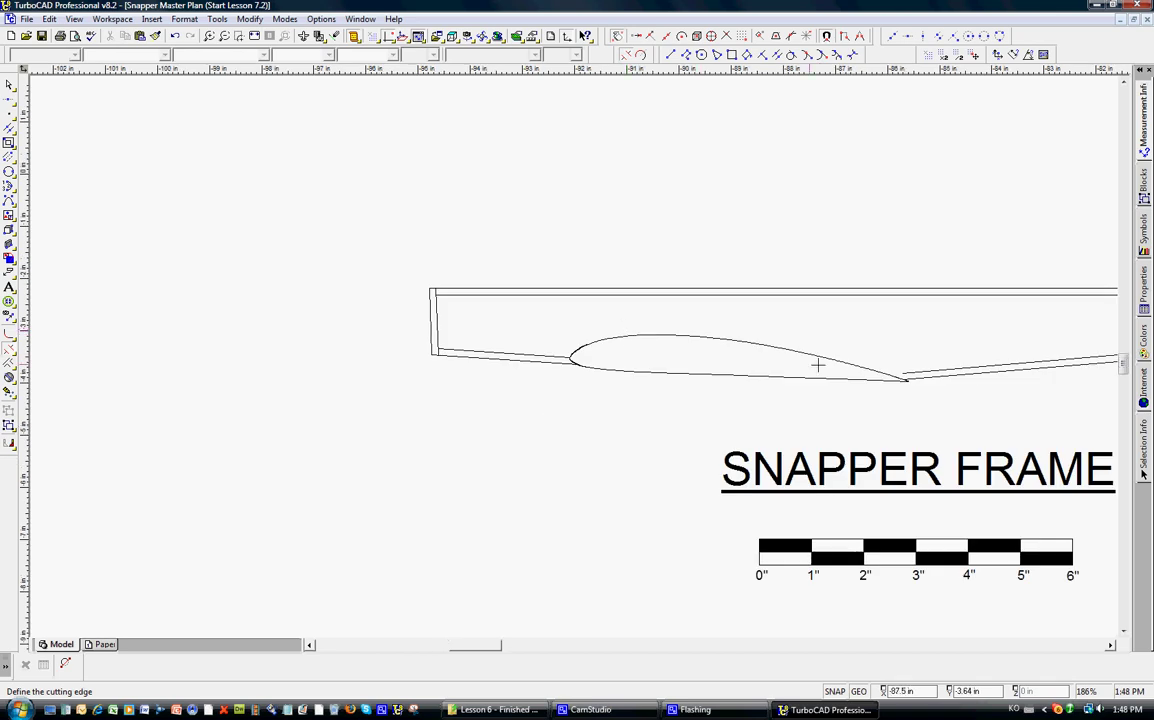
scroll(700, 350, down, 2)
scroll(878, 208, up, 1)
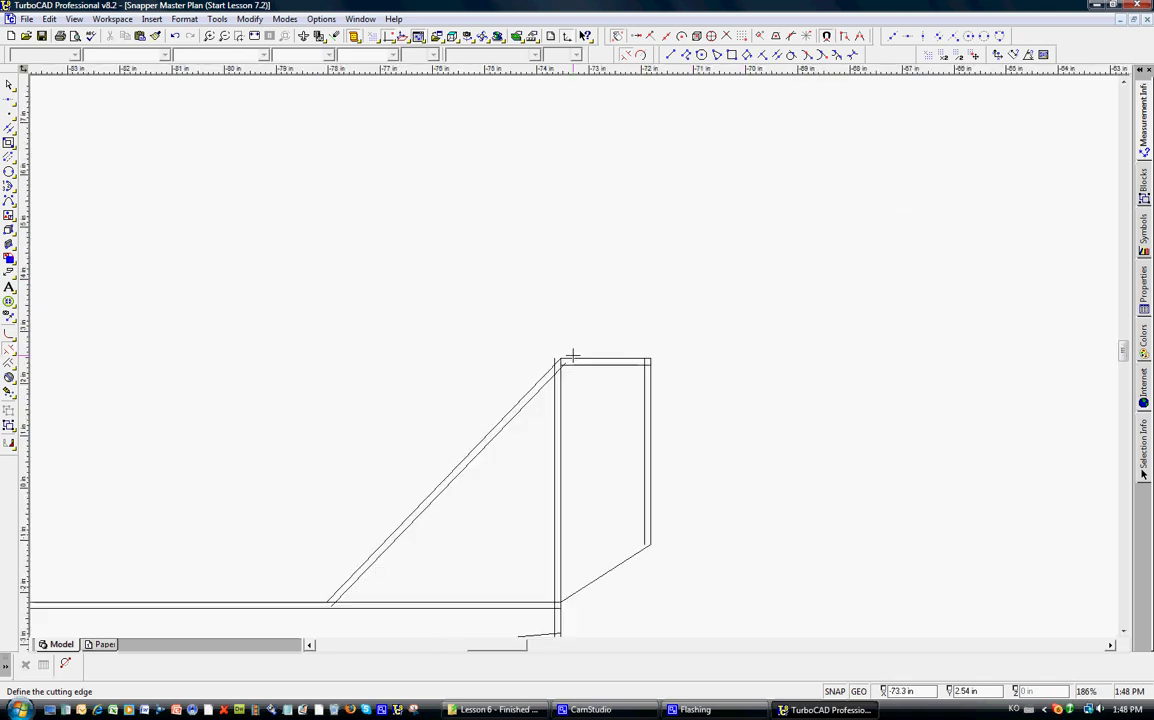
scroll(572, 358, up, 1)
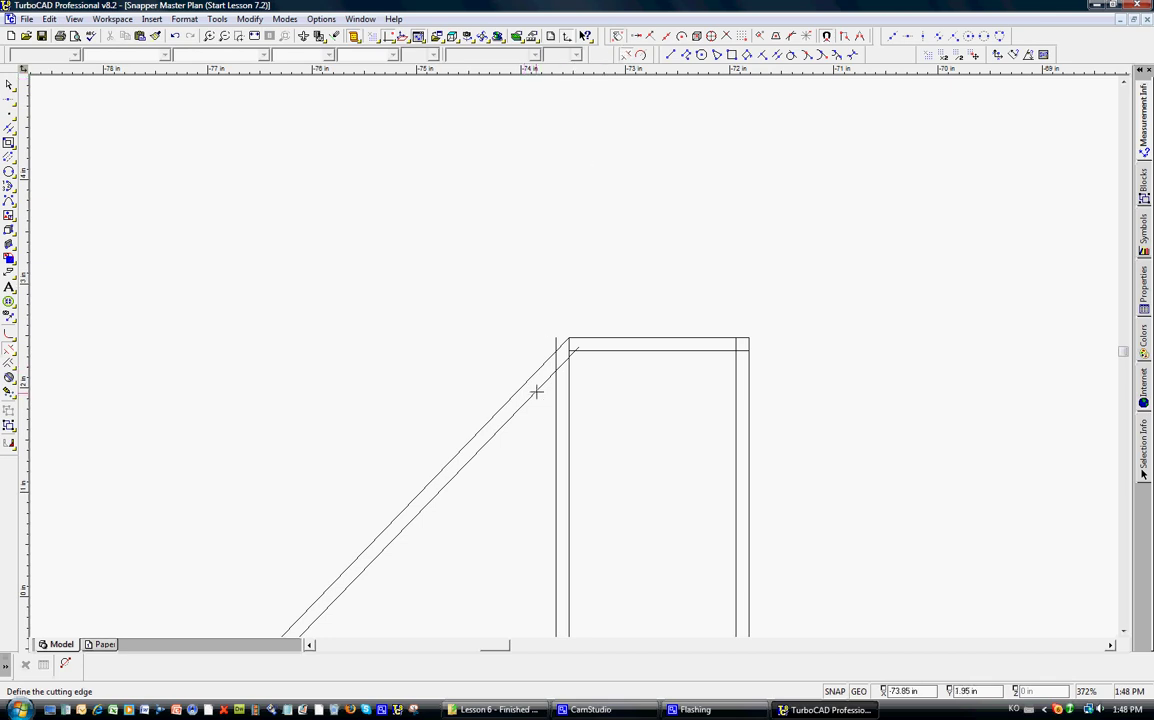
click(542, 382)
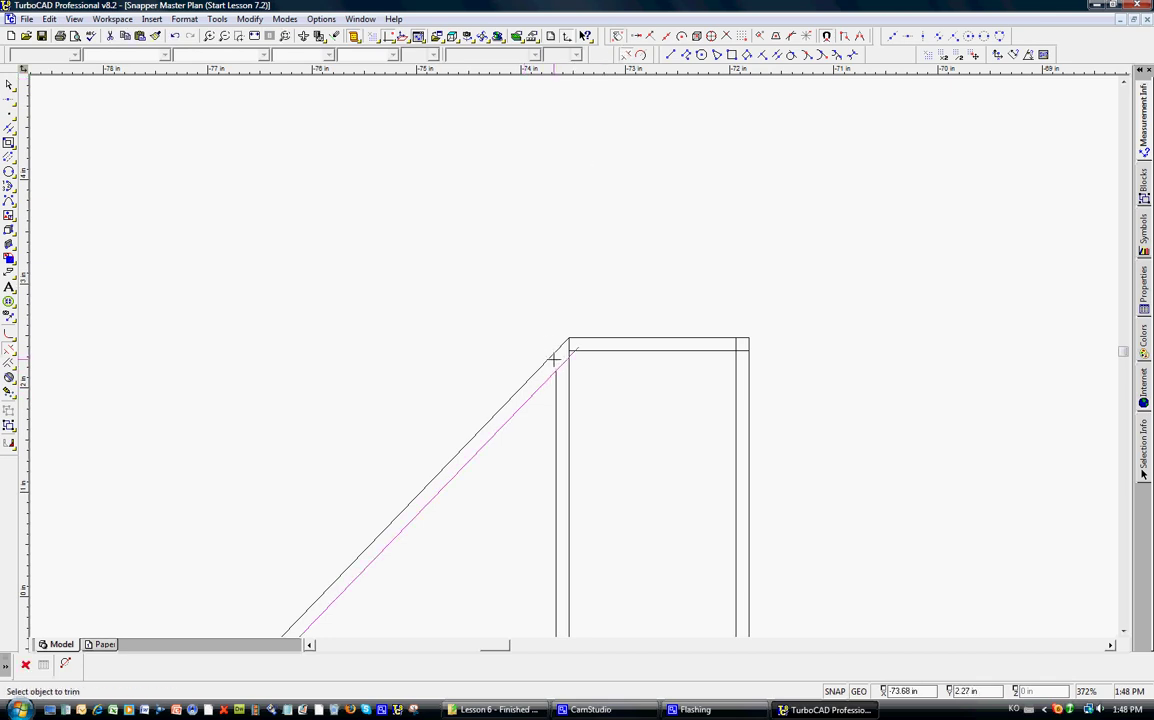
click(553, 358)
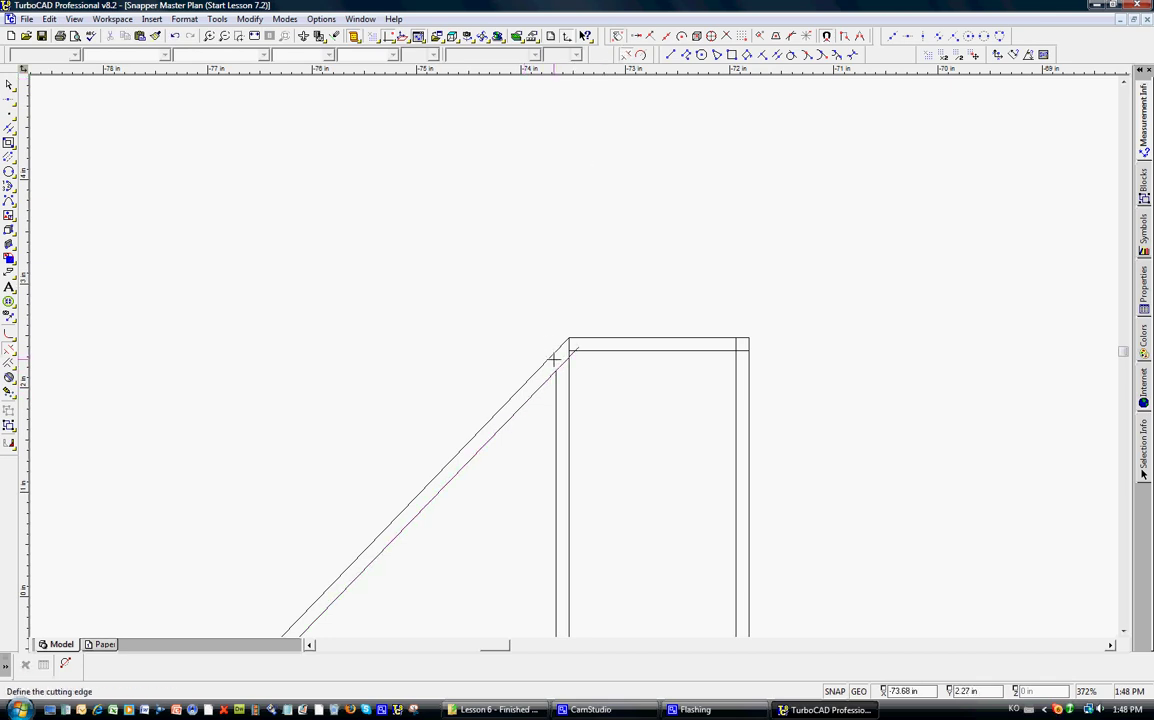
click(569, 369)
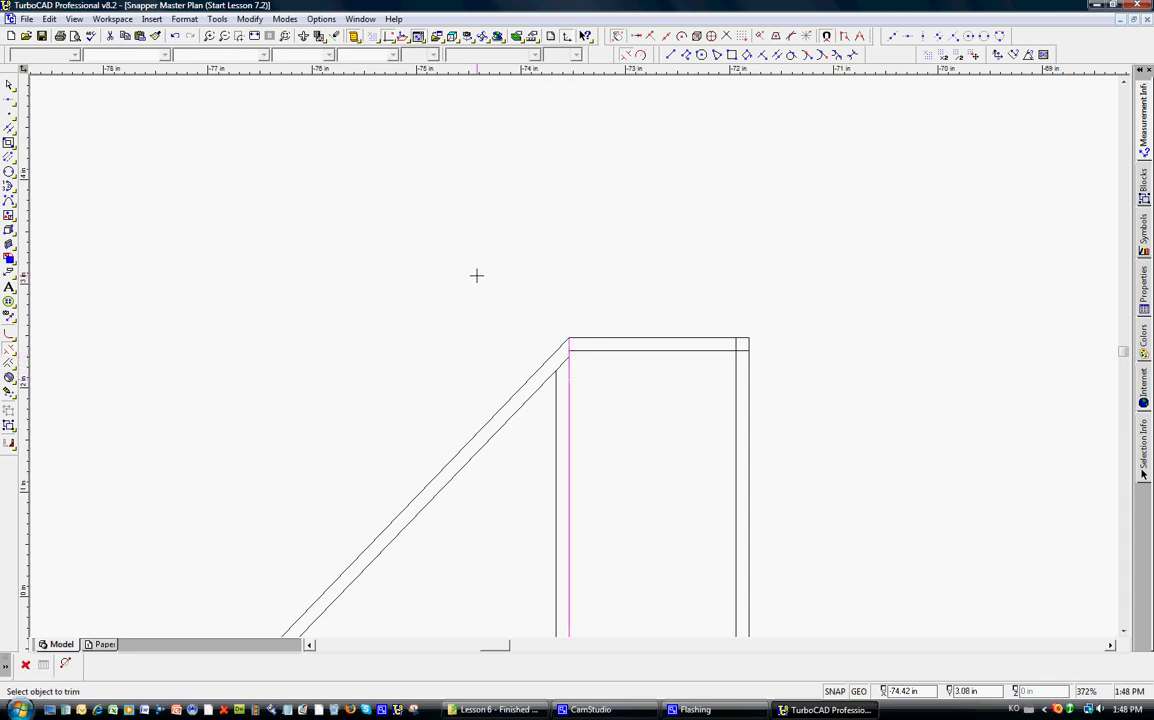
key(Escape)
Trim the lower end of the fin's inner diagonal line back to the fuselage's top edge.
scroll(477, 305, down, 1)
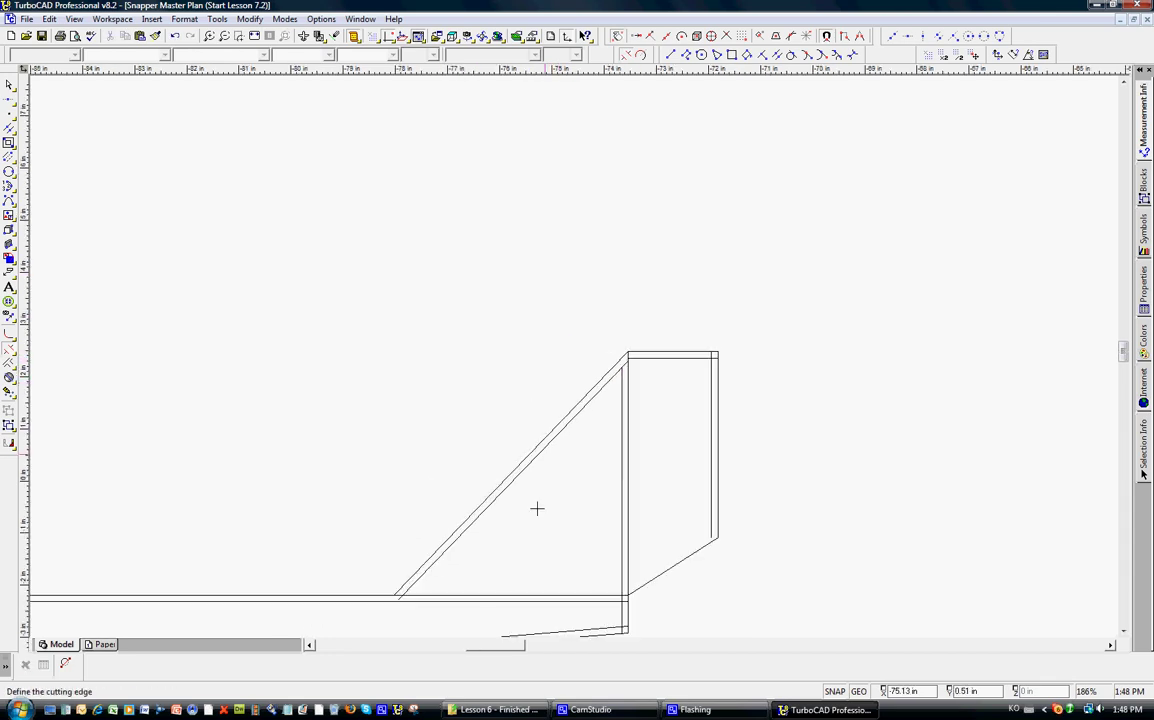
click(412, 596)
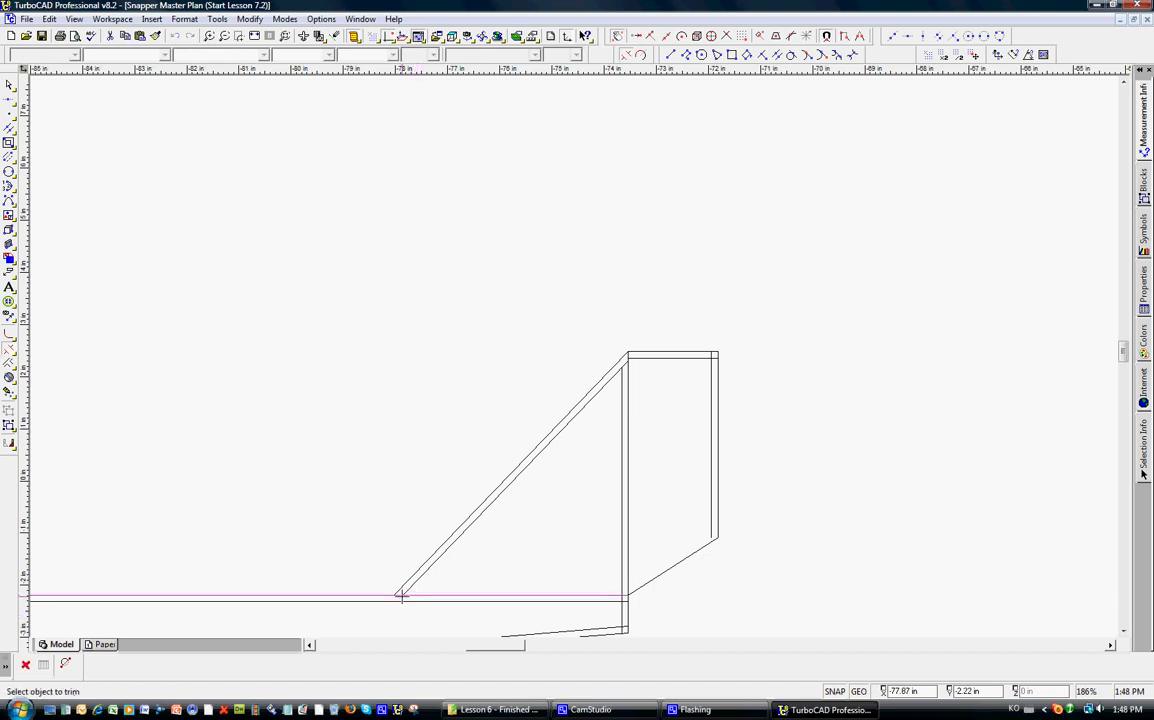
key(Escape)
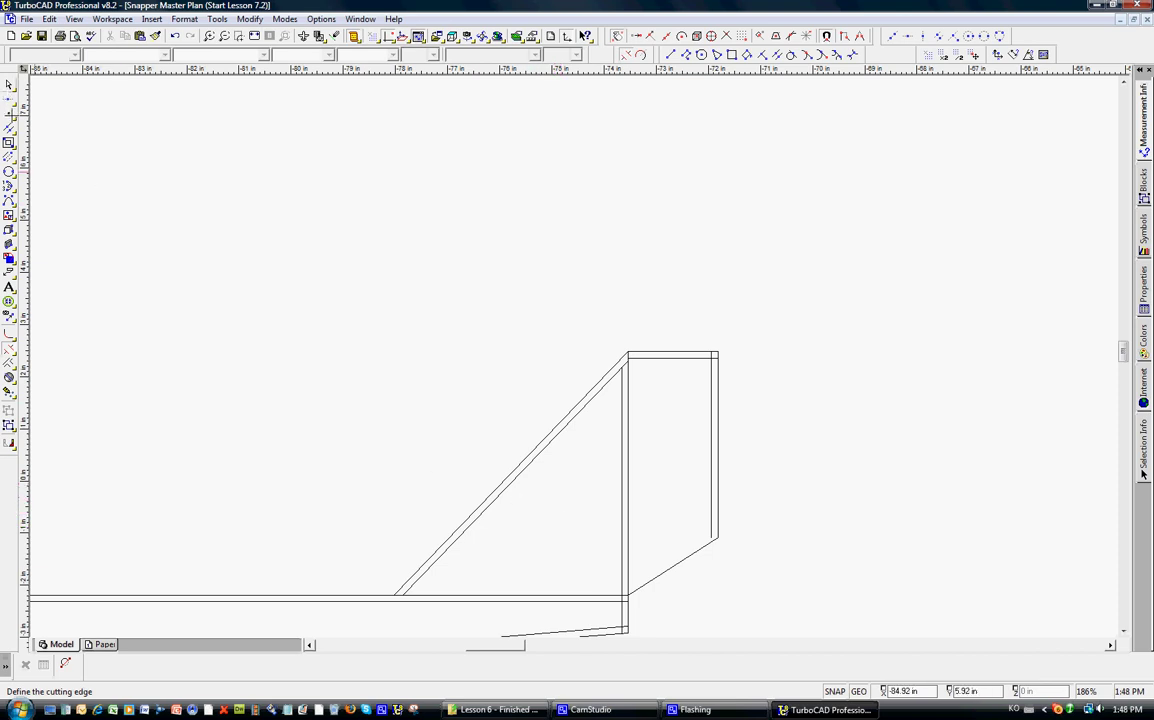
Draw a horizontal line about 6.19 in long across the lower part of the fin and rudder.
click(10, 103)
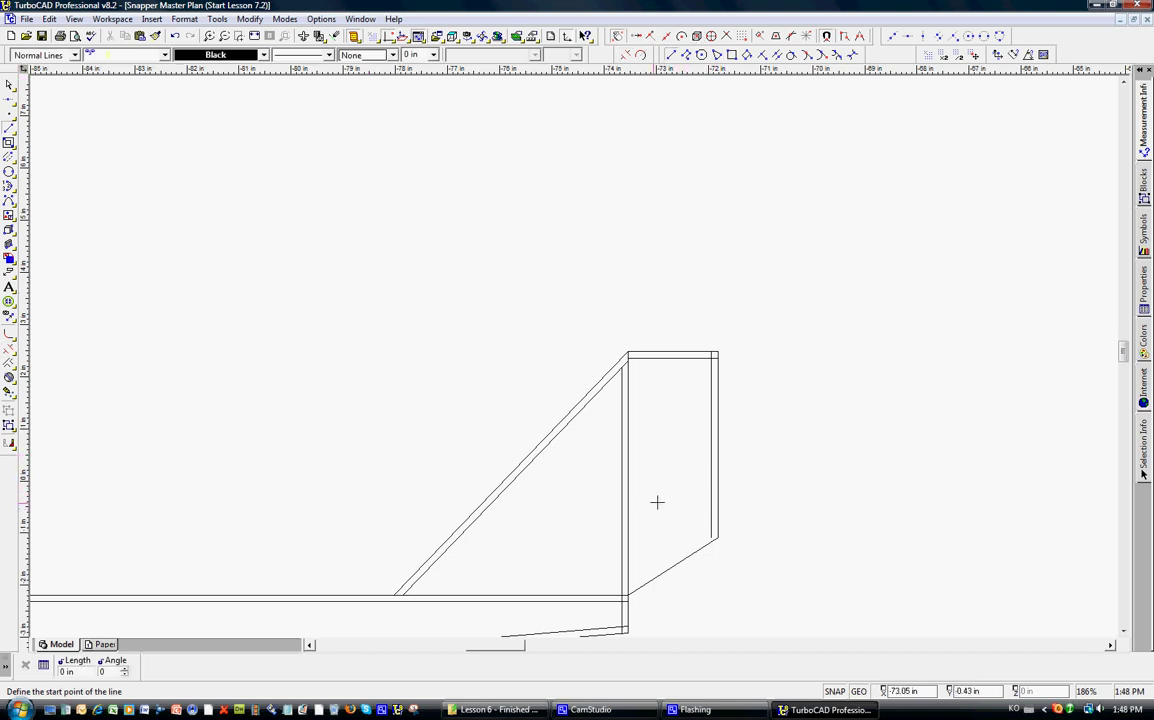
click(724, 515)
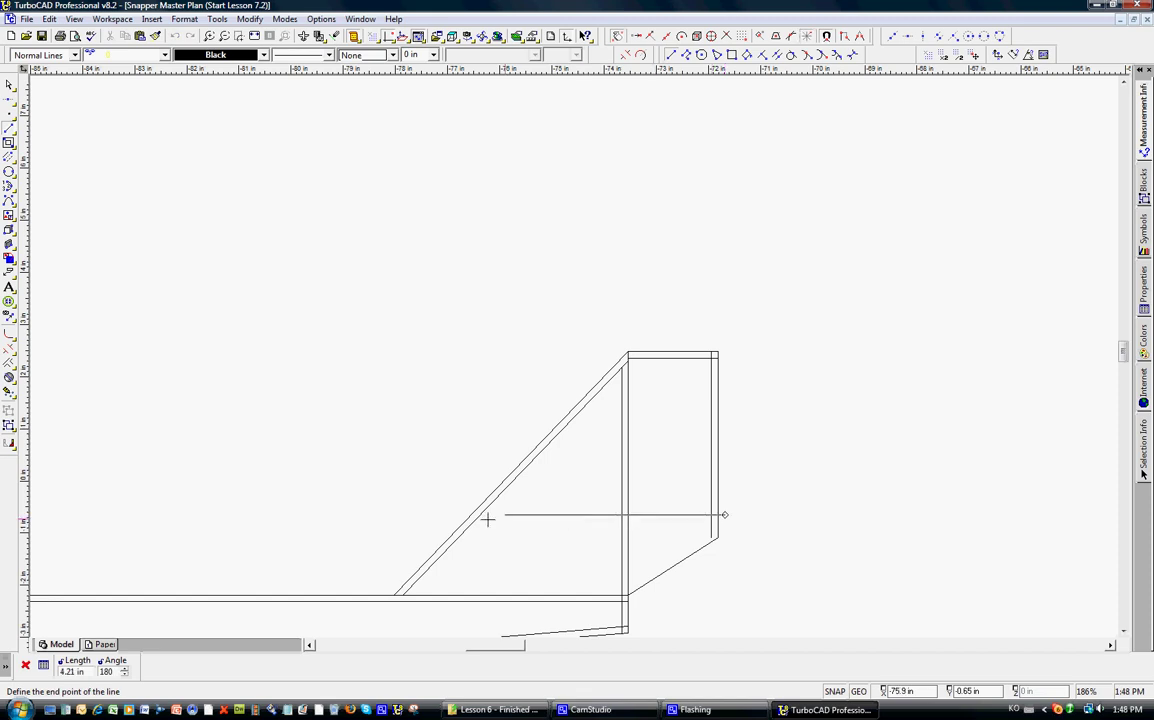
click(401, 517)
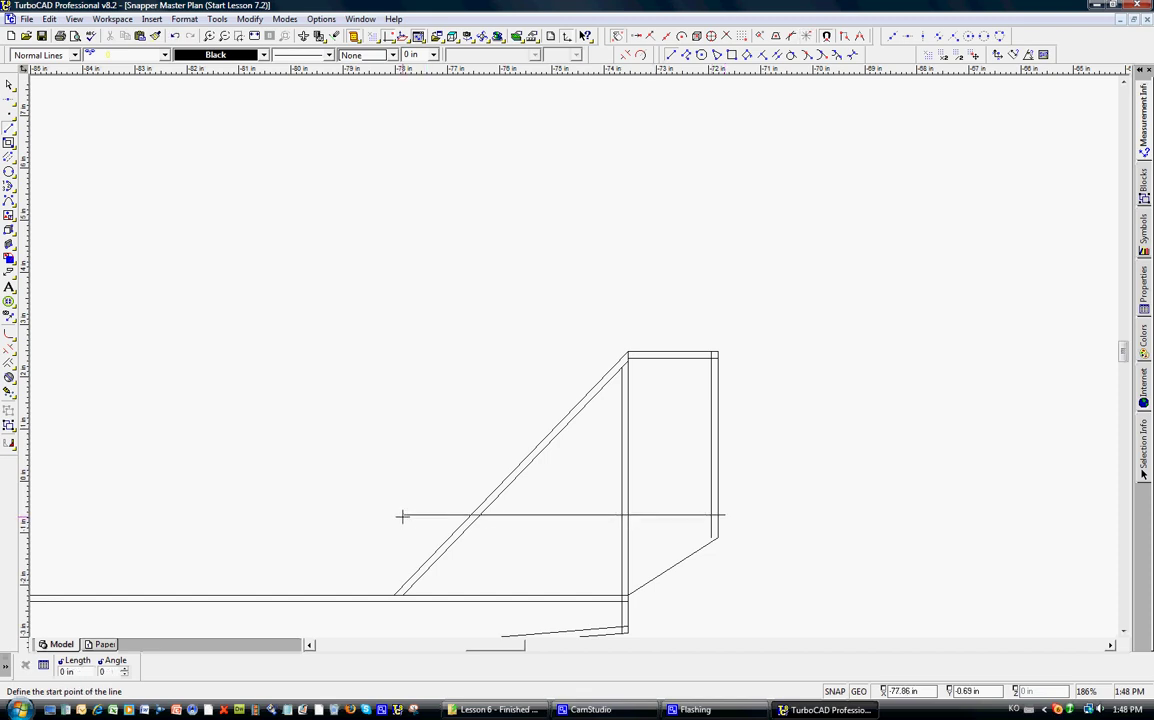
Draw a parallel line 1/8 in below the horizontal line crossing the fin and rudder.
click(784, 54)
click(577, 515)
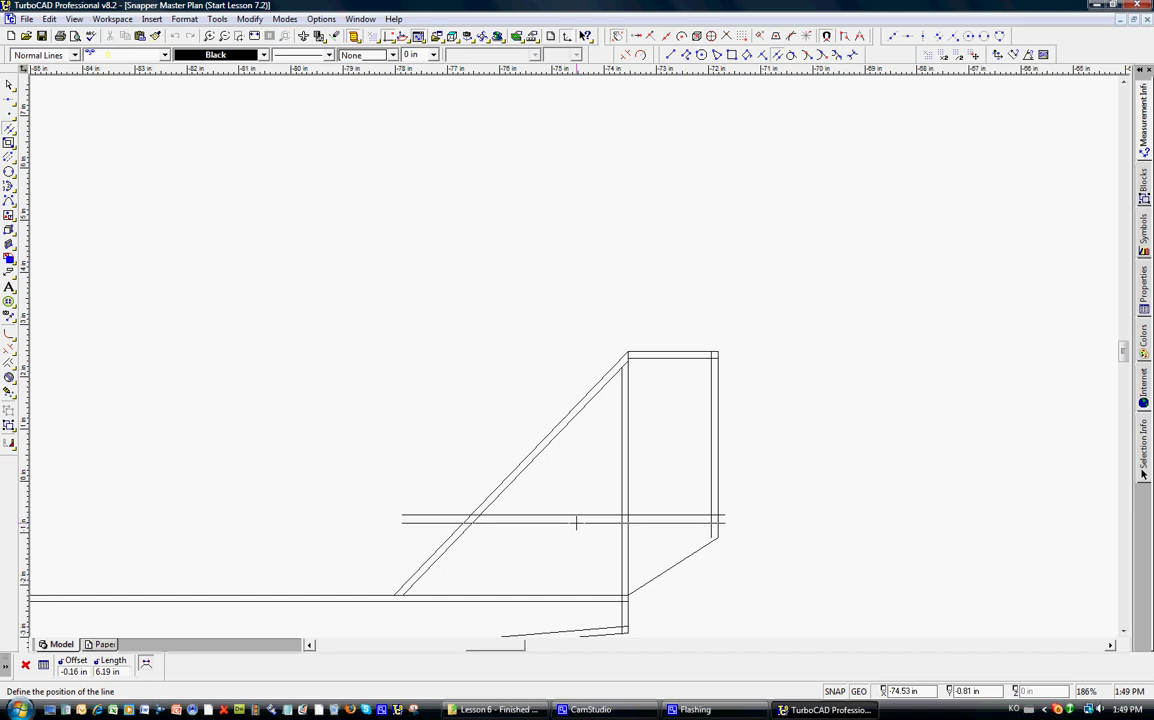
key(Tab)
text(-1)
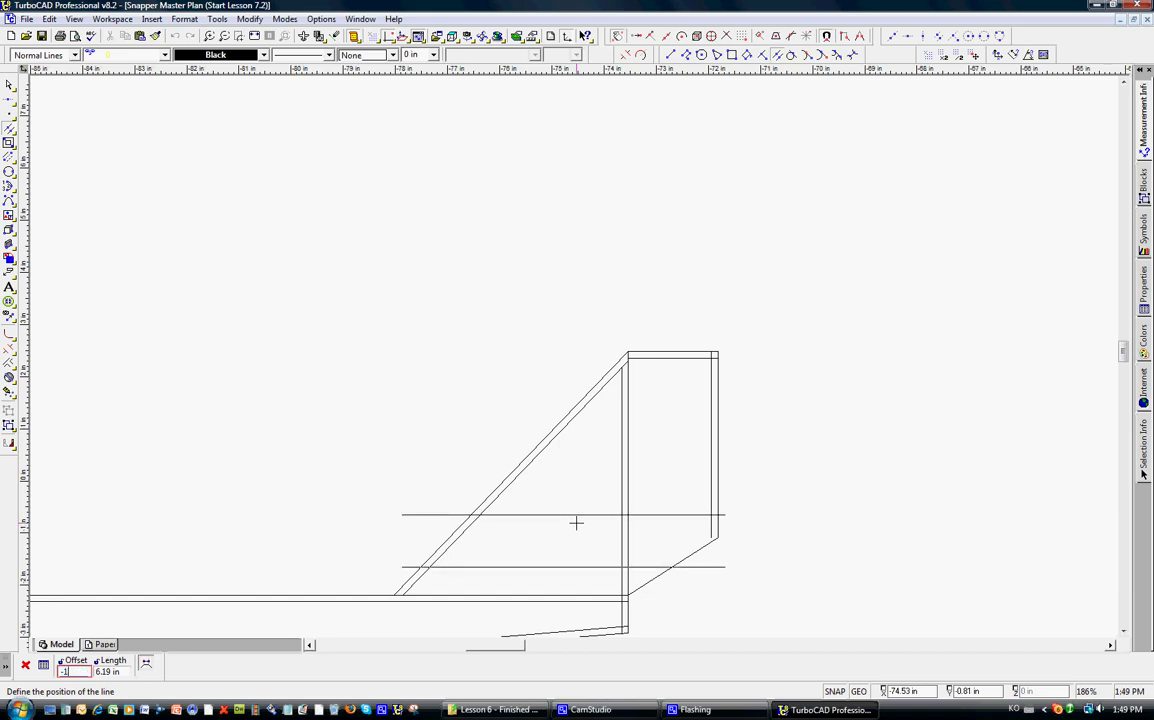
key(Return)
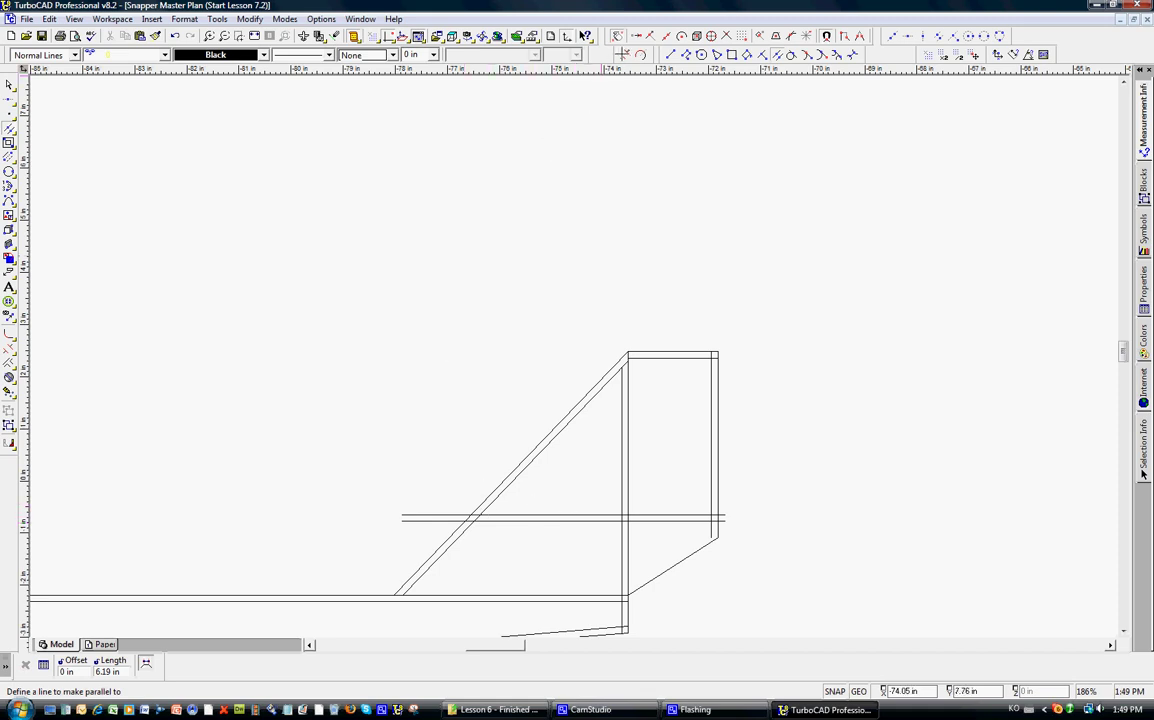
Trim the front ends of both horizontal crosspiece lines back to the fin's inner diagonal line.
click(556, 42)
click(484, 507)
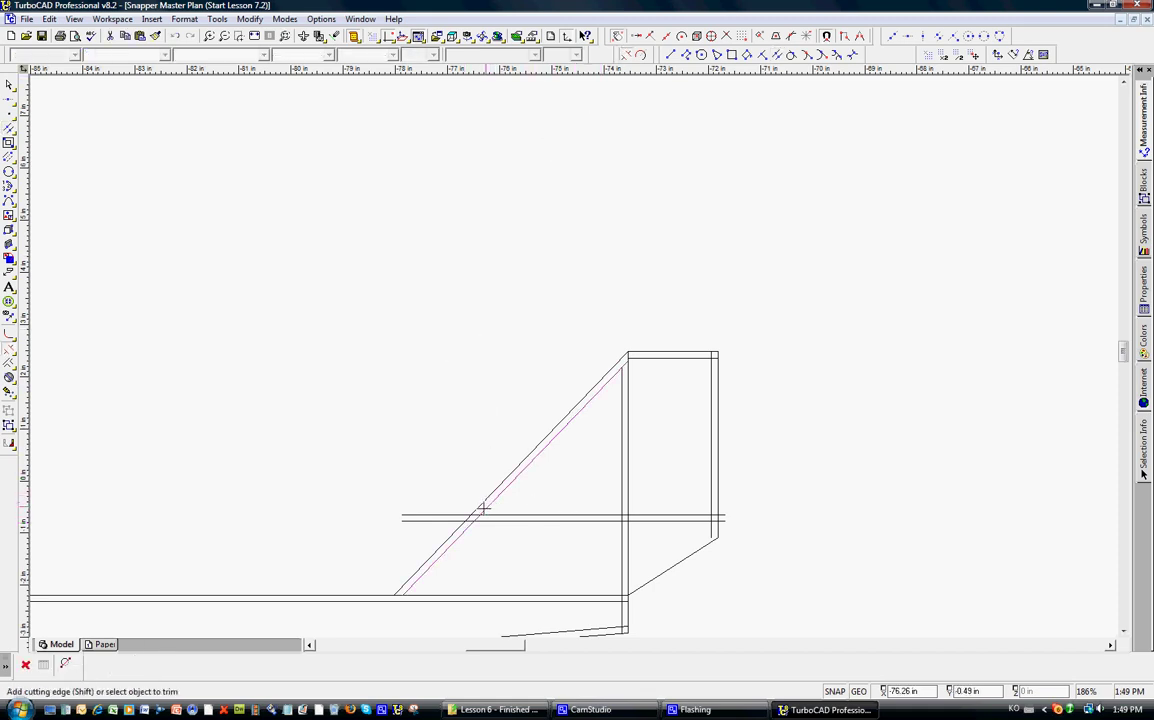
click(470, 516)
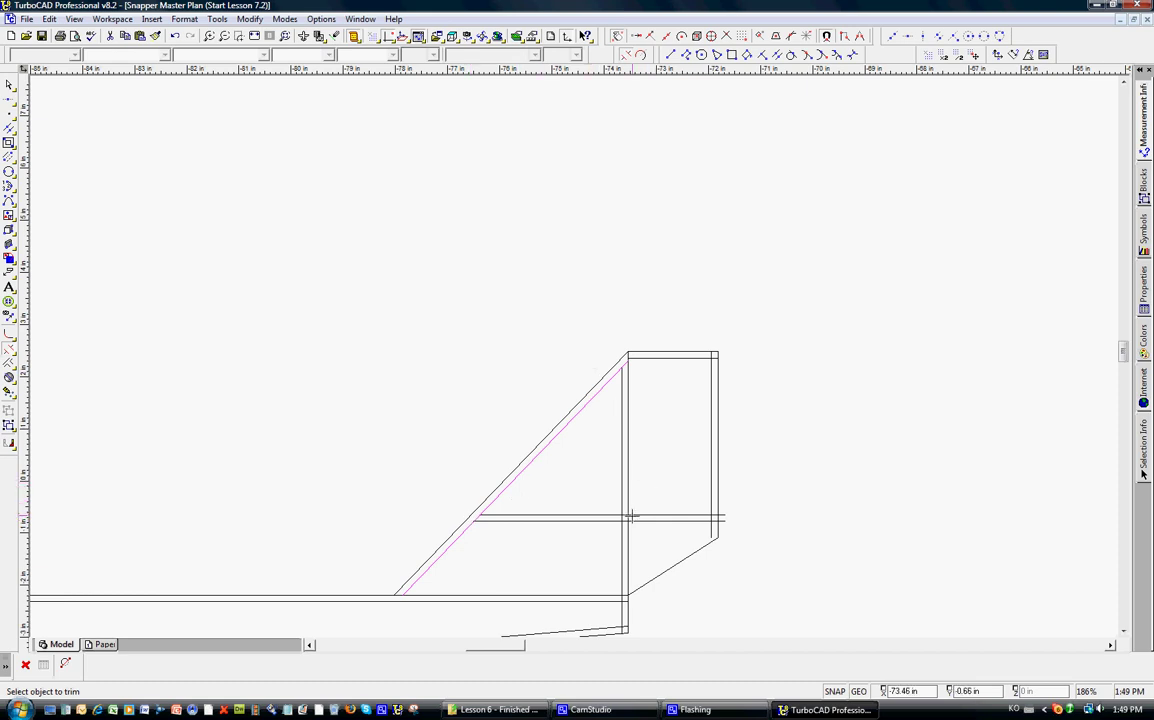
Split both horizontal crosspiece lines at points between the two vertical fin post lines.
click(568, 38)
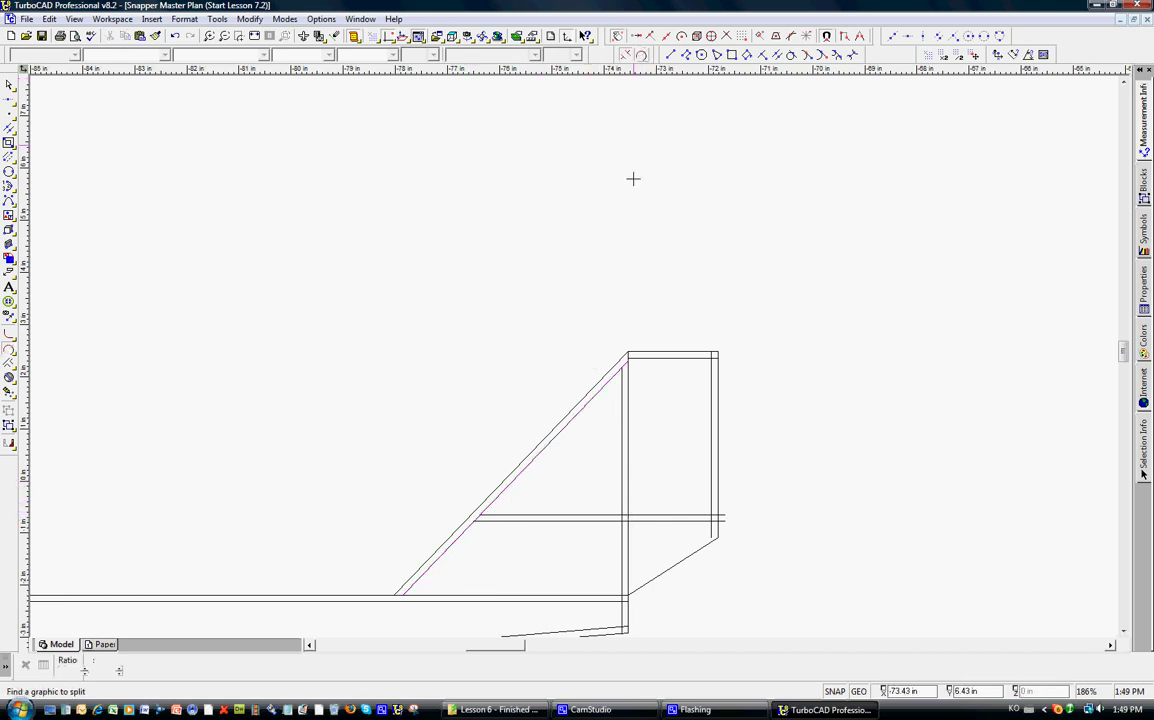
click(212, 35)
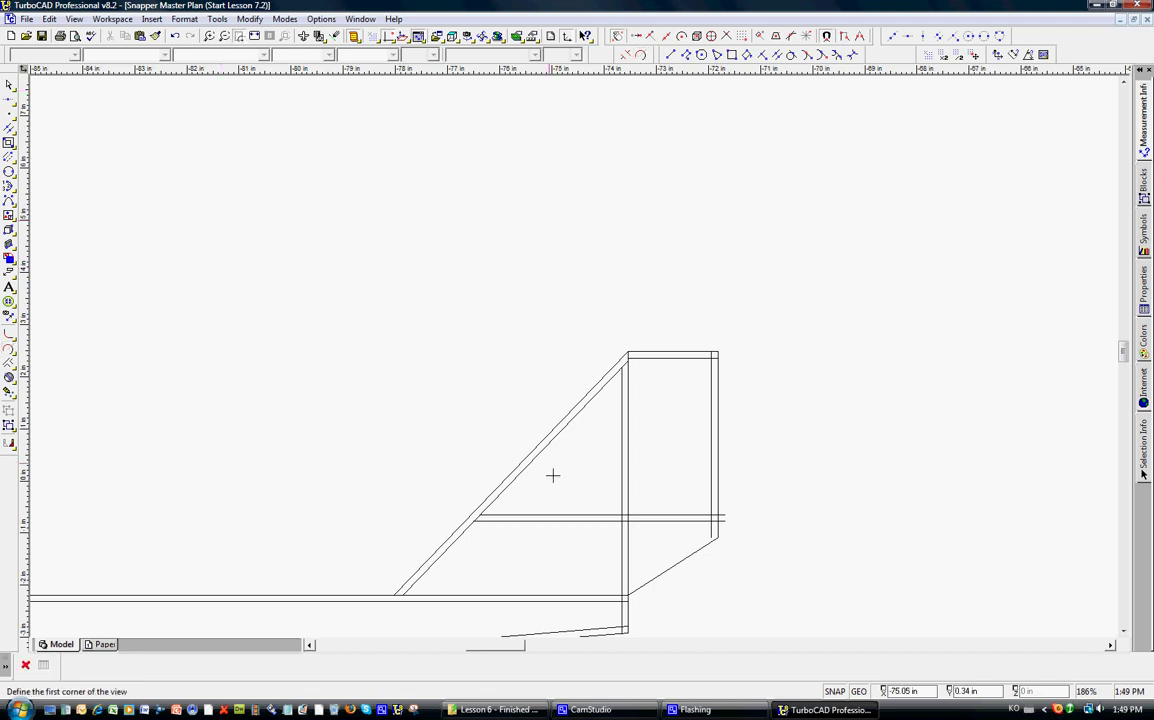
click(521, 445)
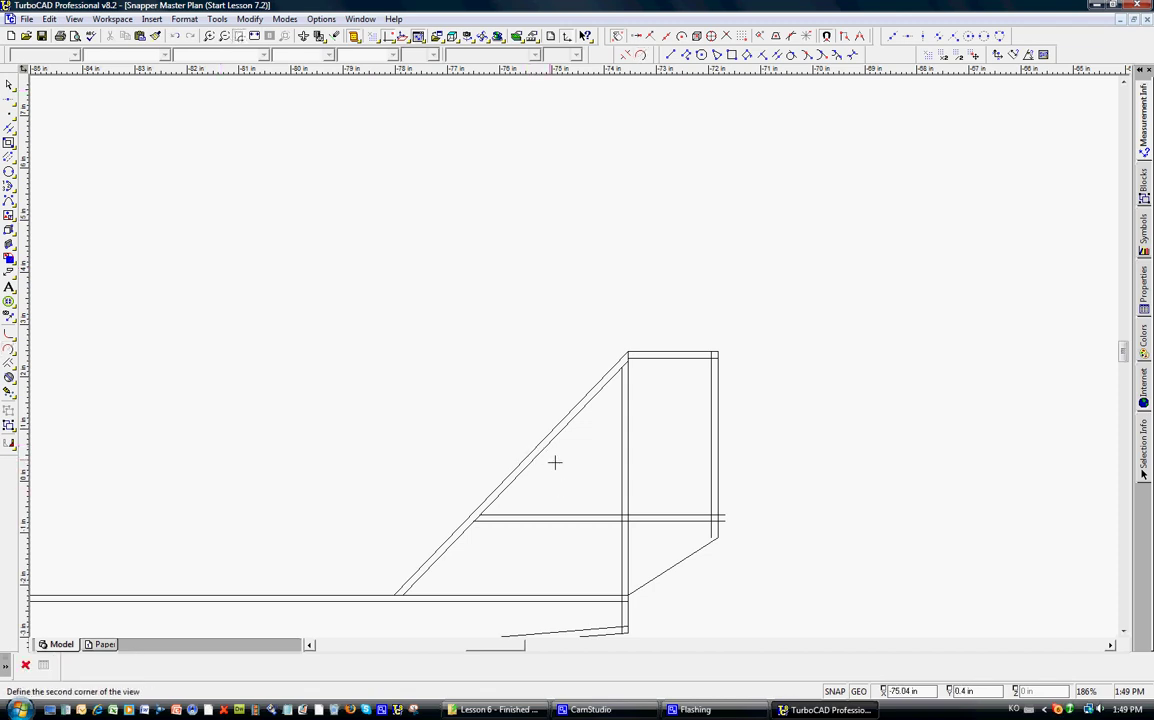
click(749, 553)
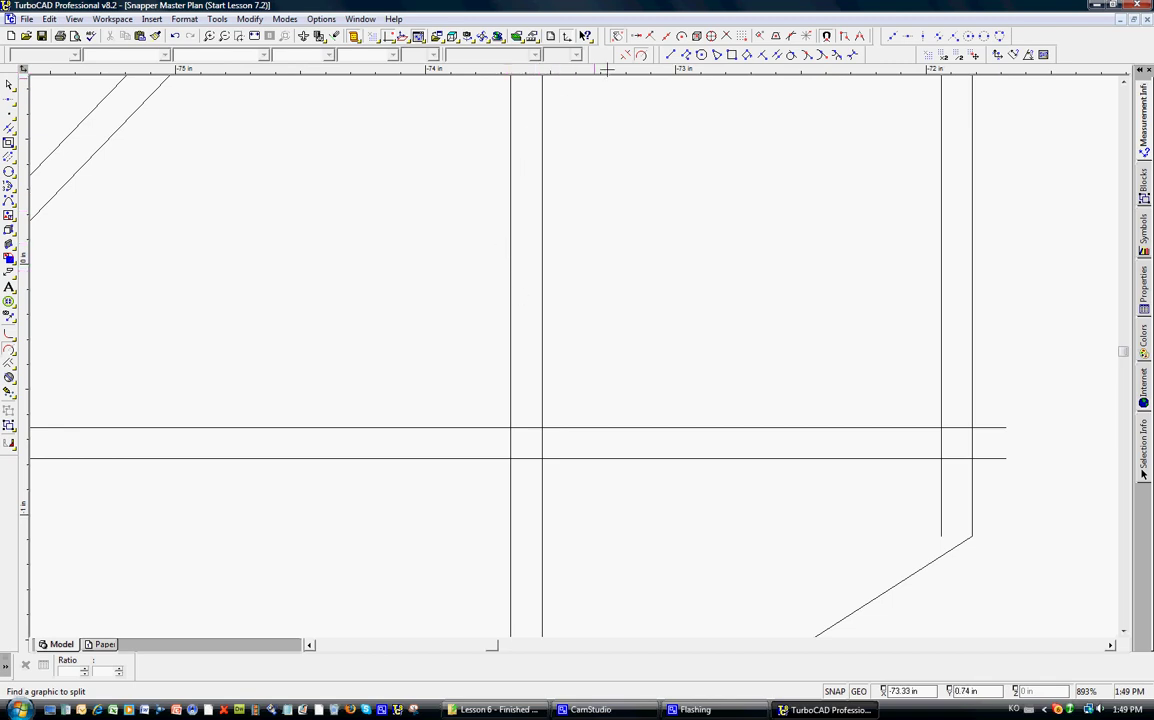
click(520, 428)
click(524, 430)
click(525, 458)
click(525, 458)
Trim the forward halves of both split crosspiece lines back to the front vertical fin post line.
click(626, 54)
click(514, 432)
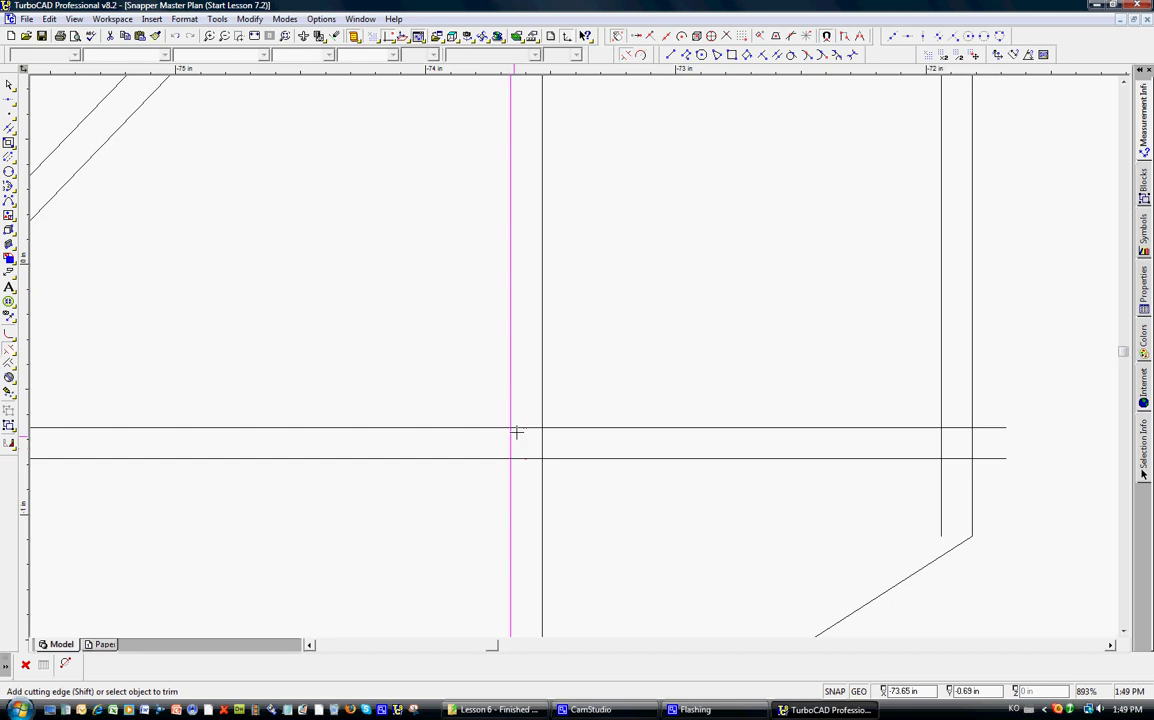
click(517, 429)
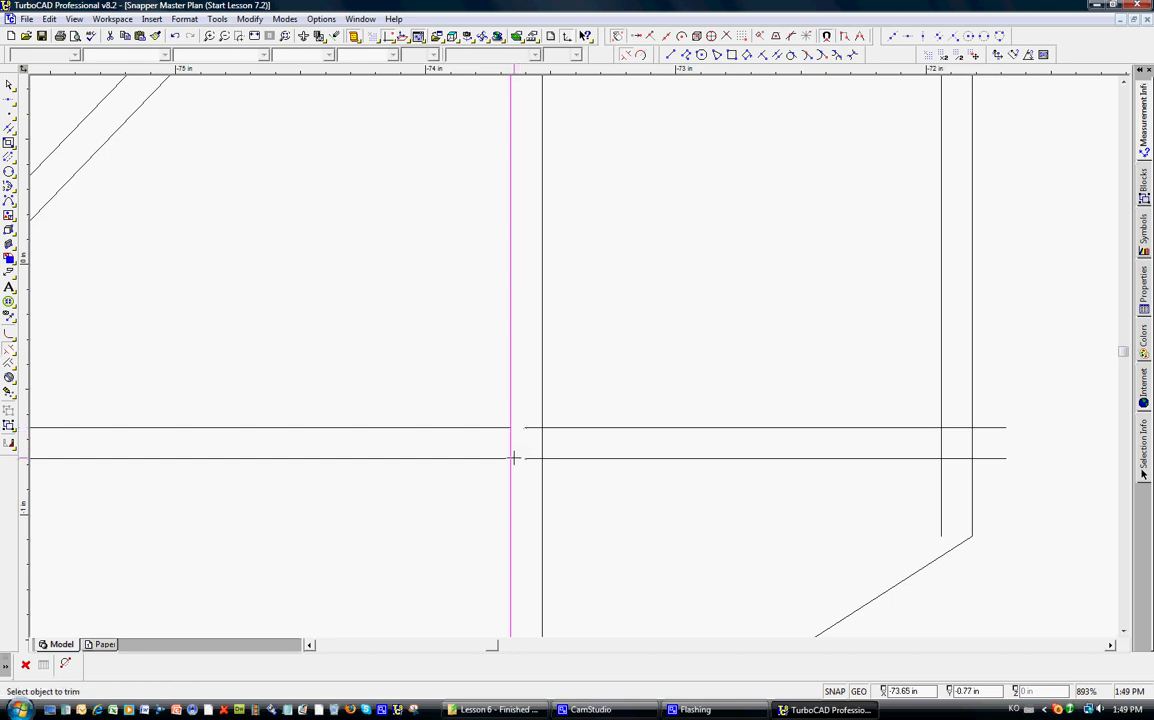
click(513, 458)
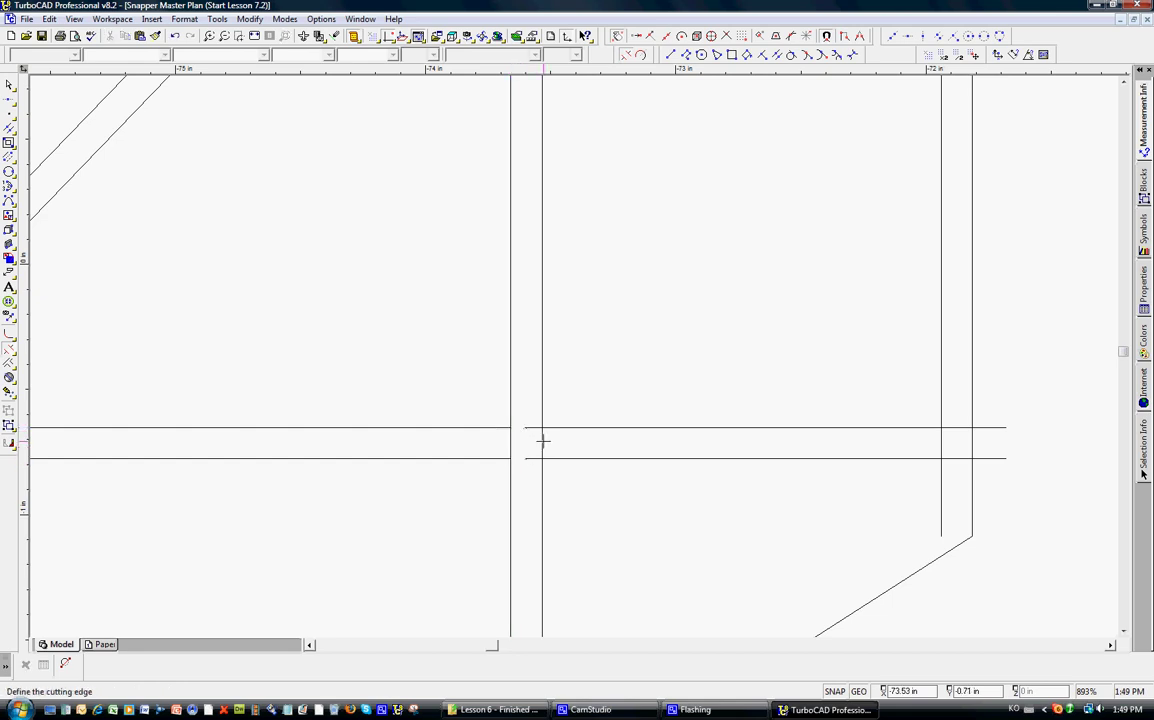
Trim the front ends of the two rear crosspiece lines back to the rear vertical fin post line.
click(542, 442)
click(532, 429)
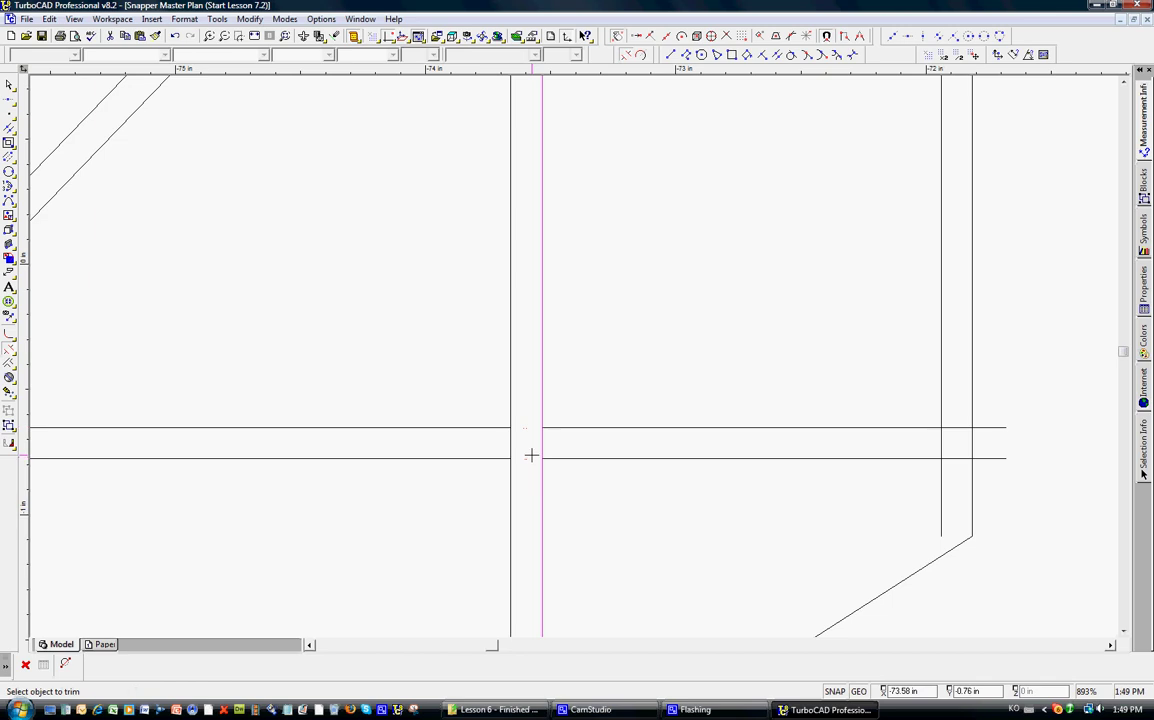
click(531, 456)
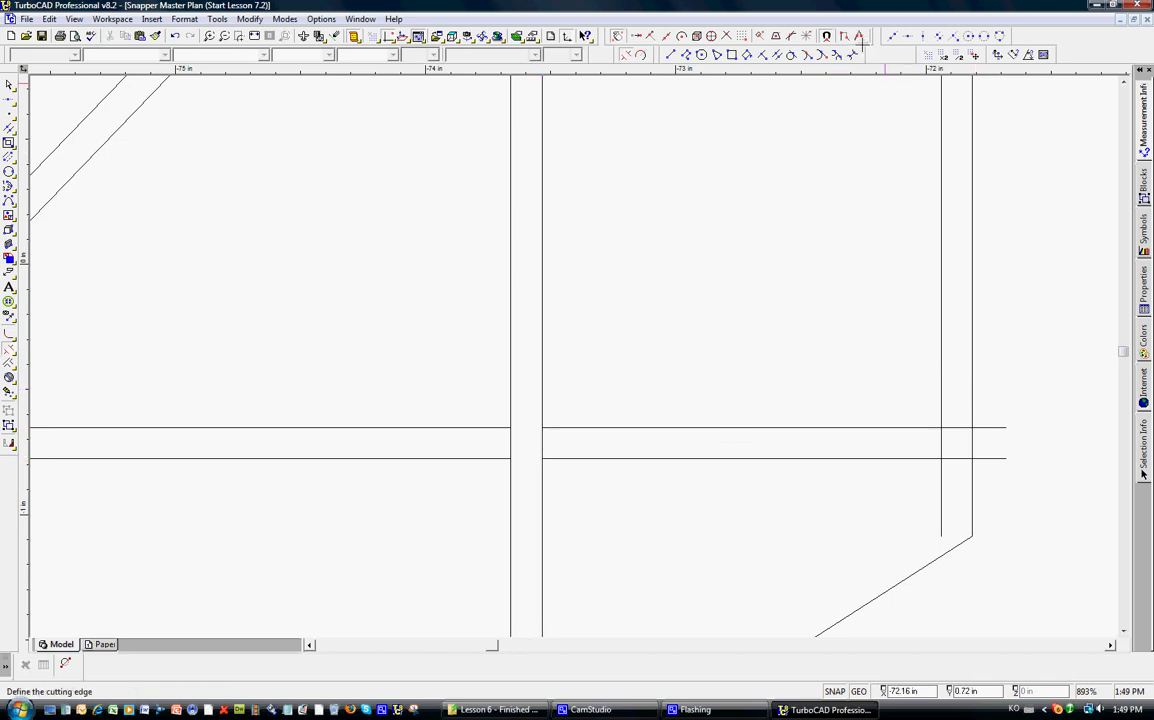
Trim the rear ends of both crosspiece lines back to the rudder's inner vertical line.
click(940, 406)
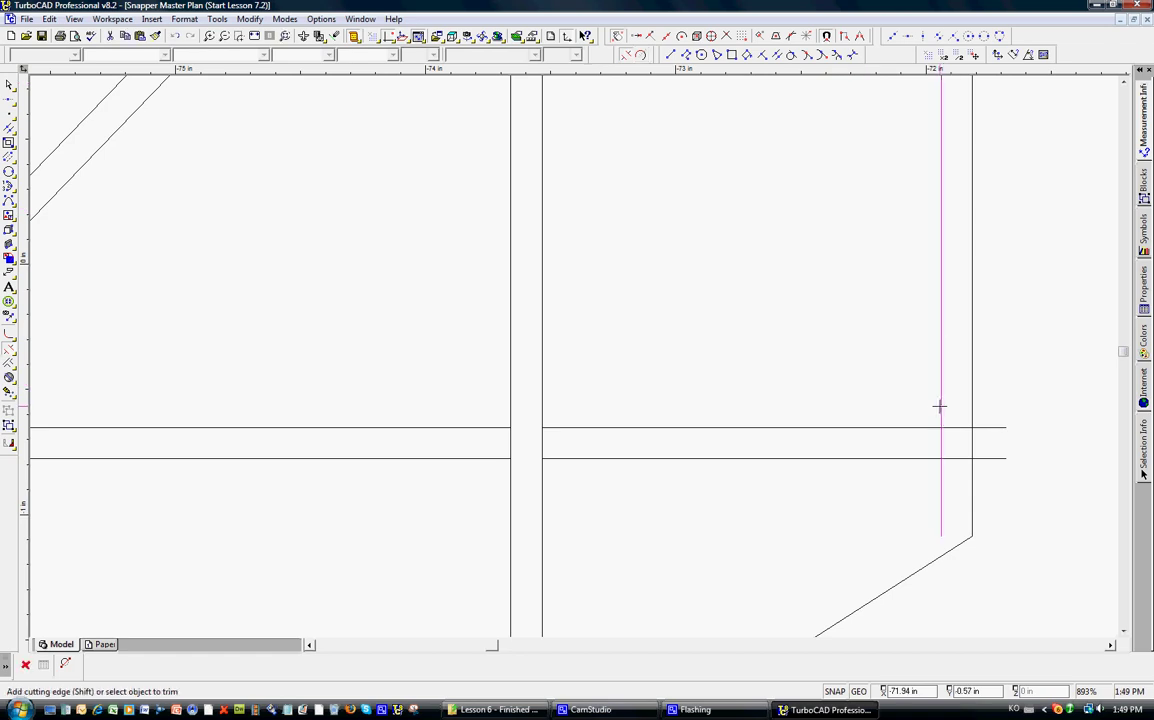
click(950, 428)
click(949, 459)
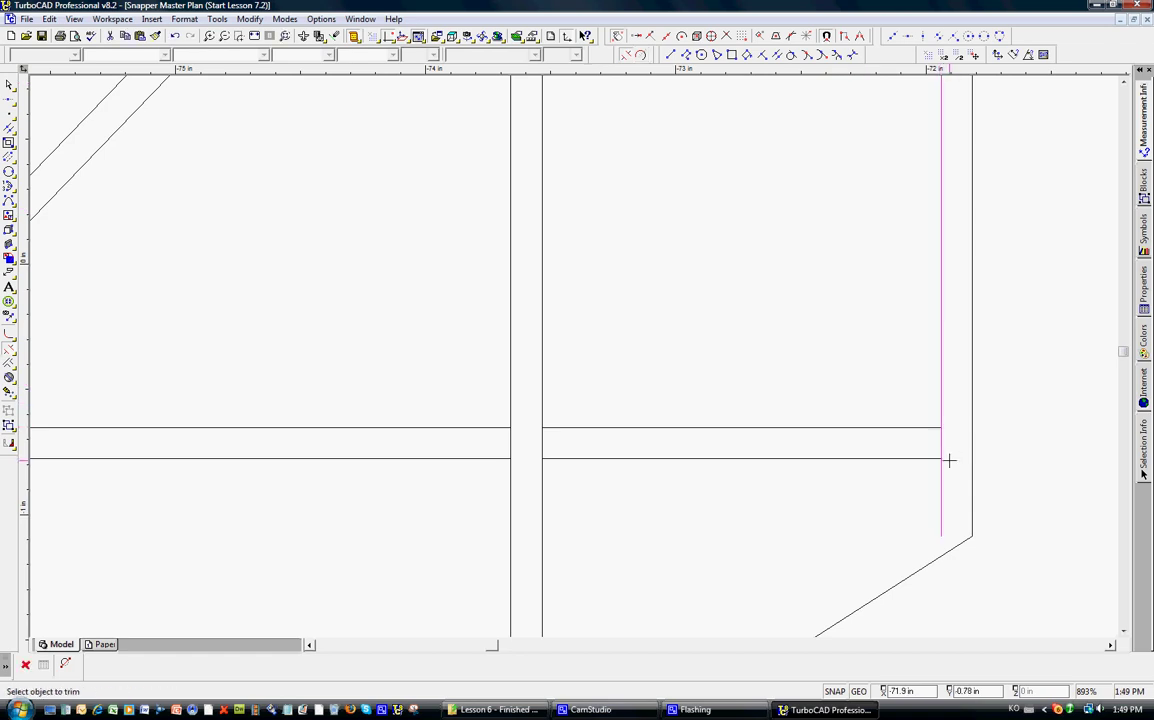
key(Escape)
Draw a horizontal line about 4.4 in long above the fuselage nose, starting slightly ahead of the front edge.
scroll(551, 358, down, 4)
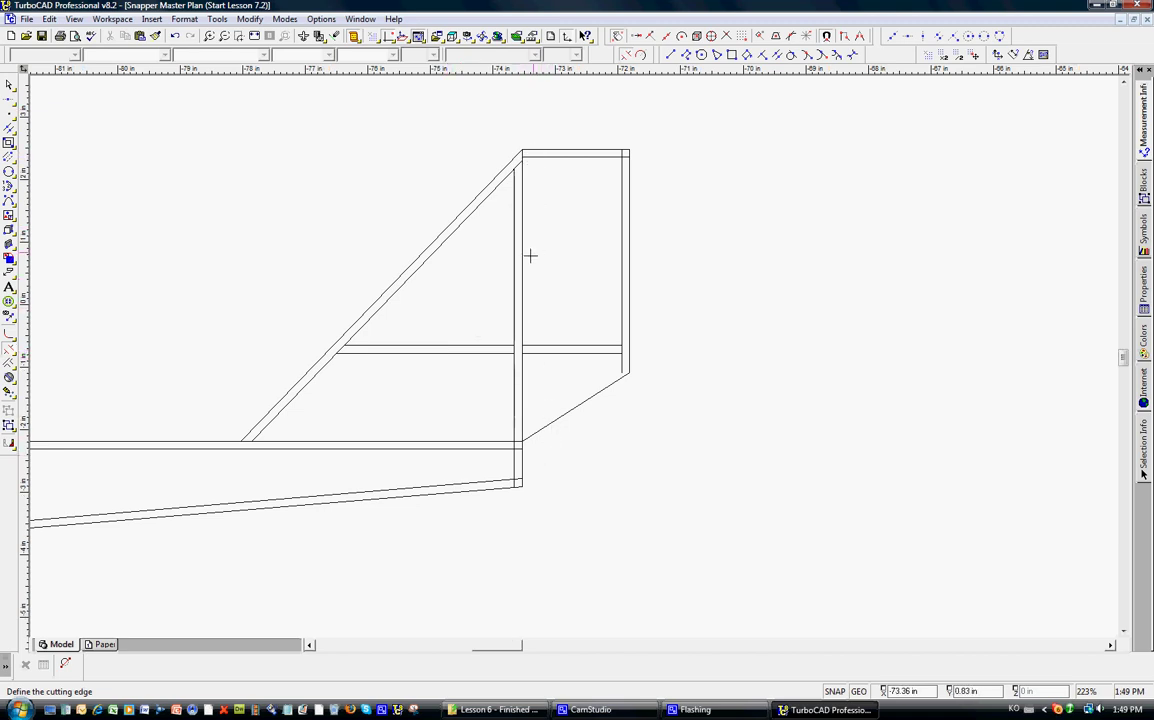
scroll(515, 268, down, 1)
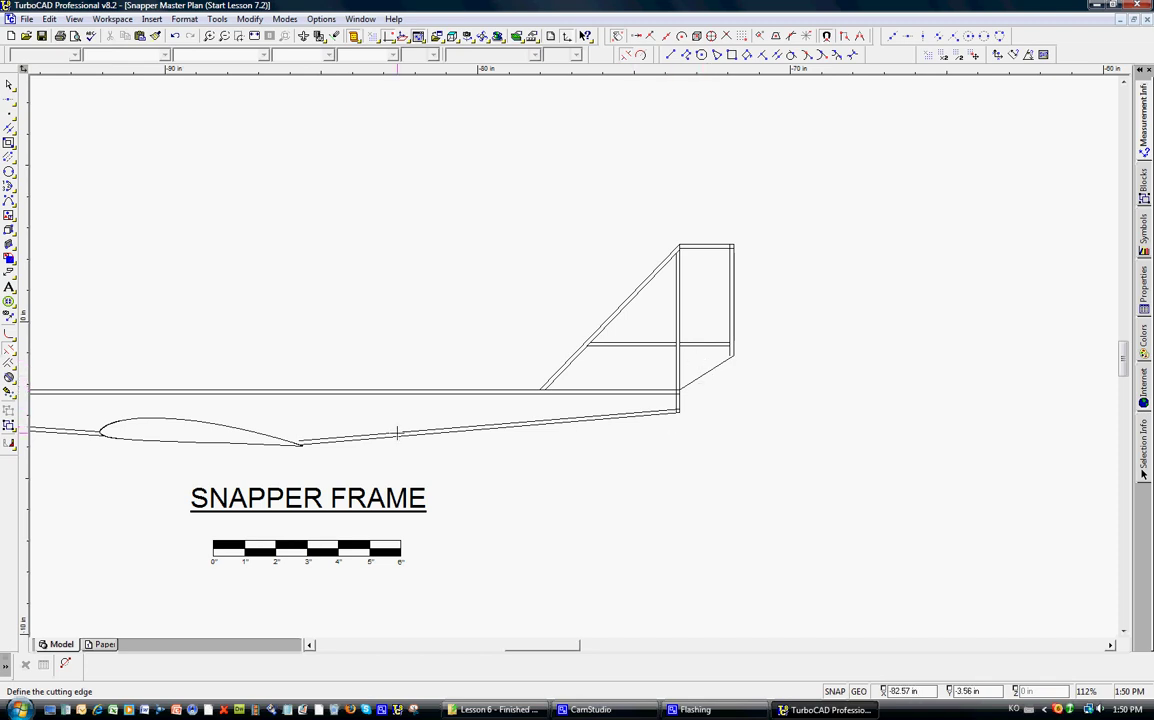
scroll(205, 428, down, 2)
scroll(525, 328, up, 2)
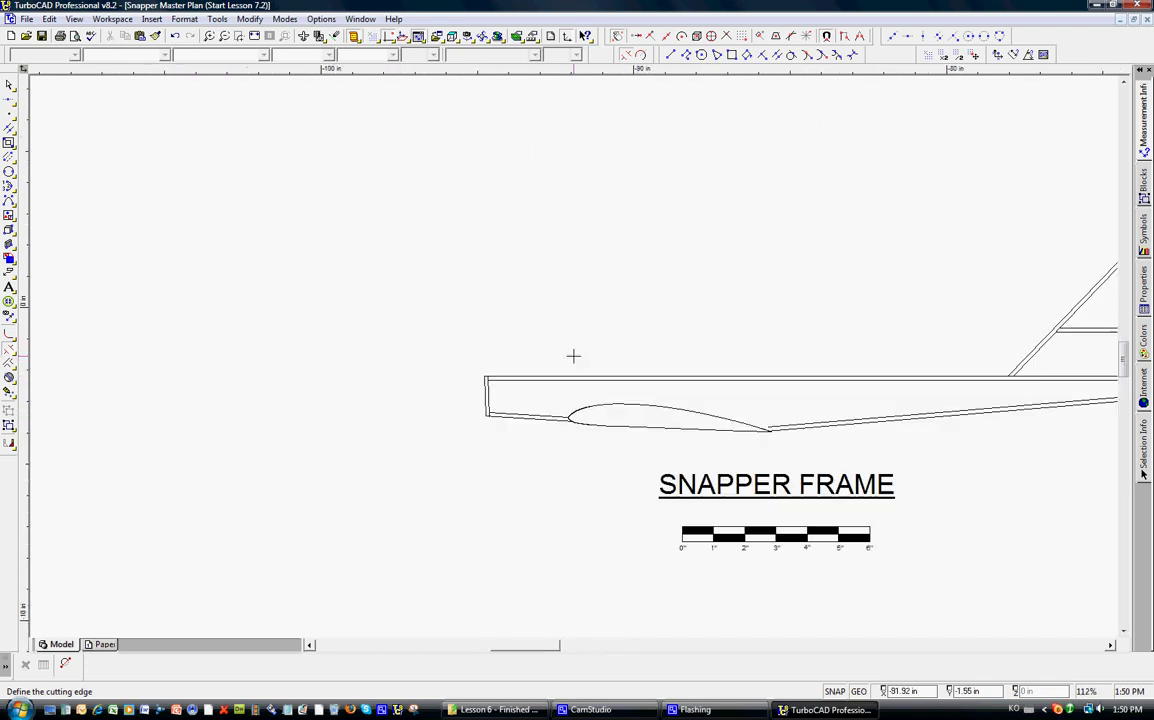
scroll(577, 357, down, 2)
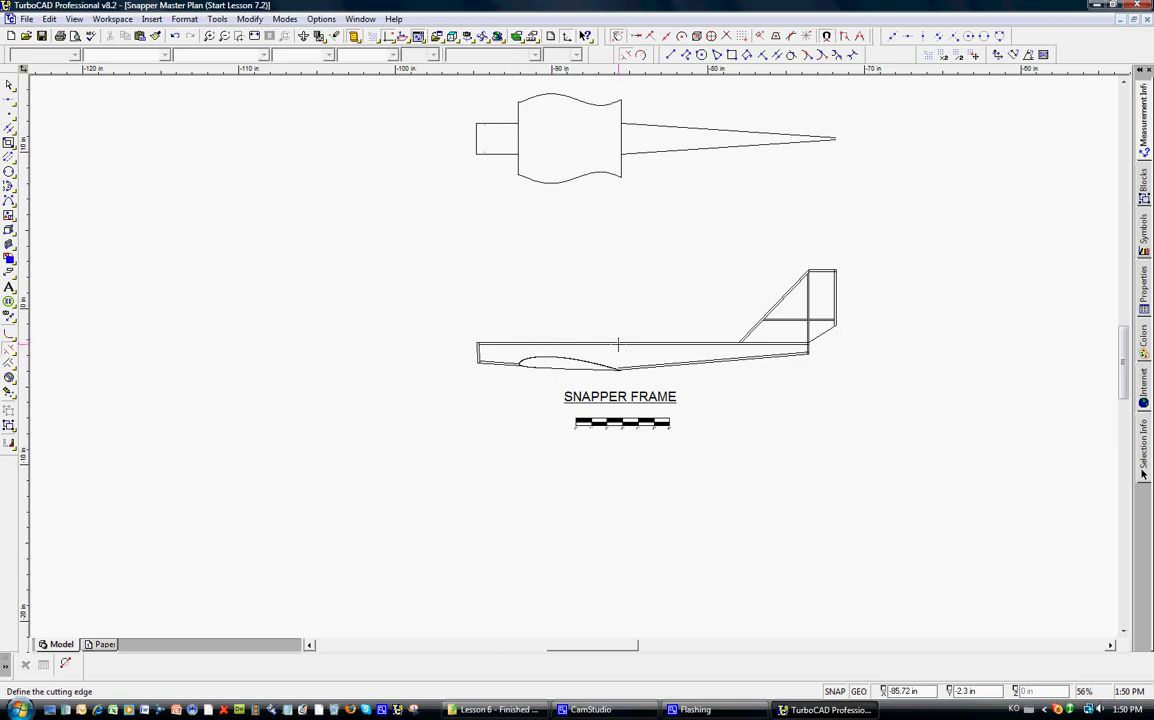
scroll(520, 305, up, 2)
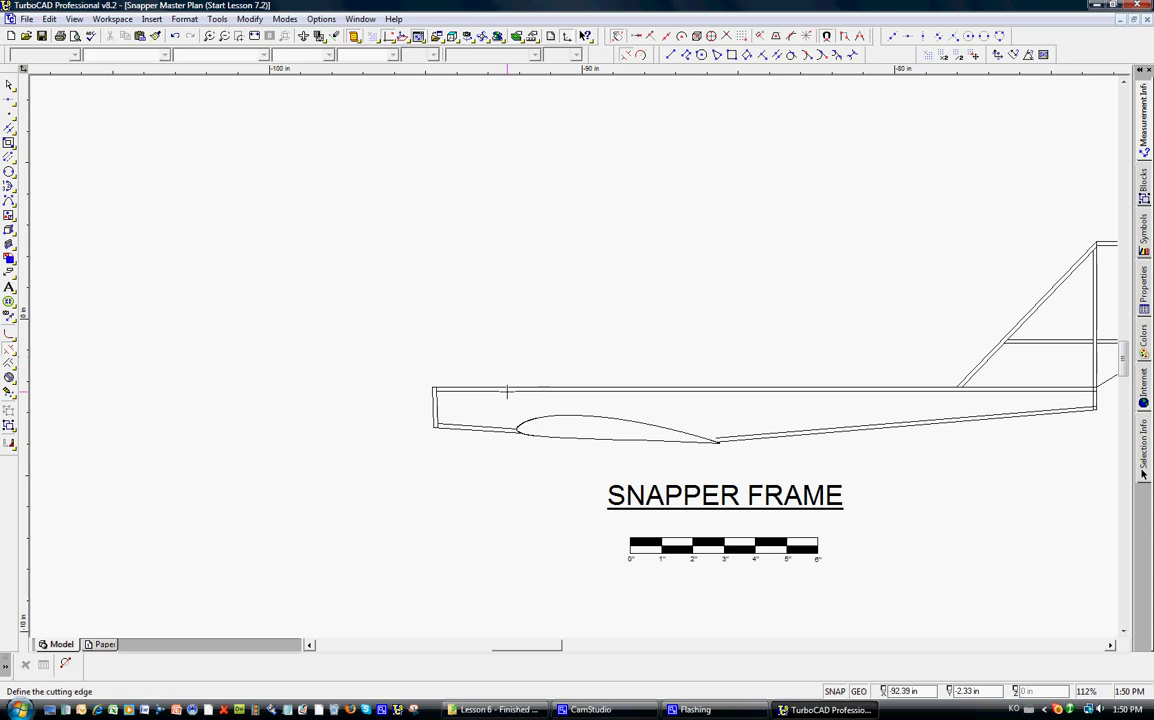
scroll(513, 404, up, 2)
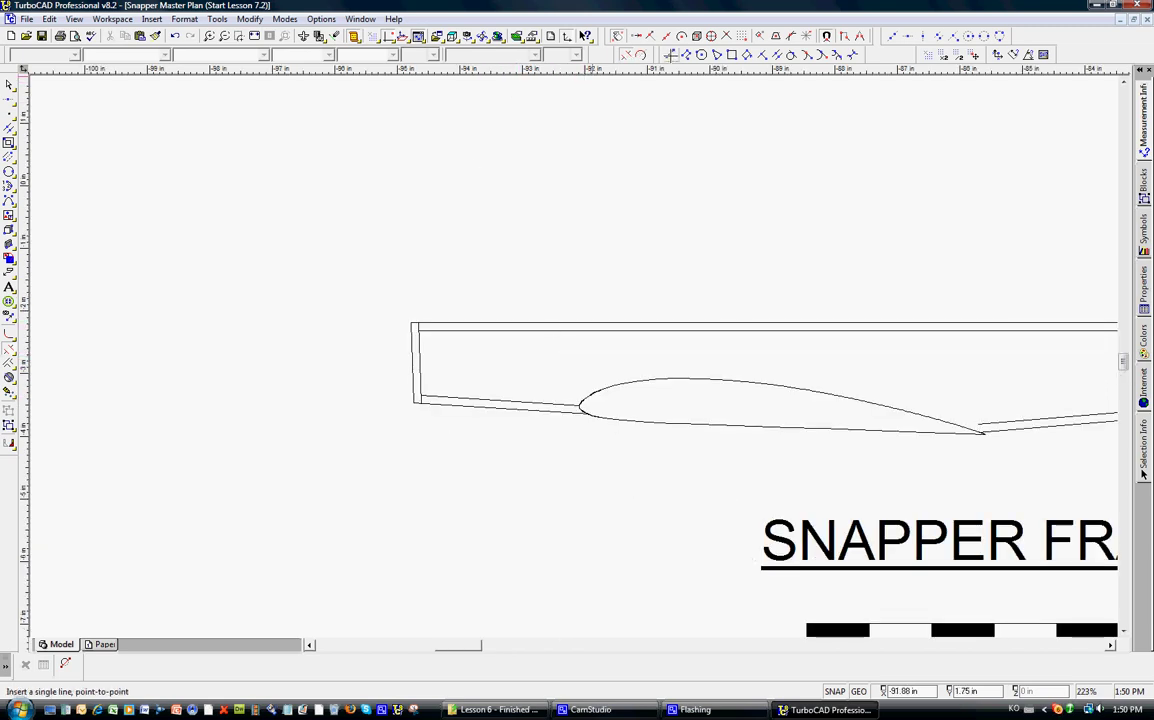
click(601, 43)
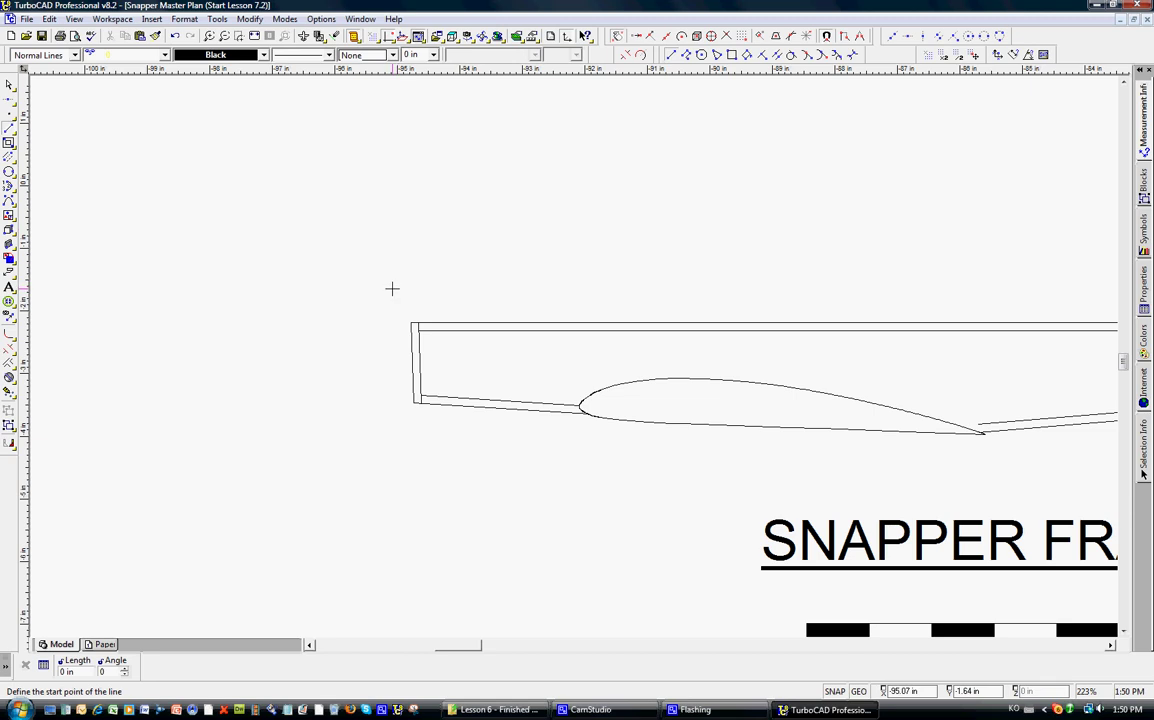
click(392, 289)
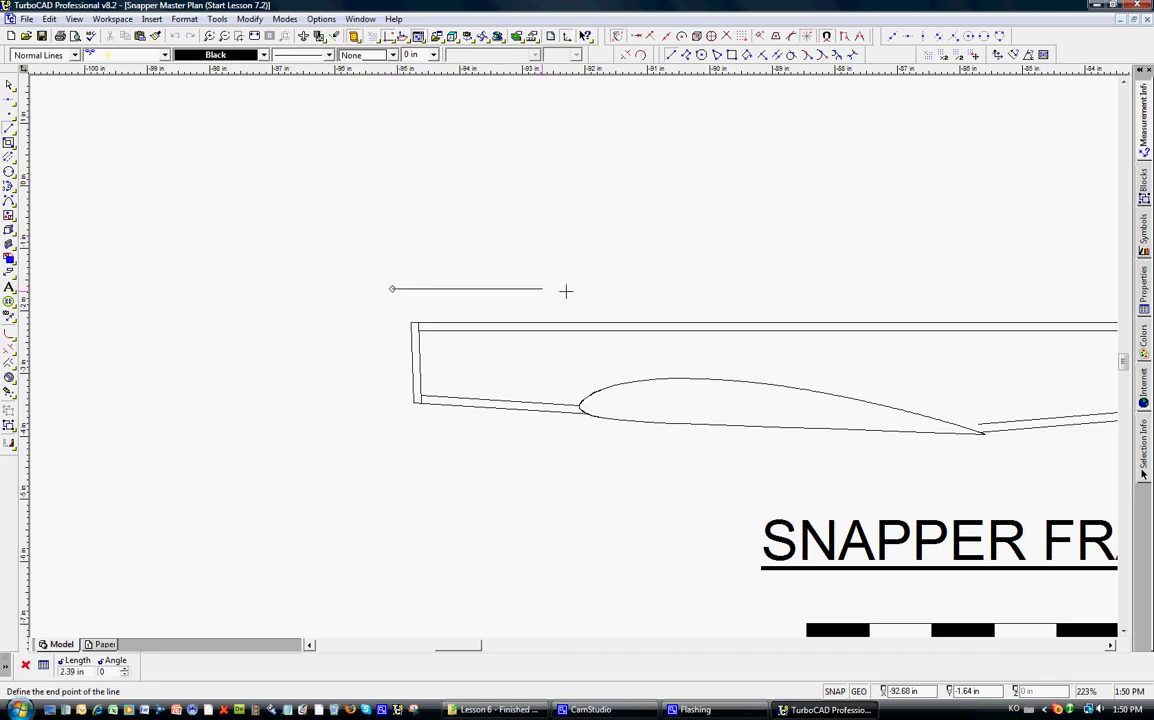
click(669, 295)
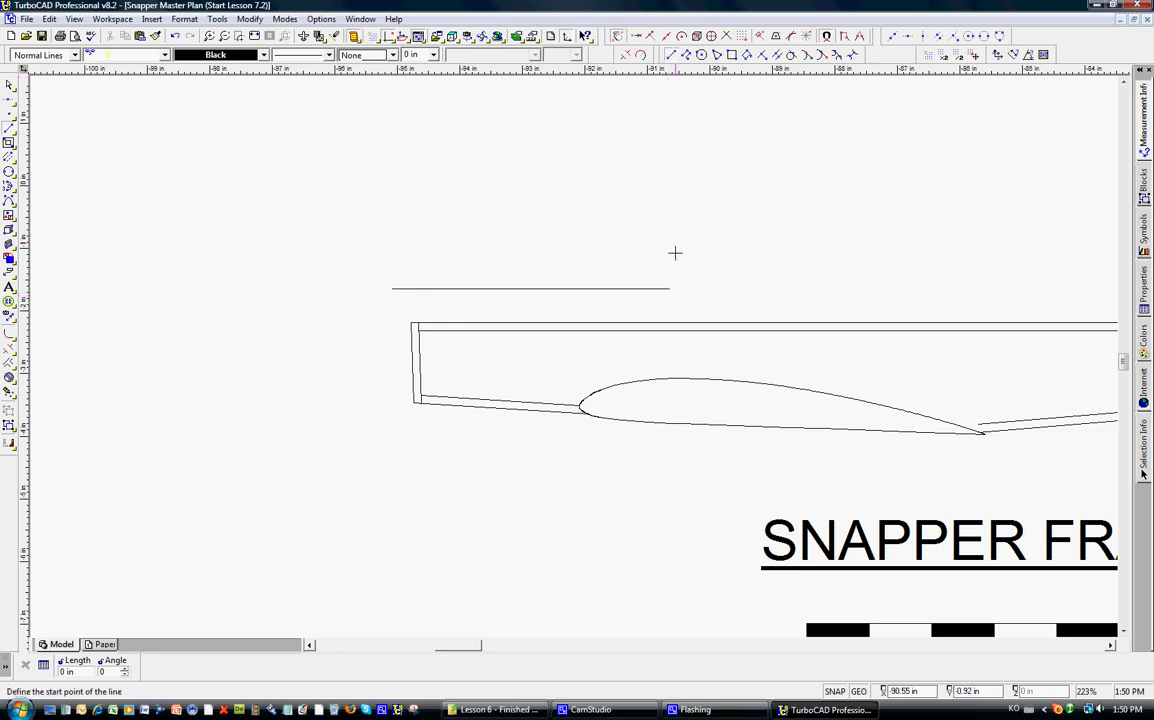
Draw a slanted line from the new line's rear end down across the fuselage top, and another up from the nose's top front corner.
click(660, 285)
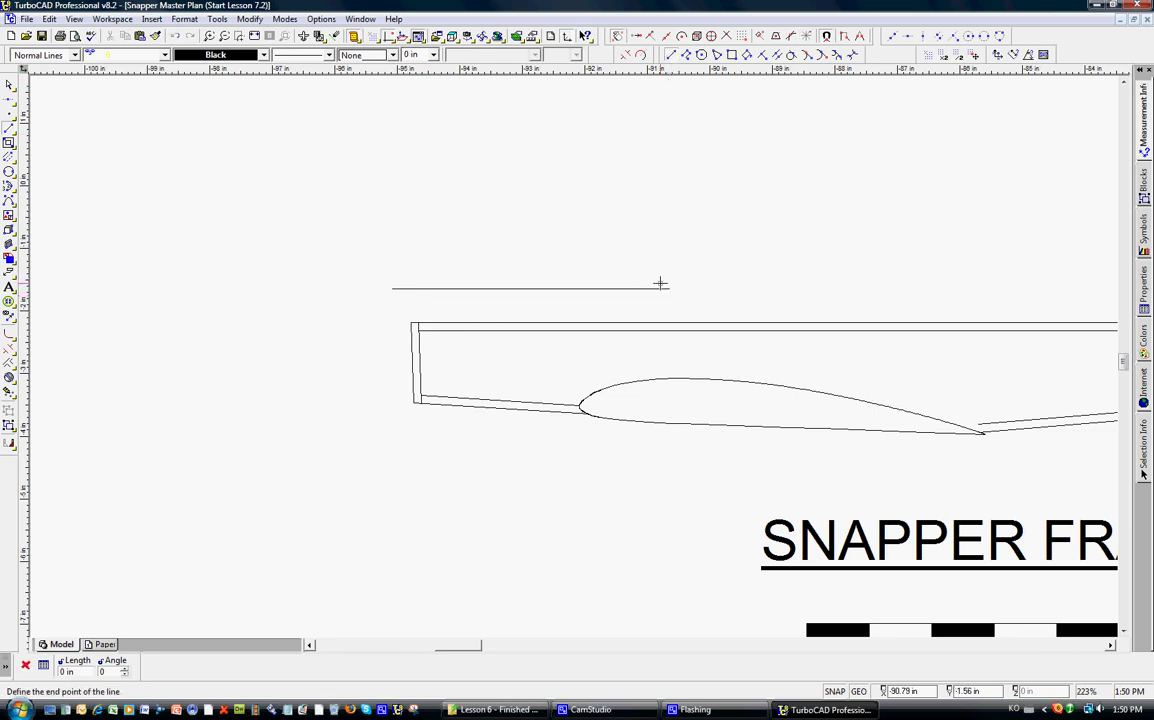
click(717, 337)
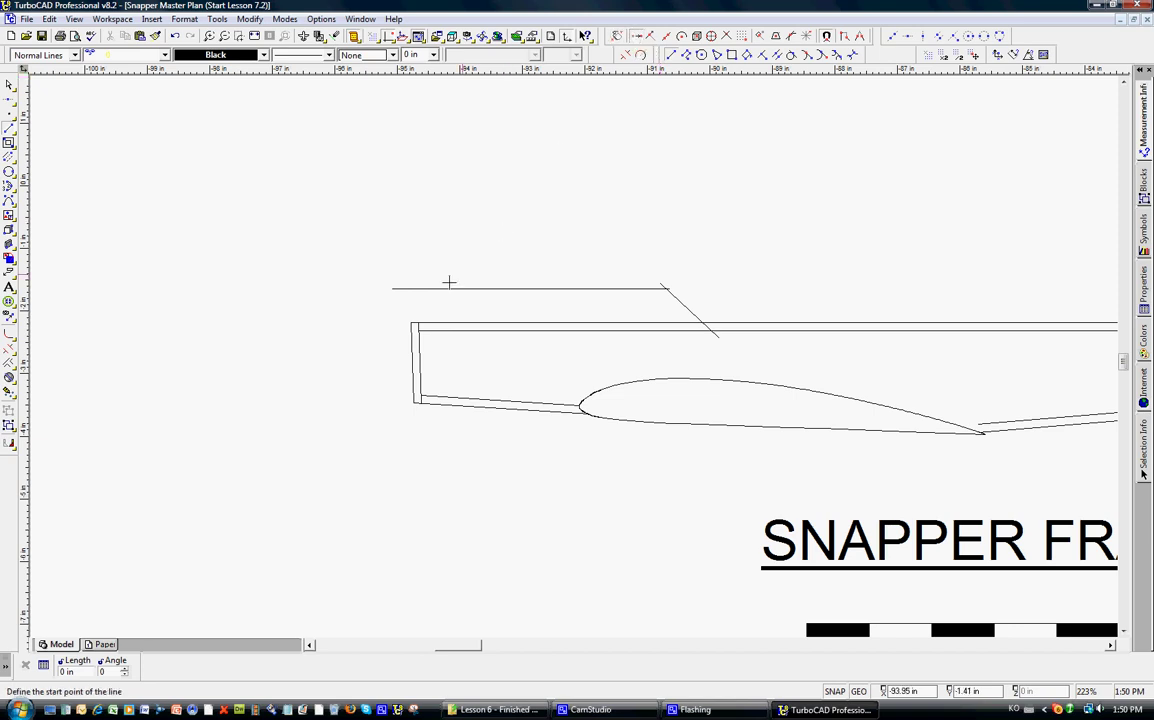
click(411, 322)
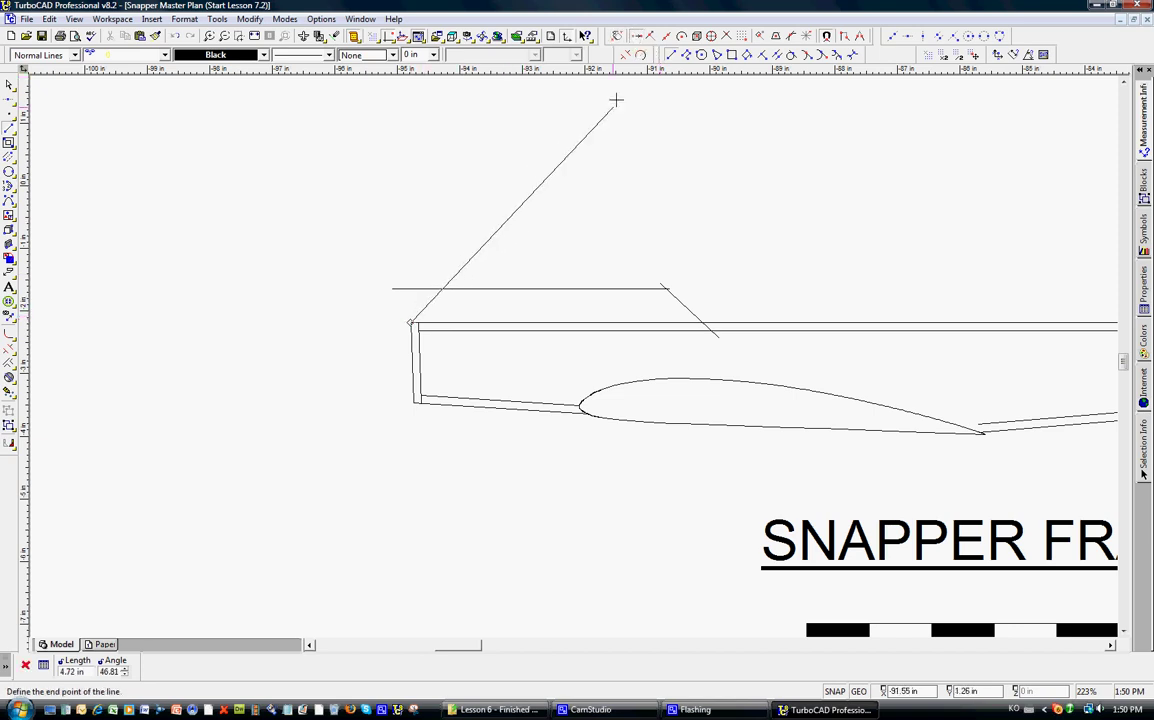
click(409, 265)
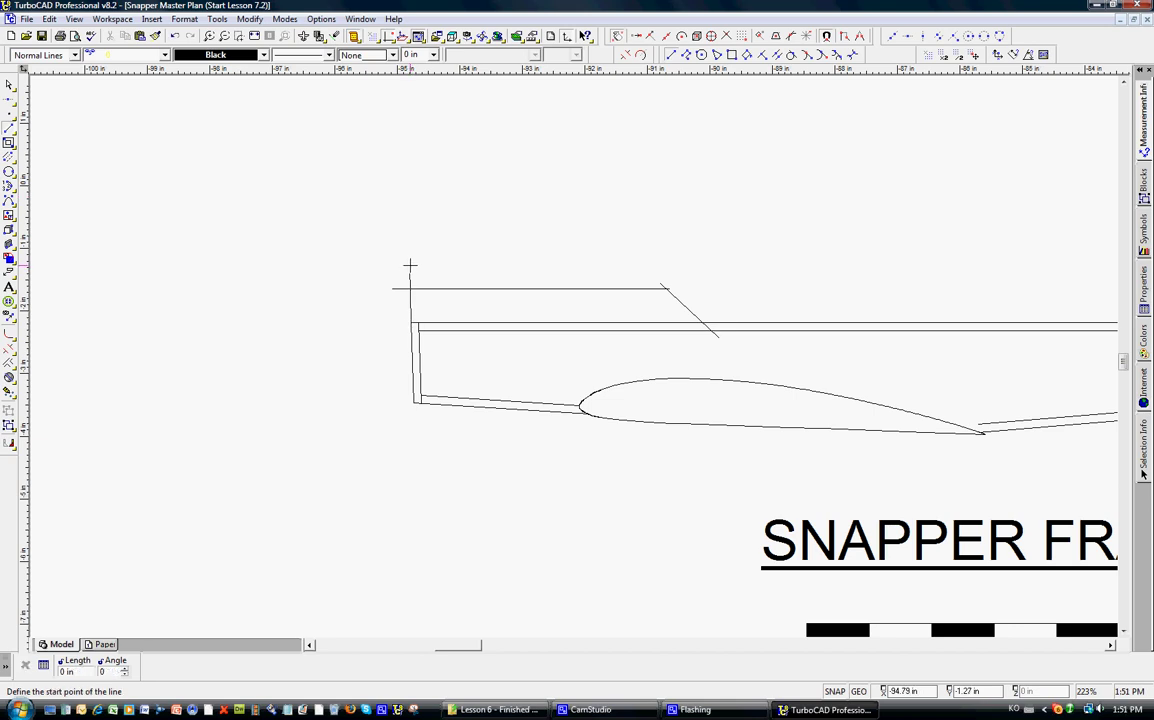
Trim the new horizontal line and the upward nose line back to each other at the front corner.
click(627, 54)
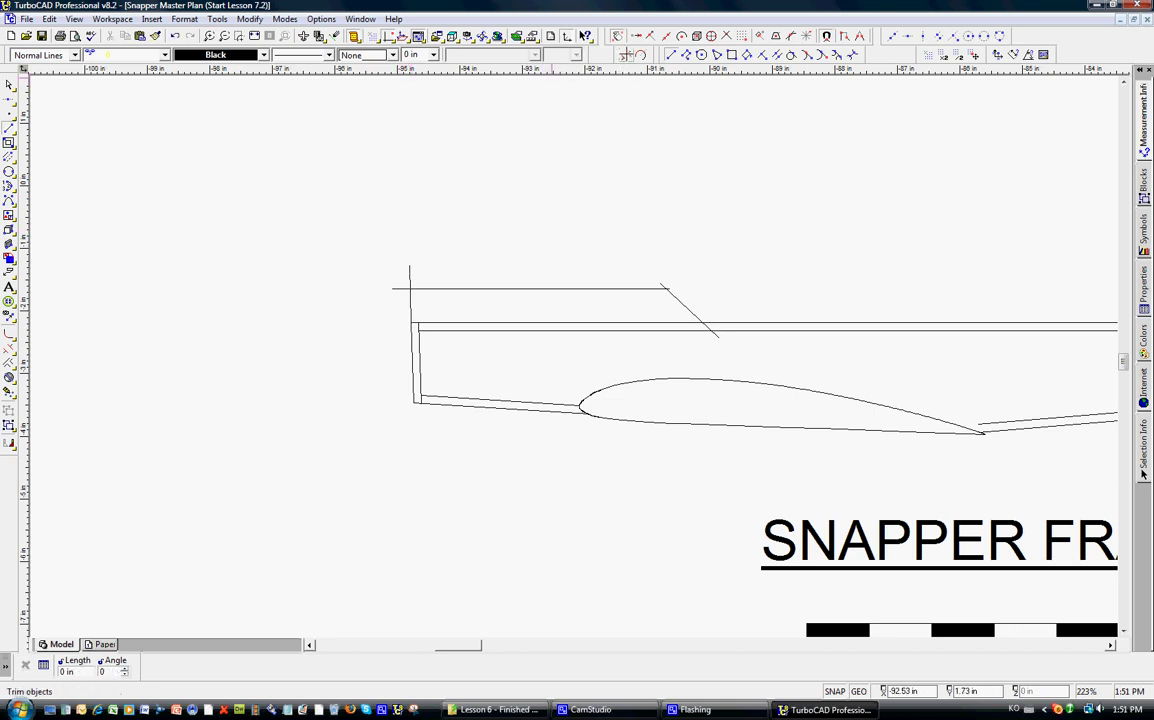
click(408, 292)
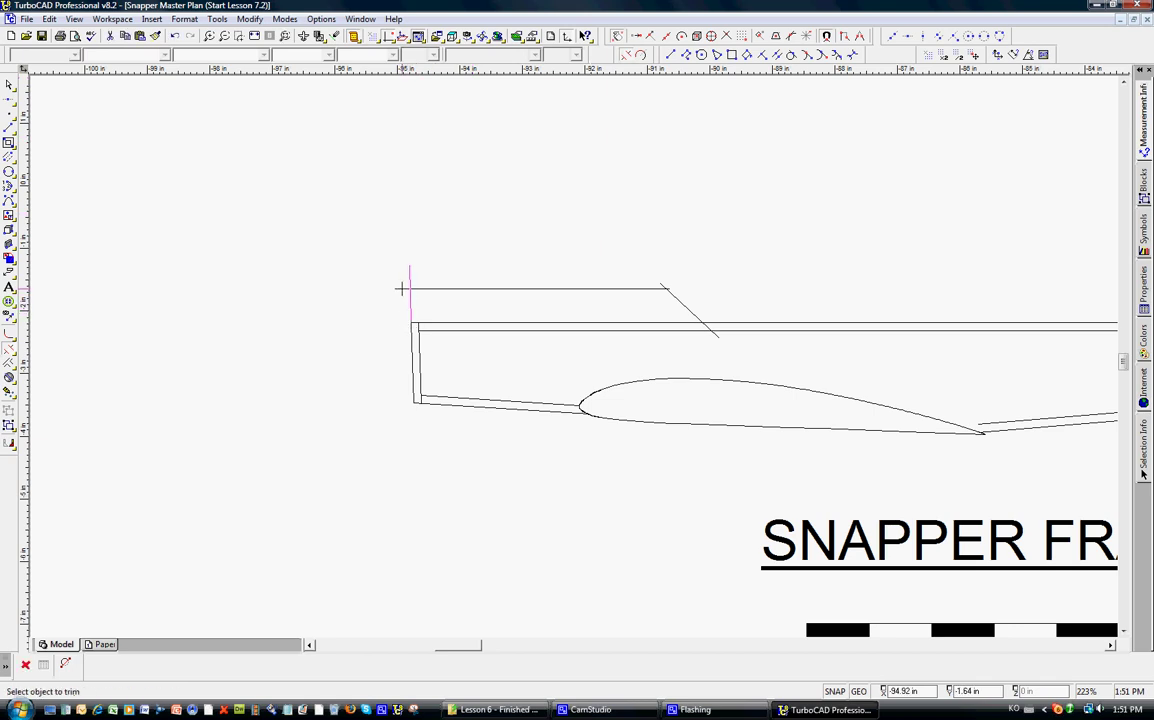
click(424, 286)
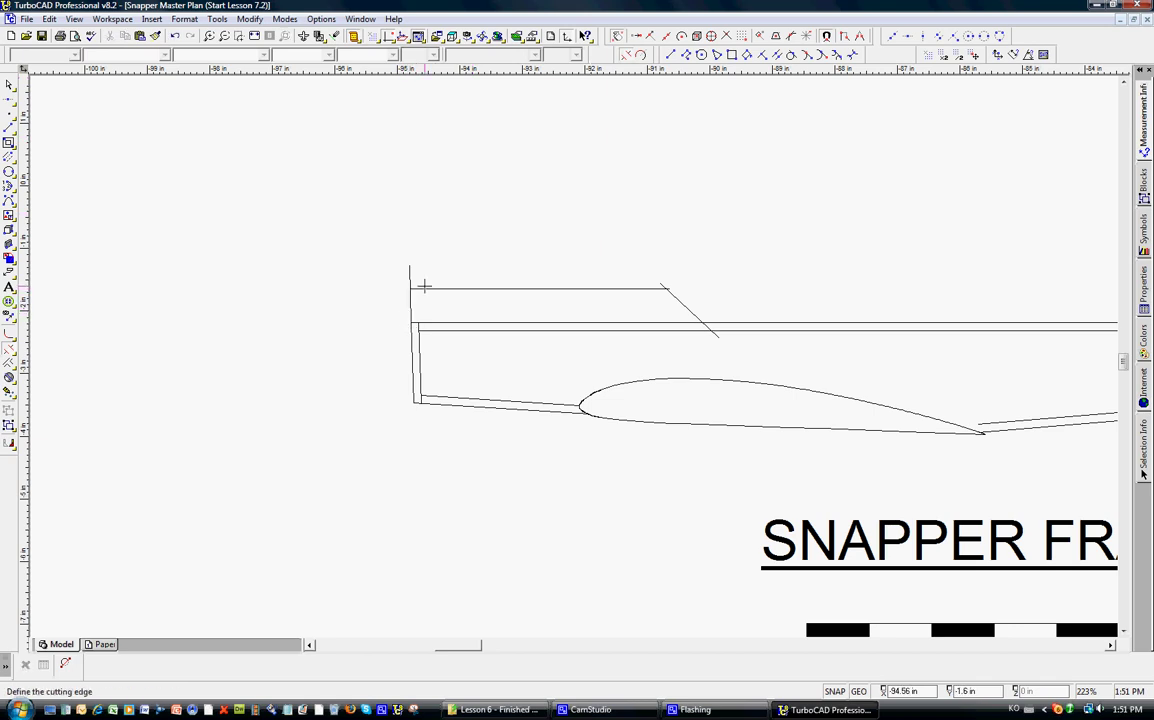
click(424, 289)
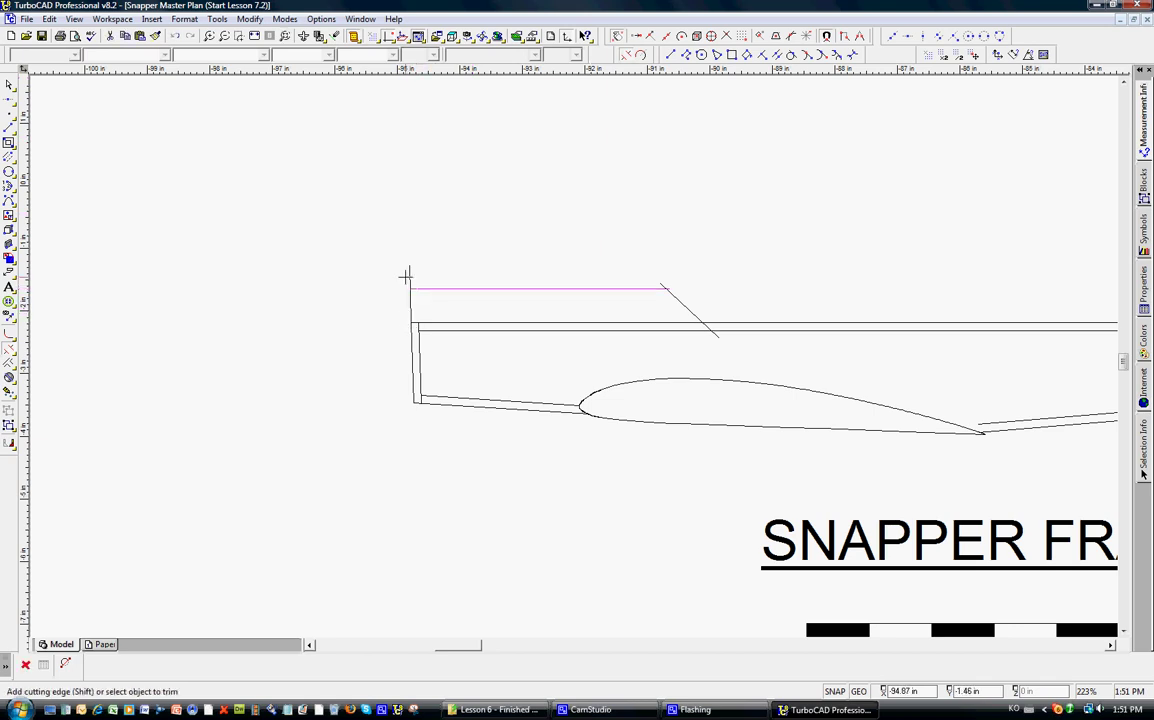
Trim the slanted and horizontal lines to each other at their corner, and cut the slanted line's lower end at the fuselage's top line.
click(662, 285)
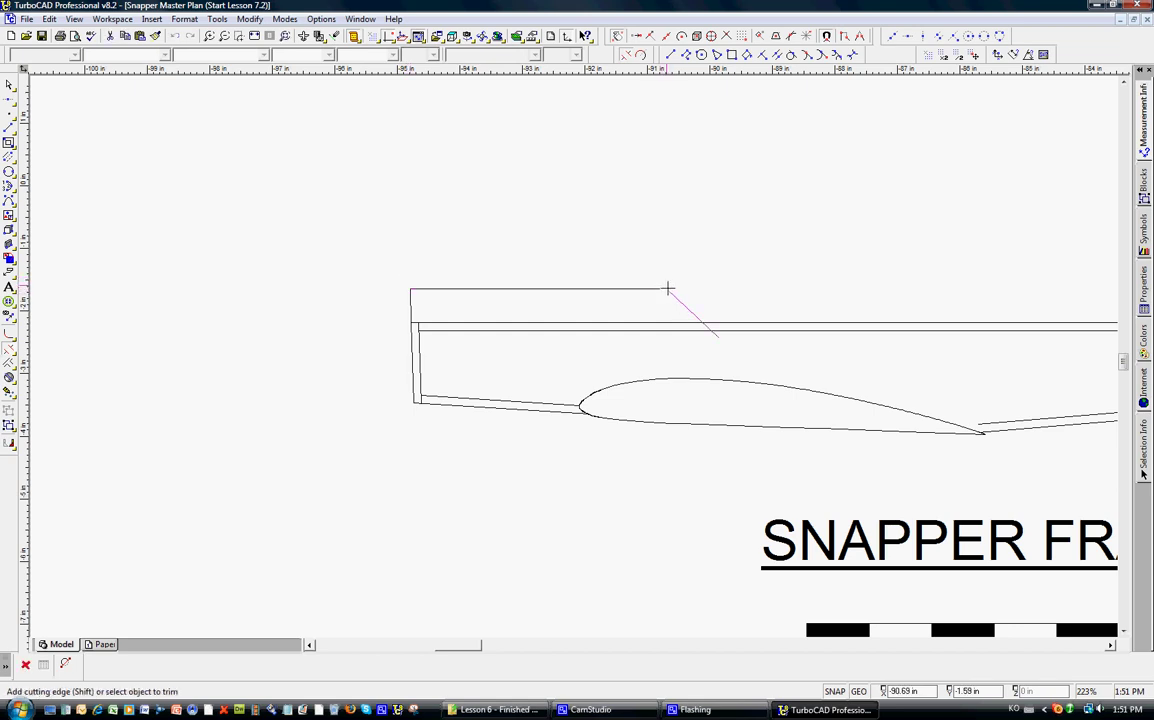
click(676, 297)
click(691, 313)
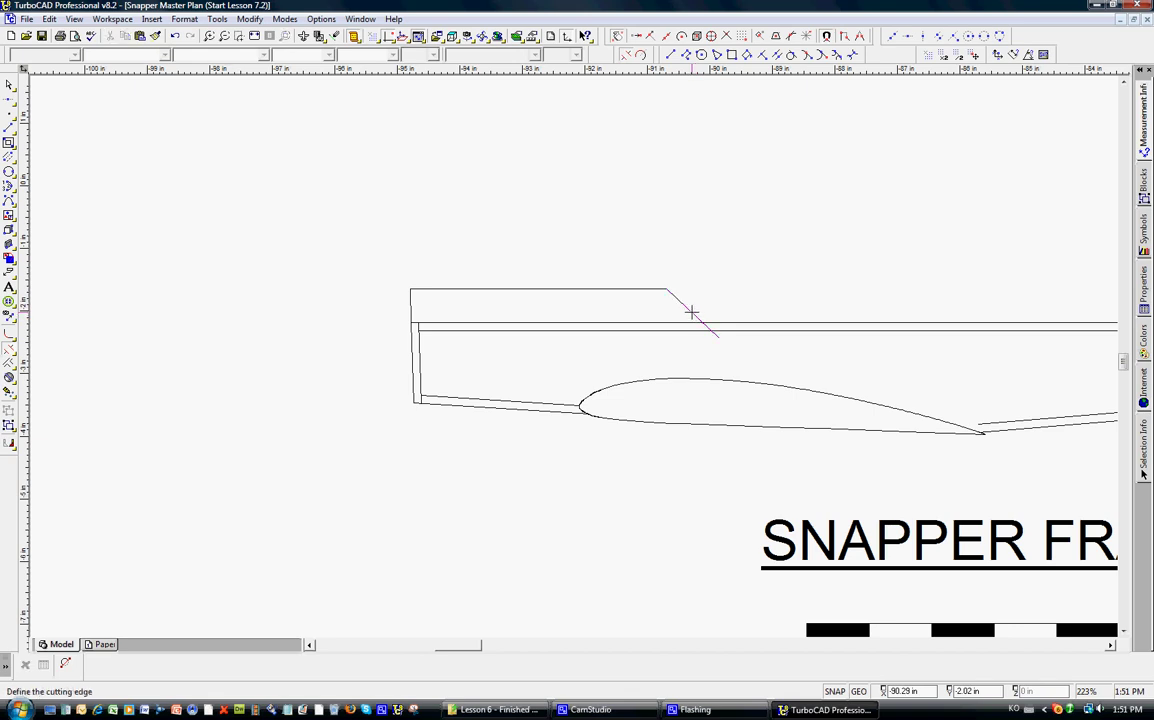
click(706, 324)
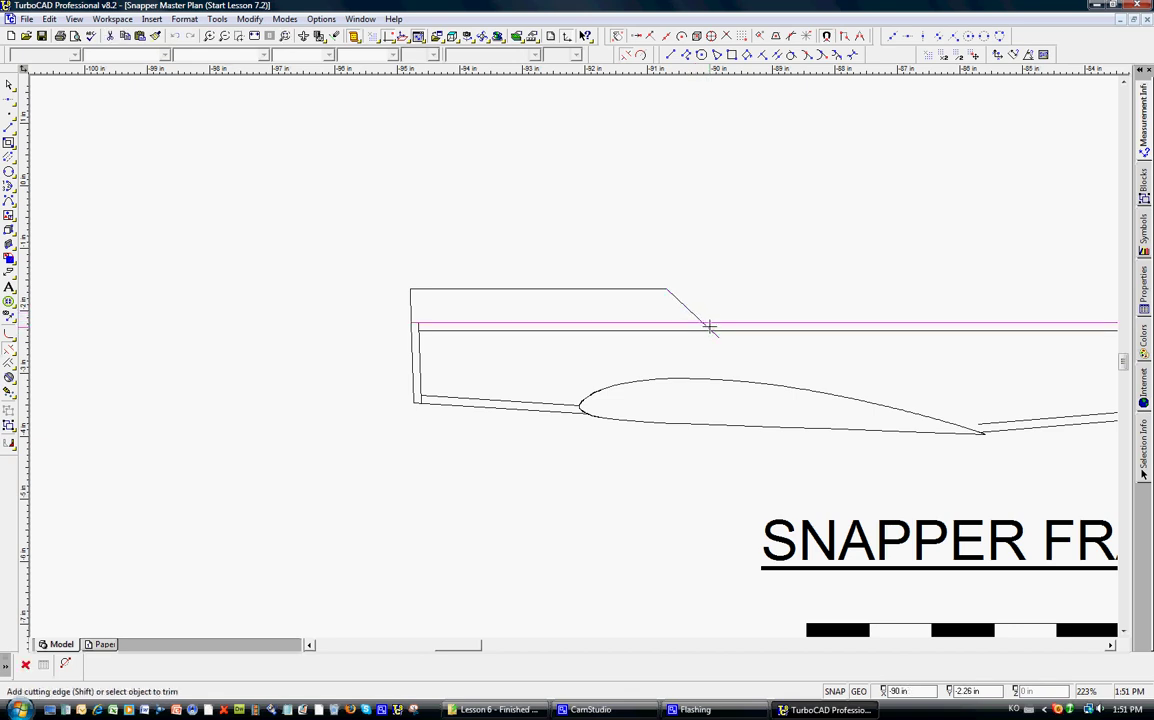
click(706, 324)
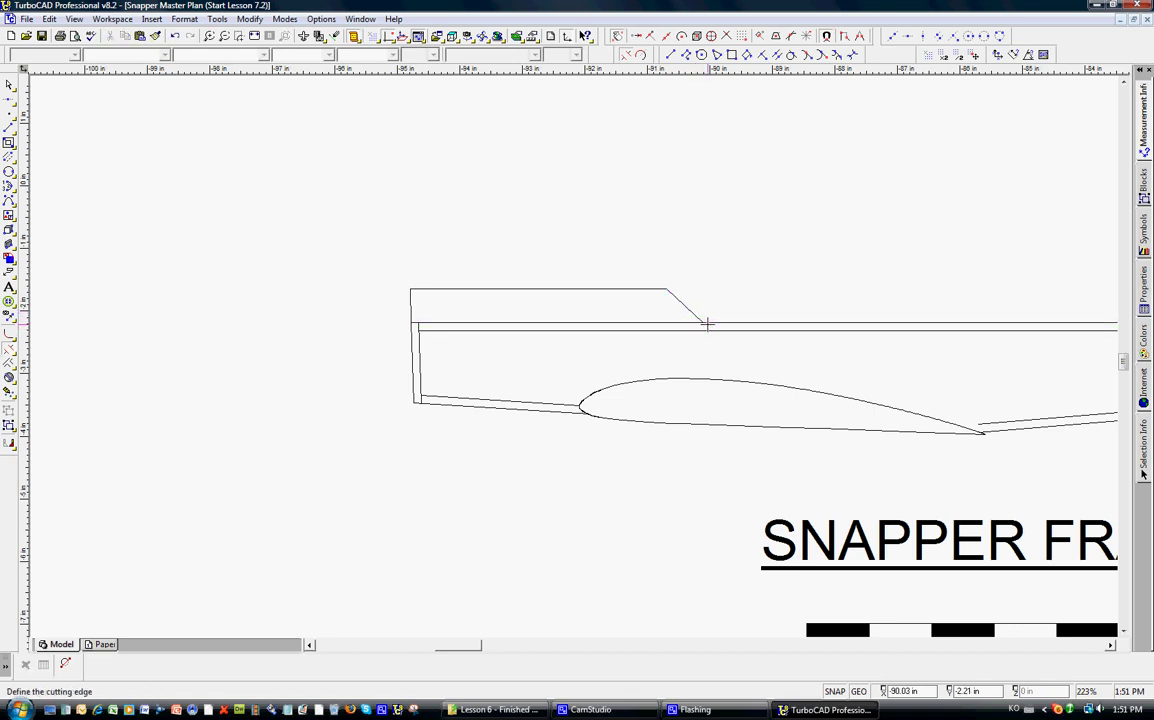
Draw a parallel line 1/8 in below the horizontal top line of the raised nose outline.
scroll(573, 355, down, 4)
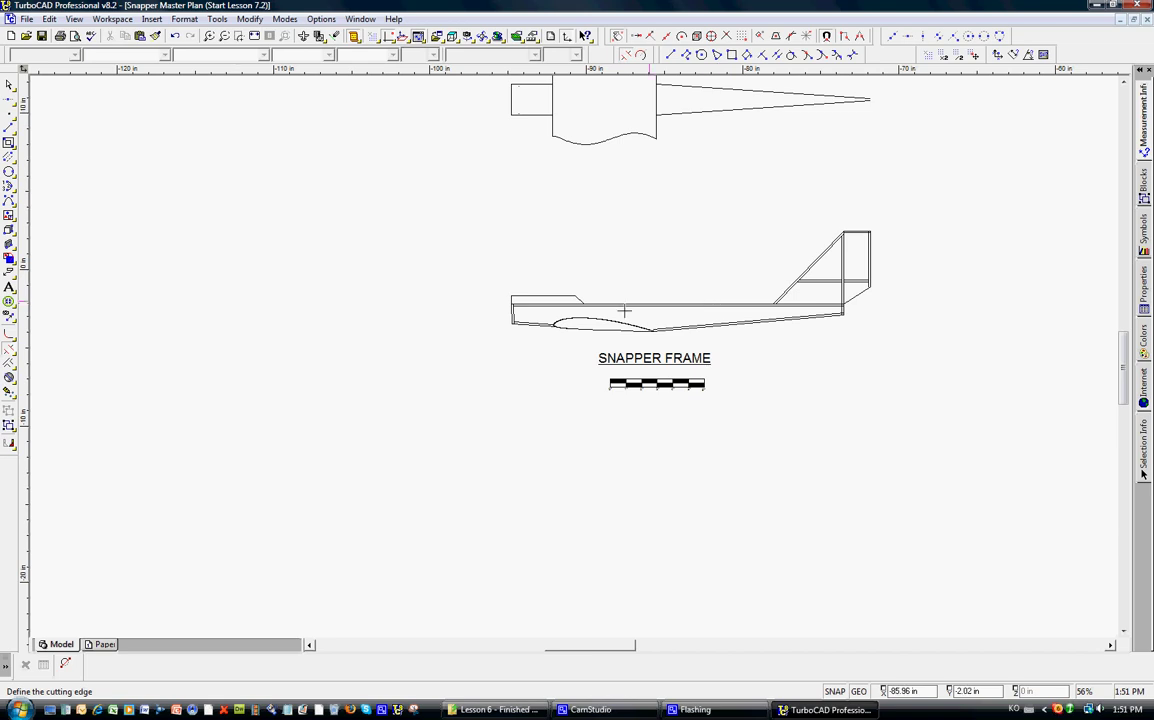
scroll(537, 285, down, 1)
scroll(572, 355, up, 1)
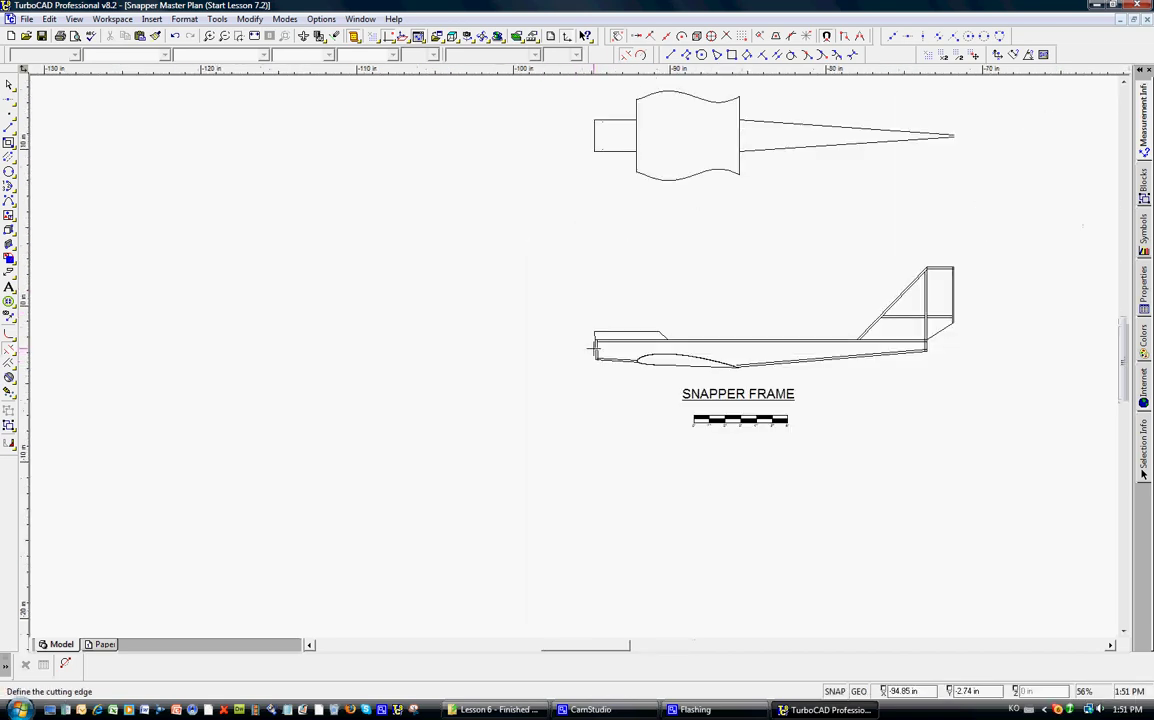
scroll(596, 346, up, 1)
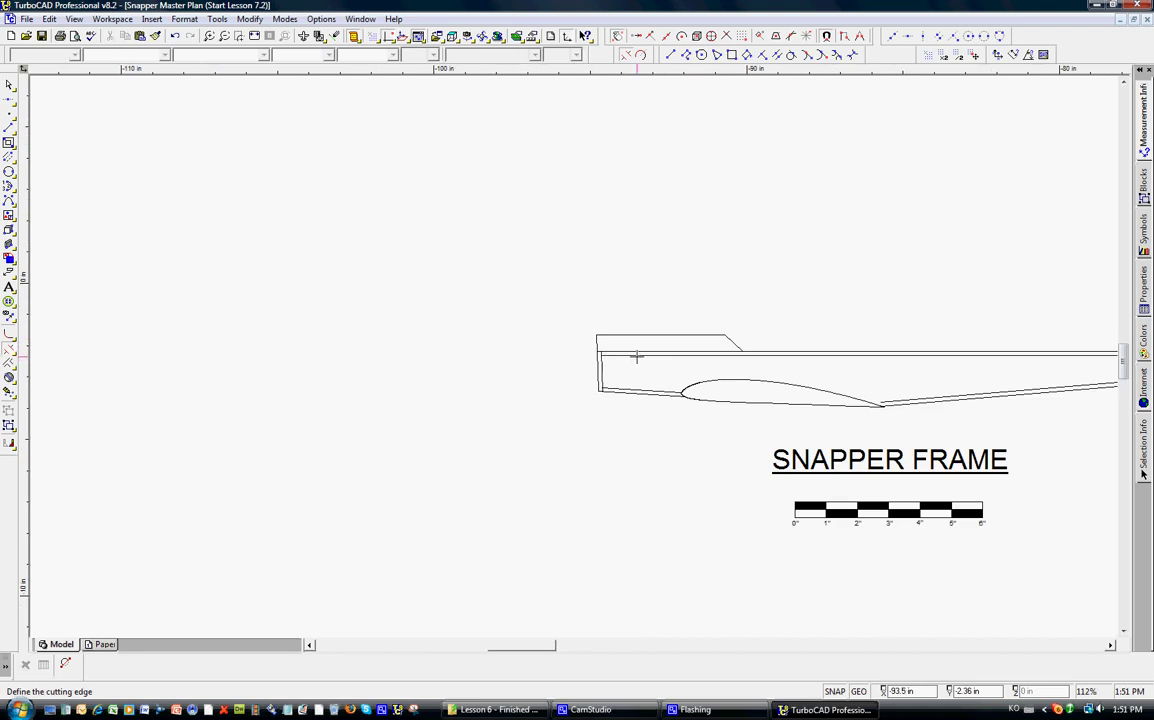
scroll(572, 355, up, 1)
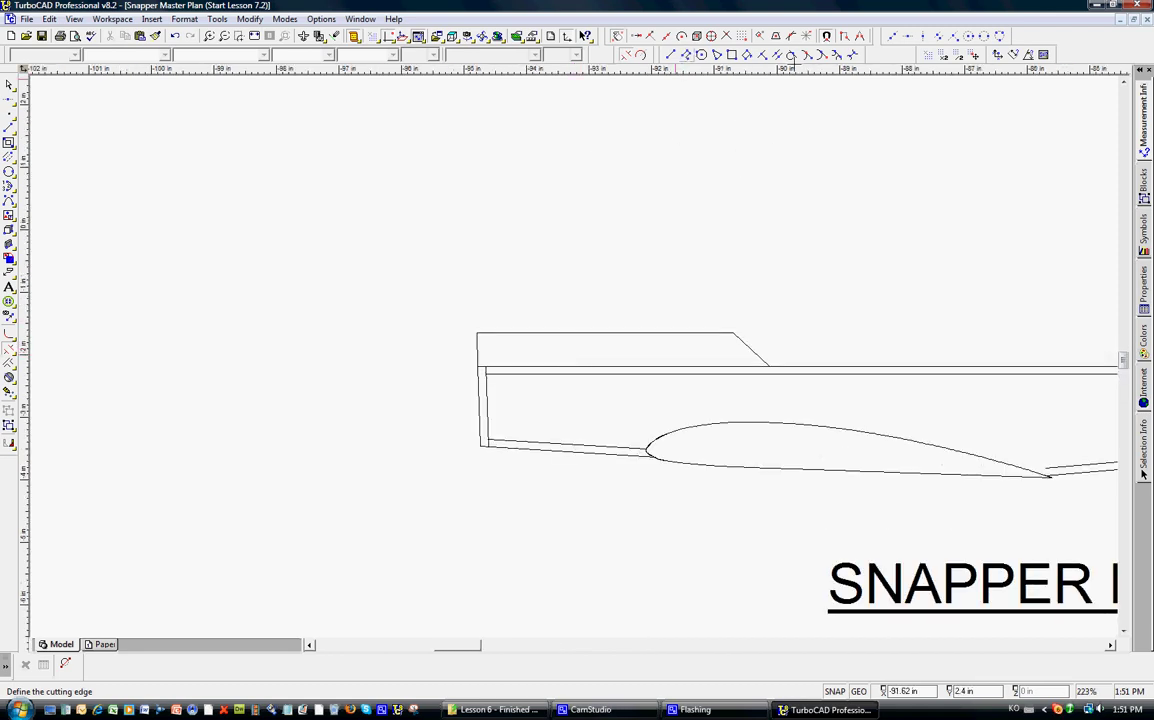
click(700, 52)
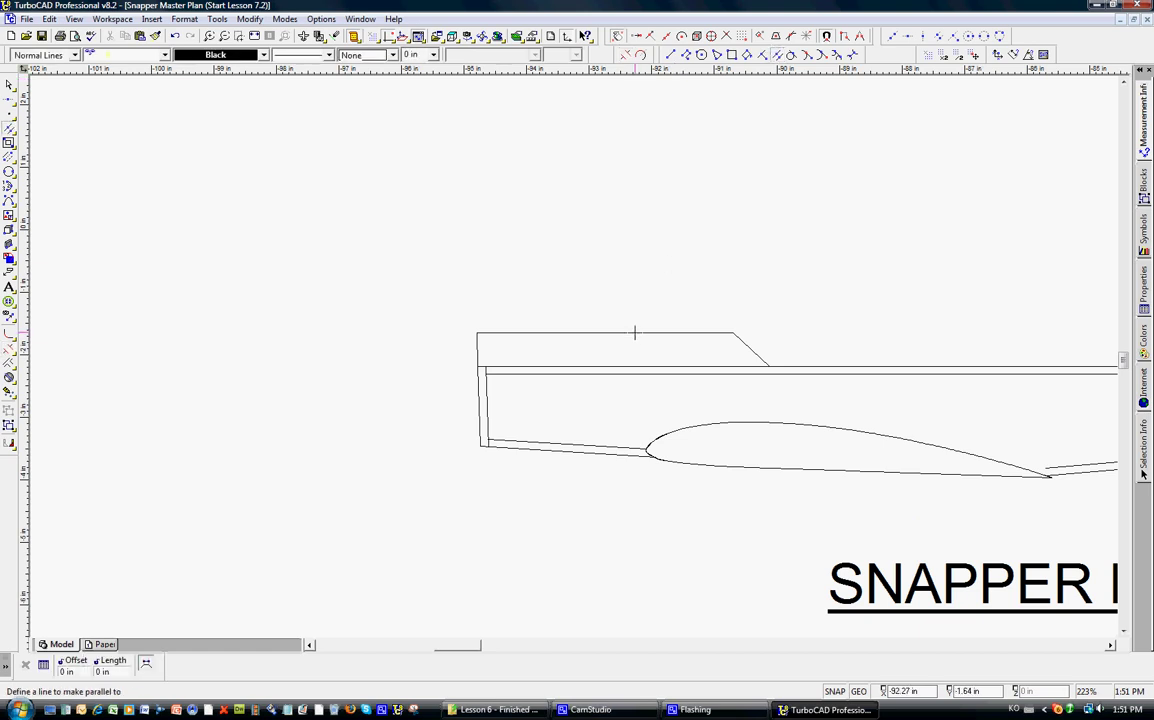
click(634, 332)
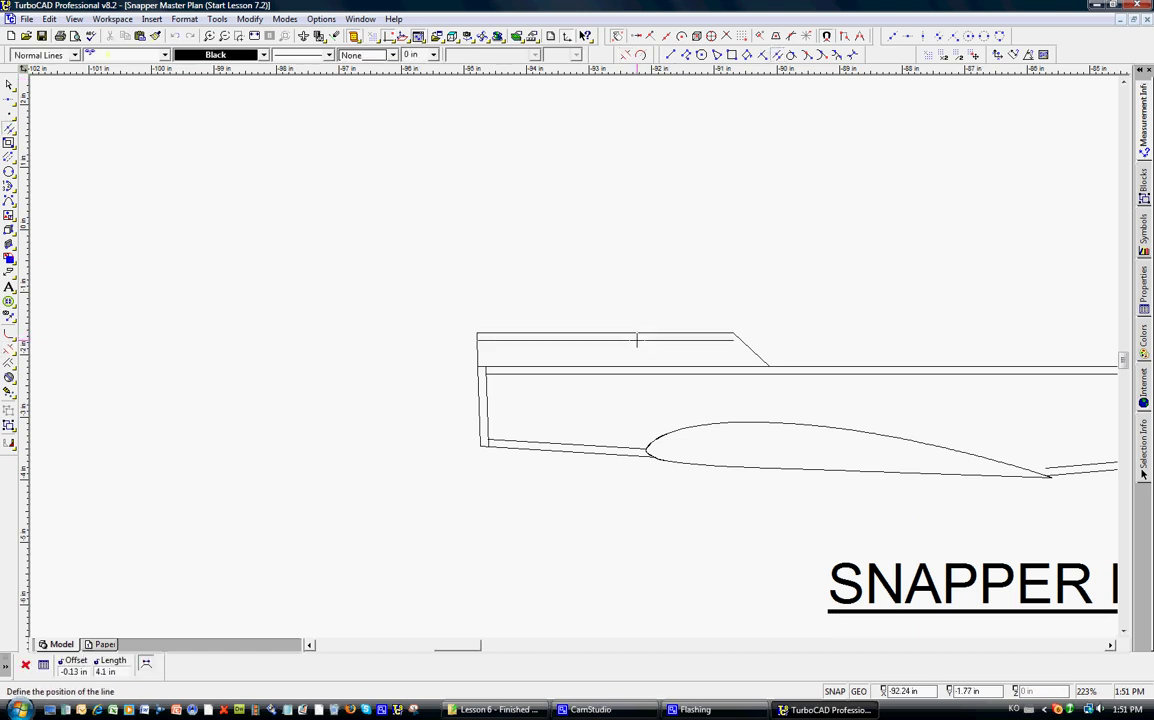
text(-1/)
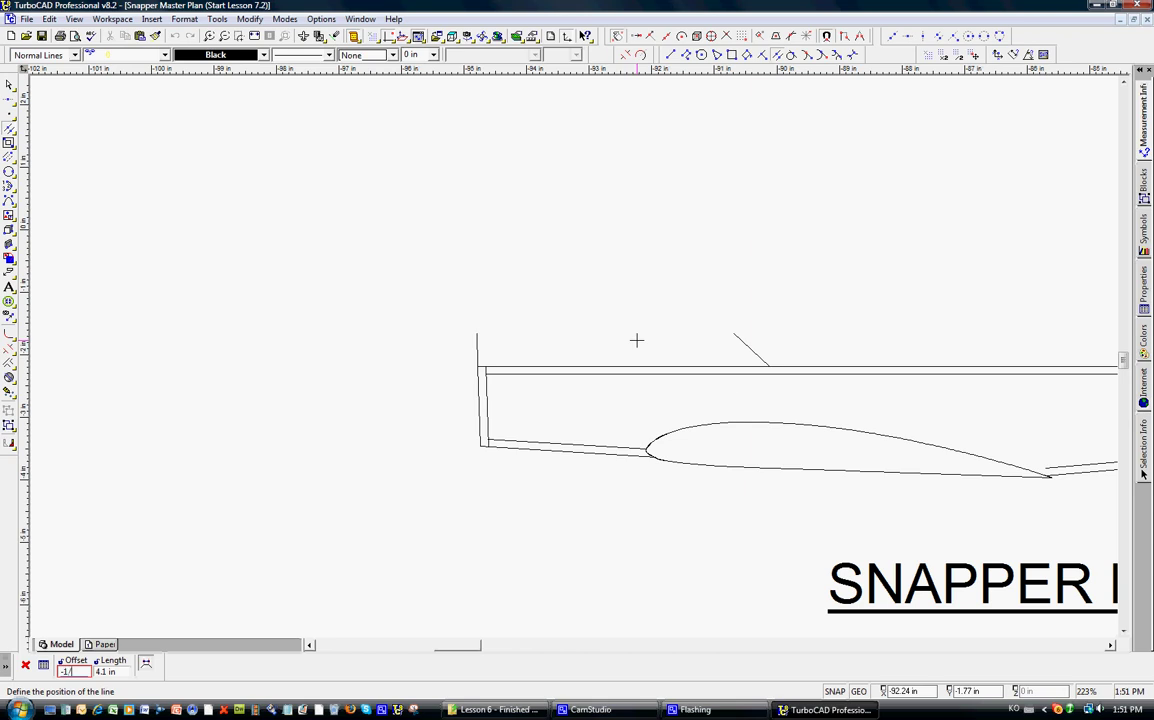
click(636, 340)
Draw a parallel line 1/8 in inside the slanted rear line of the raised nose outline.
click(759, 355)
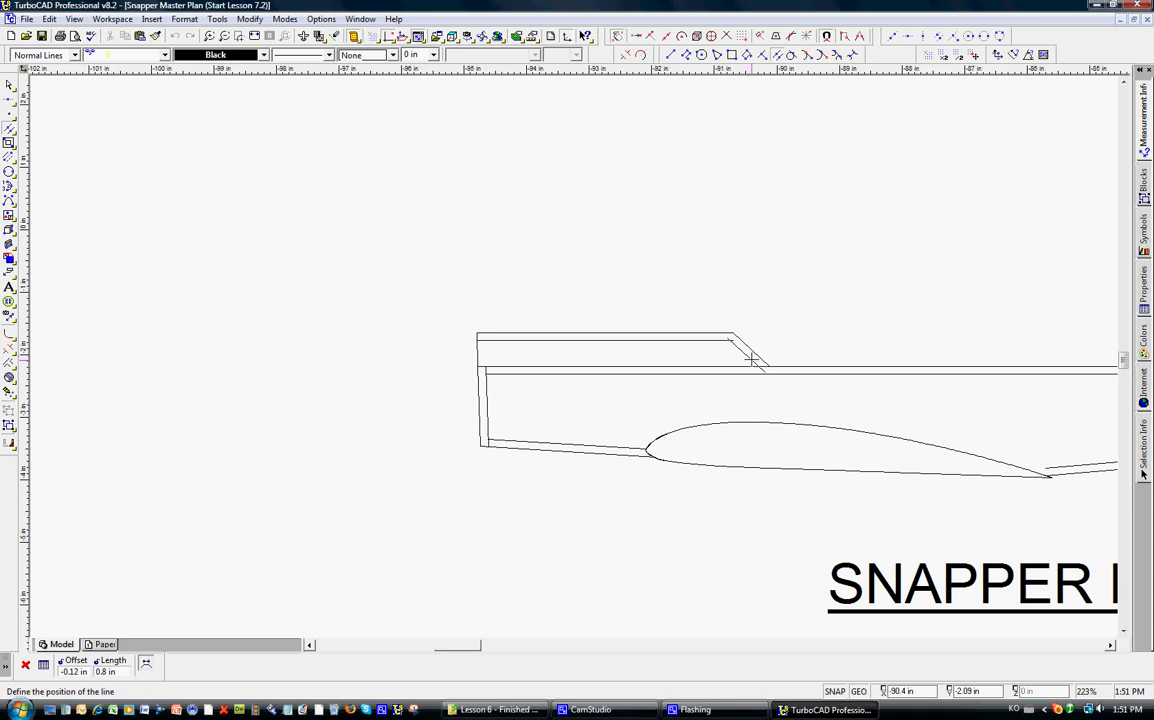
text(-)
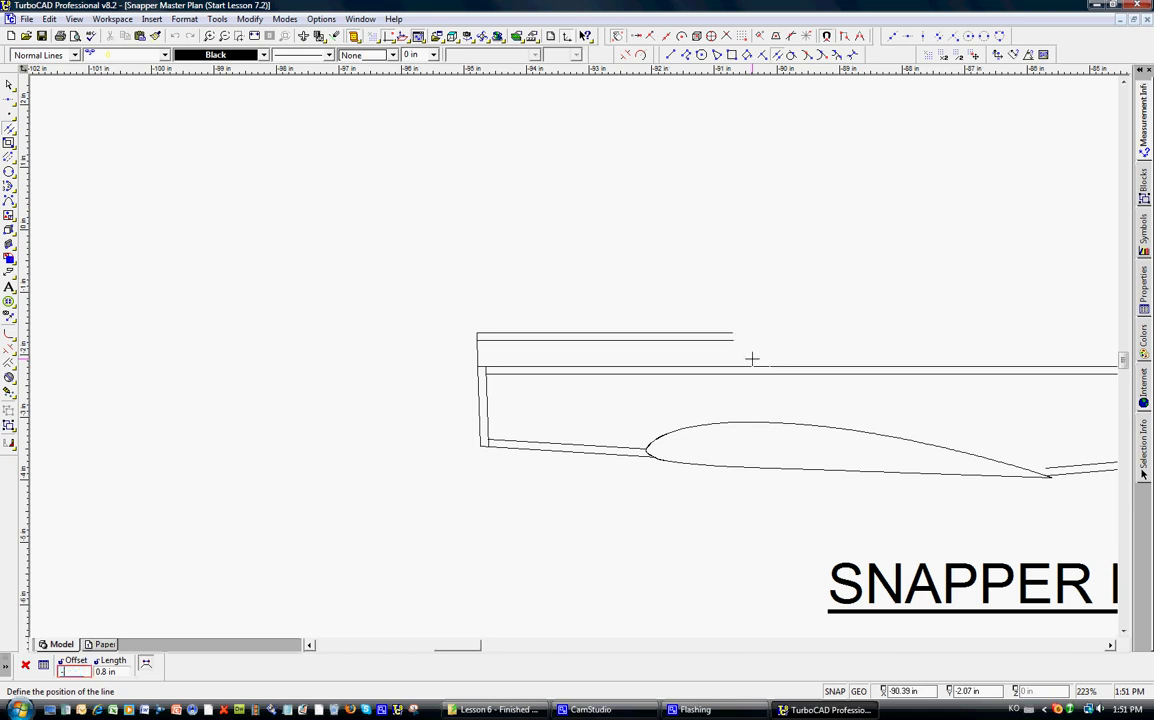
text(90)
key(Return)
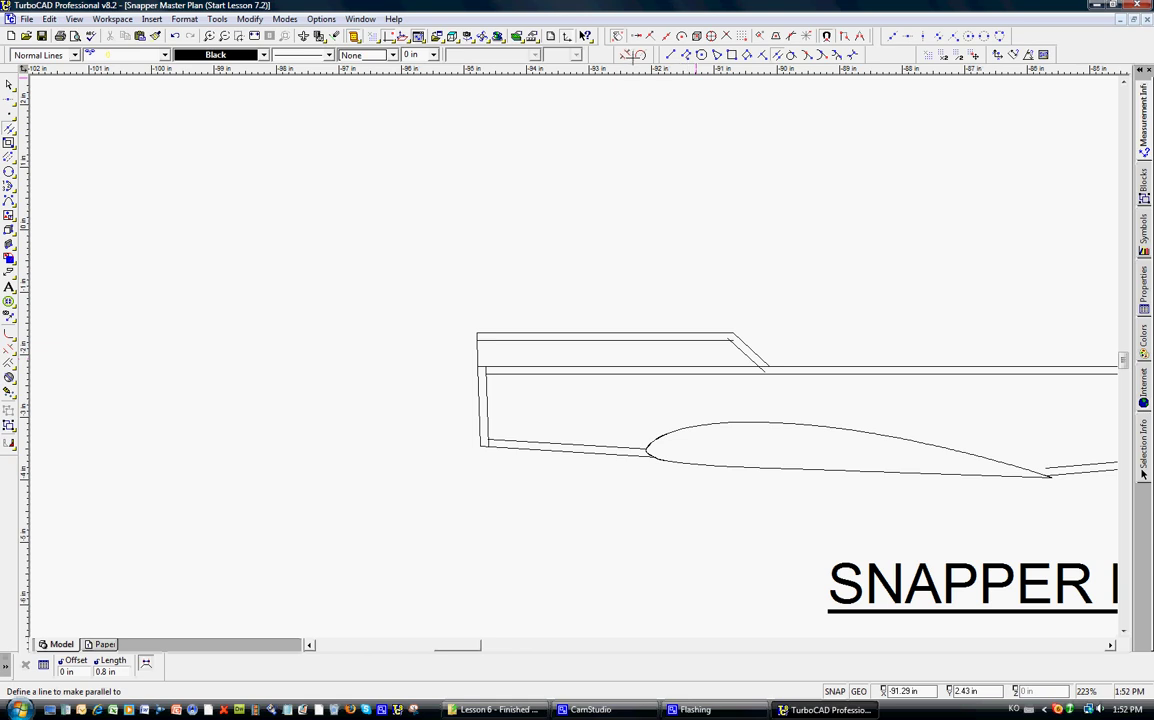
Trim the inner horizontal and slanted offset lines of the raised nose outline at their corner, and cut the slanted one at the fuselage's top line.
click(567, 42)
click(729, 339)
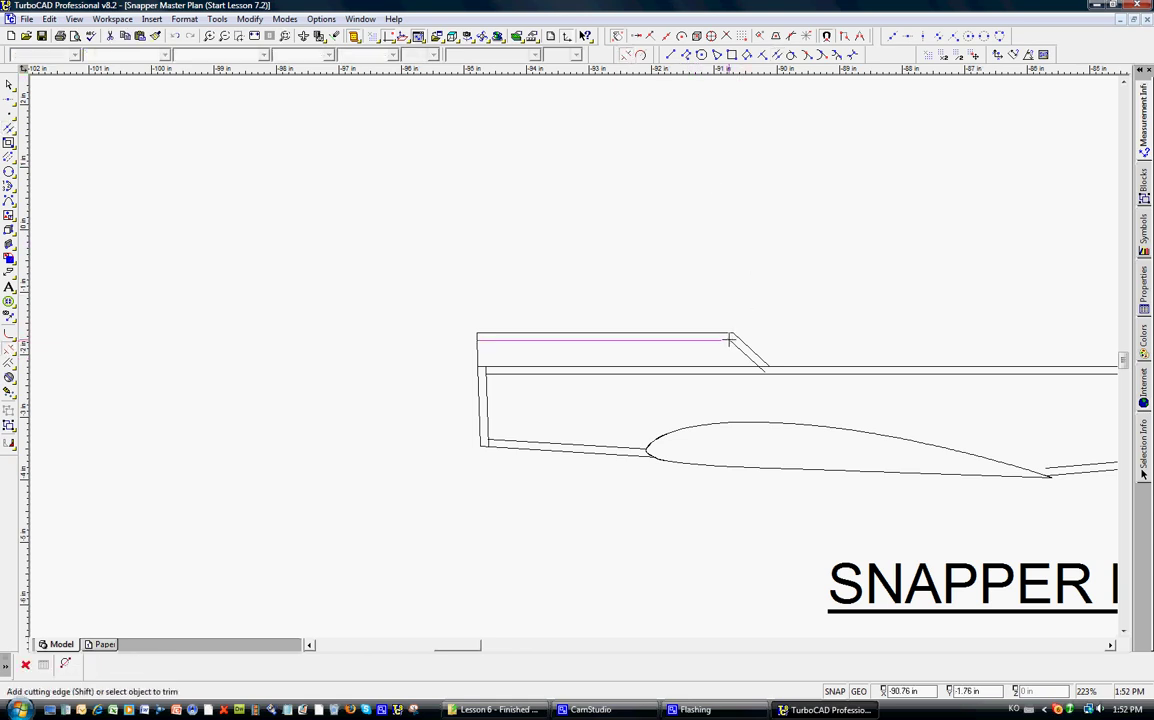
click(732, 354)
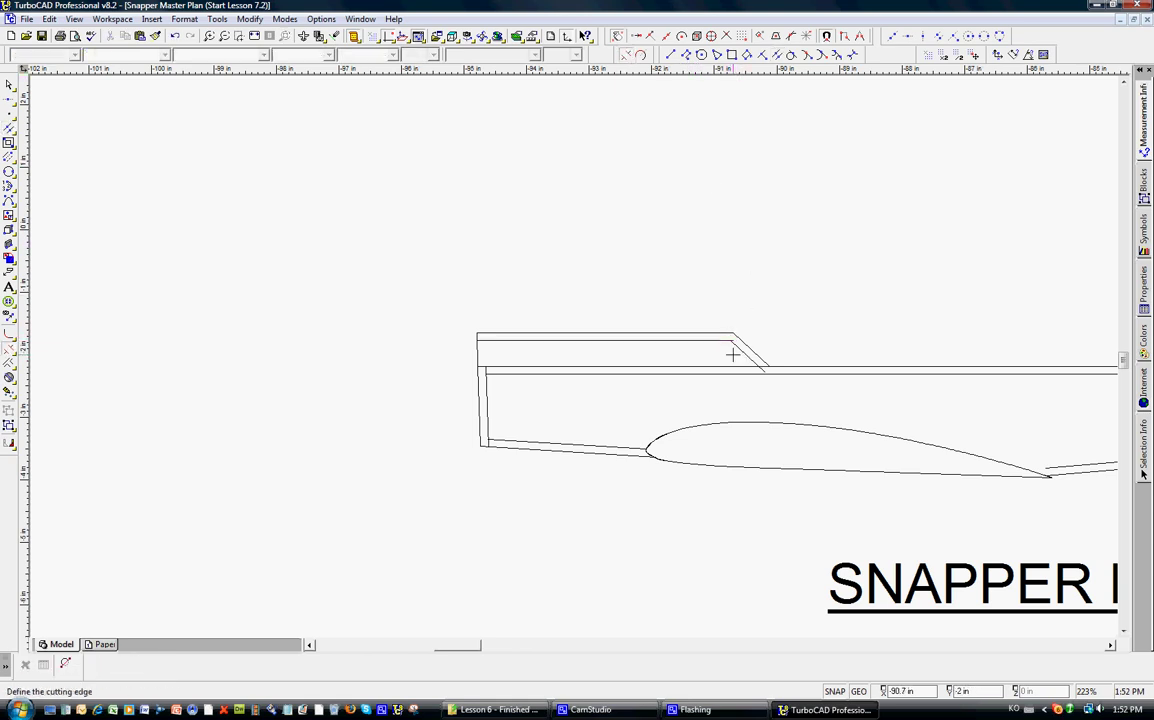
click(762, 368)
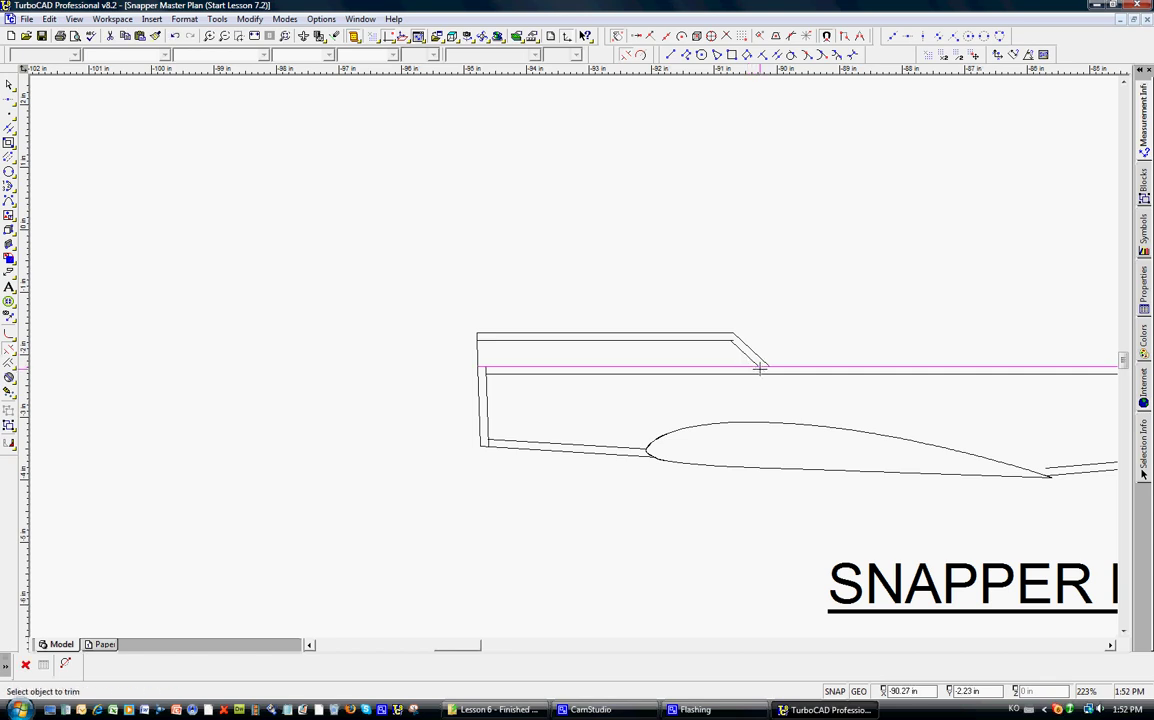
click(741, 347)
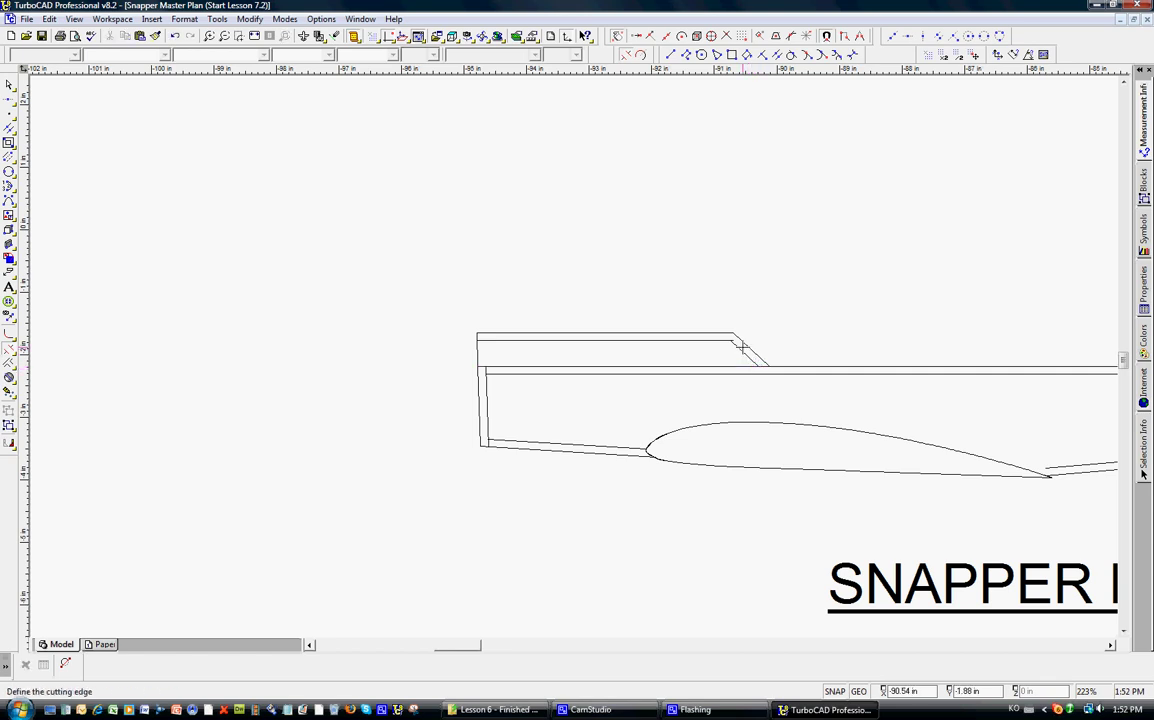
click(734, 343)
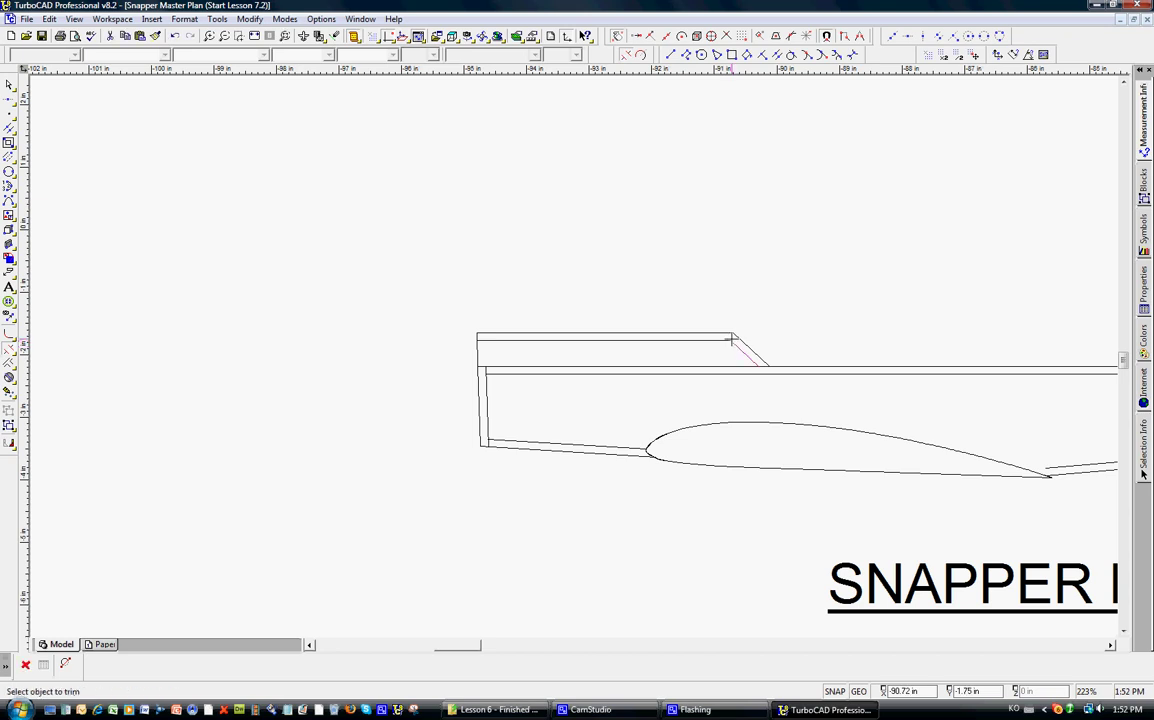
click(731, 348)
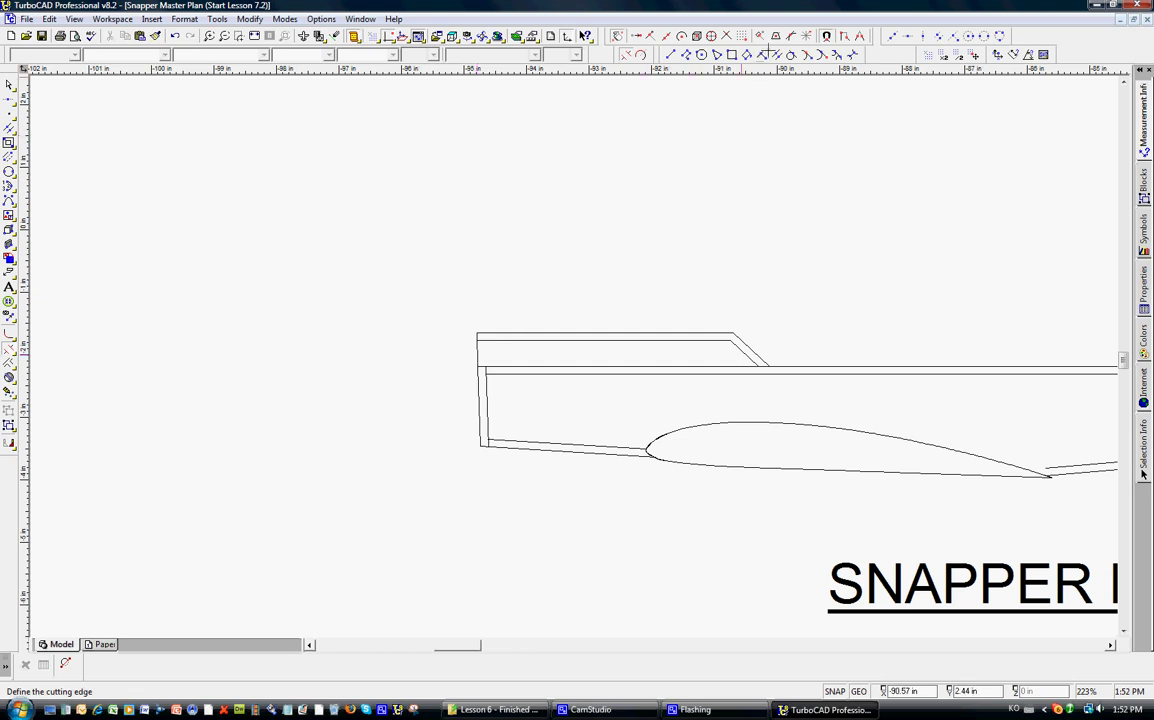
Draw a parallel line 1/8 in inside the short front line of the raised nose outline.
click(700, 54)
click(478, 353)
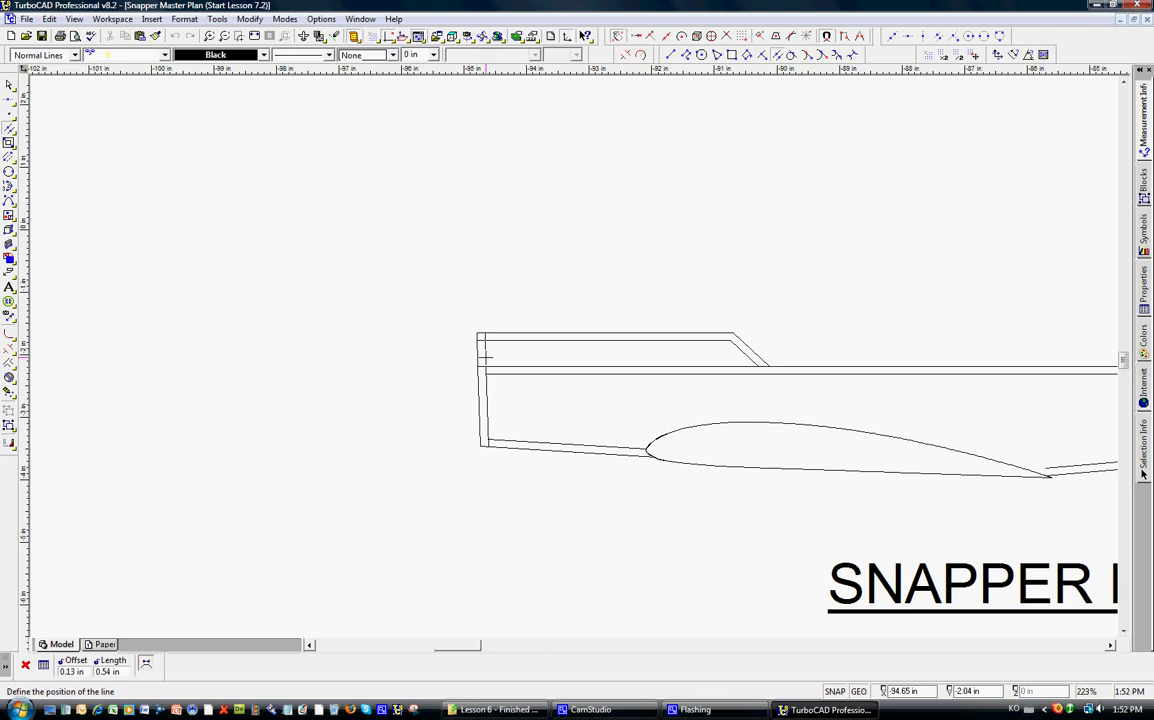
text(1/)
key(Return)
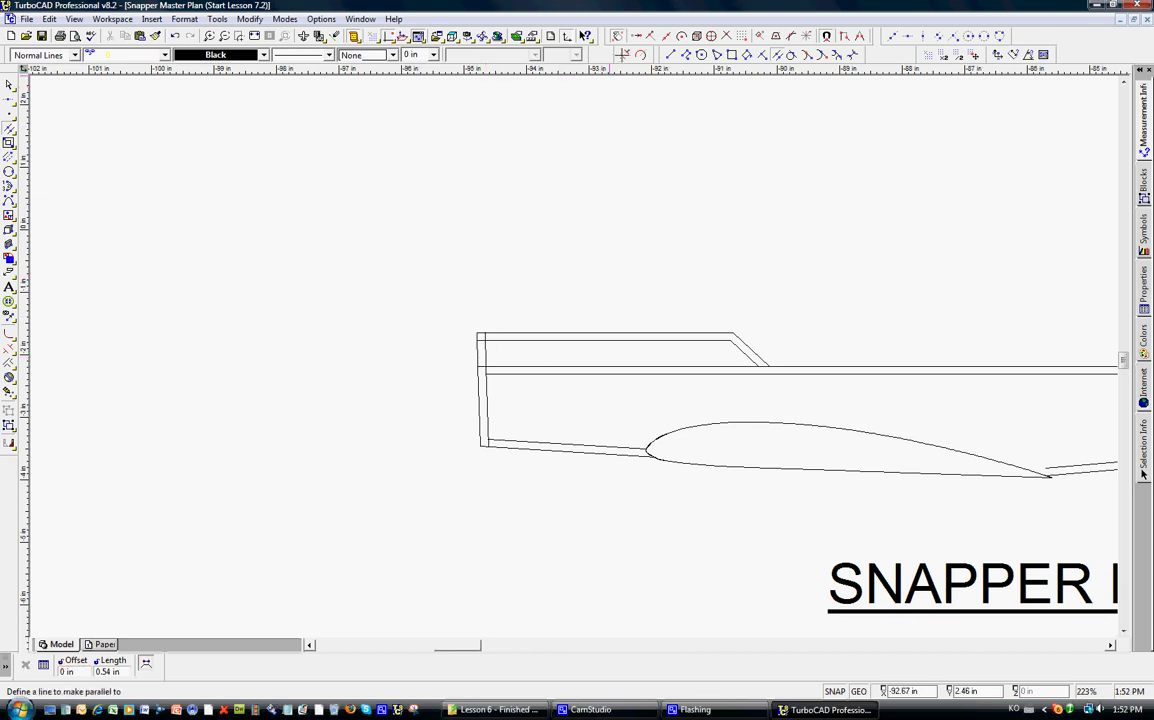
Trim the upper end of the new front offset line at the inner horizontal line of the raised outline.
key(ctrl+t)
click(497, 340)
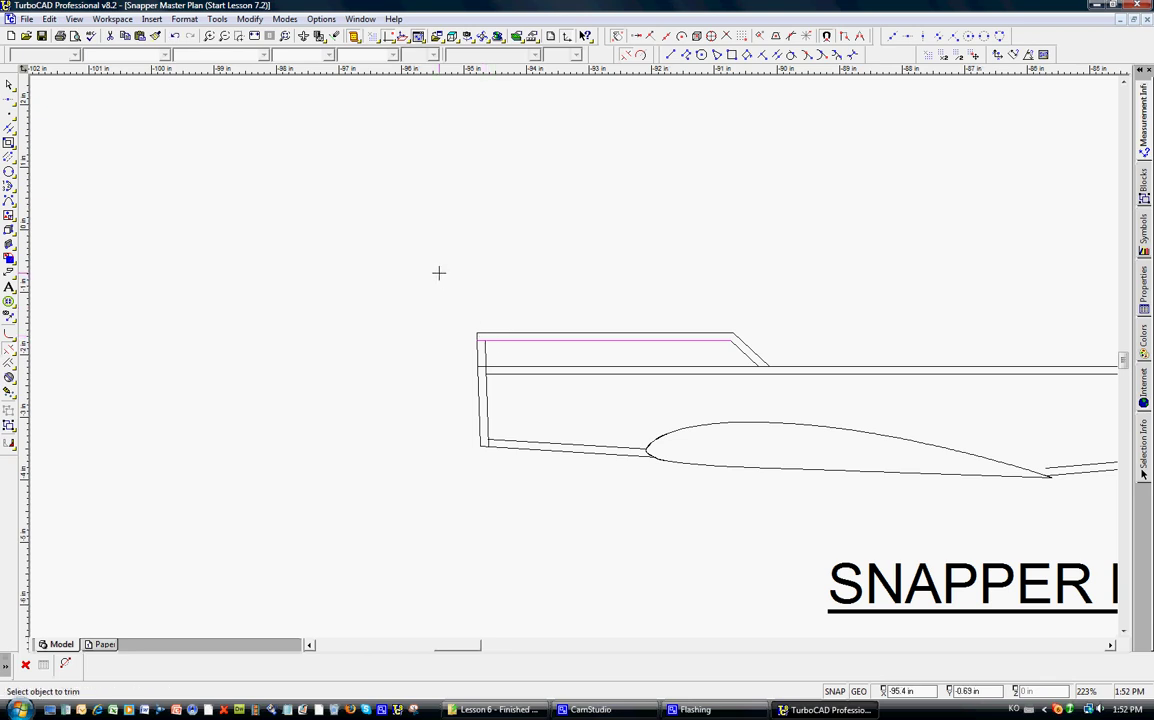
key(Escape)
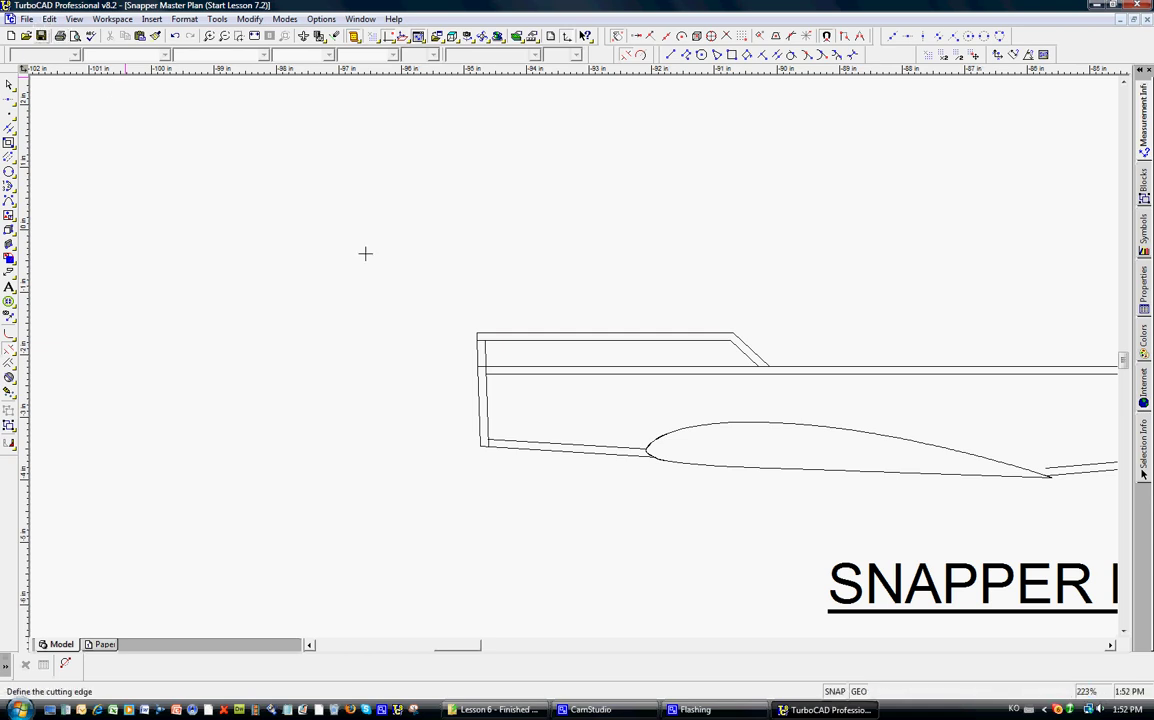
Examine the side-view frame and the reference airplane plan with its former parts P-1 to P-4.
scroll(585, 352, down, 2)
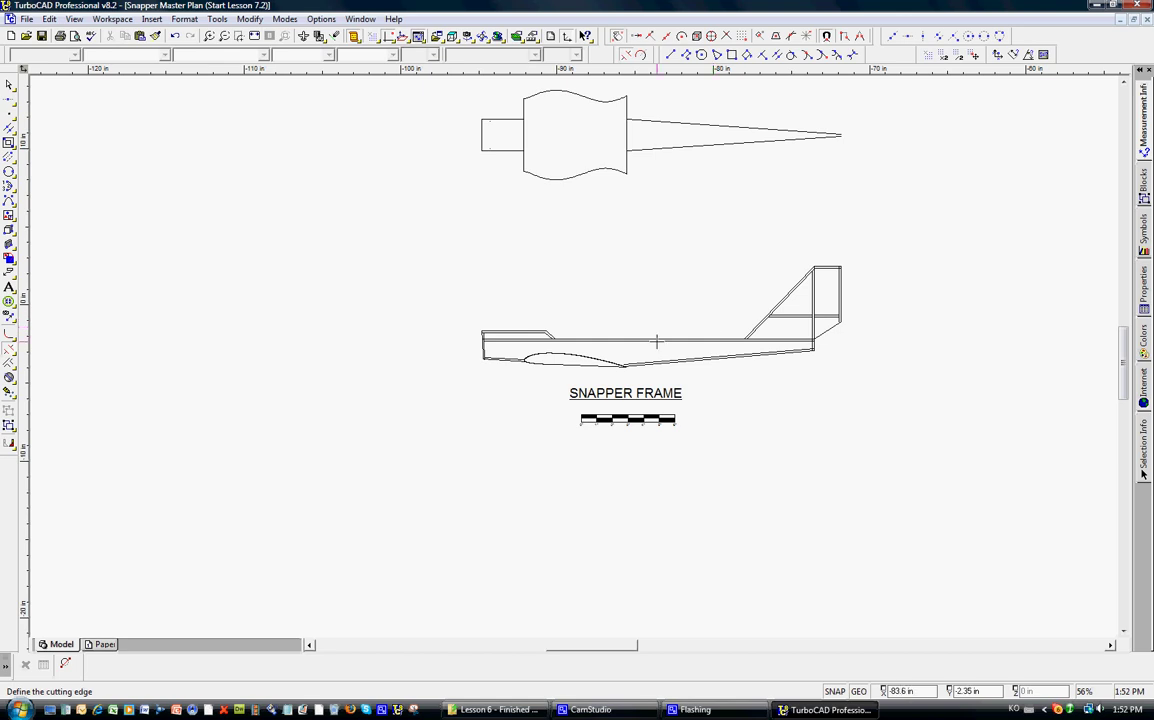
scroll(572, 355, up, 1)
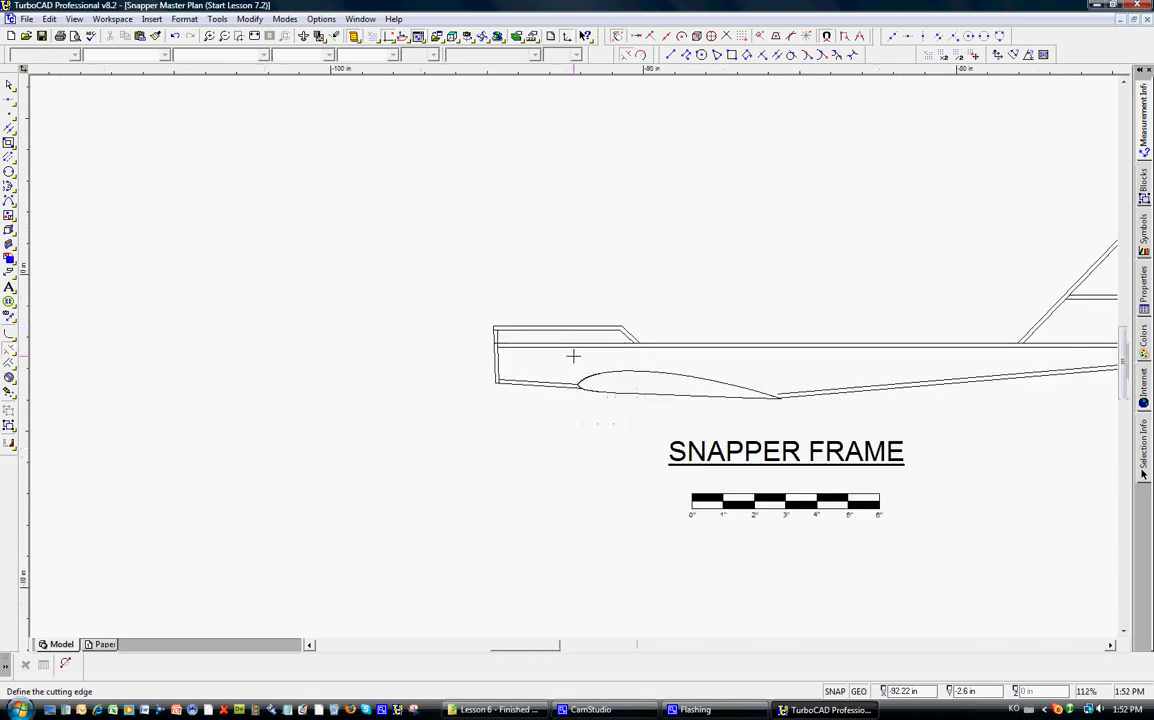
scroll(572, 355, down, 1)
scroll(572, 355, up, 1)
scroll(572, 353, down, 2)
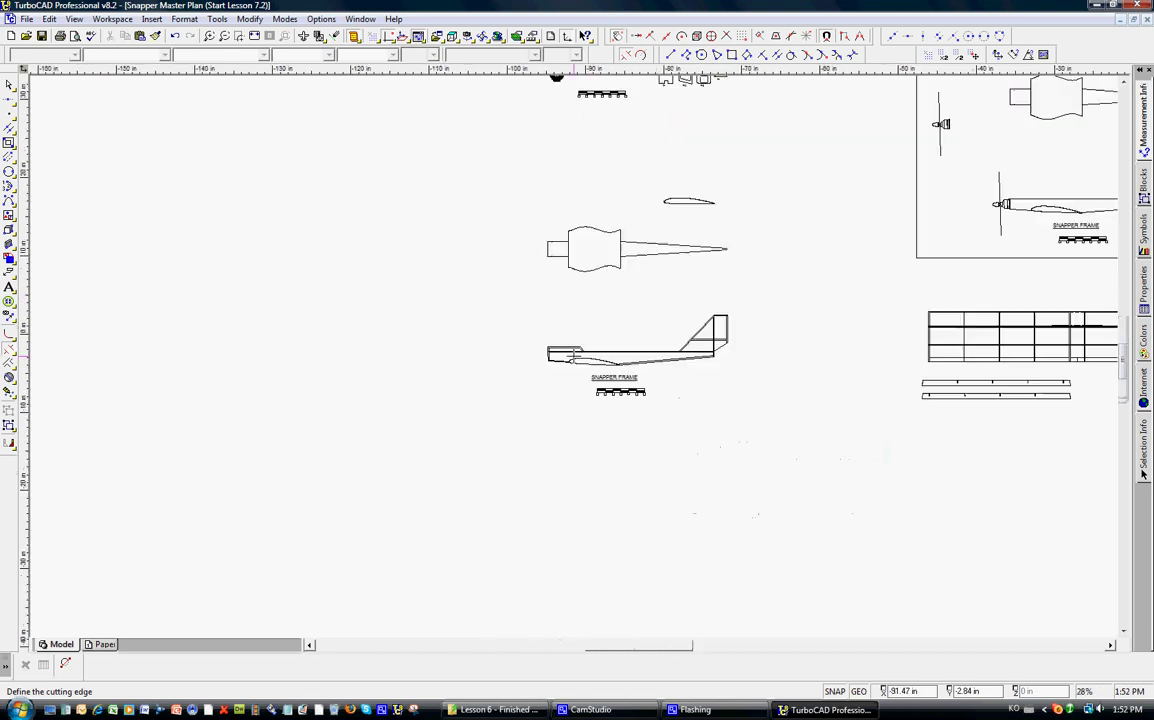
scroll(569, 347, down, 1)
scroll(569, 347, up, 2)
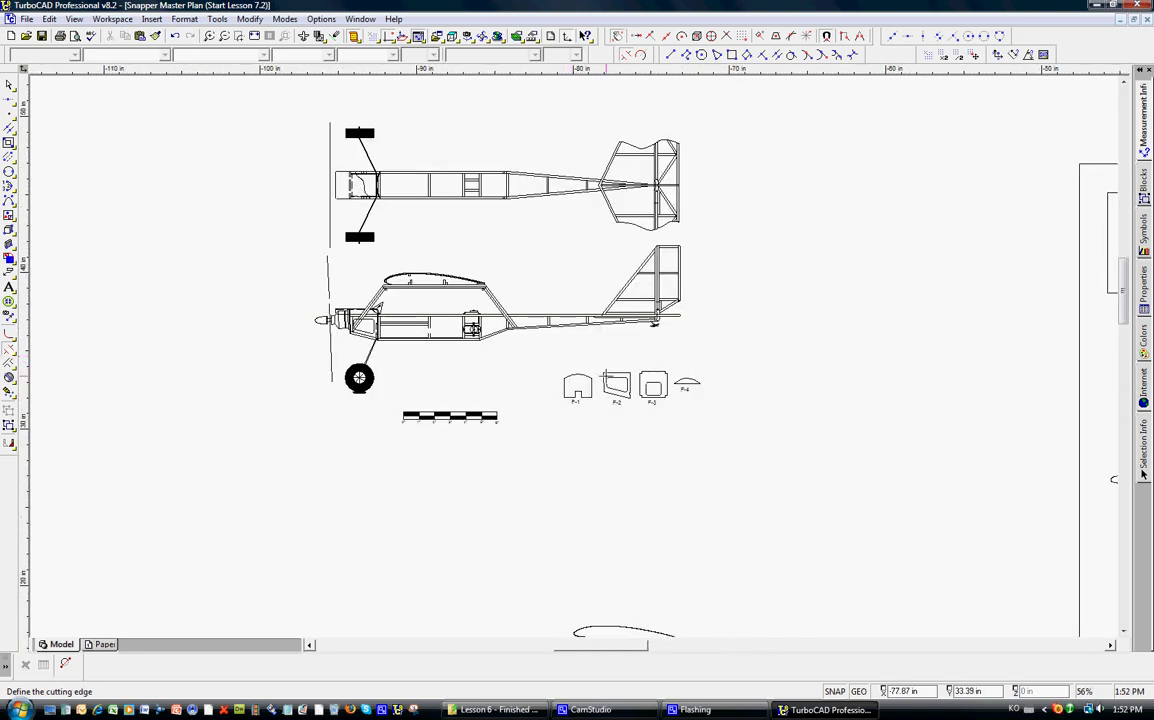
click(10, 85)
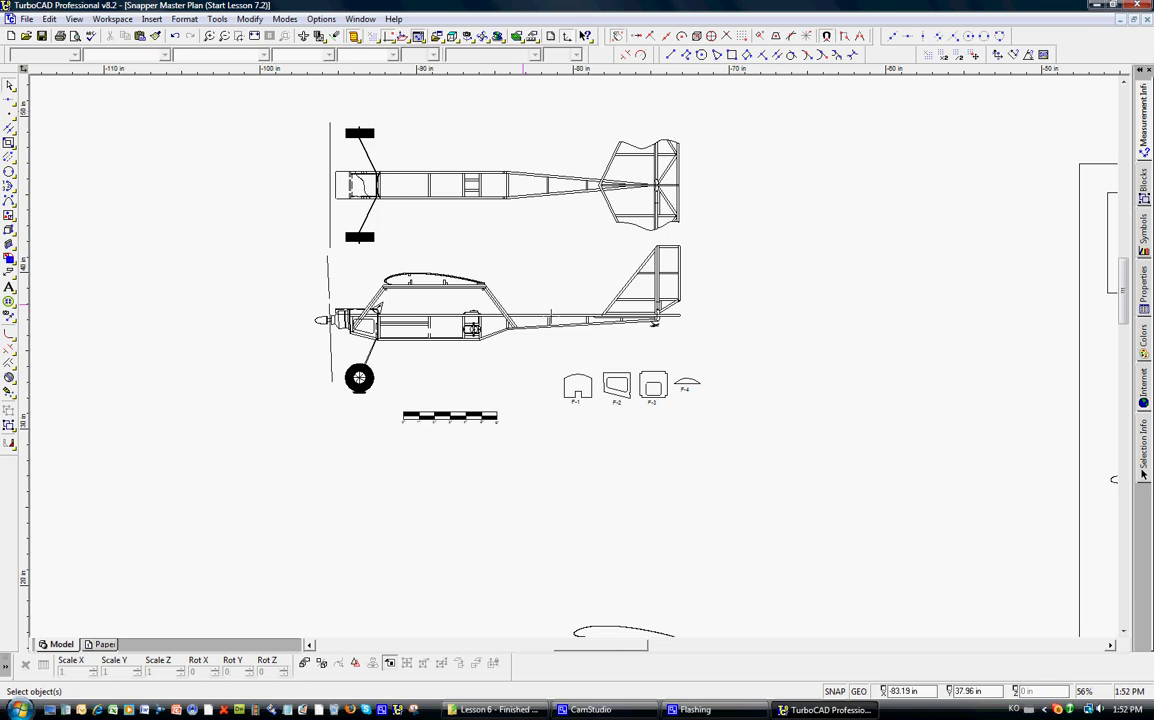
drag(535, 356, 729, 428)
click(598, 451)
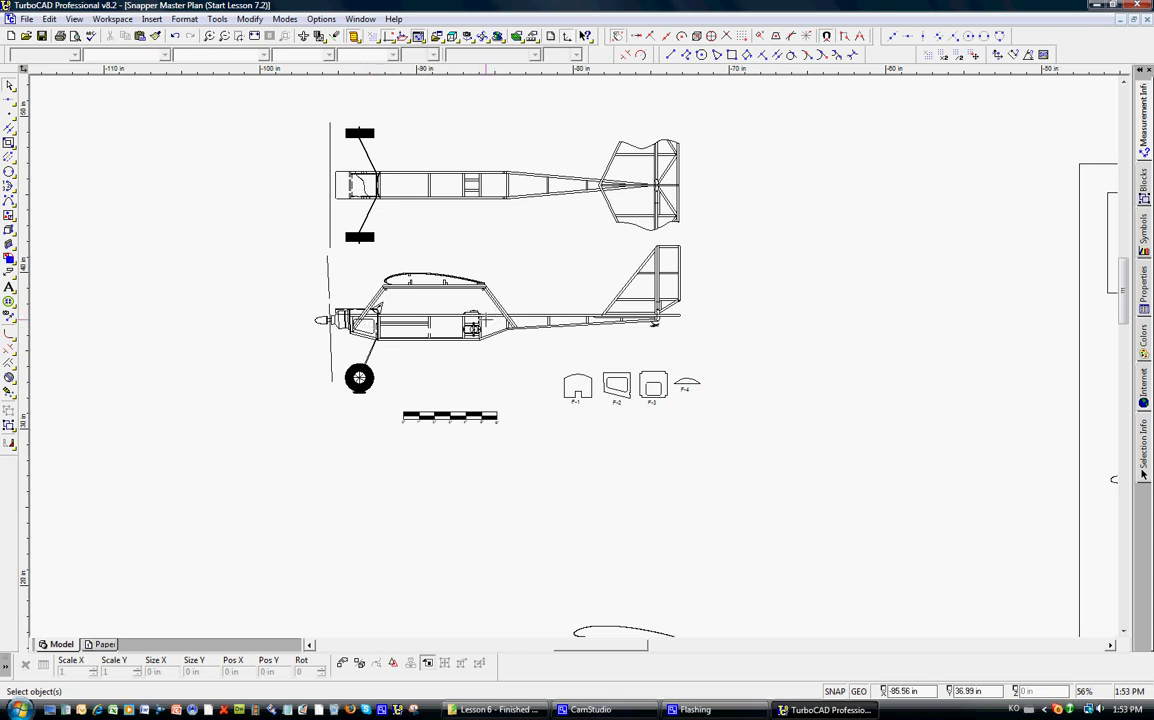
Delete the upper halves of the wing's front and rear edge lines in the Snapper top view.
scroll(573, 356, down, 1)
scroll(573, 356, up, 1)
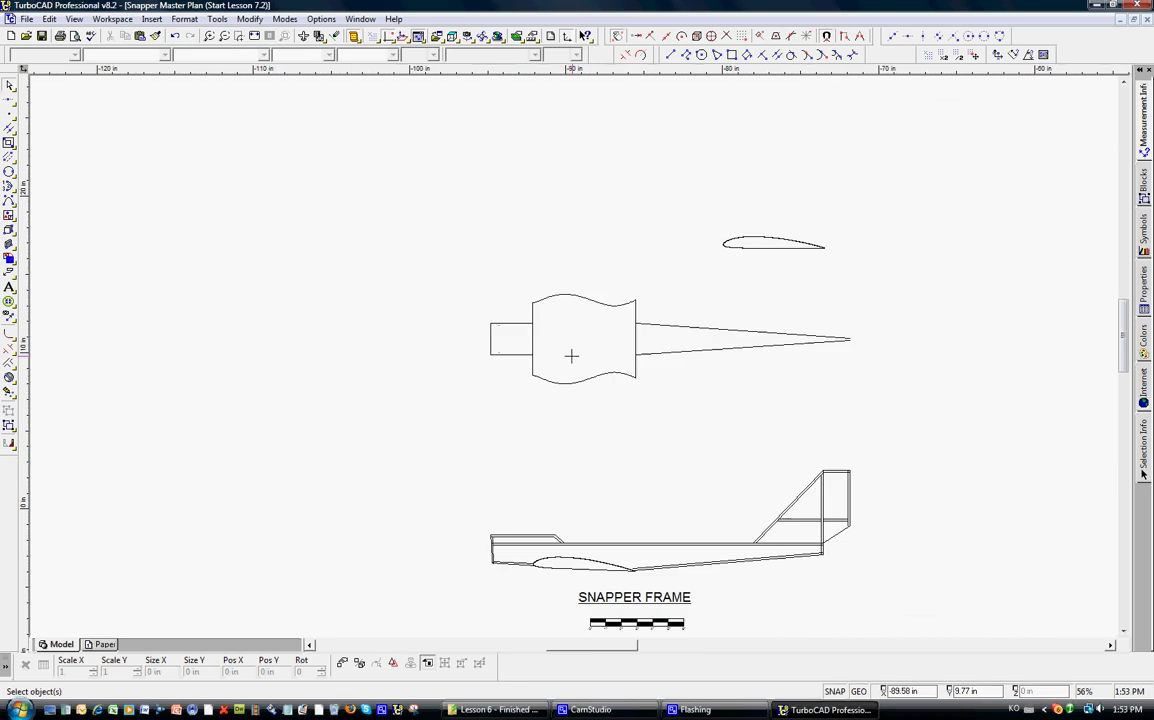
scroll(530, 289, up, 1)
scroll(530, 289, down, 1)
scroll(573, 355, up, 1)
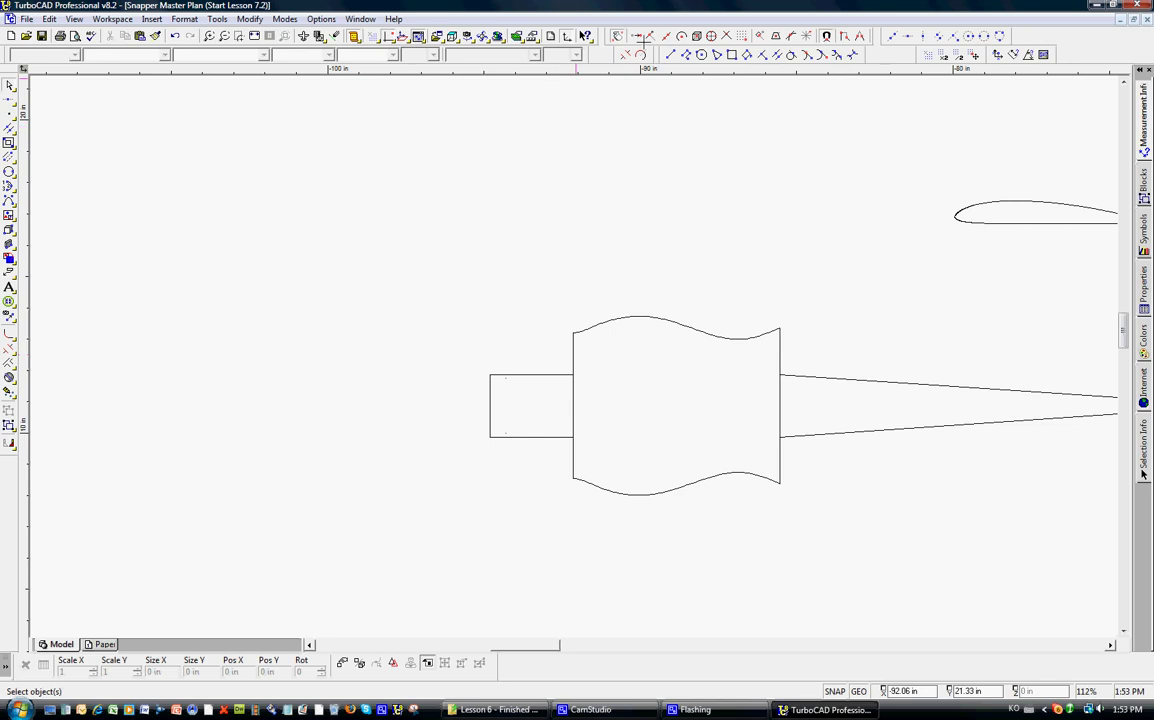
click(573, 353)
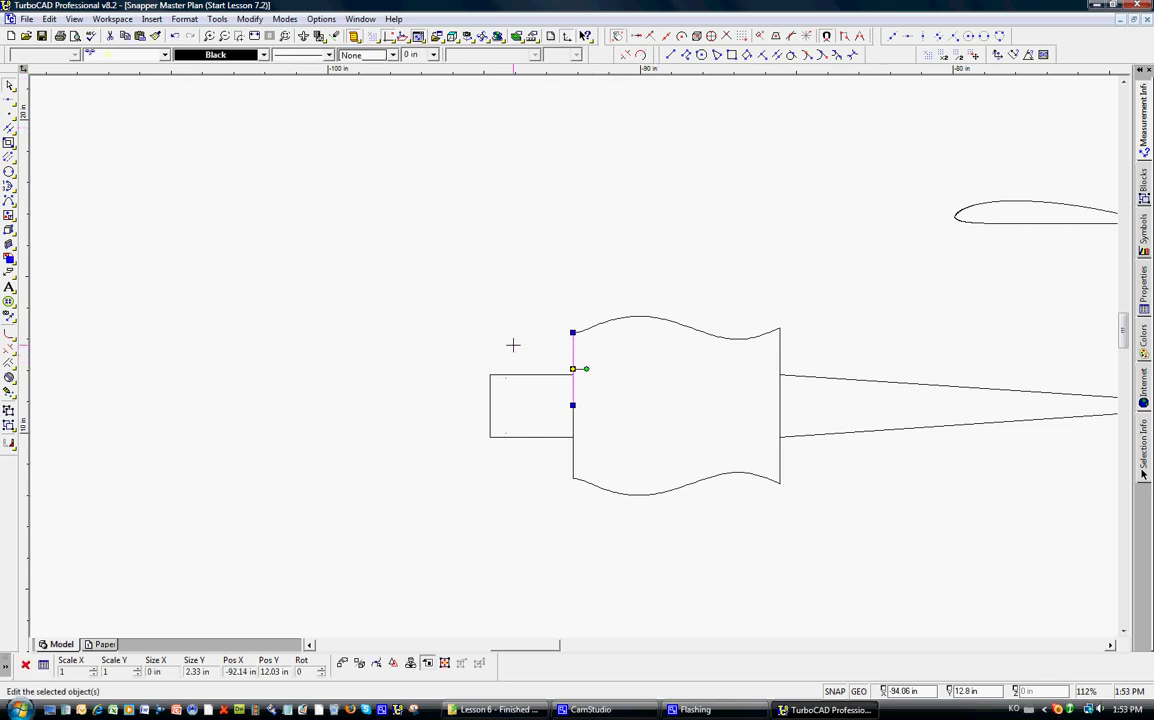
key(Delete)
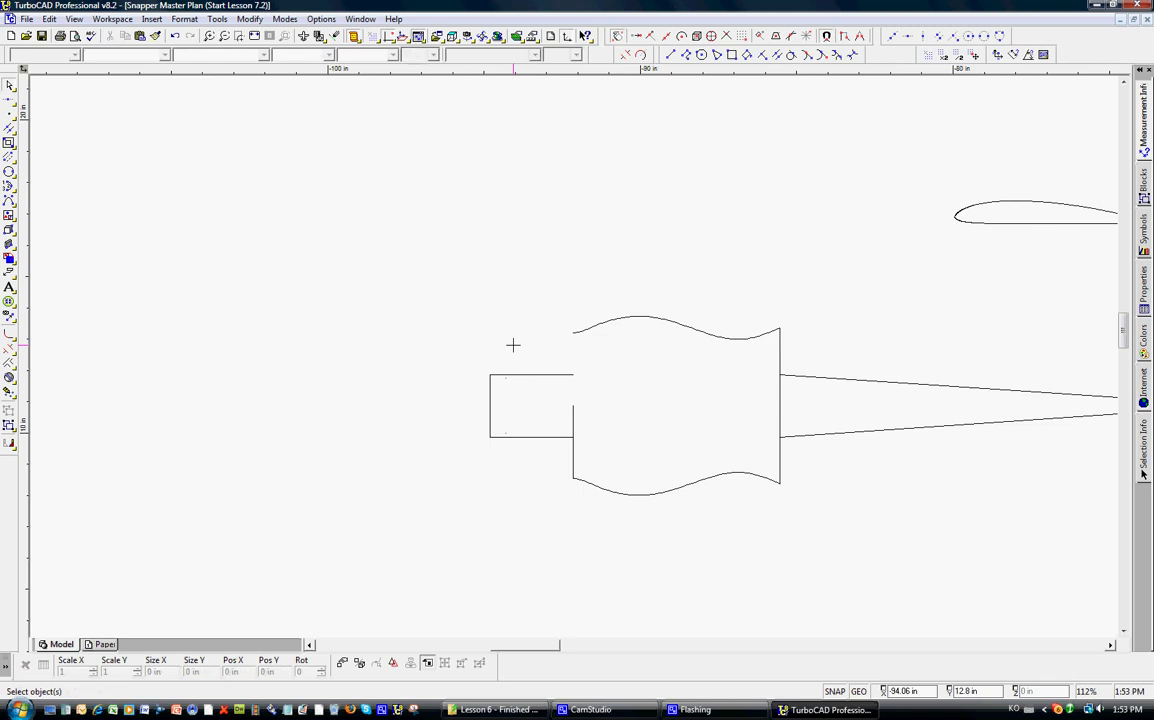
click(776, 386)
key(Delete)
Draw a line across the wing gap joining the upper fuselage edge of the nose section to the start of the tapered tail edge.
click(670, 55)
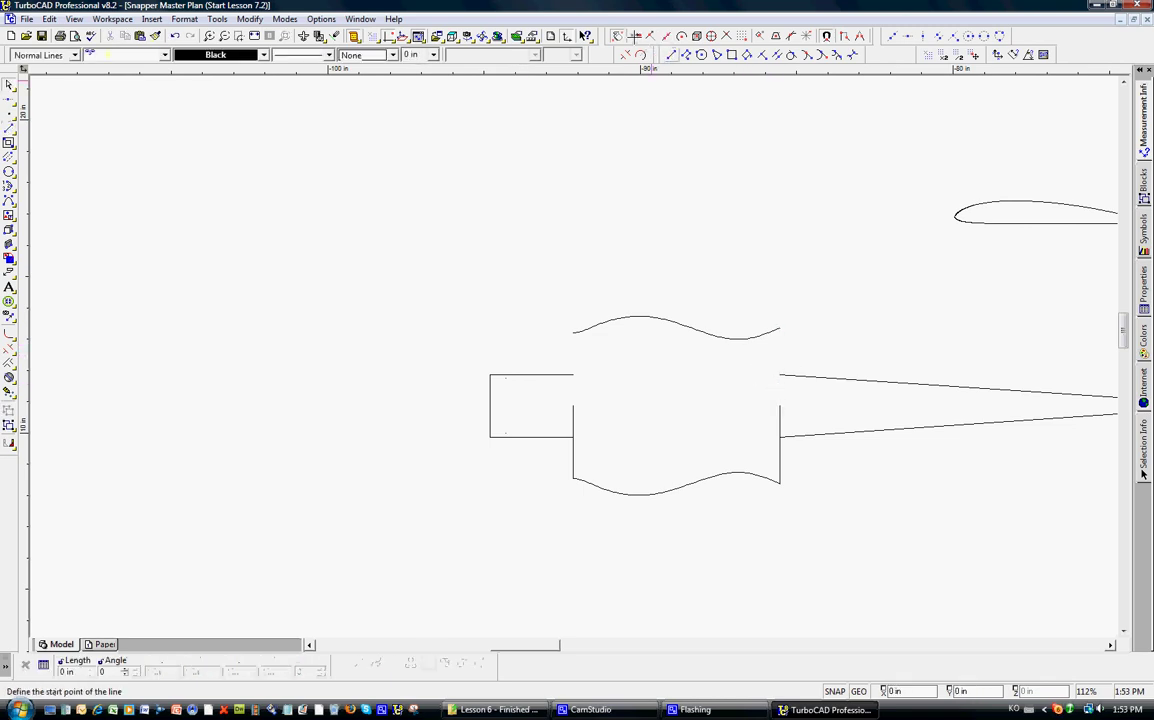
click(636, 37)
click(573, 376)
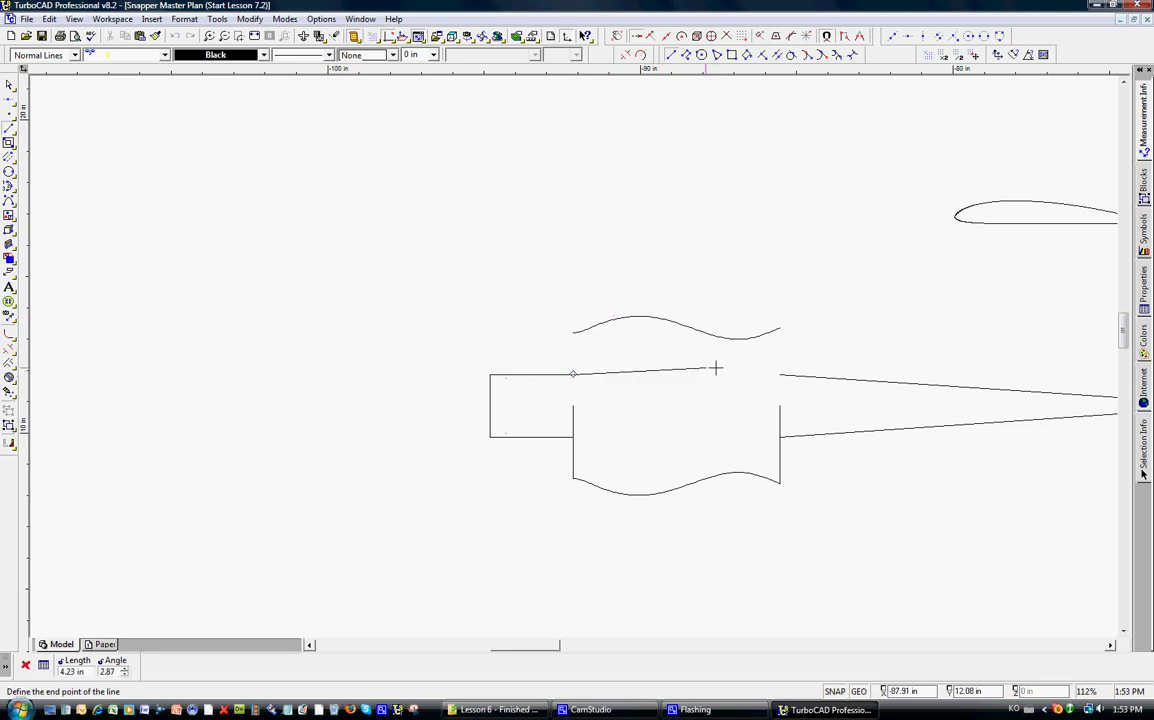
click(780, 375)
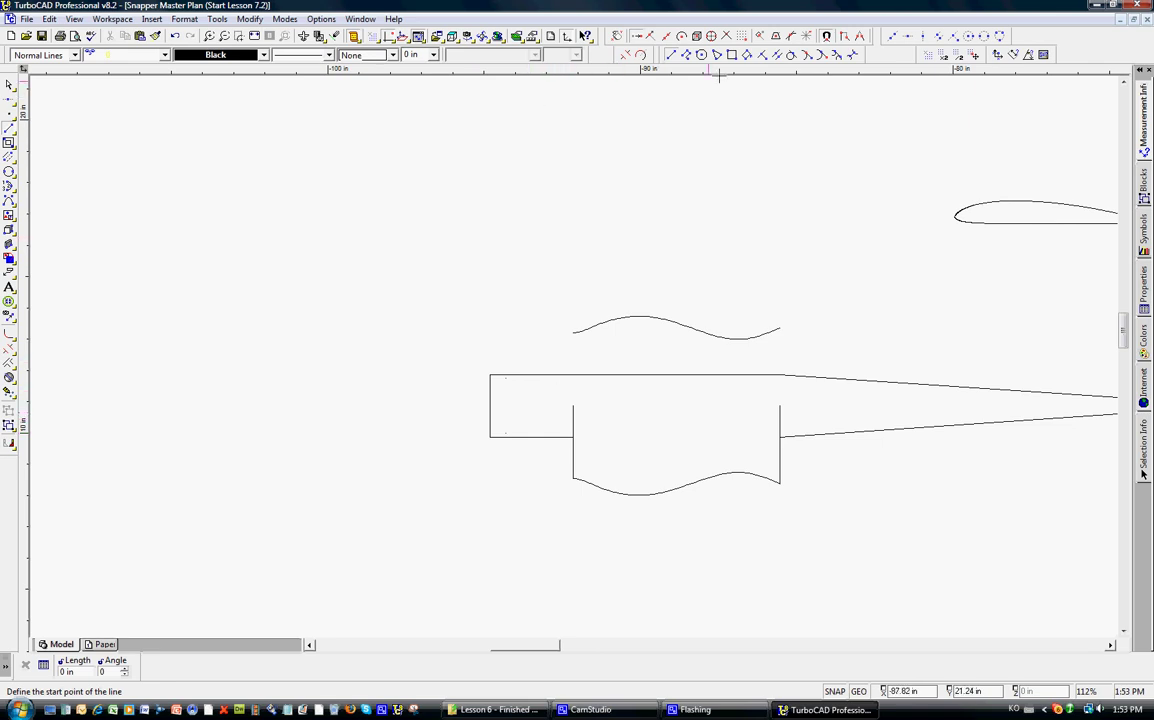
Draw a parallel line 1/8 in inside the front nose line of the top view, using an offset of -1/8.
click(777, 54)
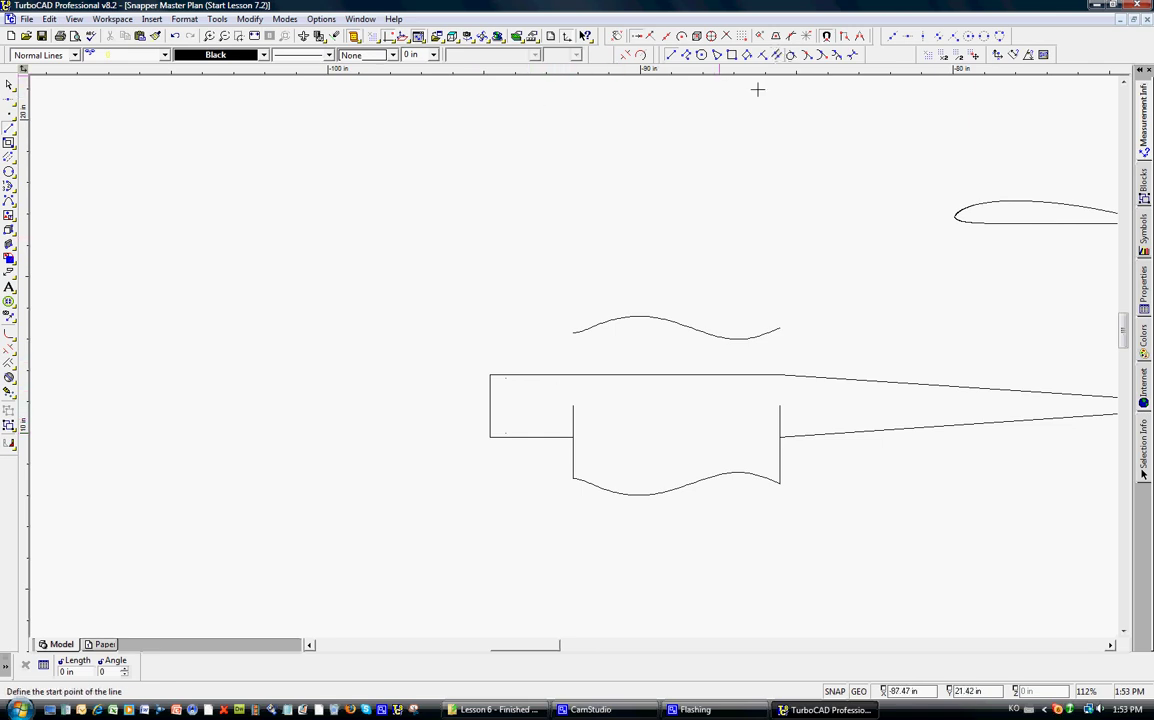
click(489, 397)
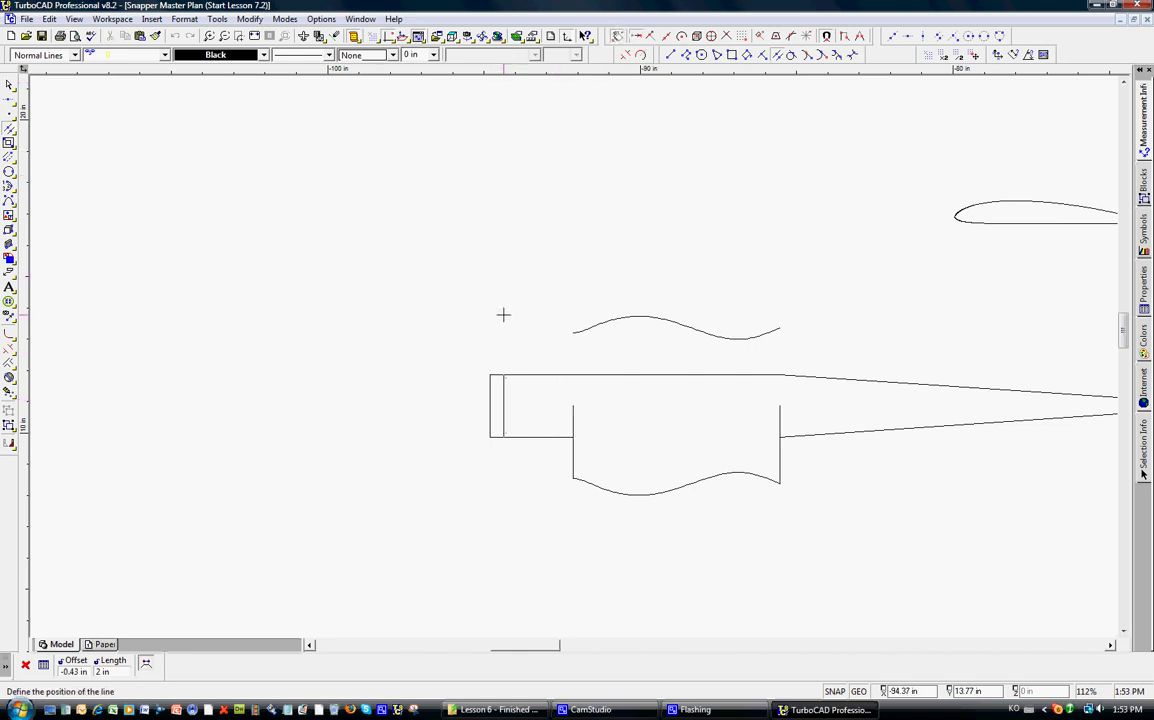
key(Tab)
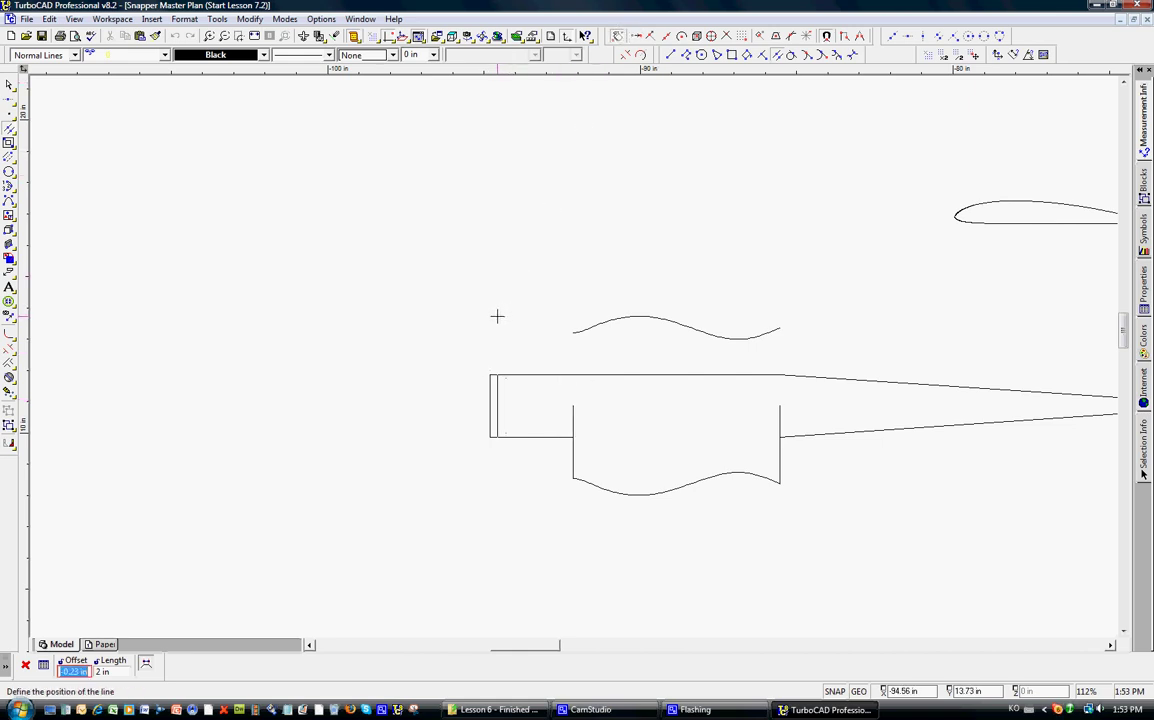
text(-1/8)
key(Return)
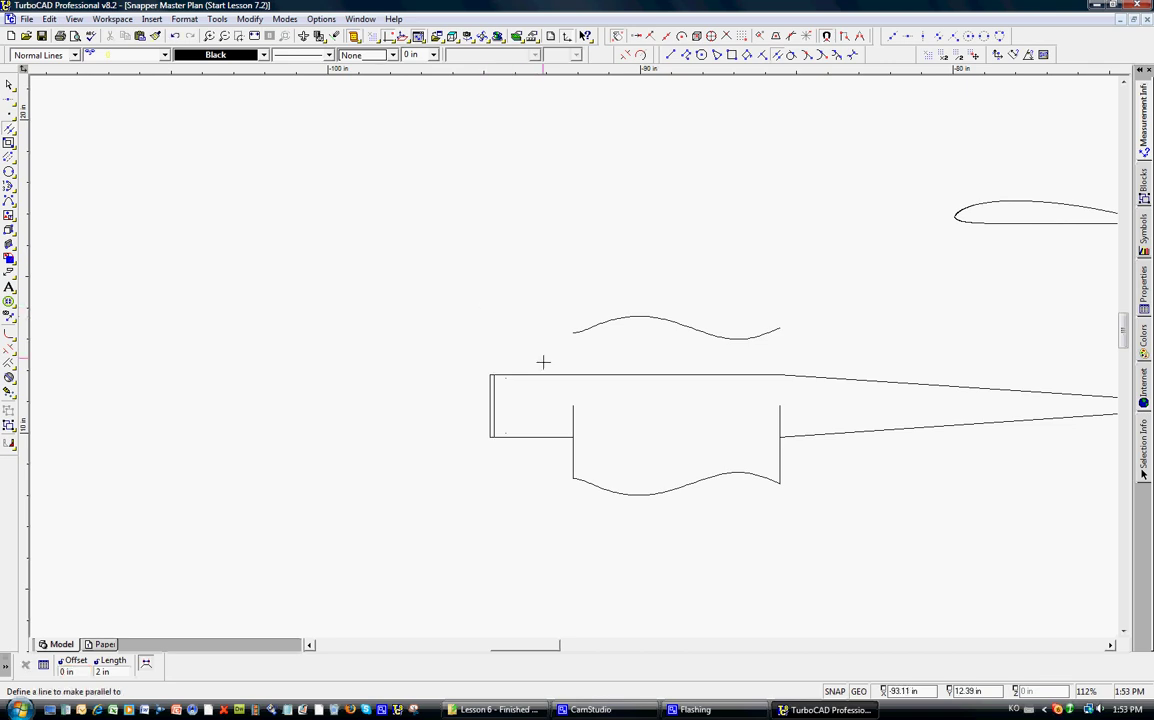
Draw parallel lines 1/8 in inside the upper and lower side edges of the nose section, with offsets -1/8 and 1/8.
click(543, 375)
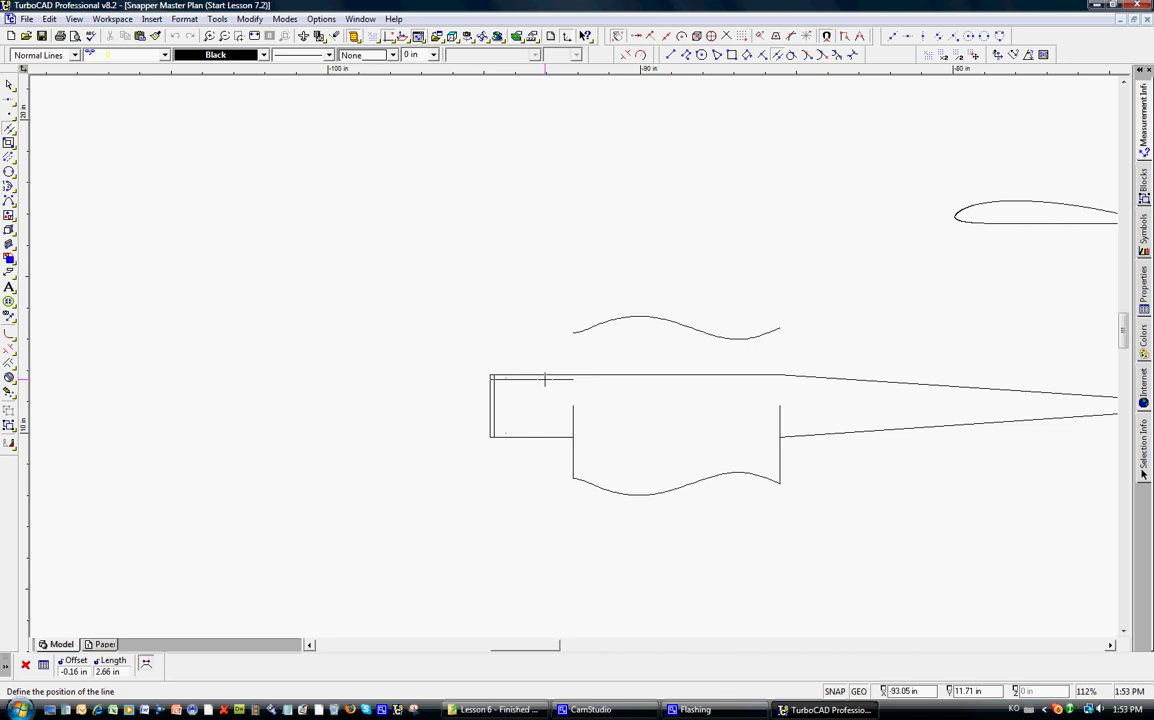
key(Tab)
text(-1/8)
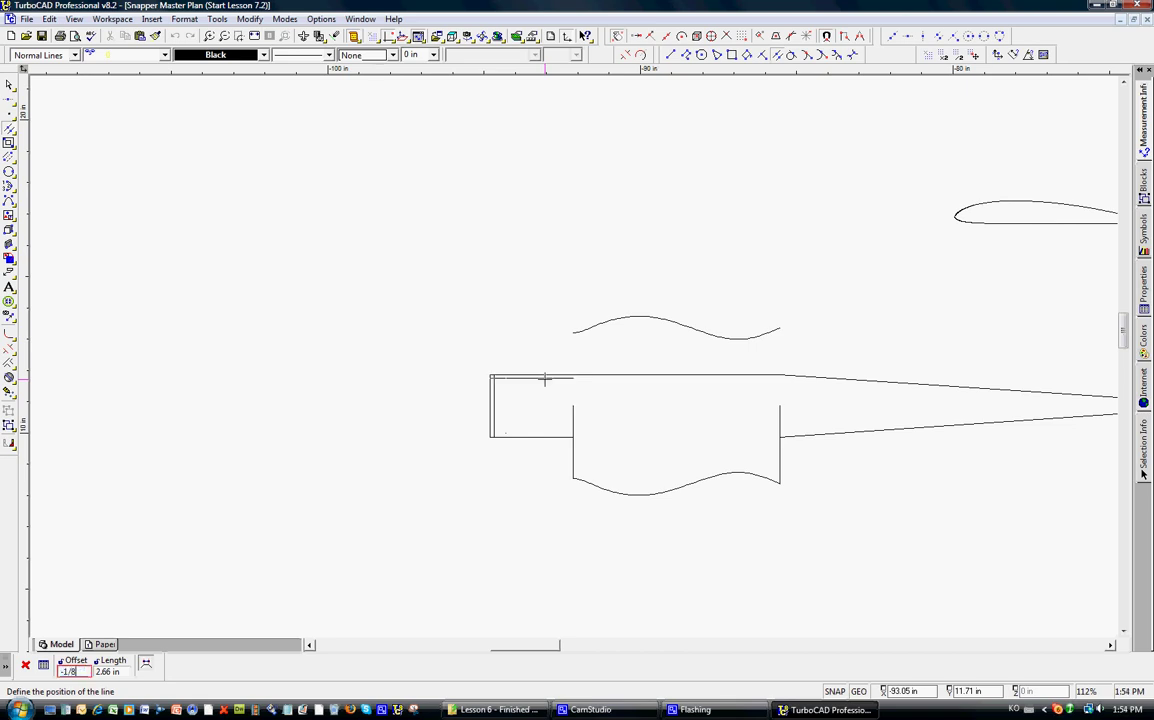
key(Return)
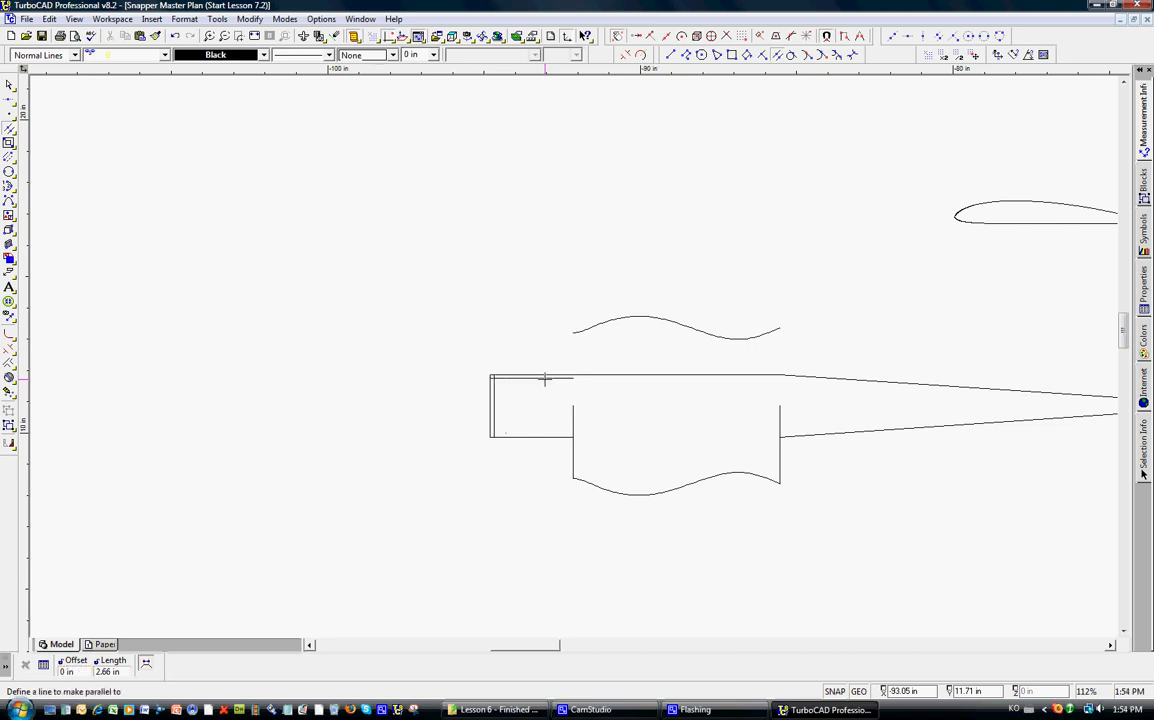
click(541, 436)
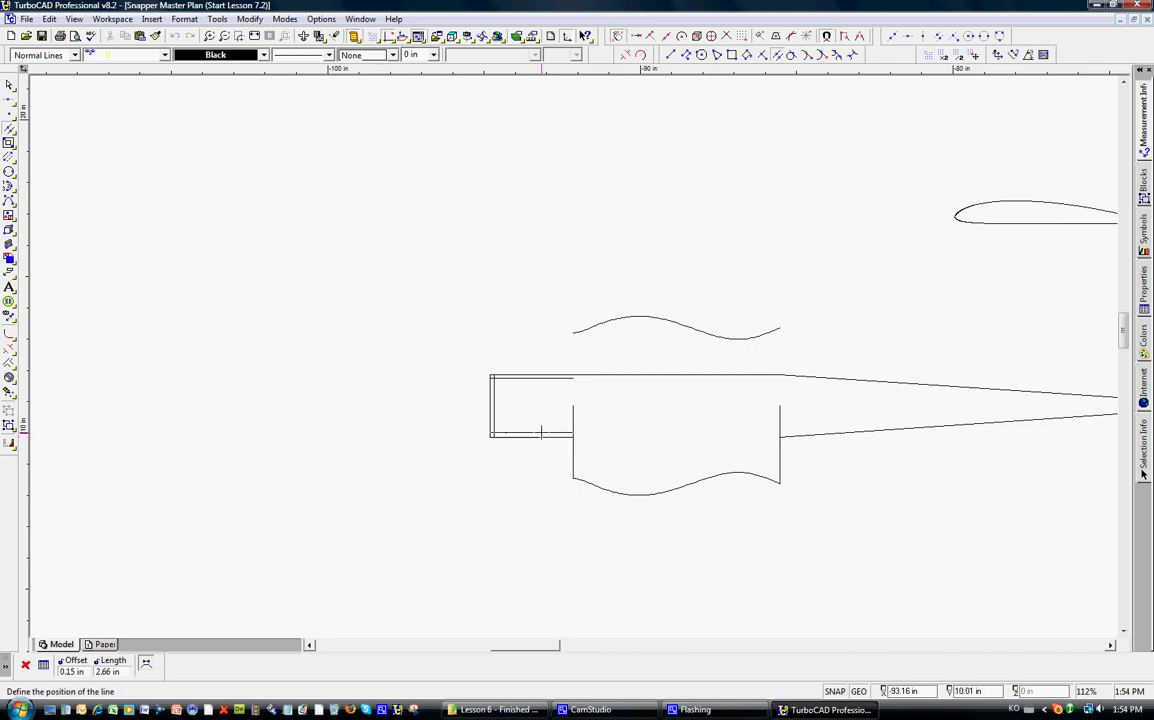
text(1/)
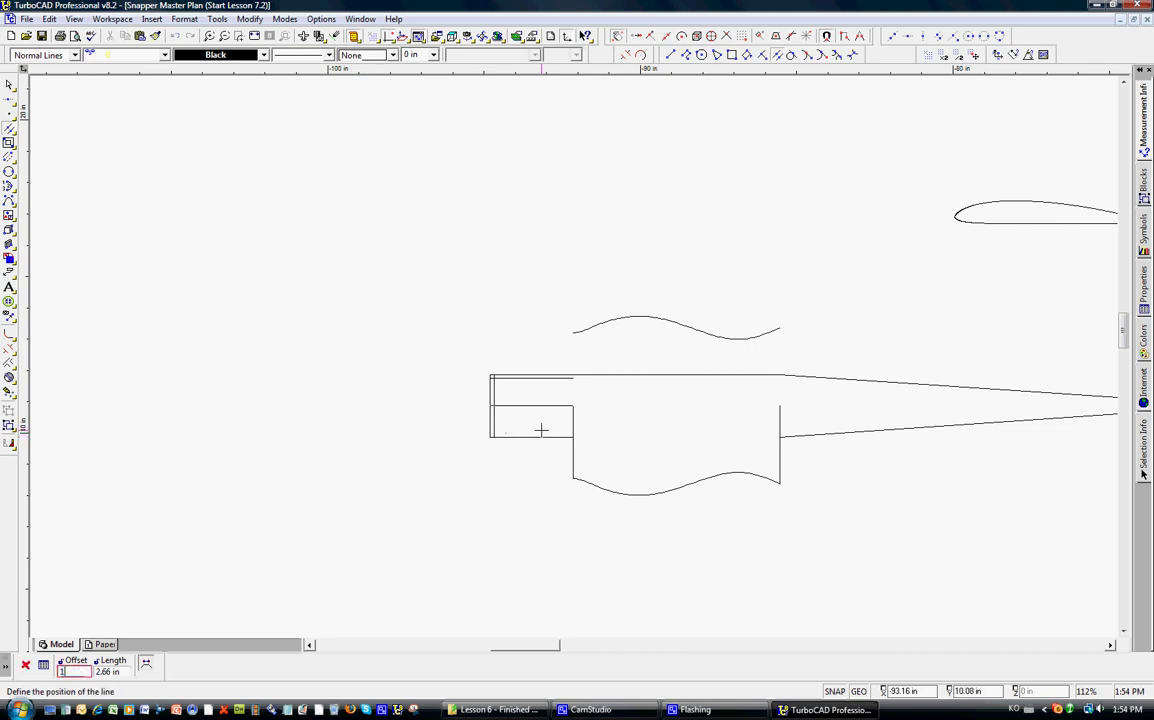
text(8)
key(Return)
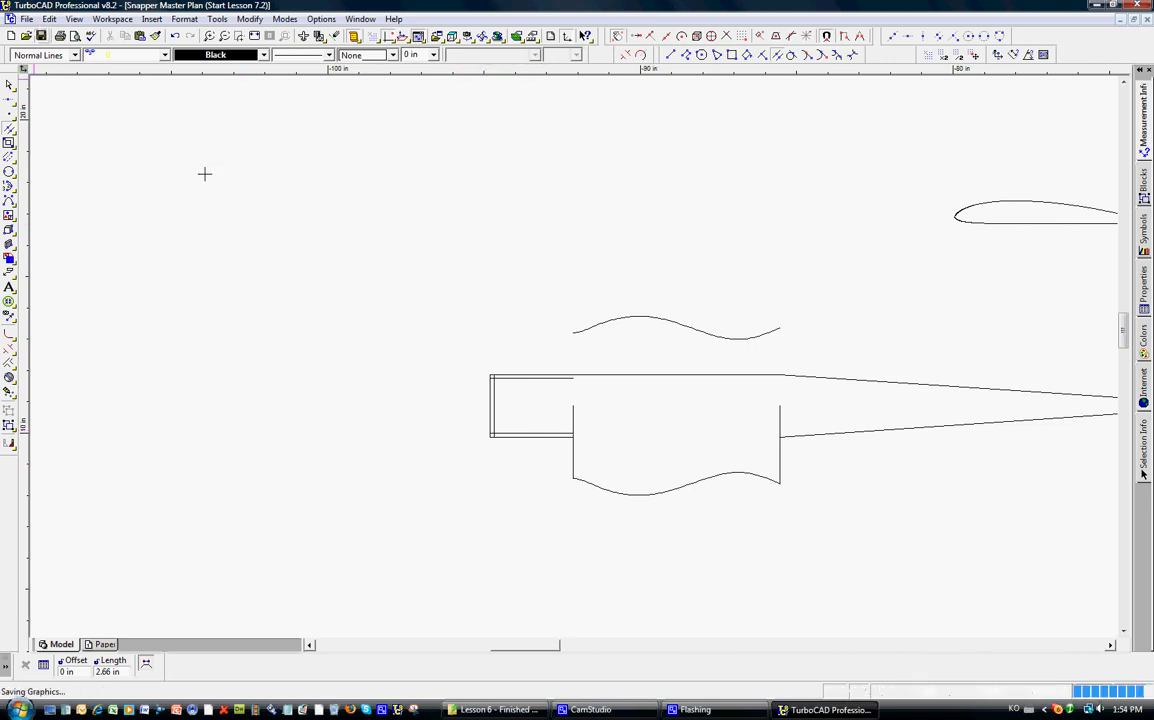
Delete the wavy break line above the top view and the separate airfoil profile.
scroll(422, 353, down, 2)
scroll(615, 399, up, 2)
scroll(573, 354, down, 1)
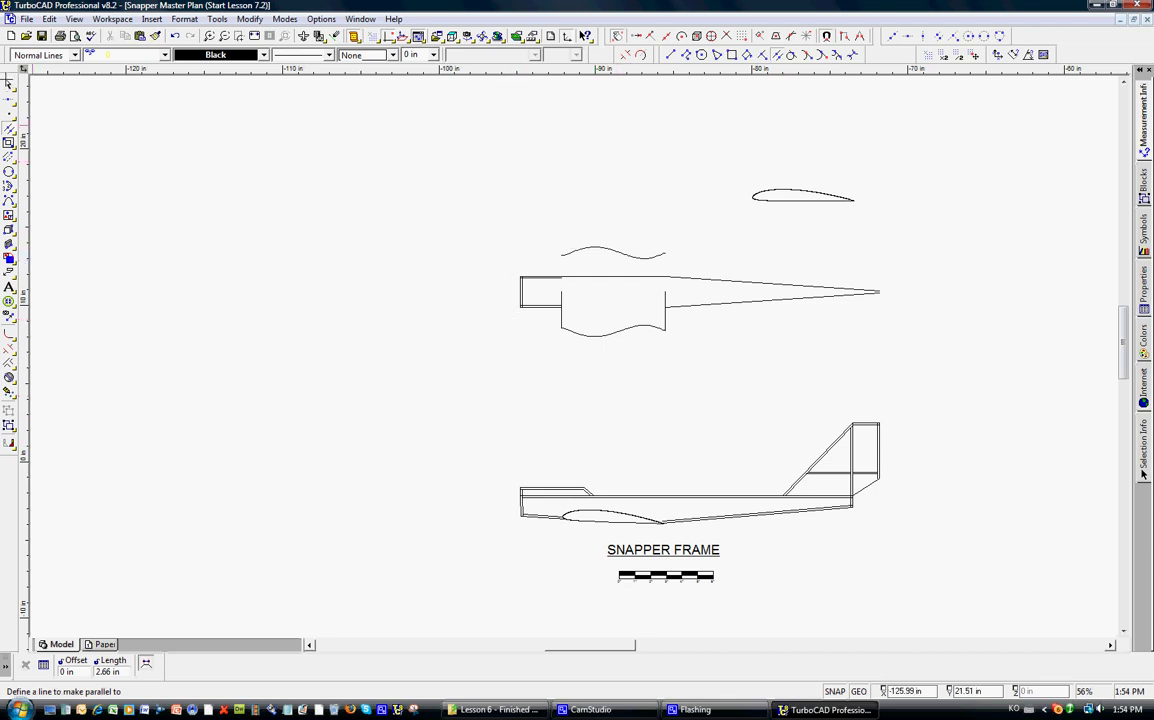
click(8, 84)
click(574, 249)
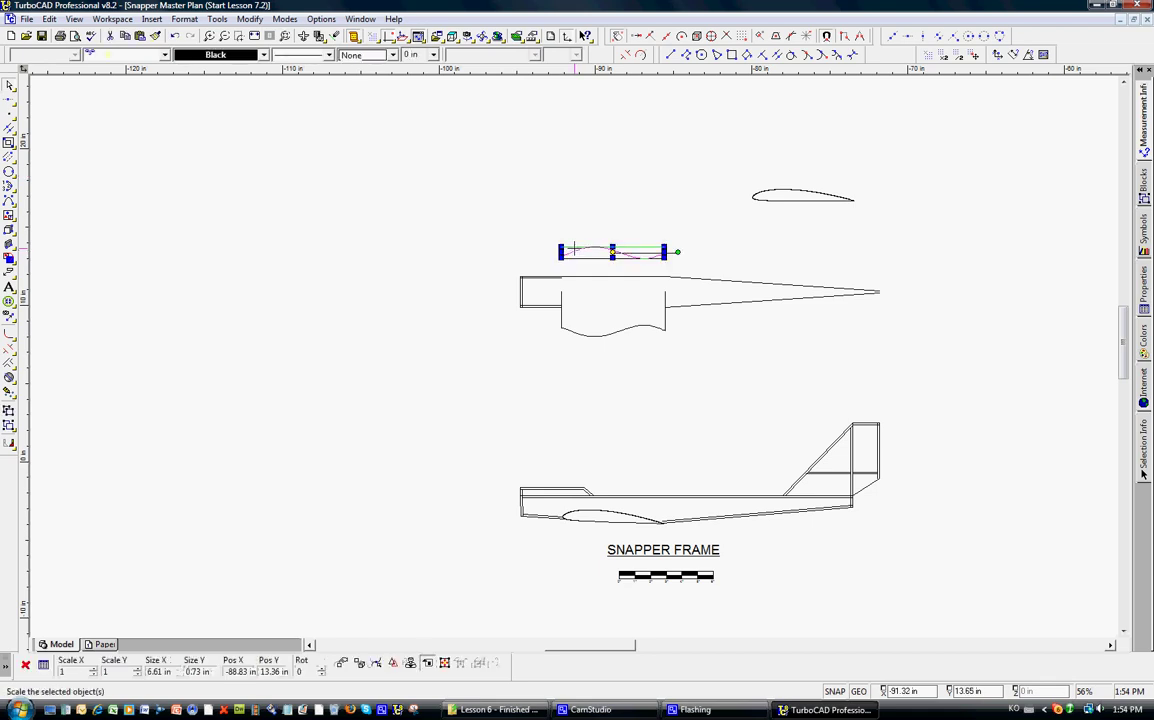
key(Delete)
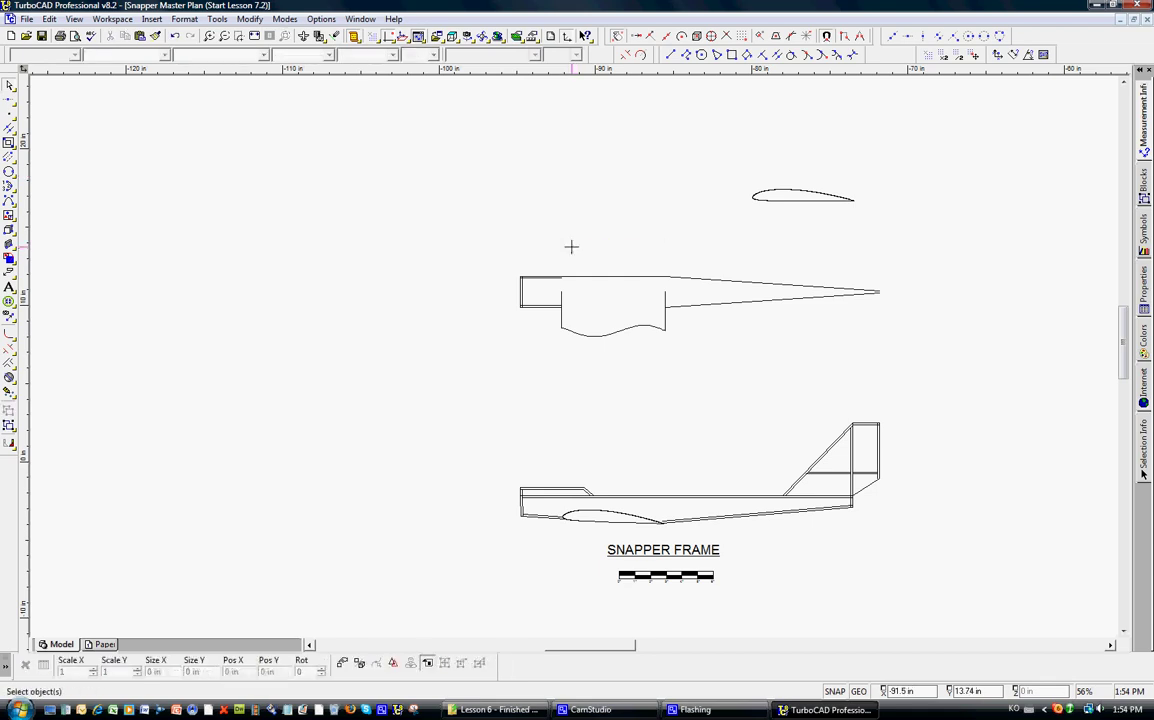
drag(696, 156, 866, 212)
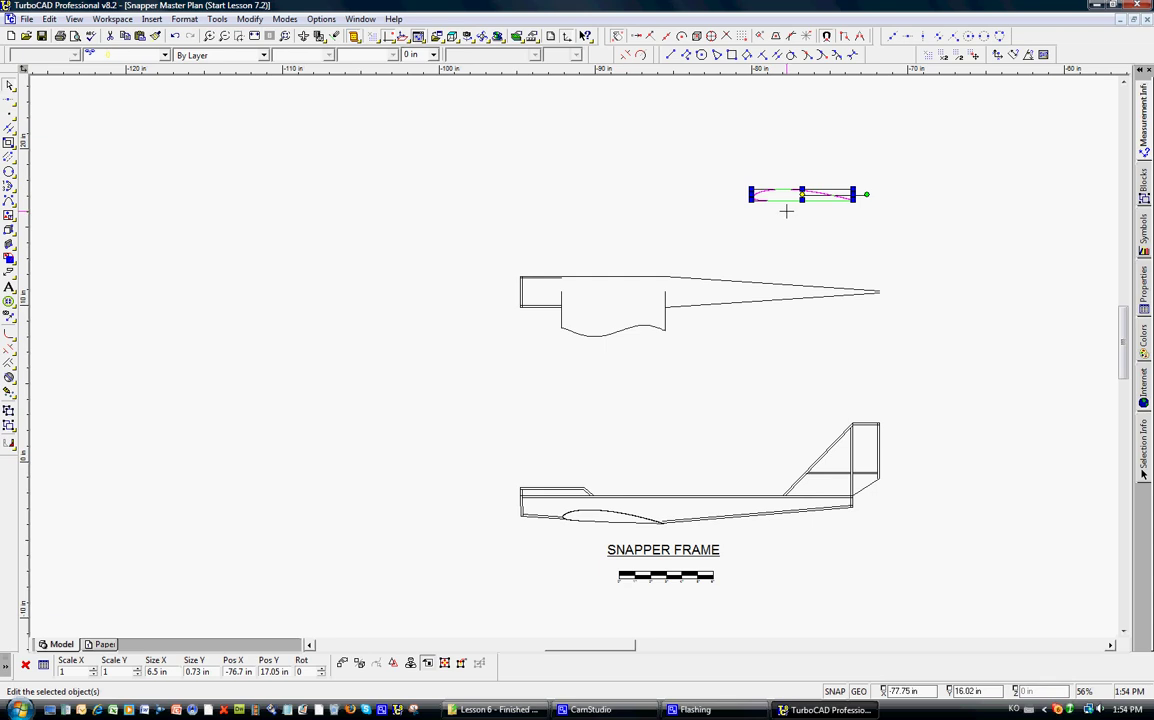
key(Delete)
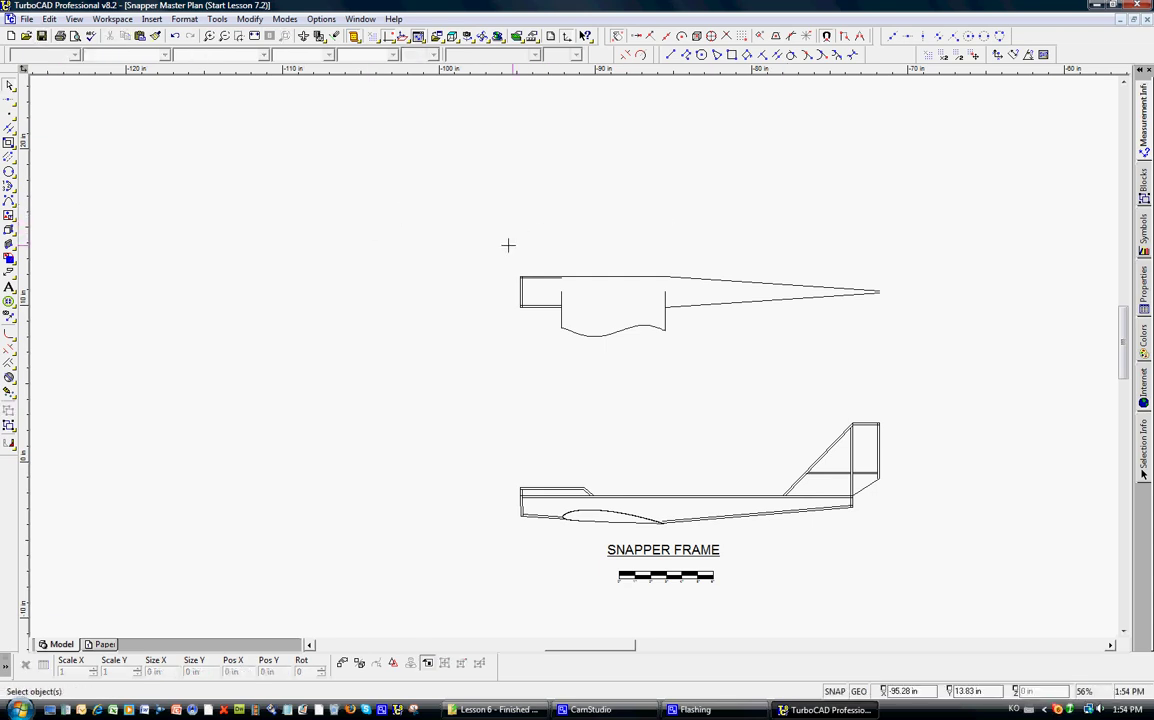
Copy the whole top view, place the copy beside the original and rotate it 90° so the nose points down.
drag(501, 246, 910, 360)
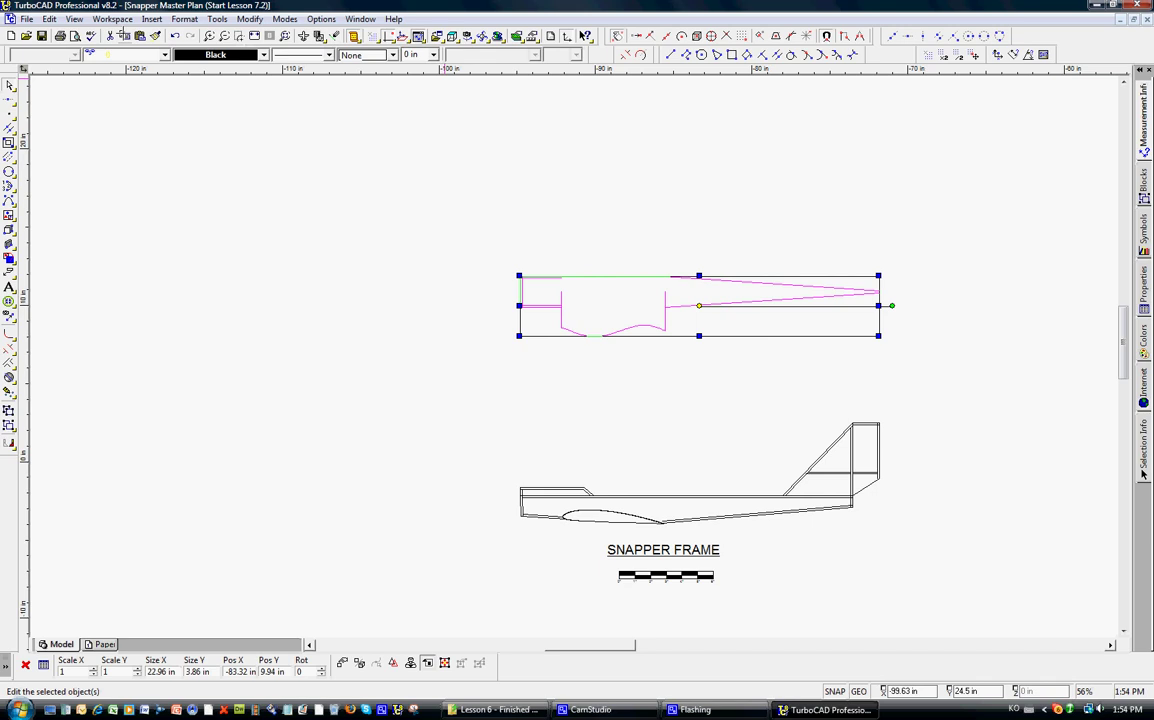
click(139, 36)
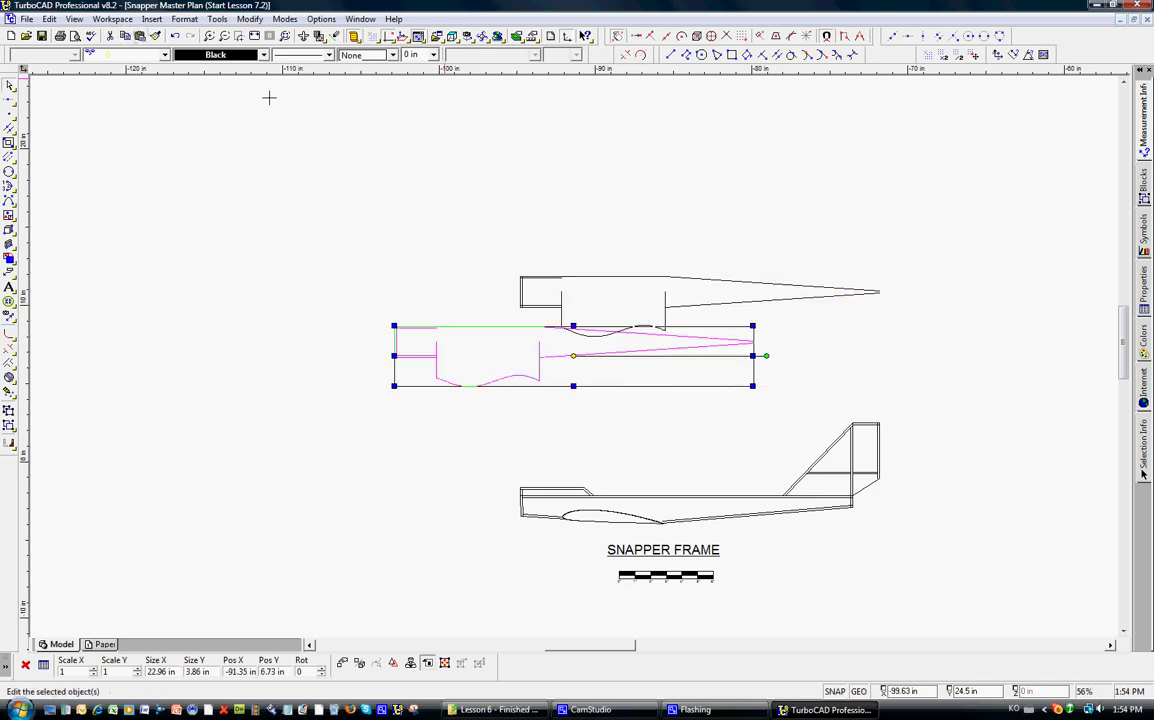
click(574, 356)
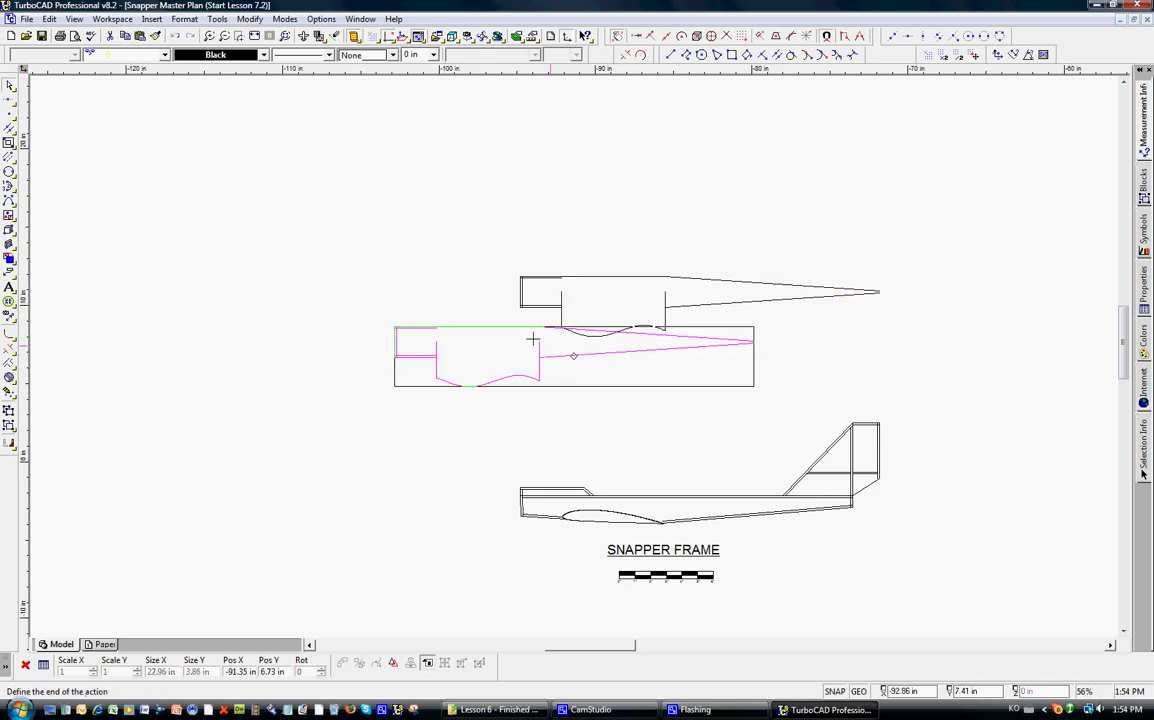
click(419, 295)
click(609, 295)
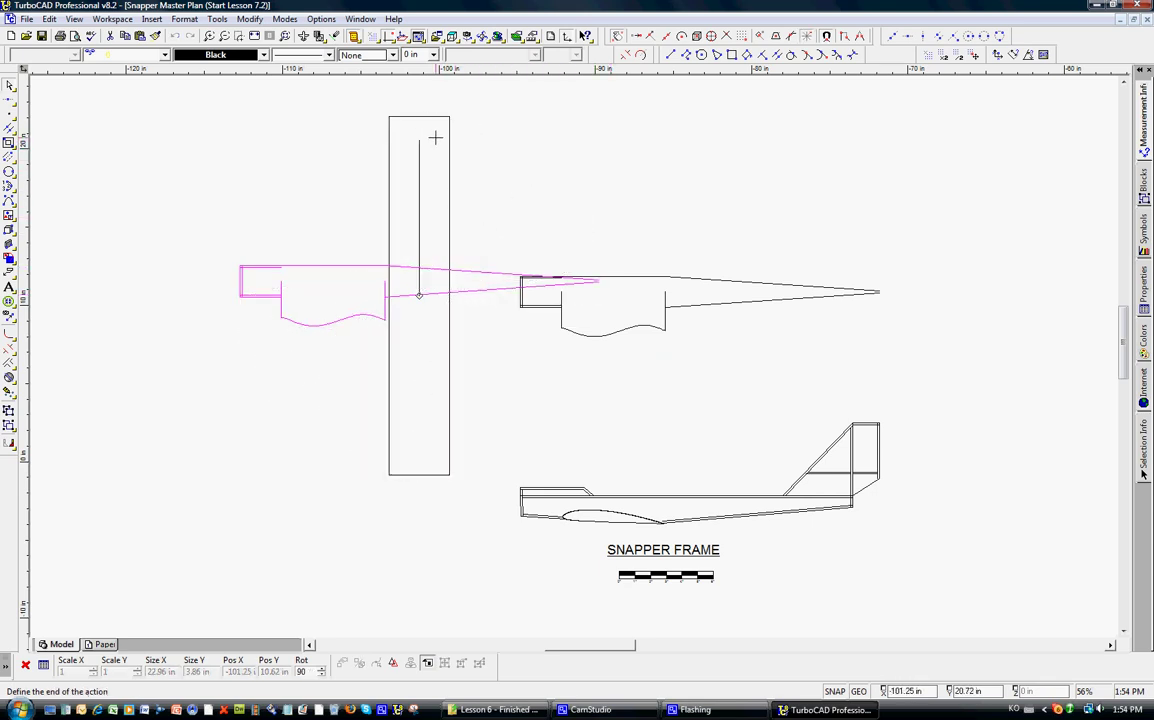
click(435, 137)
click(348, 183)
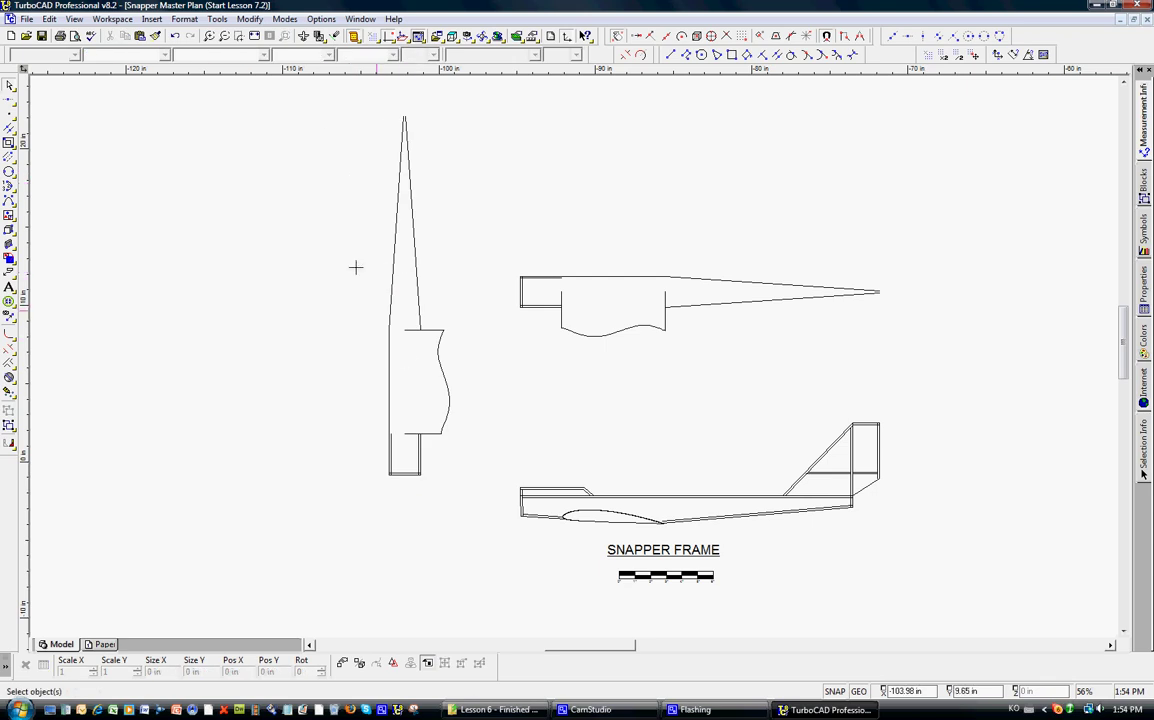
Move the rotated top-view copy slightly up and toward the original views, above and ahead of the side view's nose.
drag(354, 104, 466, 494)
click(419, 295)
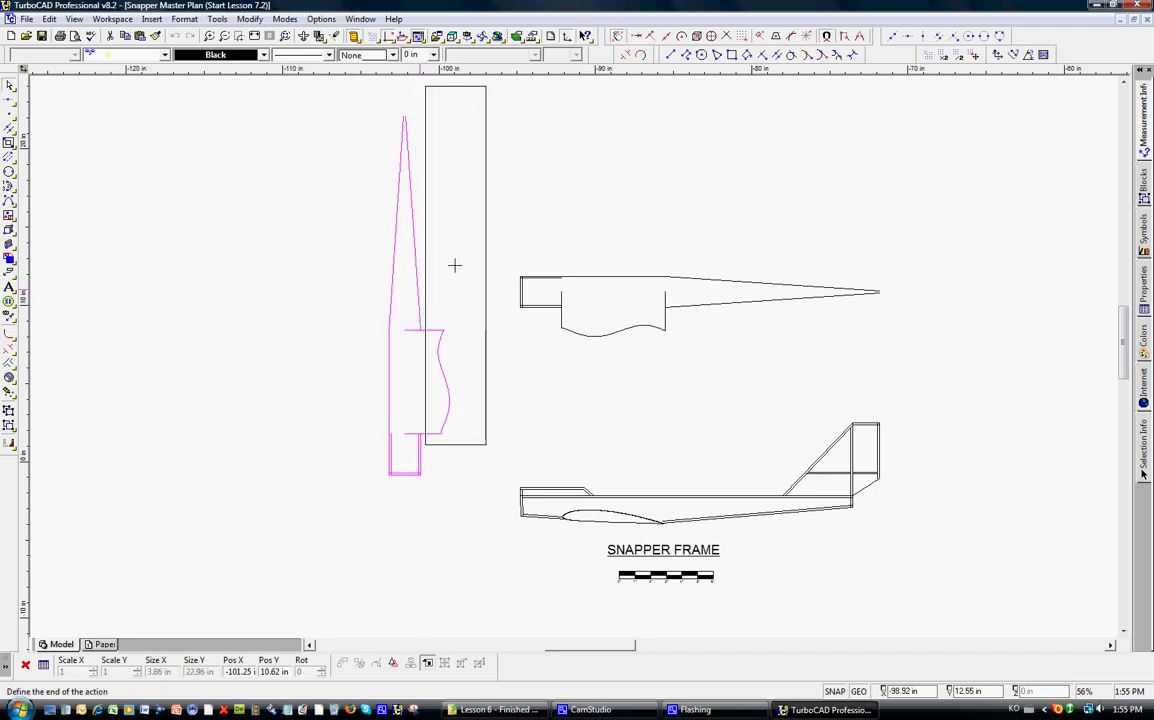
click(453, 263)
click(356, 261)
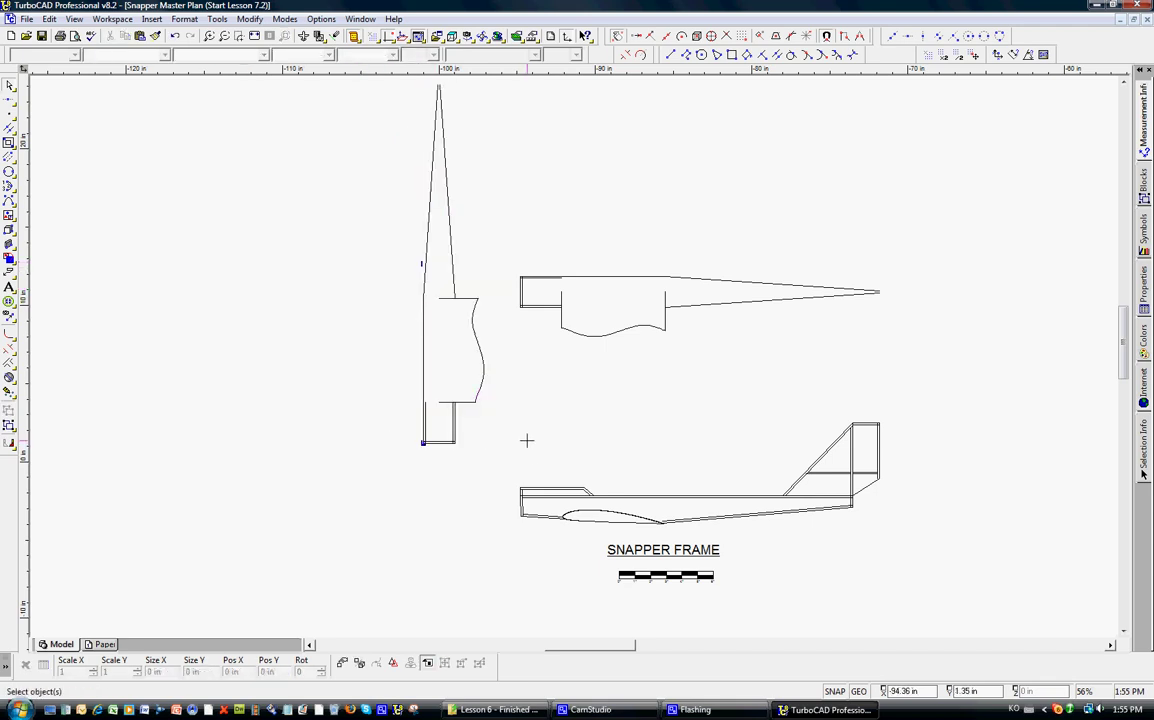
Place horizontal construction lines through the top and bottom front corners of the side view's nose.
scroll(560, 410, up, 1)
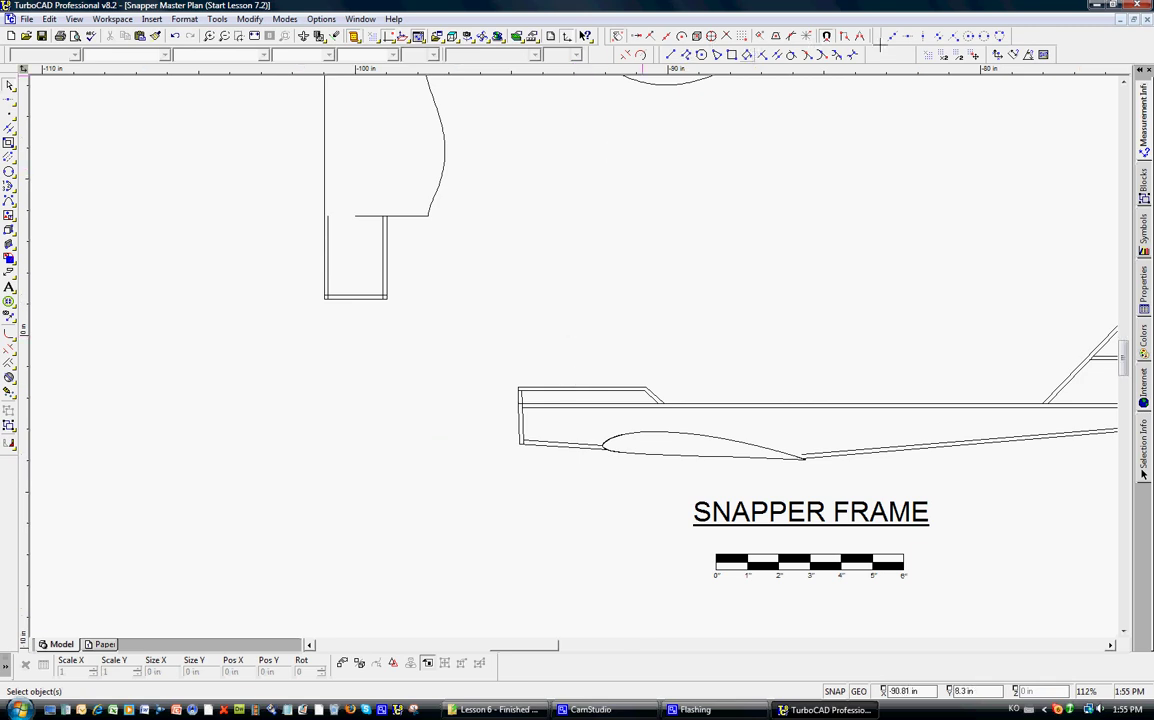
click(636, 36)
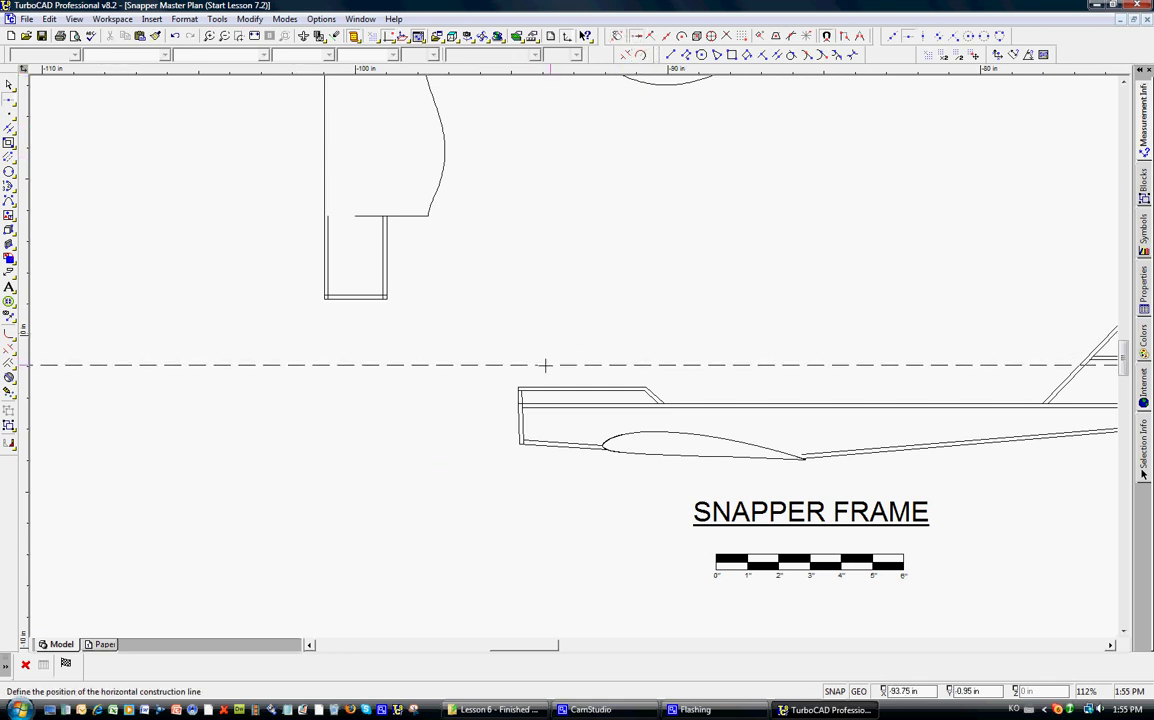
click(519, 386)
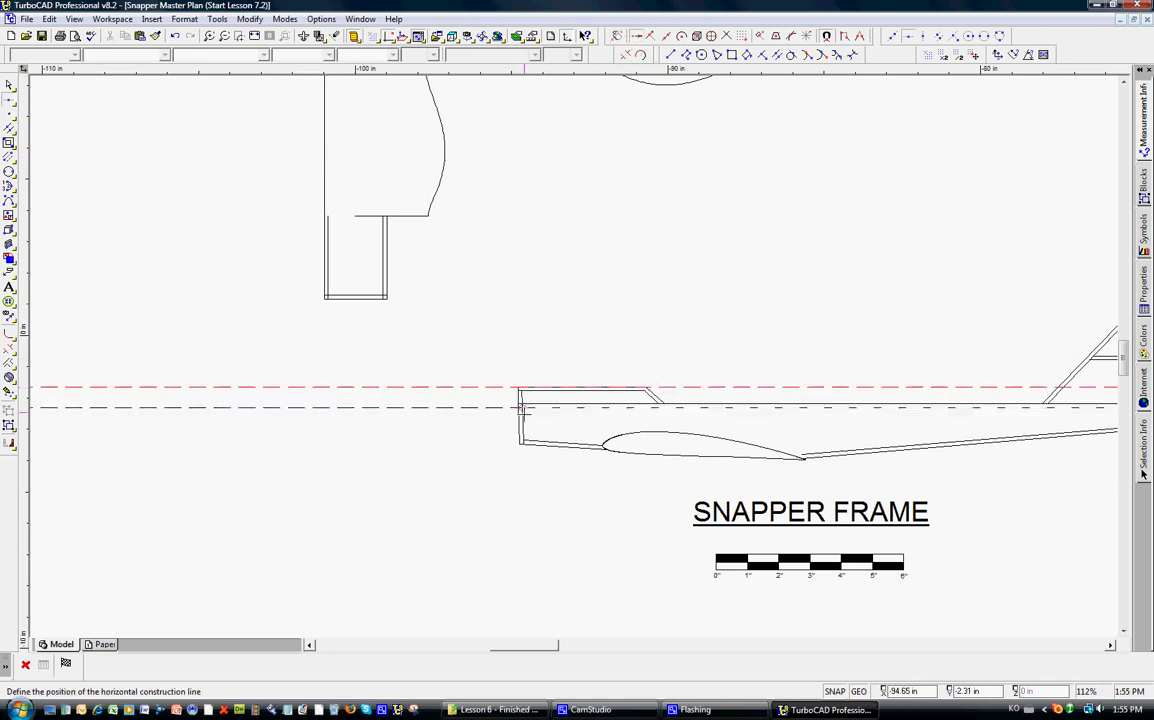
click(519, 443)
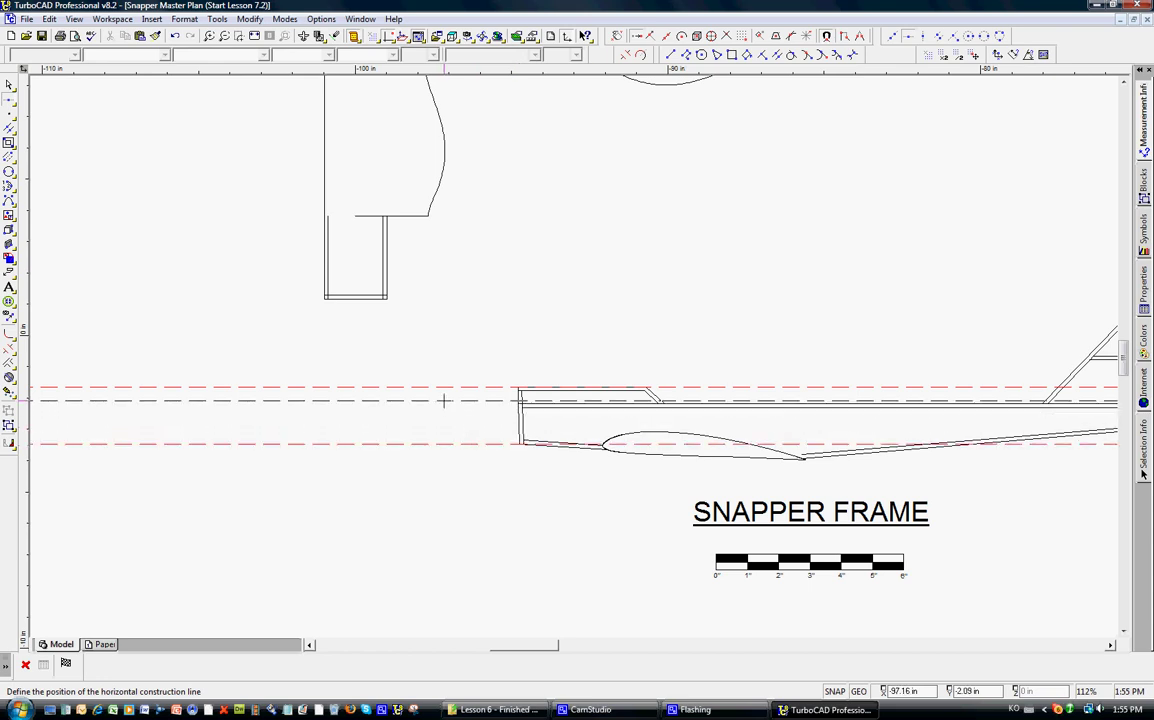
key(Escape)
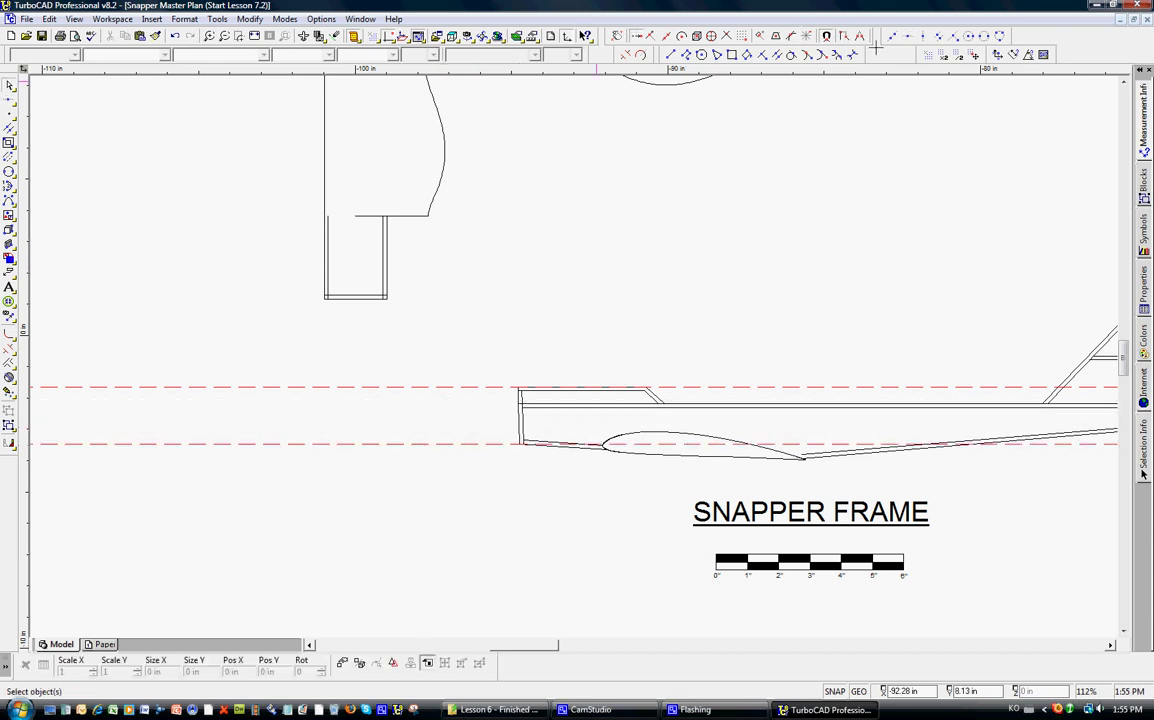
Place vertical construction lines through both outer nose corners of the rotated top view.
click(826, 36)
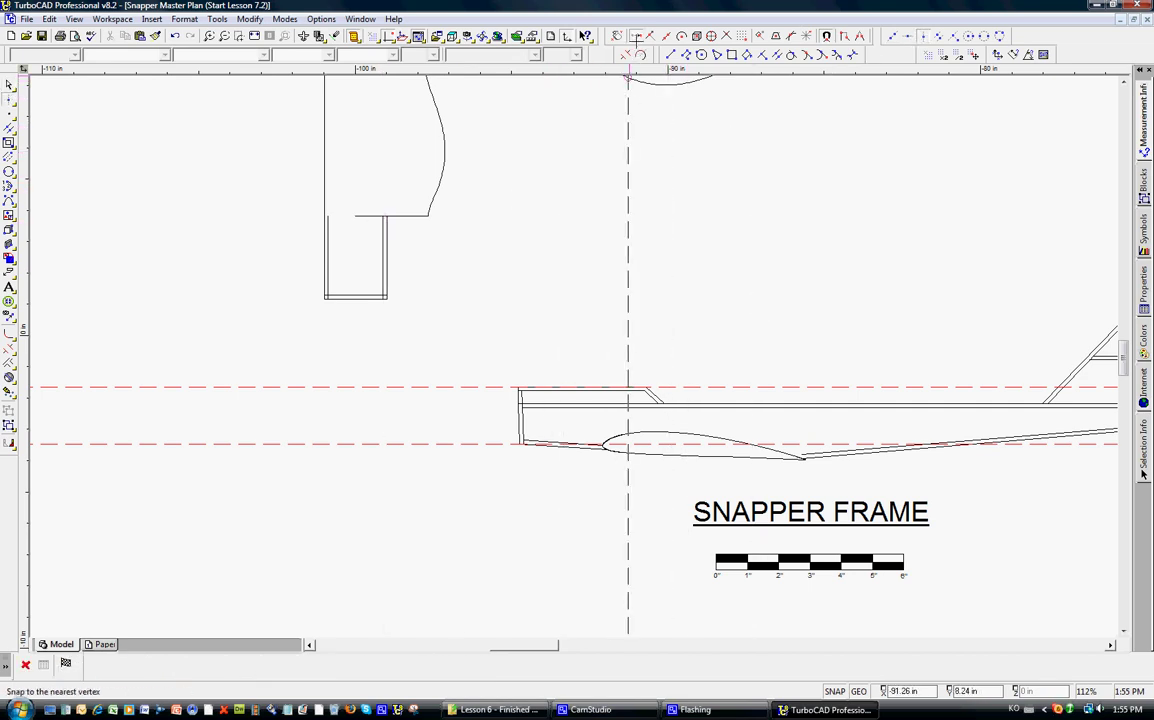
click(327, 299)
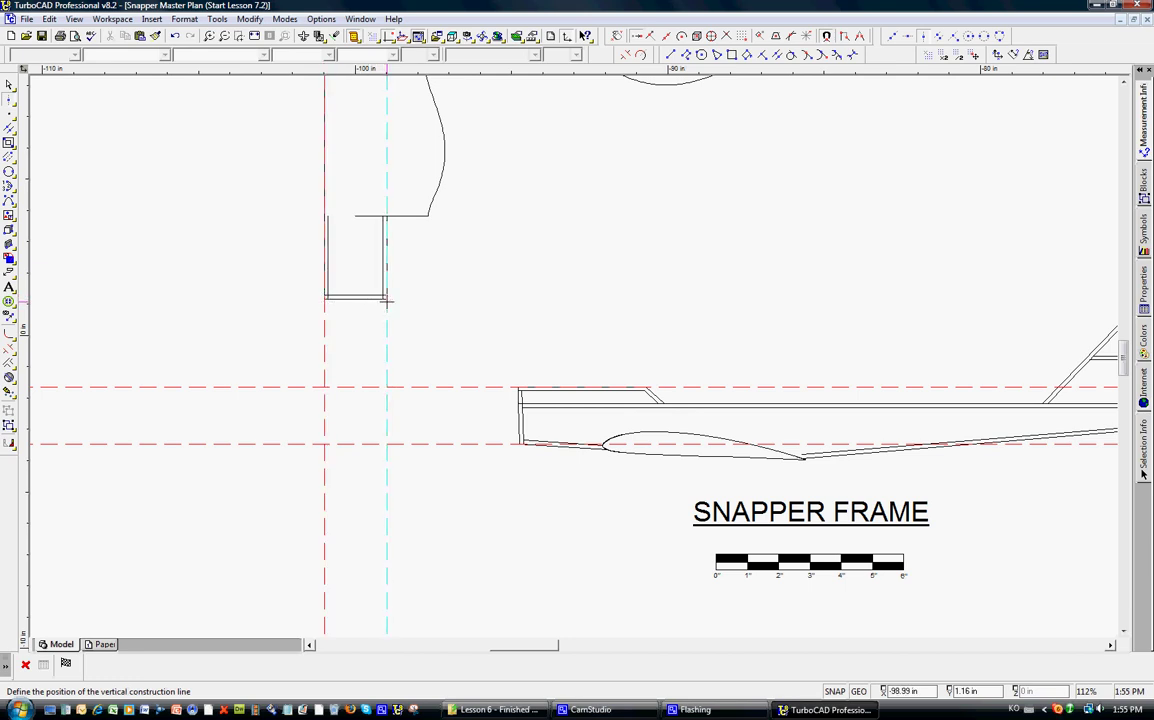
click(387, 298)
key(Escape)
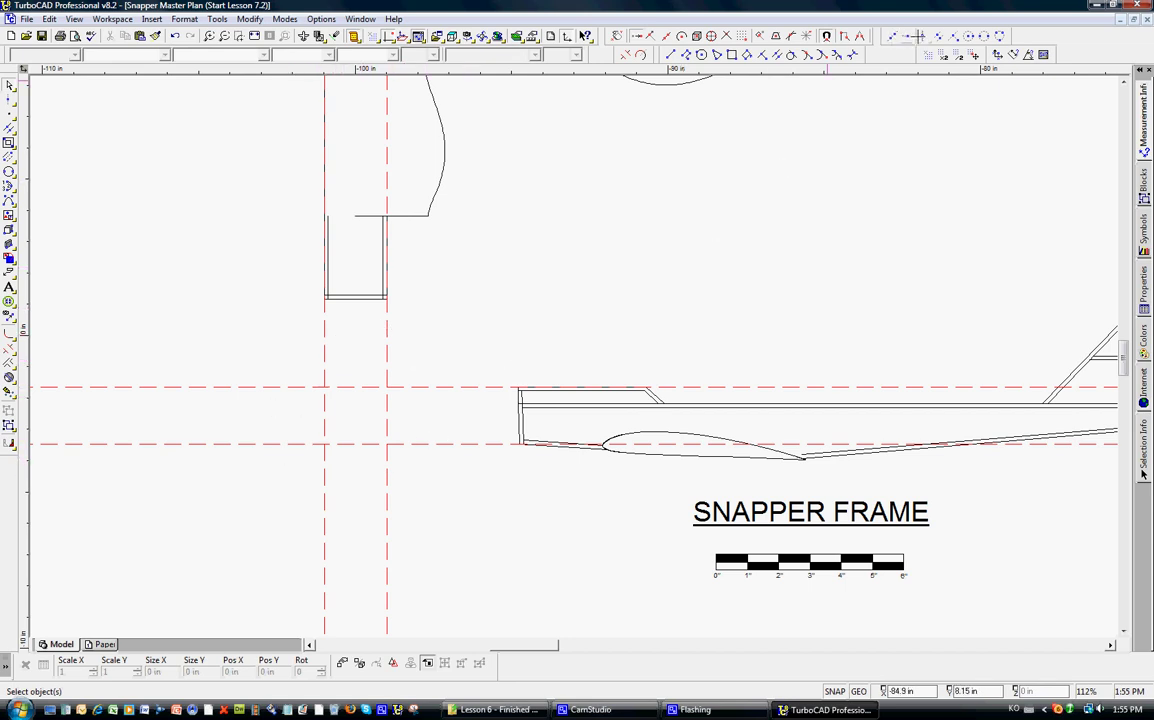
Place a horizontal construction line through the front end of the side view's upper longeron line, below the canopy.
click(826, 36)
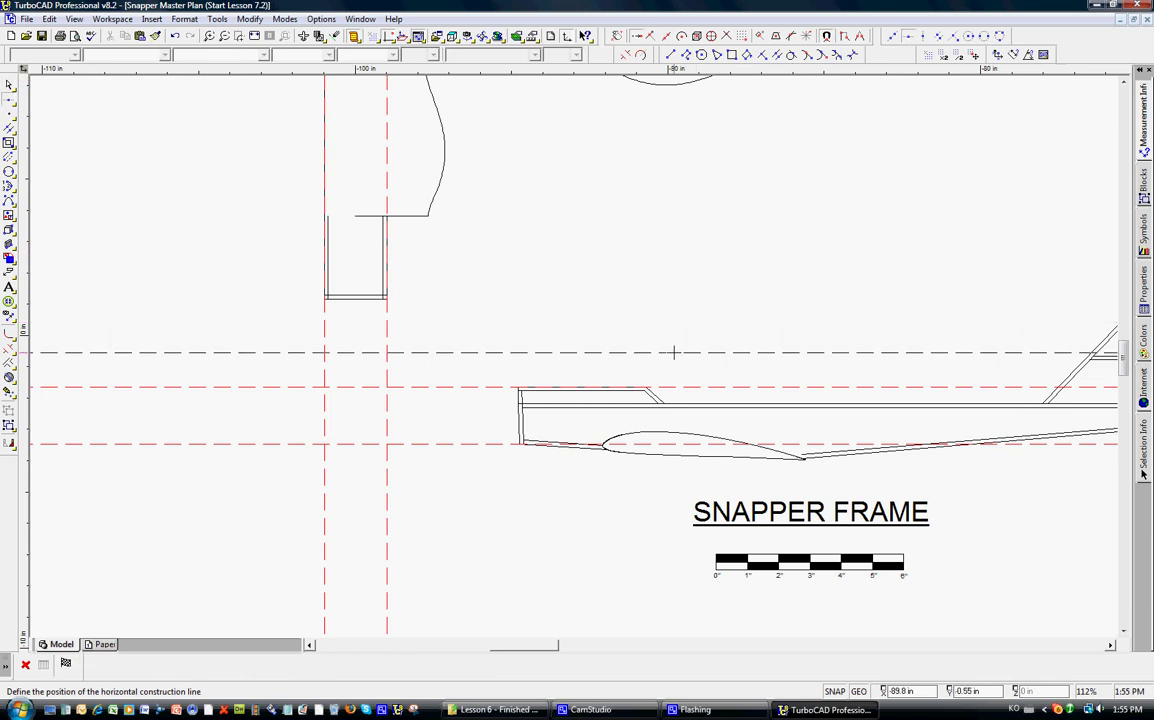
click(518, 403)
key(Escape)
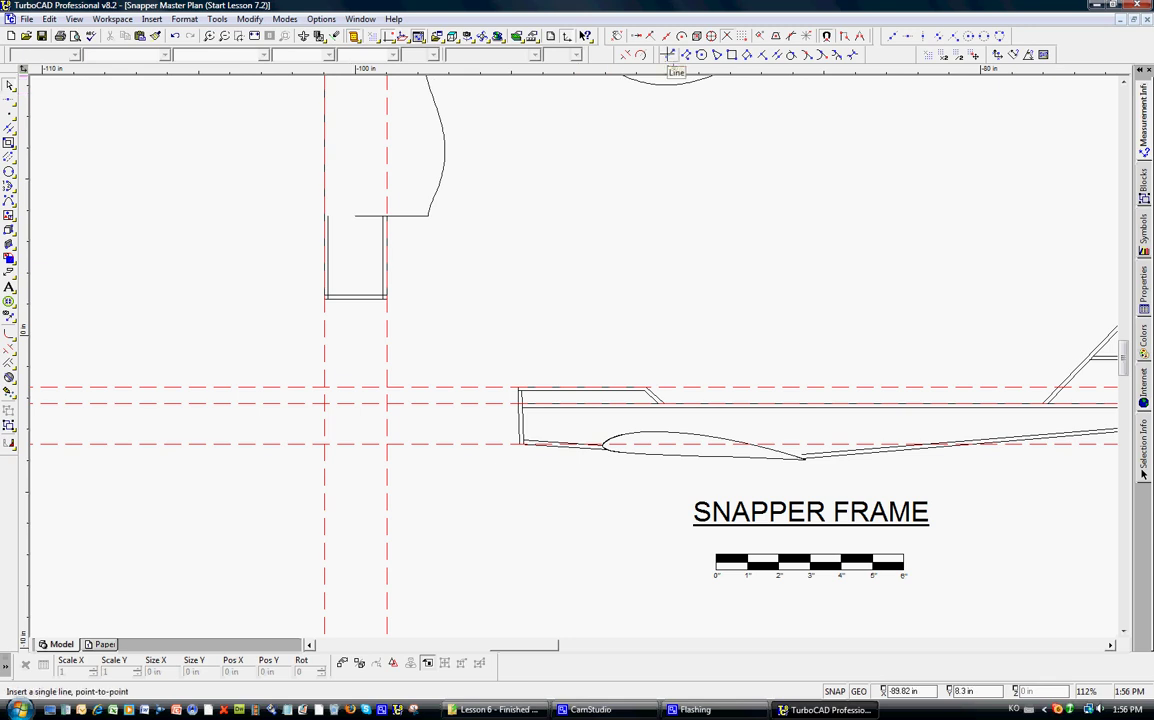
Draw the front view's two sides and bottom edge between the construction line intersections, leaving the top open at the middle horizontal line.
click(668, 55)
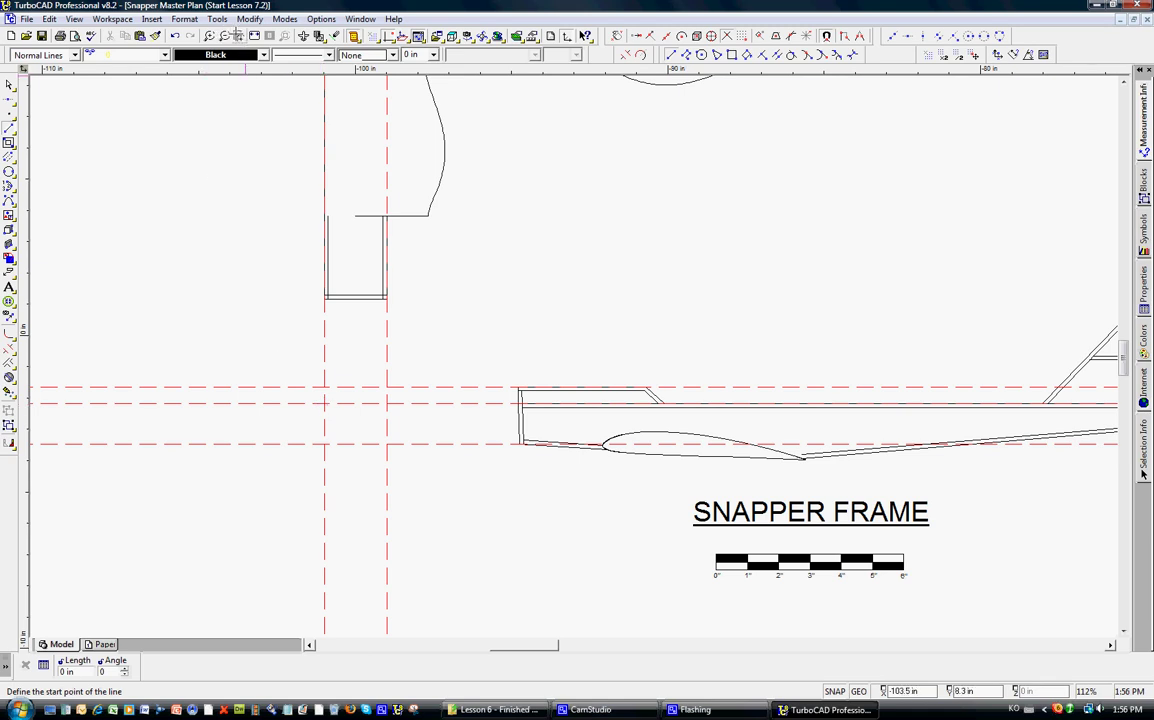
click(210, 35)
click(304, 319)
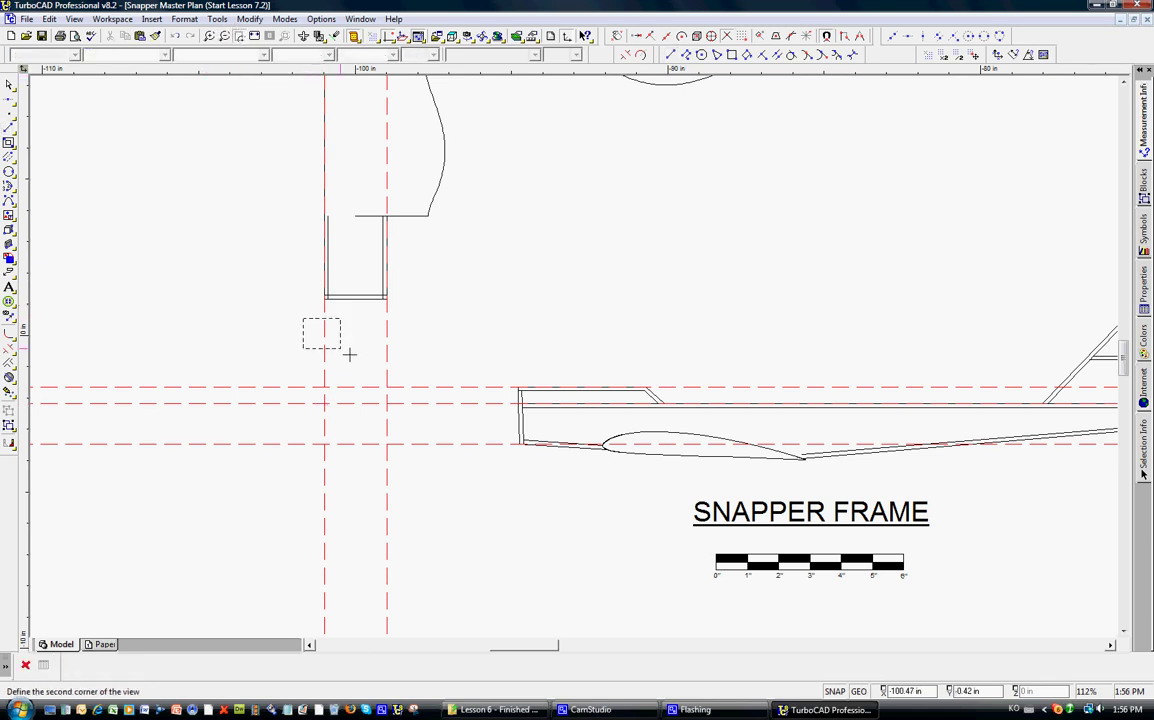
click(500, 442)
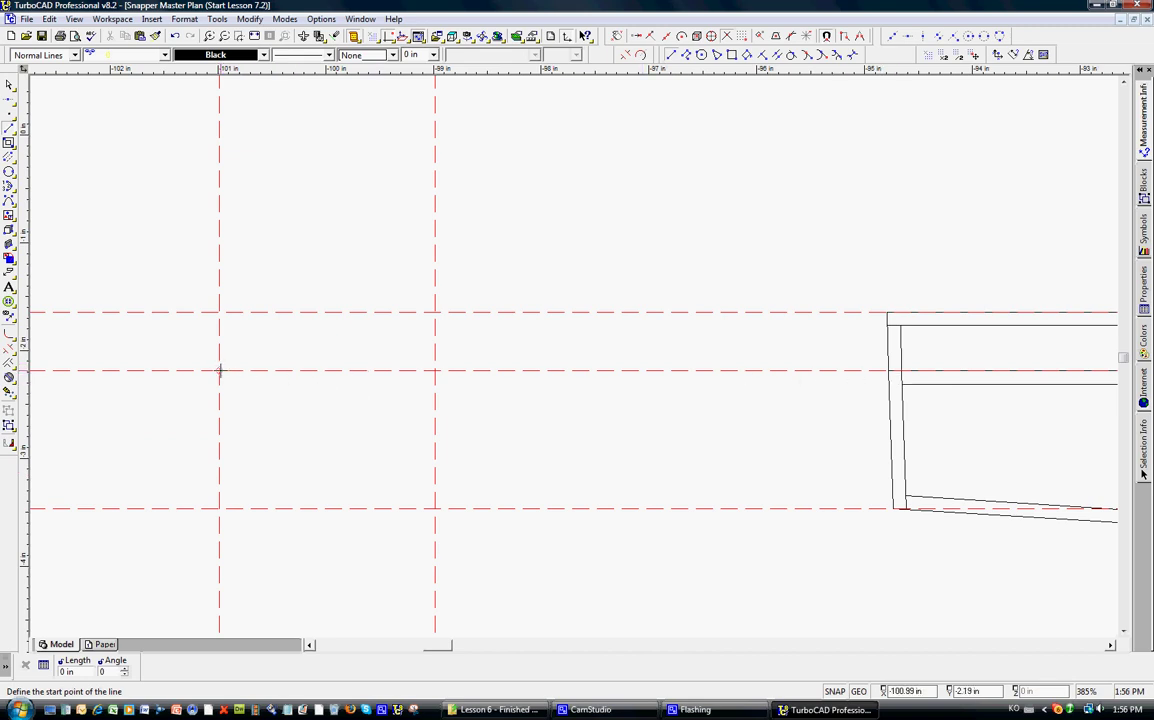
click(219, 371)
click(219, 509)
click(219, 509)
click(435, 509)
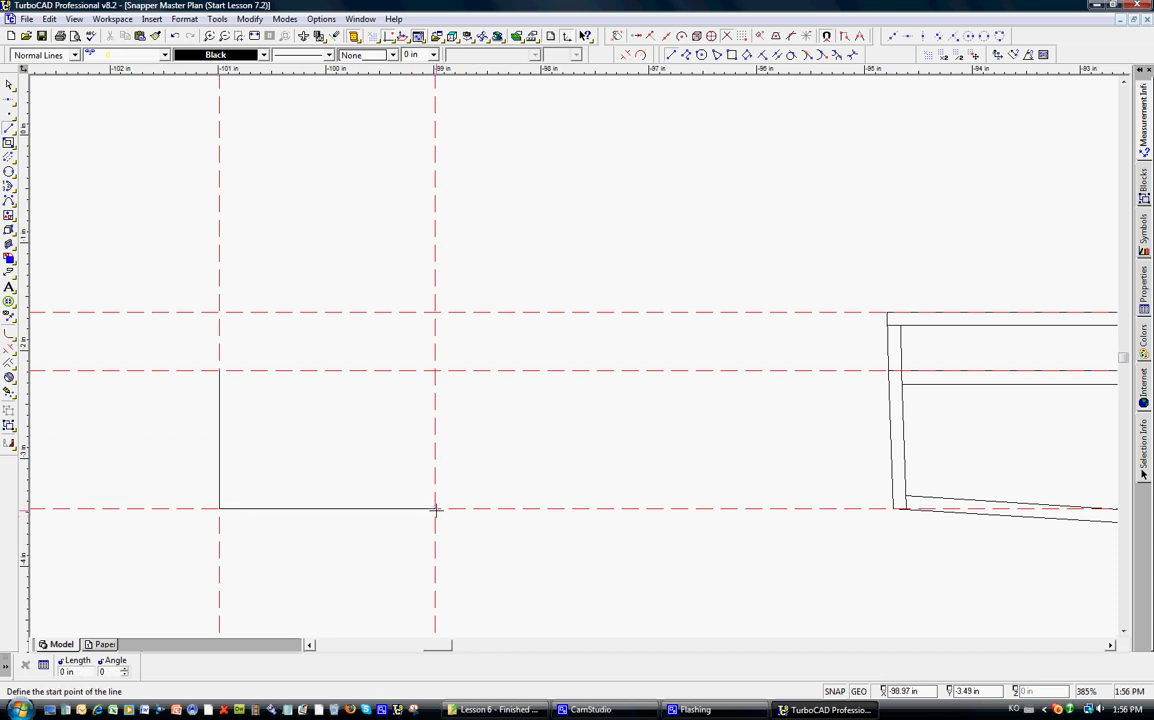
click(435, 509)
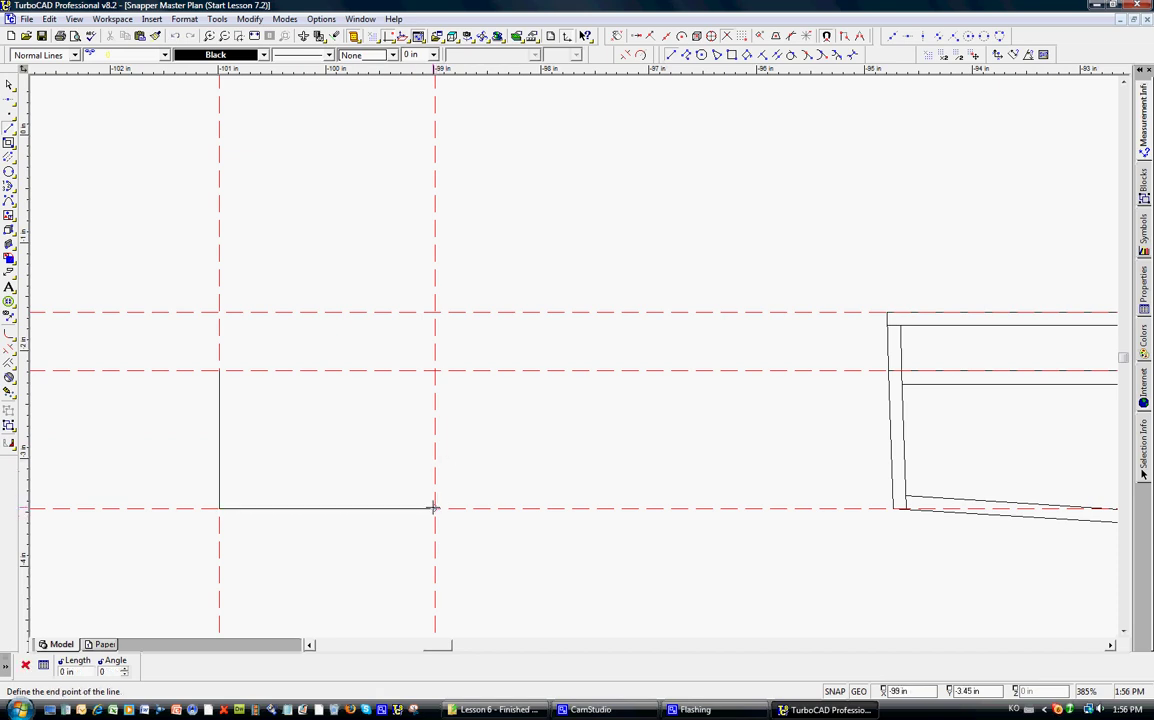
click(435, 371)
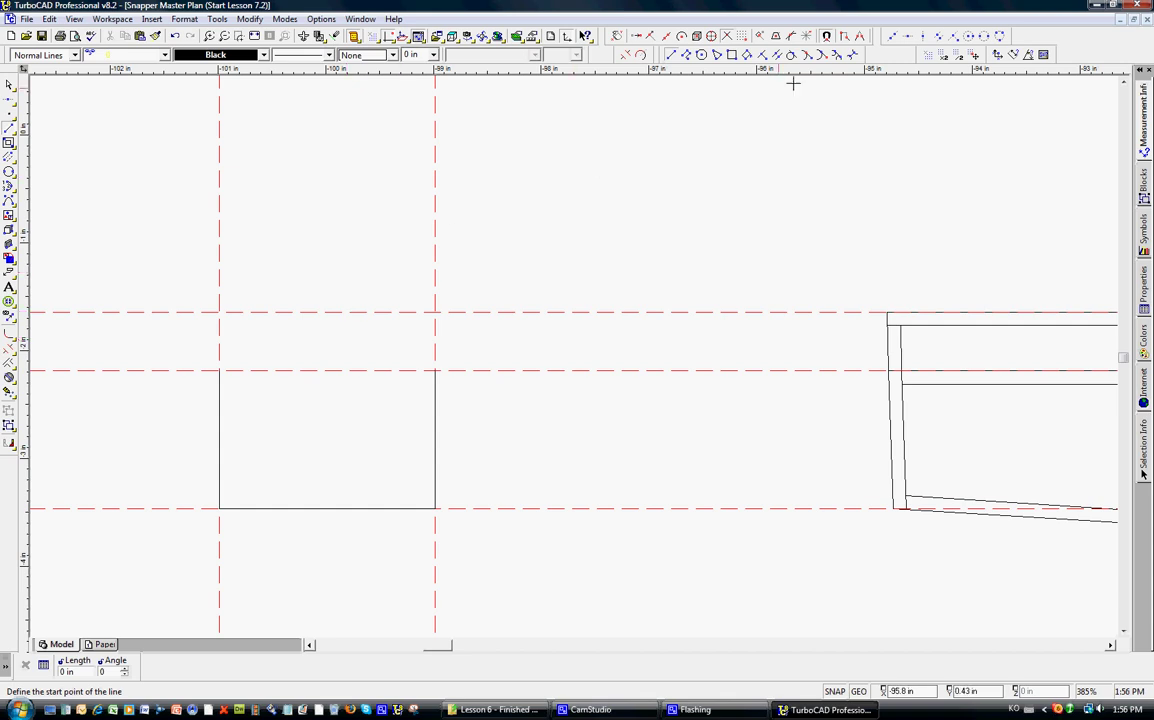
Place a vertical construction line through the midpoint of the front view's bottom edge.
click(827, 36)
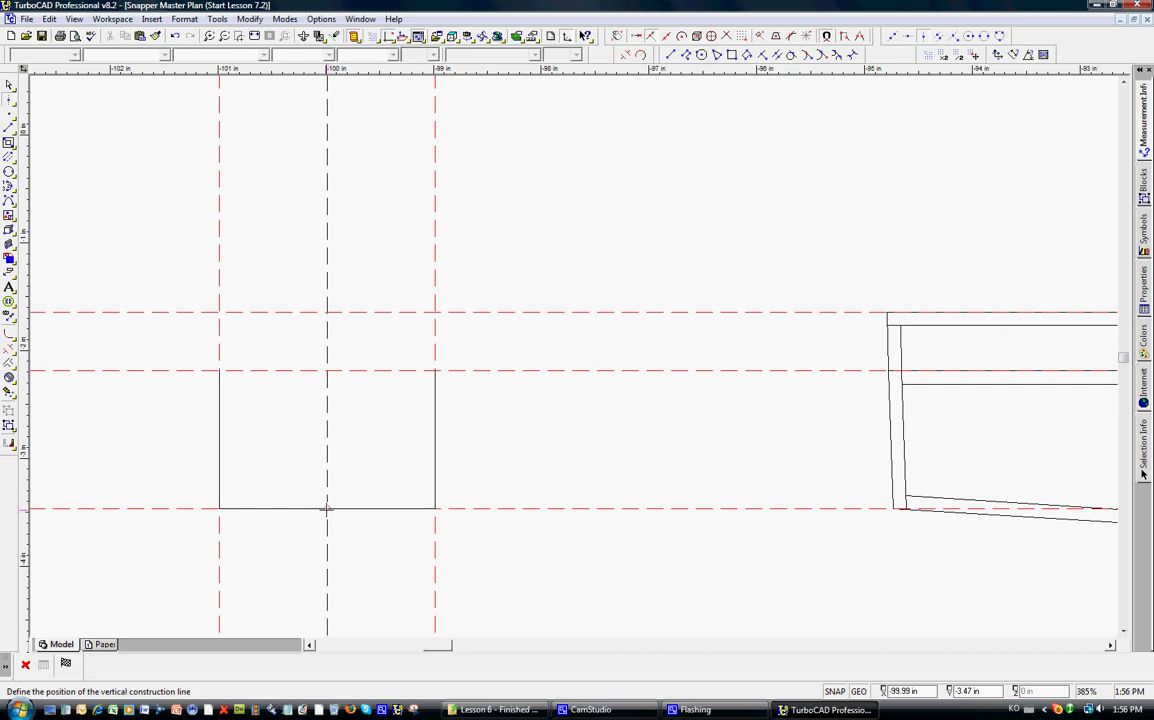
click(327, 508)
key(Escape)
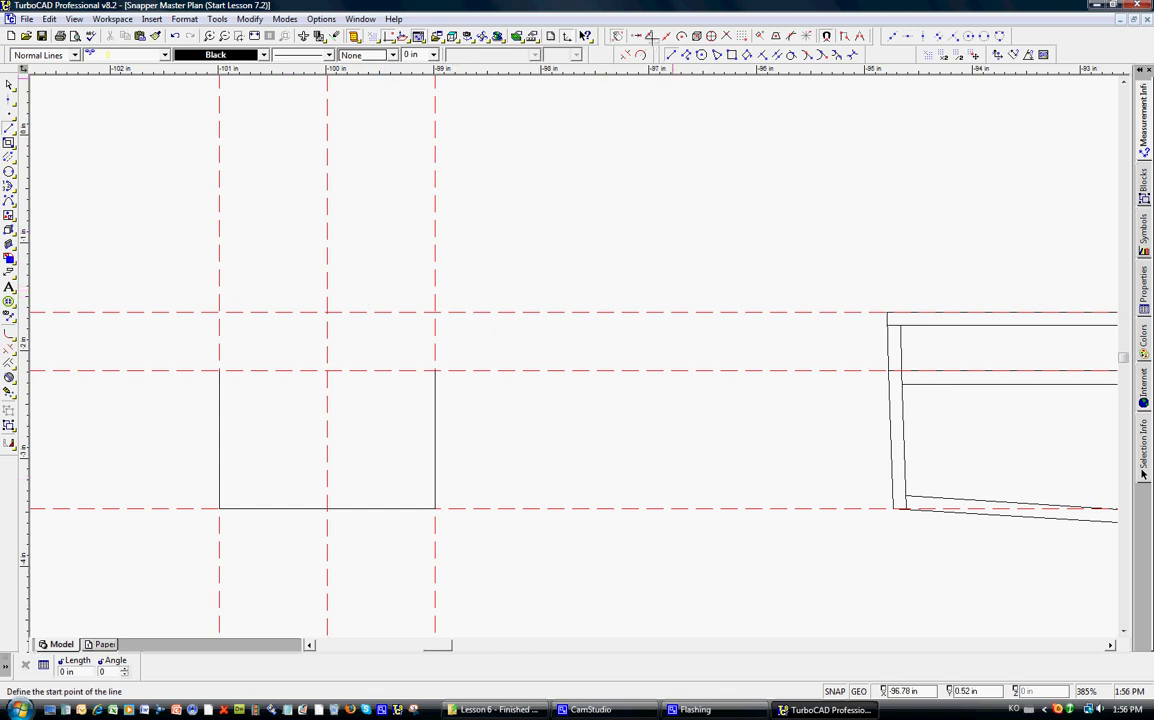
Draw a three-point arc joining the tops of the front view's sides, passing through the centre line's intersection with the uppermost construction line.
click(727, 35)
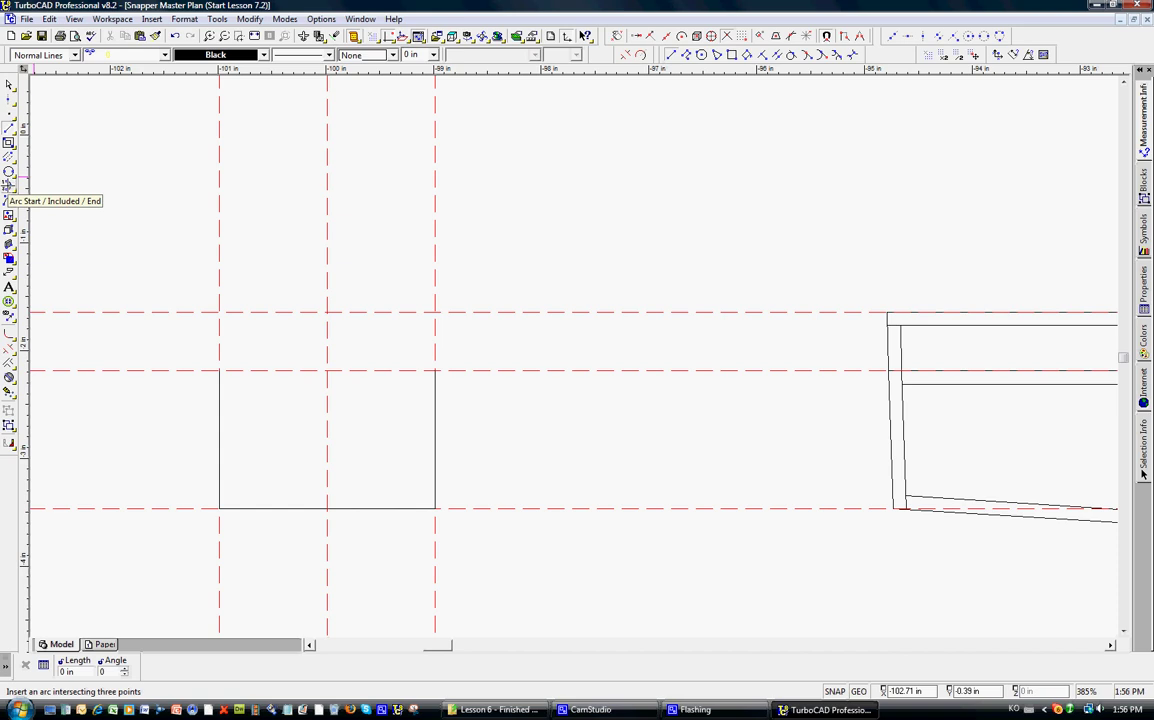
click(9, 186)
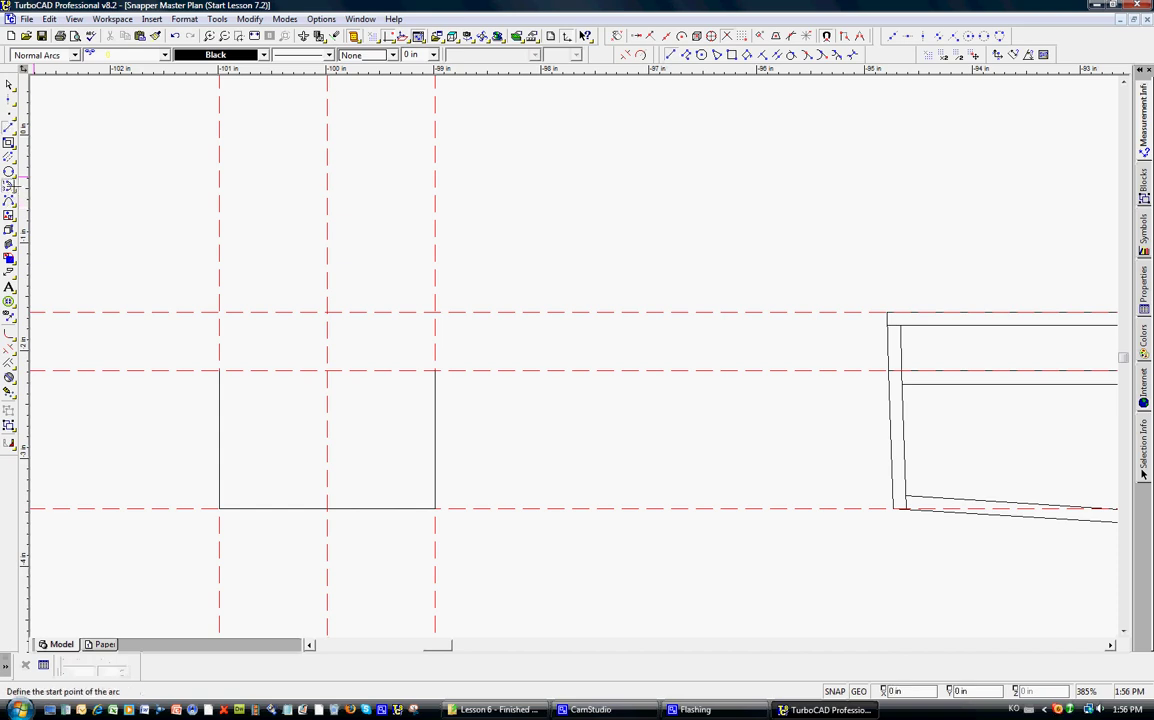
click(219, 370)
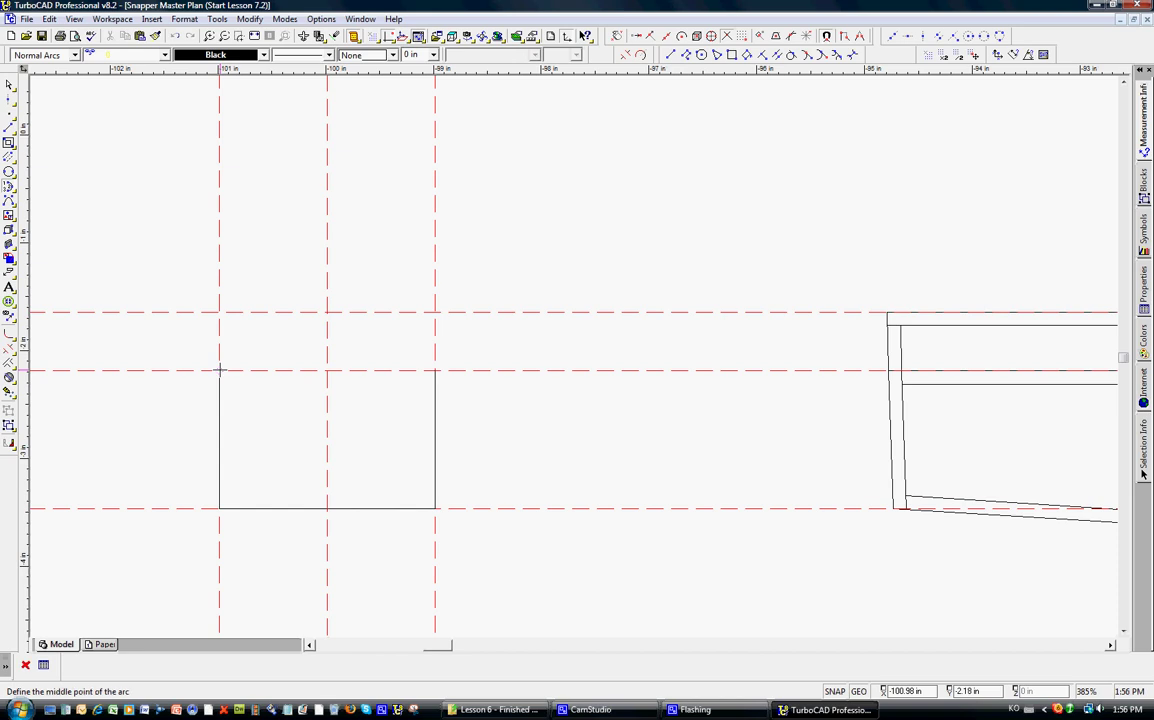
click(327, 313)
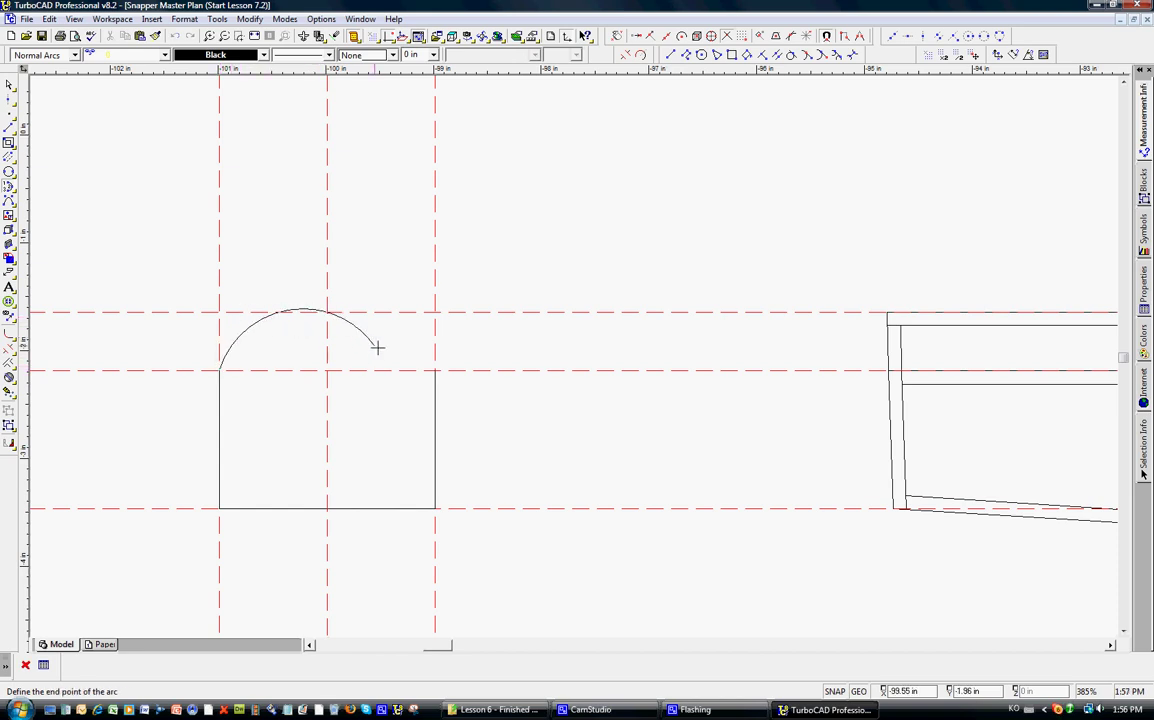
click(435, 371)
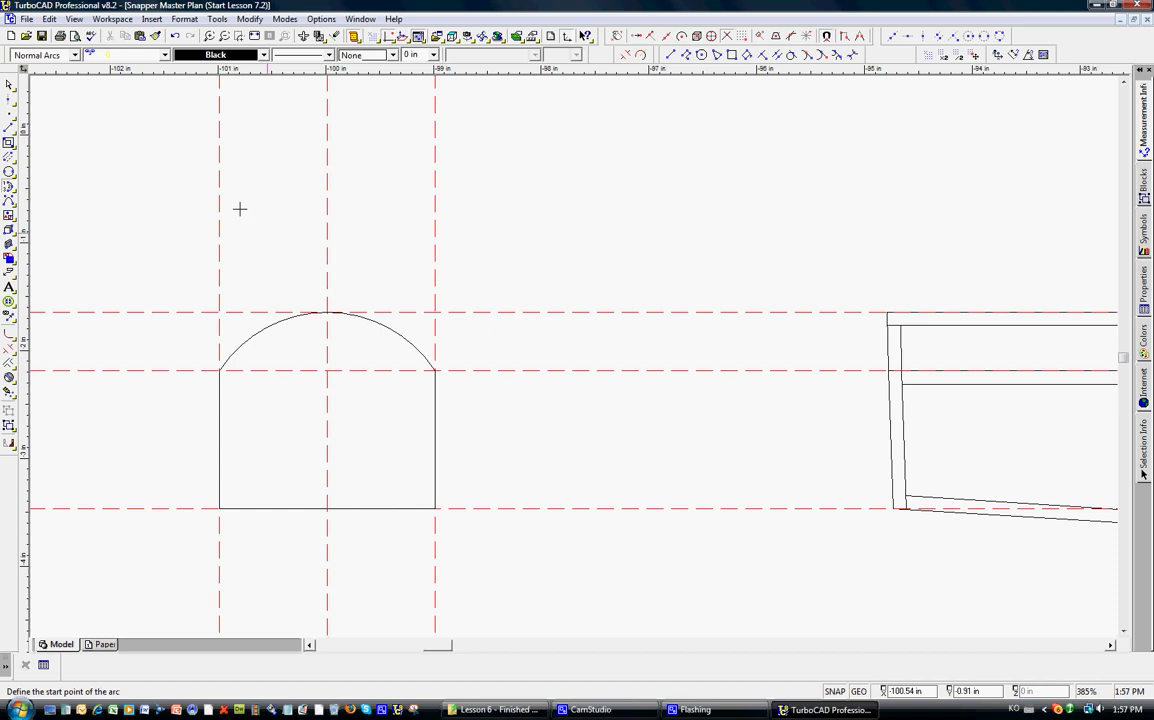
Clear all construction lines from the drawing and undo that clearing.
click(9, 85)
scroll(572, 355, down, 2)
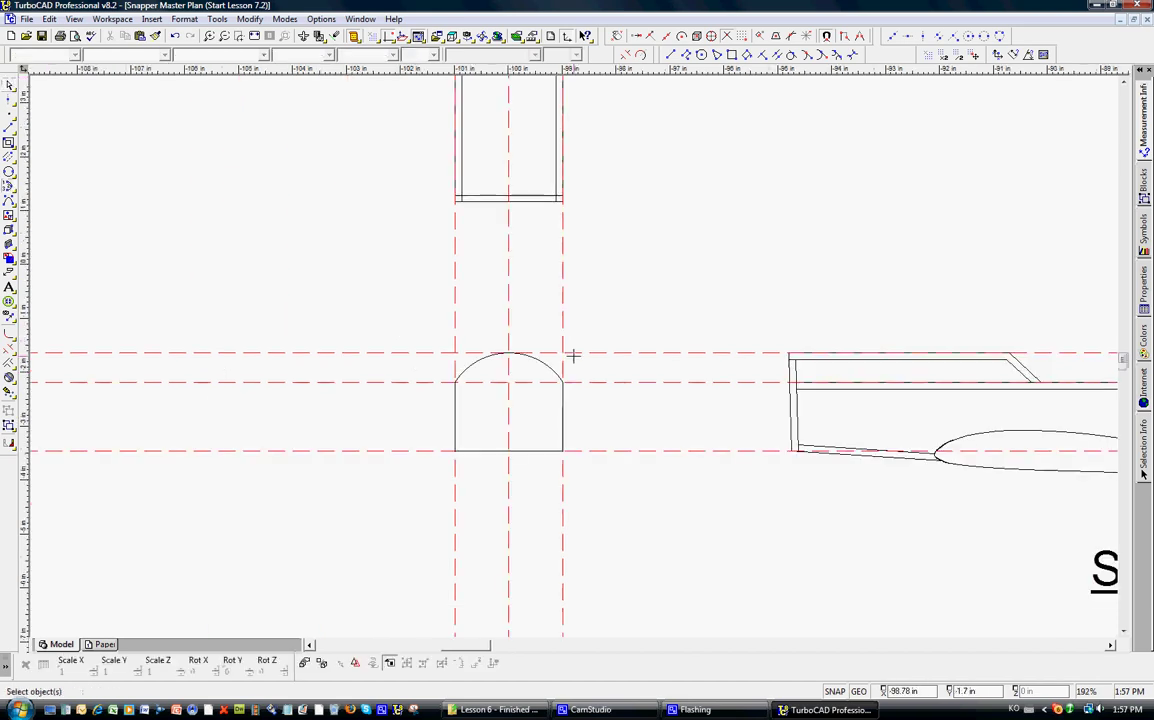
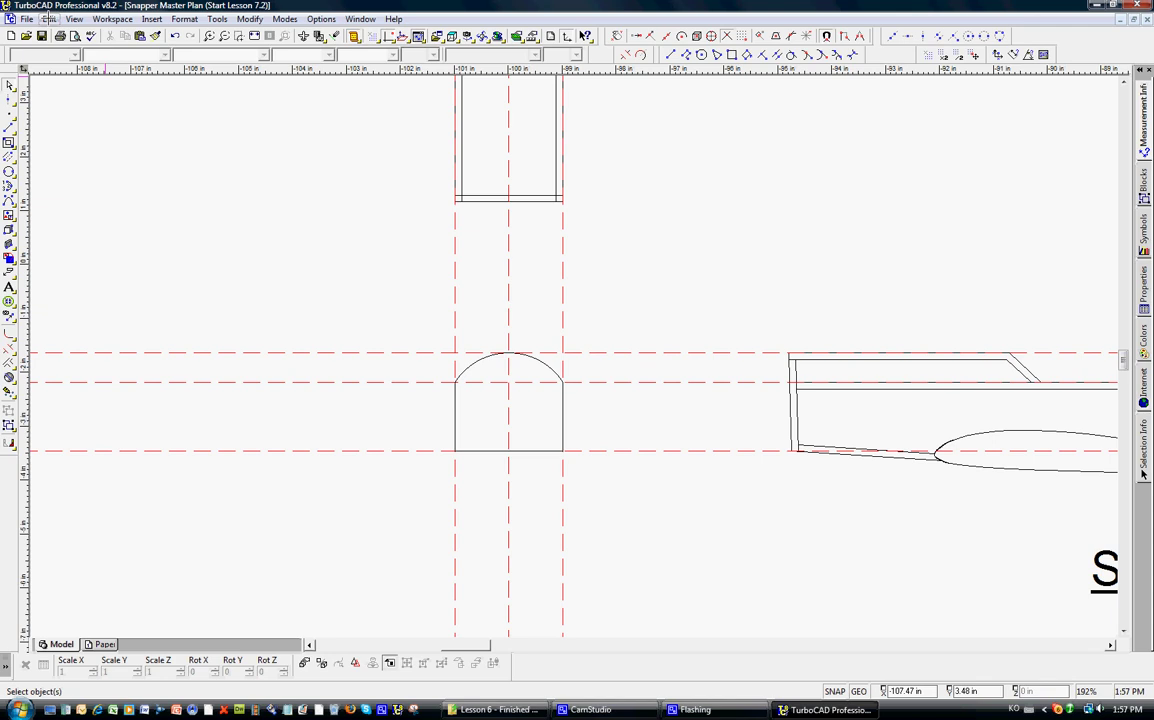
click(46, 19)
mouse_move(144, 131)
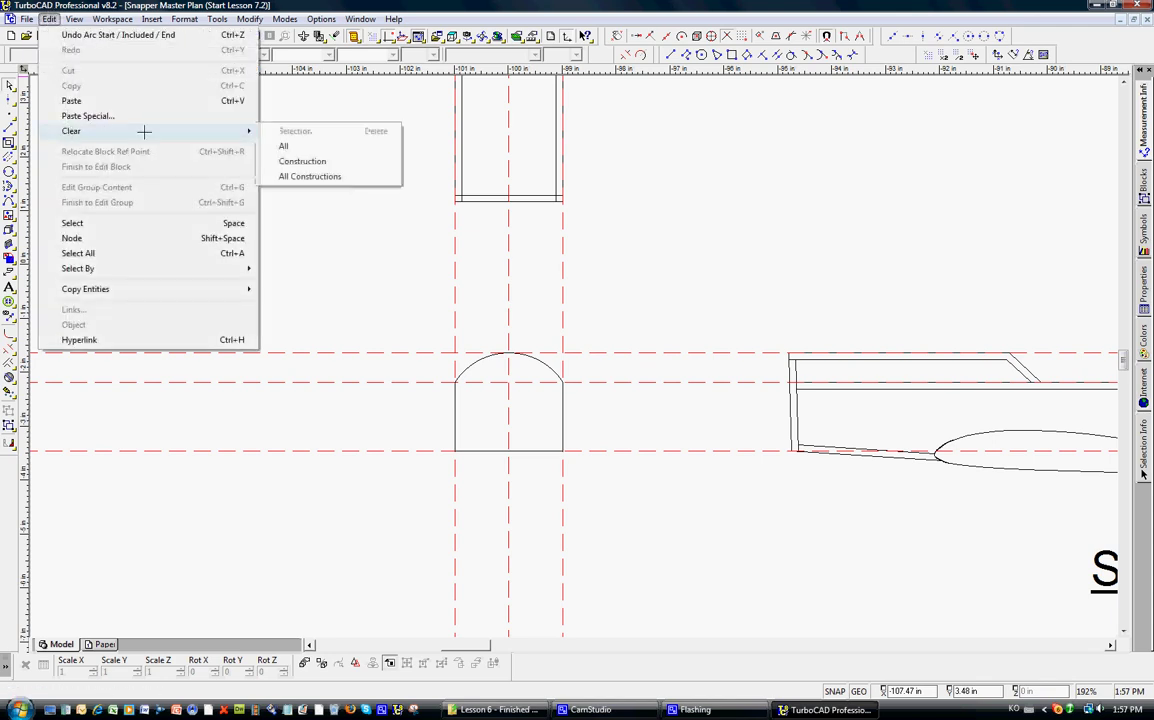
click(287, 176)
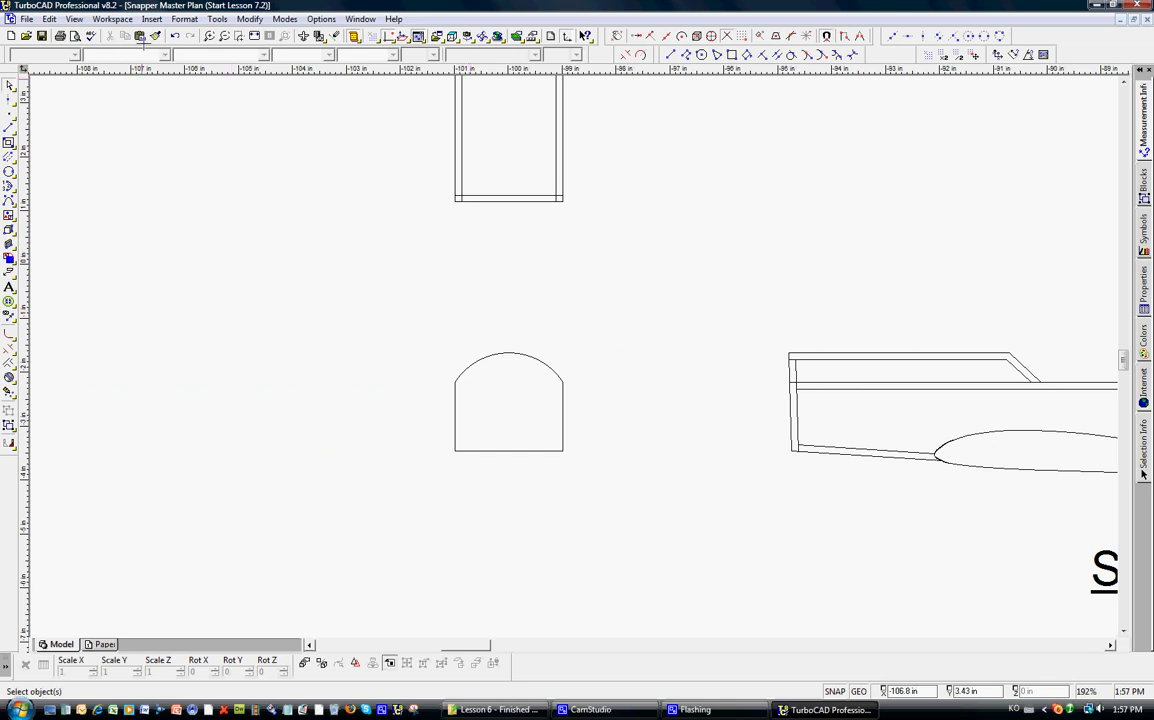
click(174, 36)
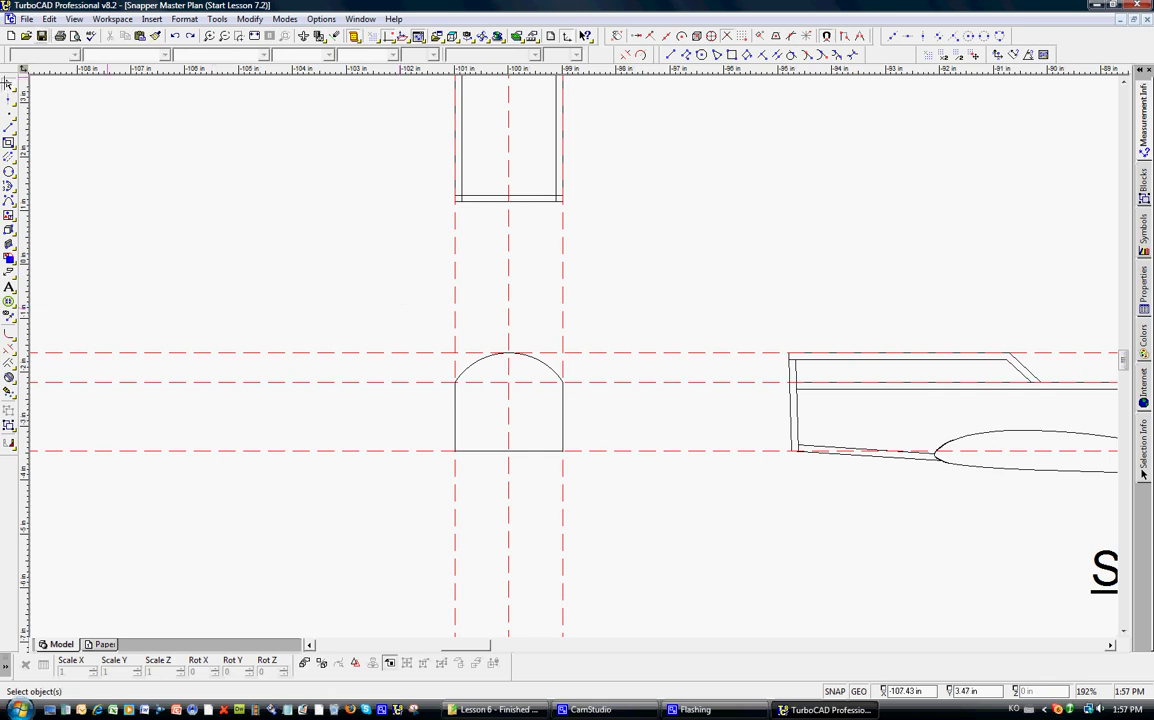
Move the arched front view outline off the construction lines to the empty area above the side view's nose, centred near X -95.6 in, Y 1.0 in.
drag(400, 321, 607, 482)
drag(510, 398, 743, 208)
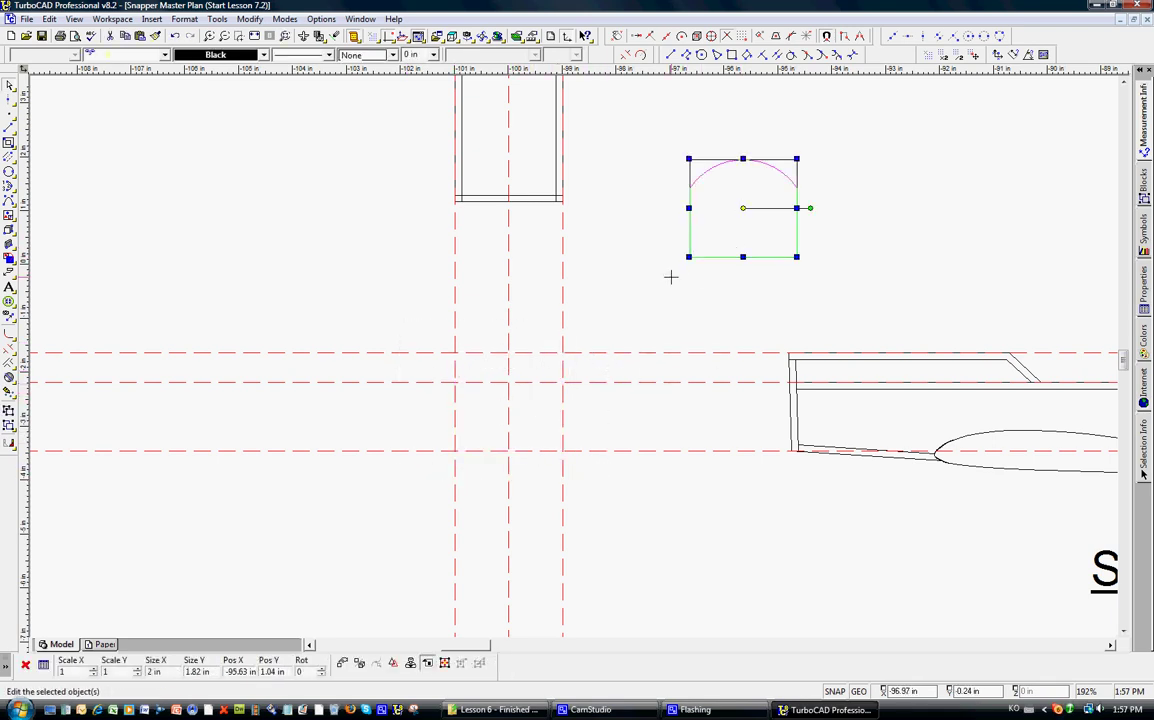
click(670, 277)
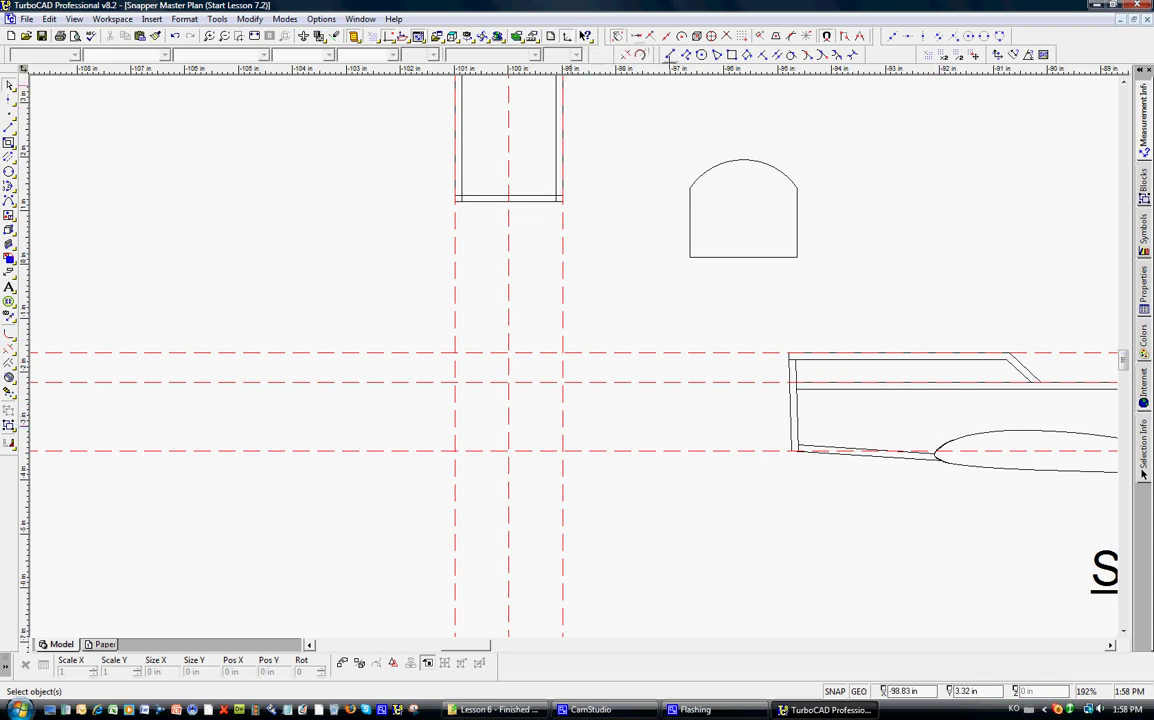
Draw a vertical line about 2.7 in long through the wing's leading edge in the side view, and a parallel copy 1/16 in forward of it.
click(934, 473)
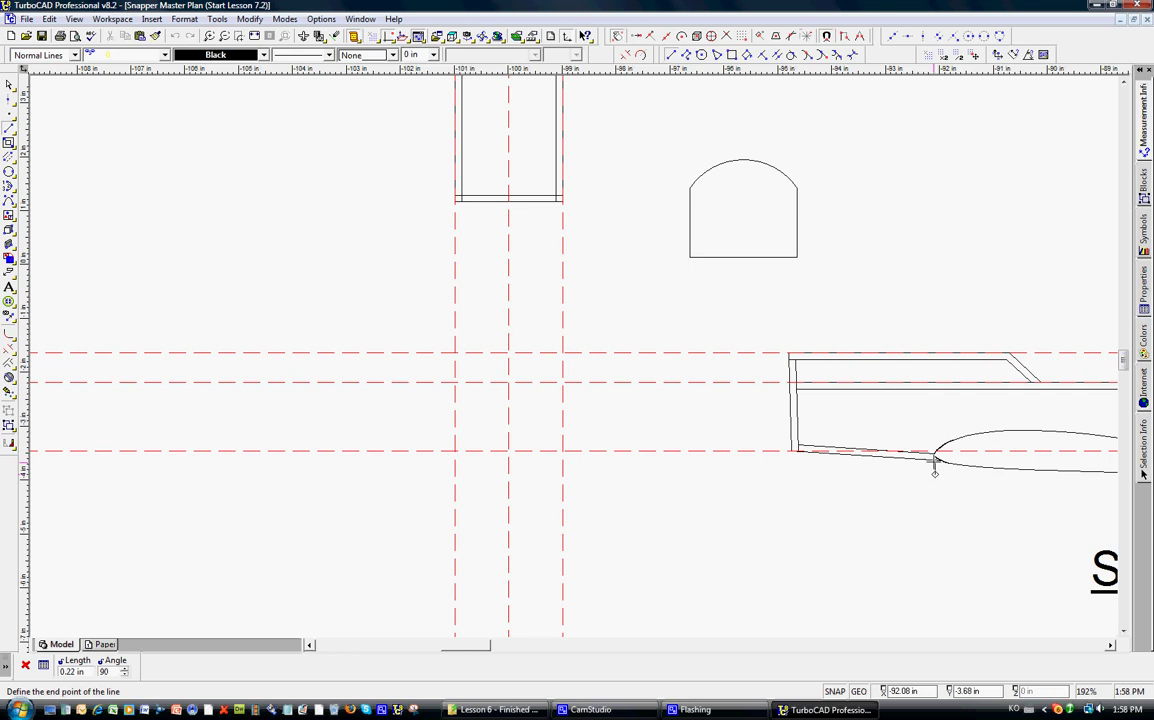
click(935, 331)
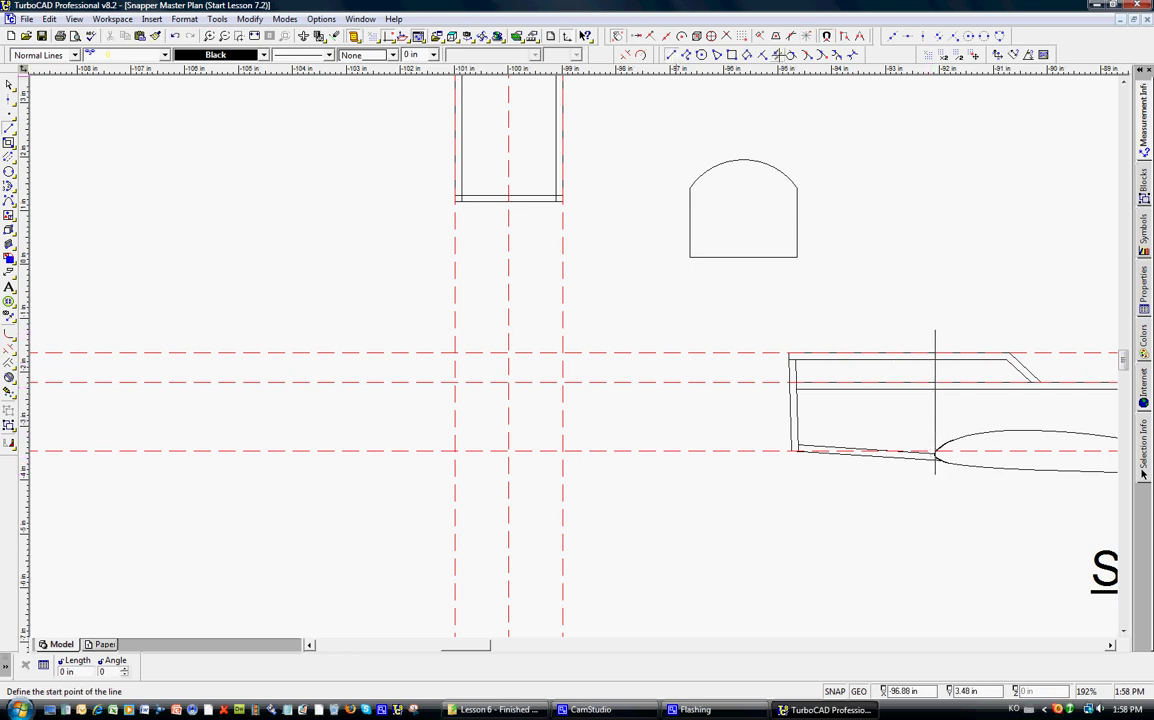
click(701, 54)
click(934, 338)
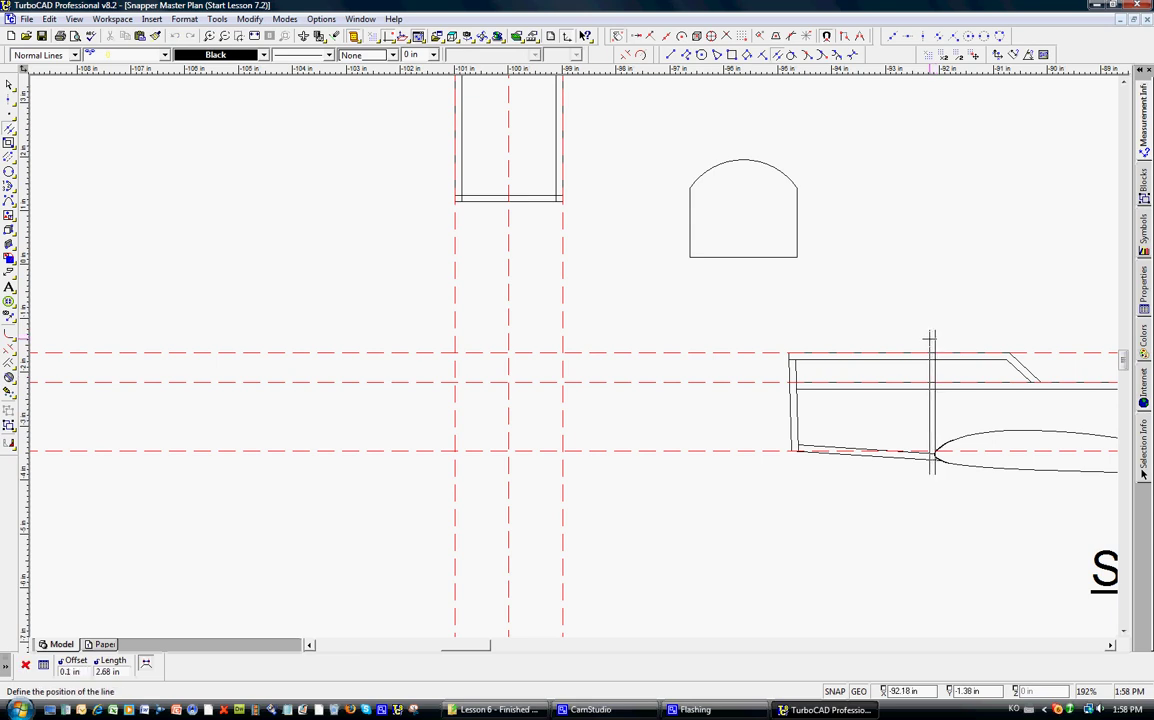
text(1/16)
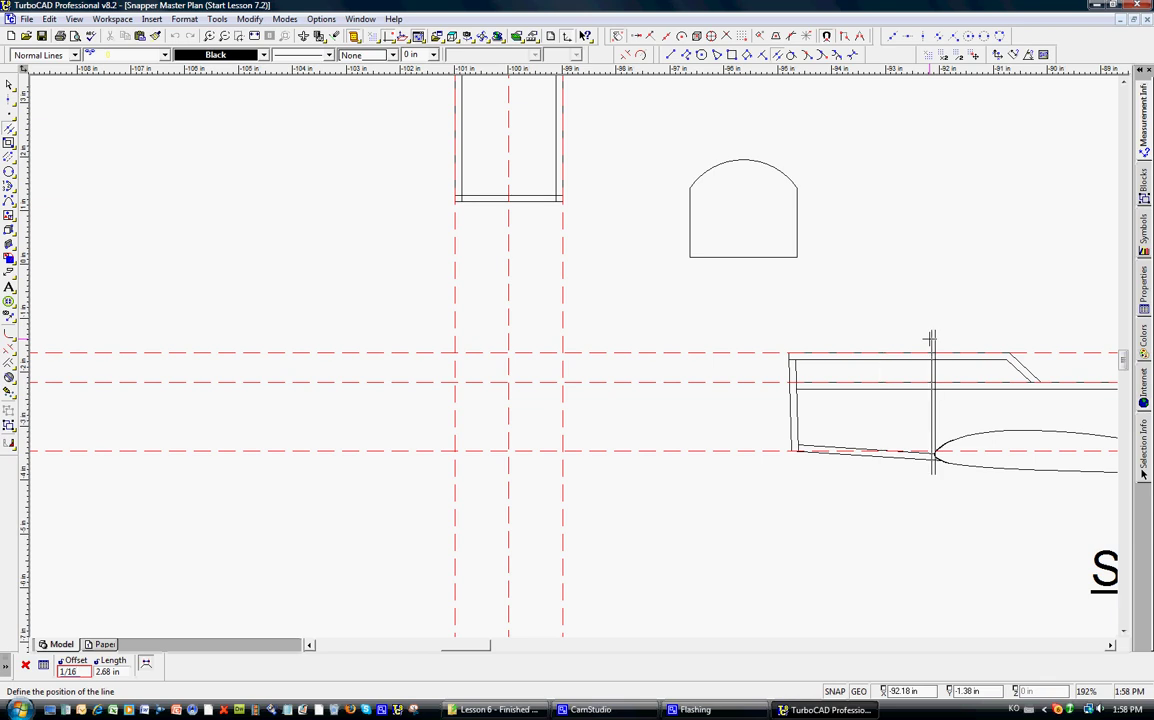
key(Return)
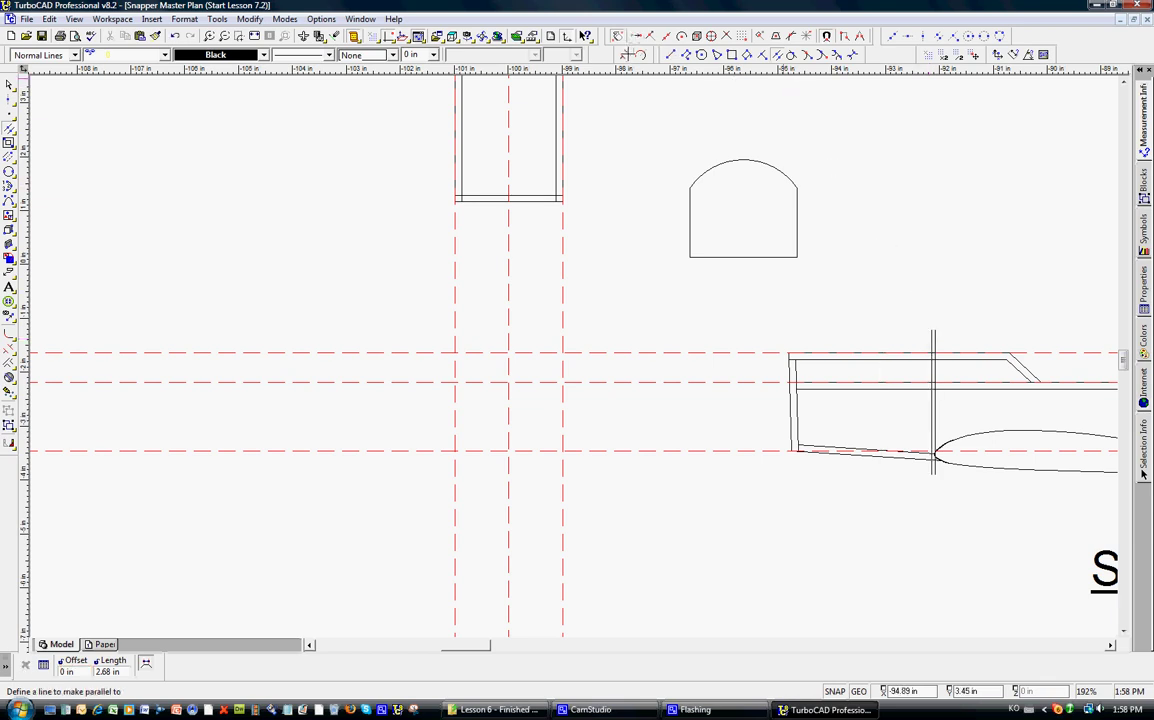
Trim both vertical lines at the canopy's upper edge and the forward one at the lower longeron's inner line.
click(626, 55)
click(934, 355)
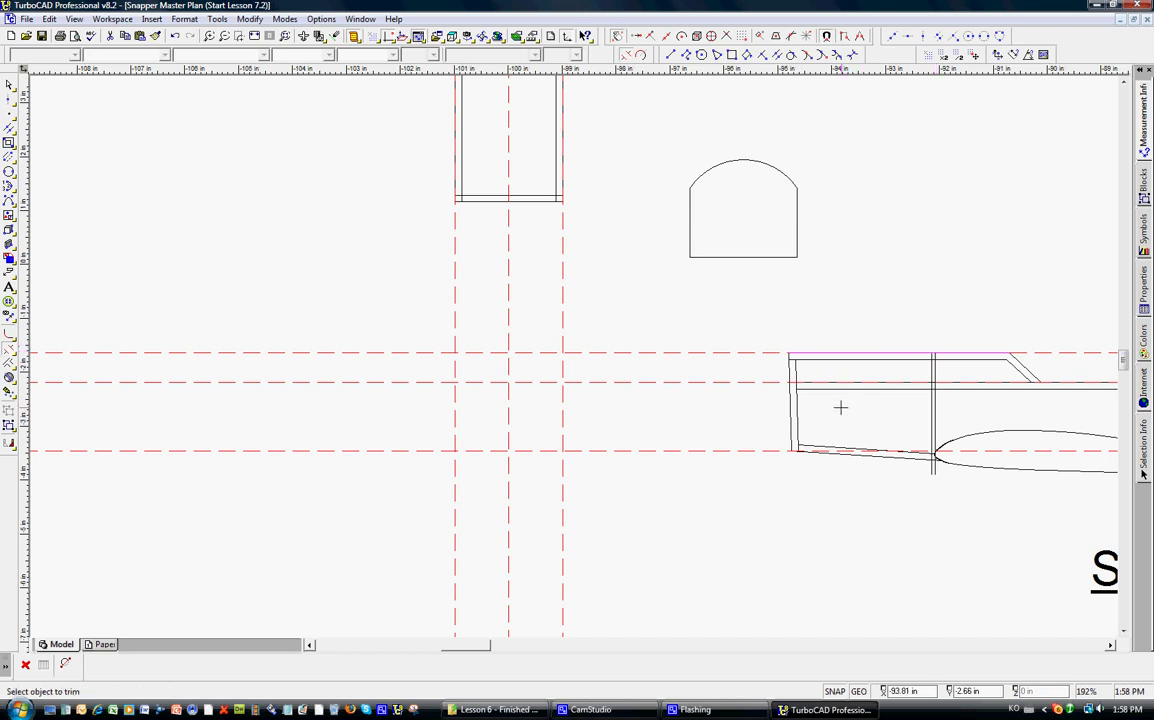
key(Escape)
click(921, 456)
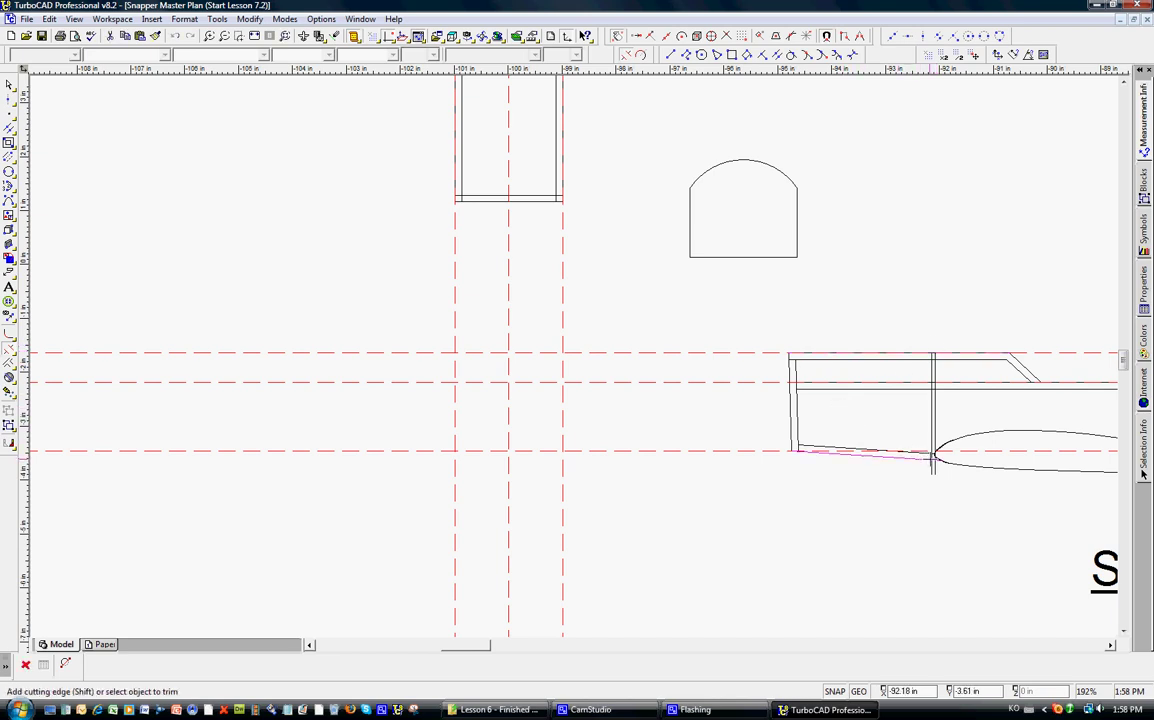
key(Escape)
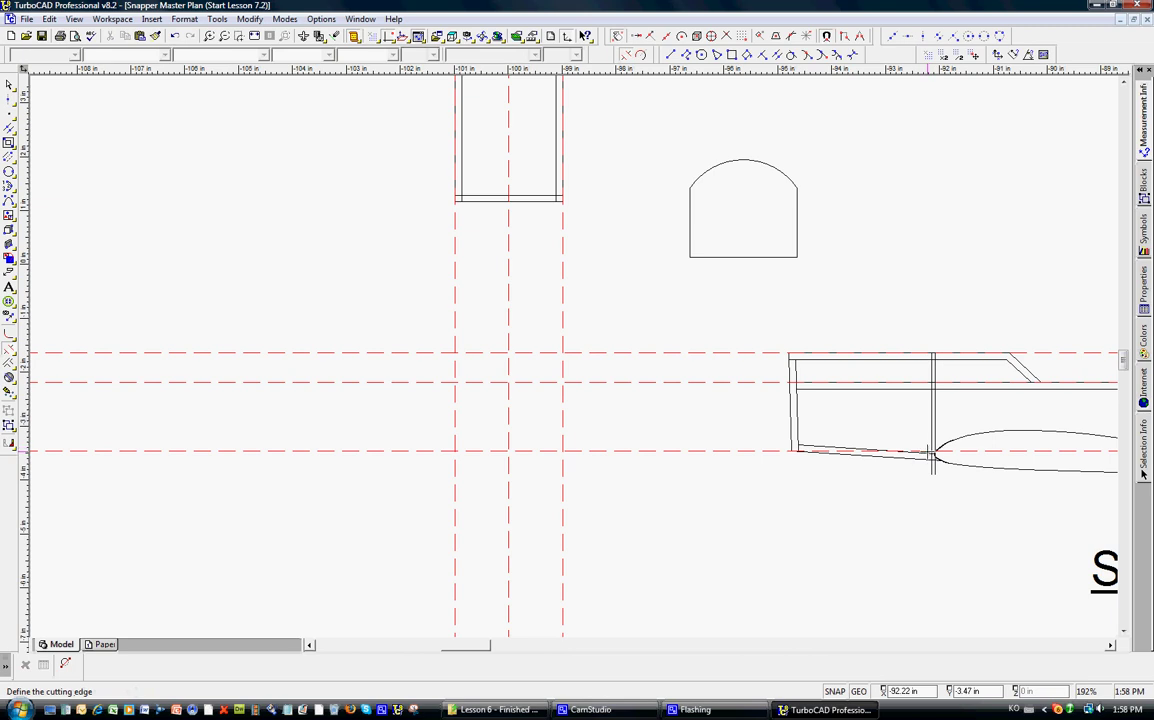
click(929, 454)
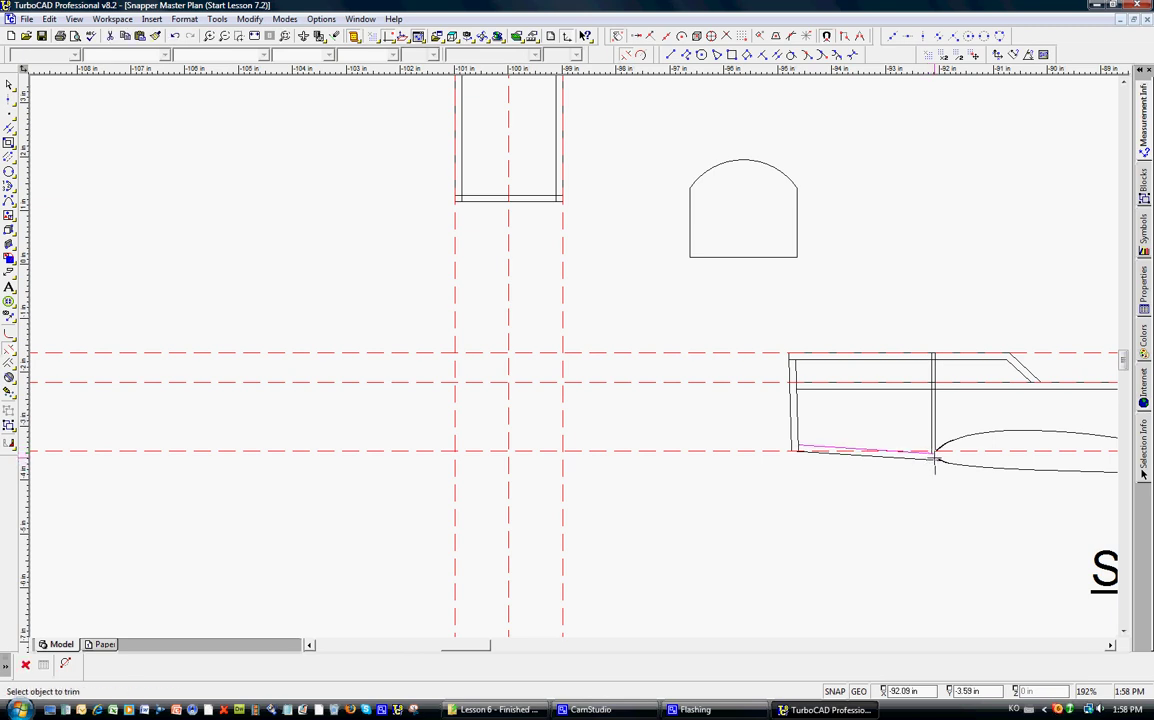
key(Escape)
Trim the rear vertical line against the wing's airfoil outline and delete the leftover piece below the leading edge.
scroll(934, 459, up, 2)
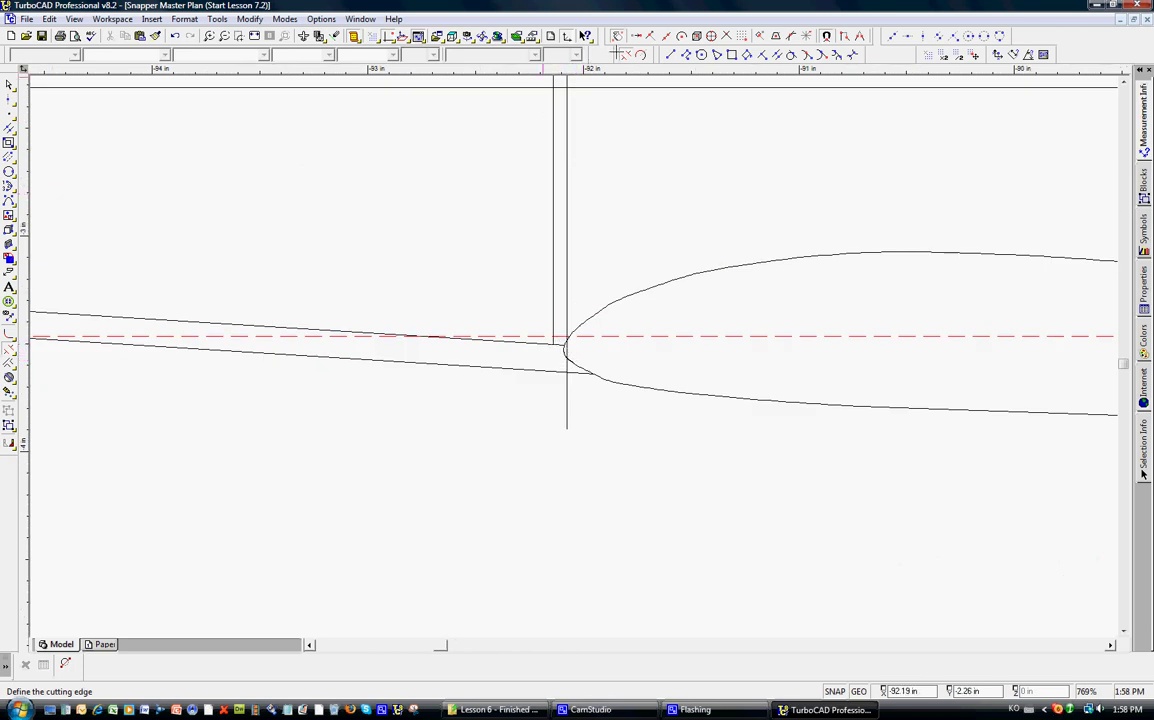
click(567, 339)
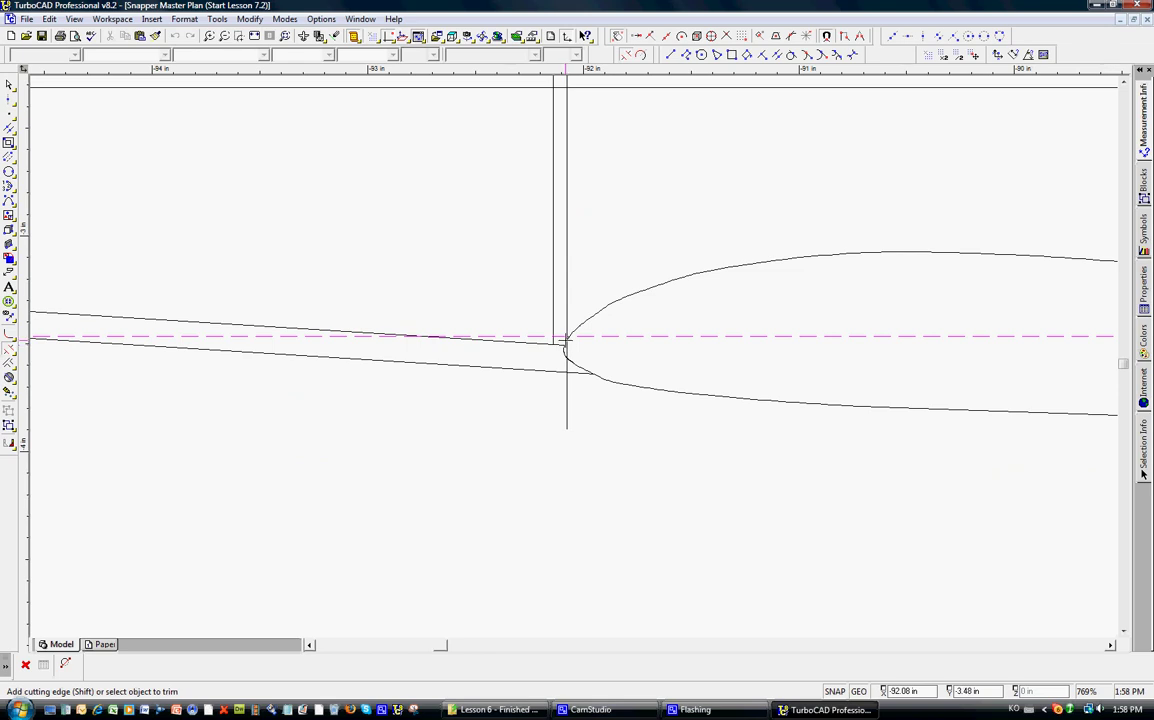
click(567, 341)
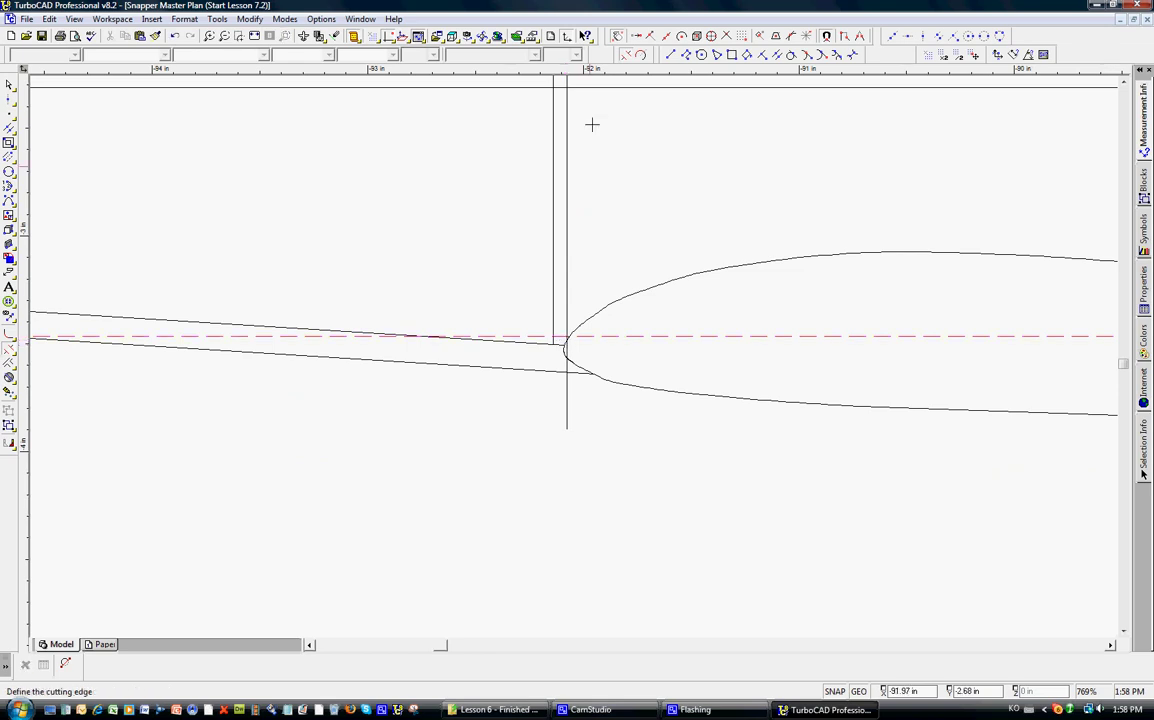
click(569, 344)
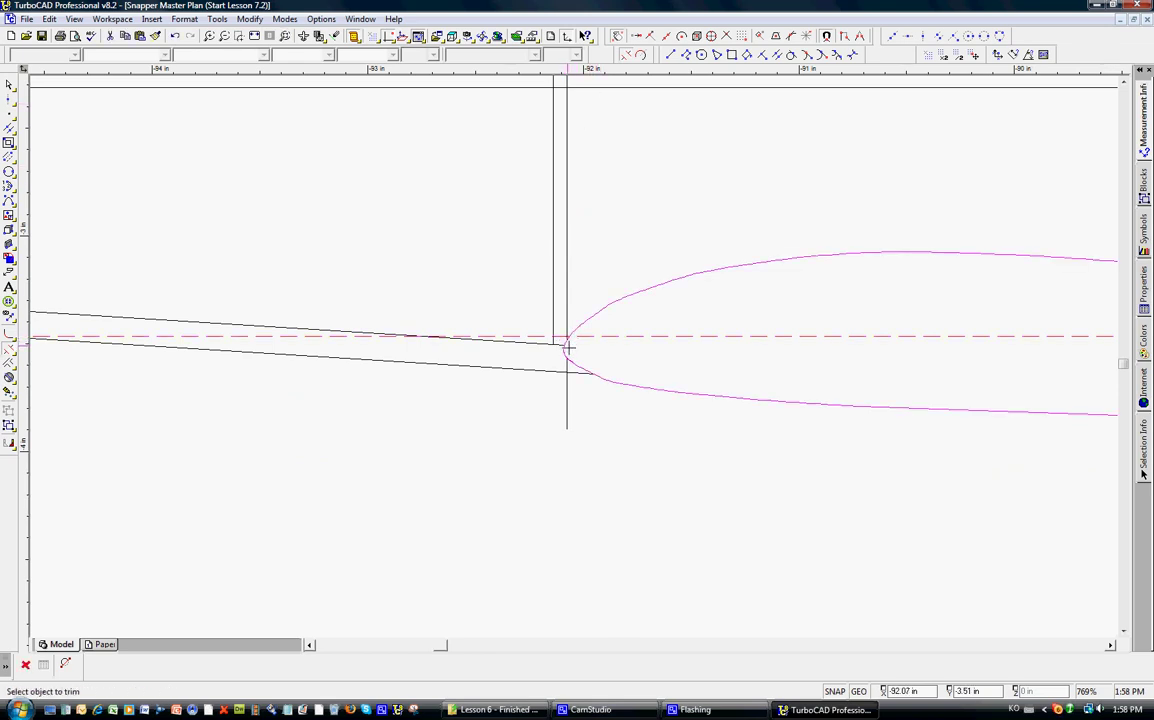
key(Escape)
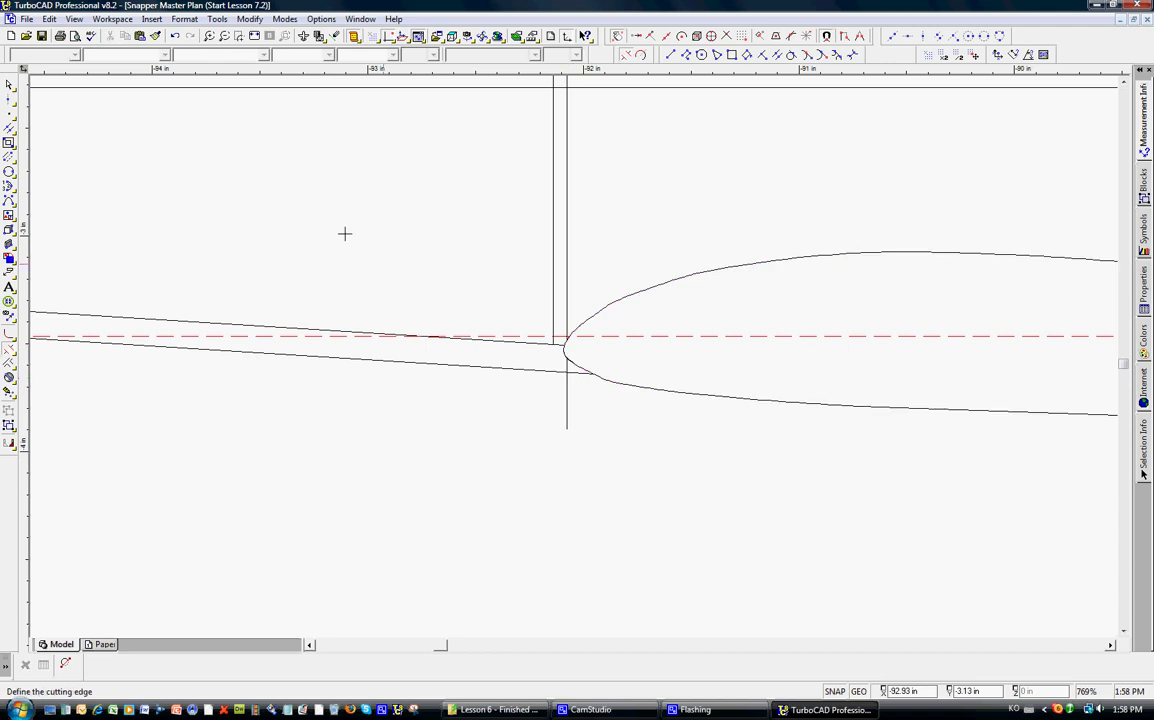
click(9, 85)
click(566, 407)
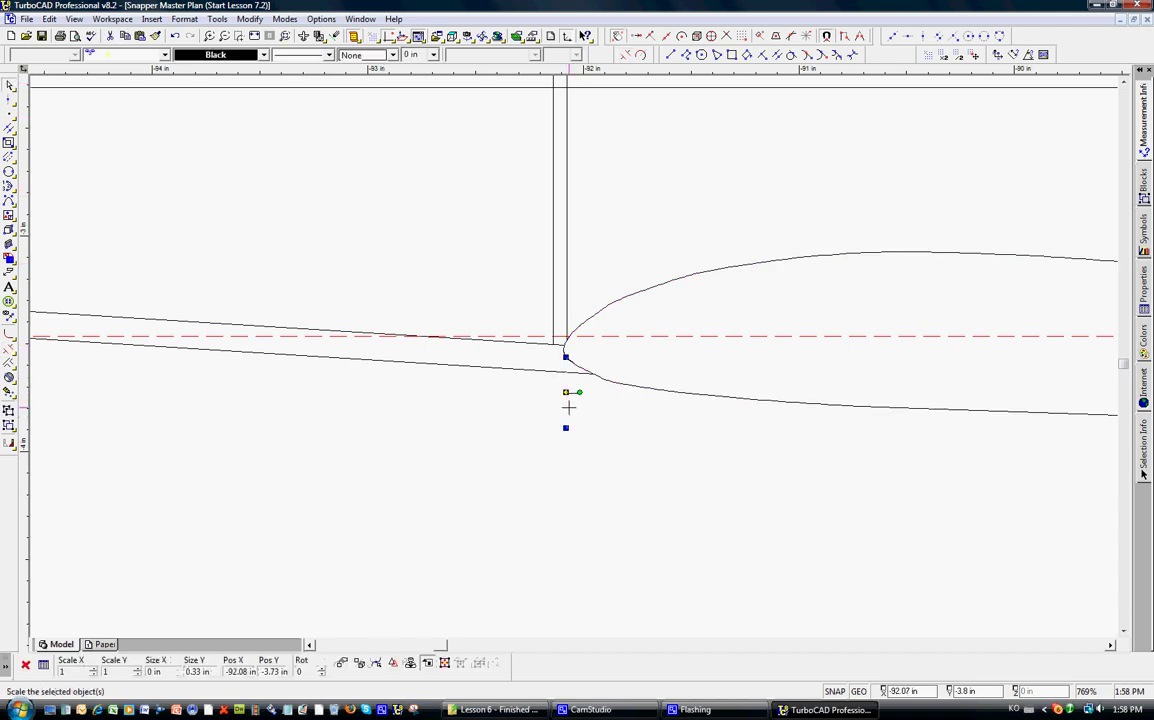
key(Delete)
Draw a four-line rectangle between the outer vertical construction lines and the uppermost and lowest horizontal construction lines, below the rotated top view.
scroll(572, 352, down, 3)
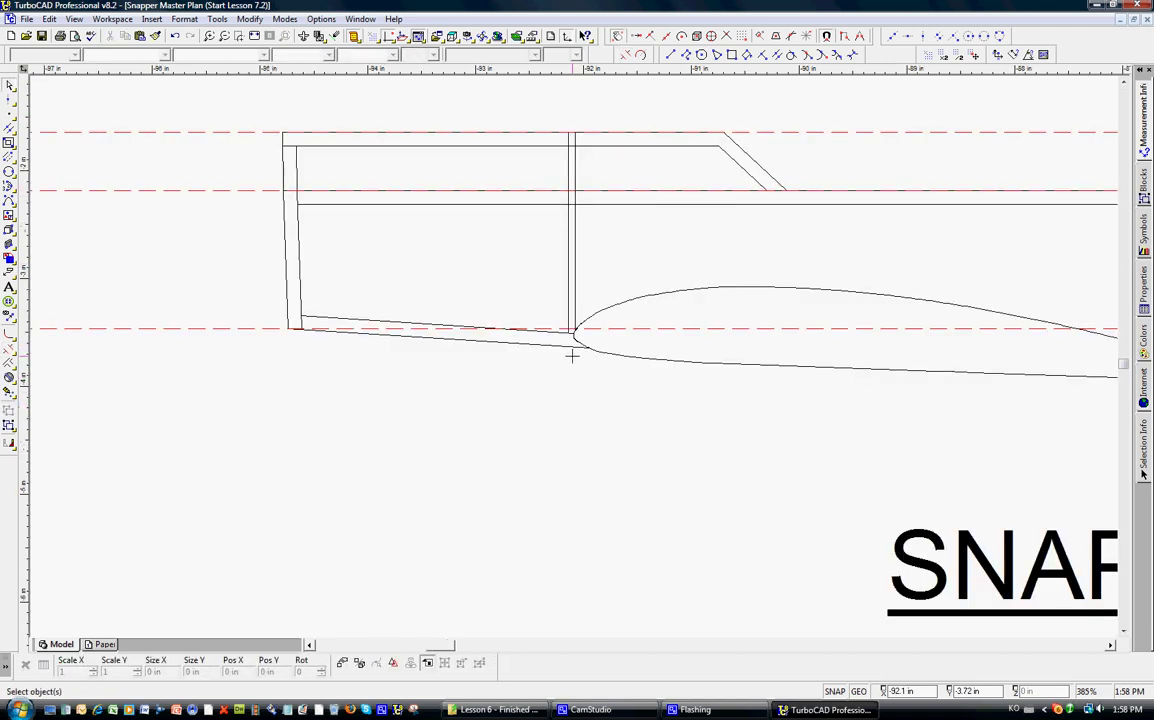
scroll(573, 355, down, 3)
scroll(573, 355, up, 1)
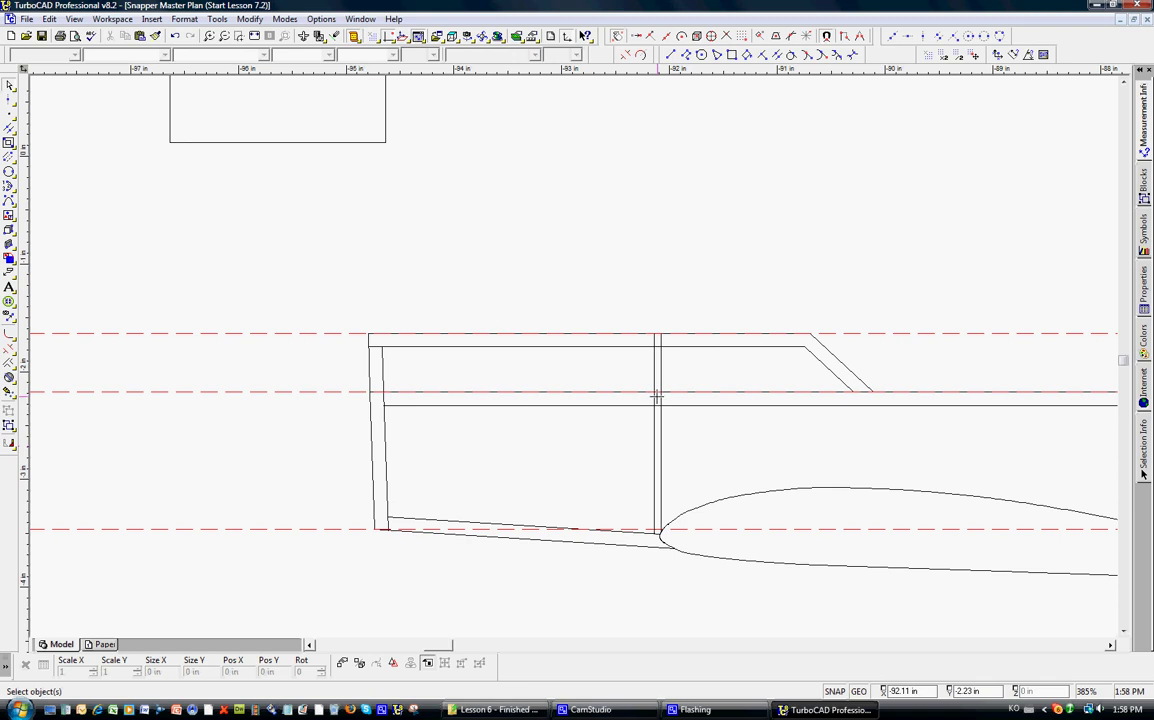
scroll(574, 350, down, 2)
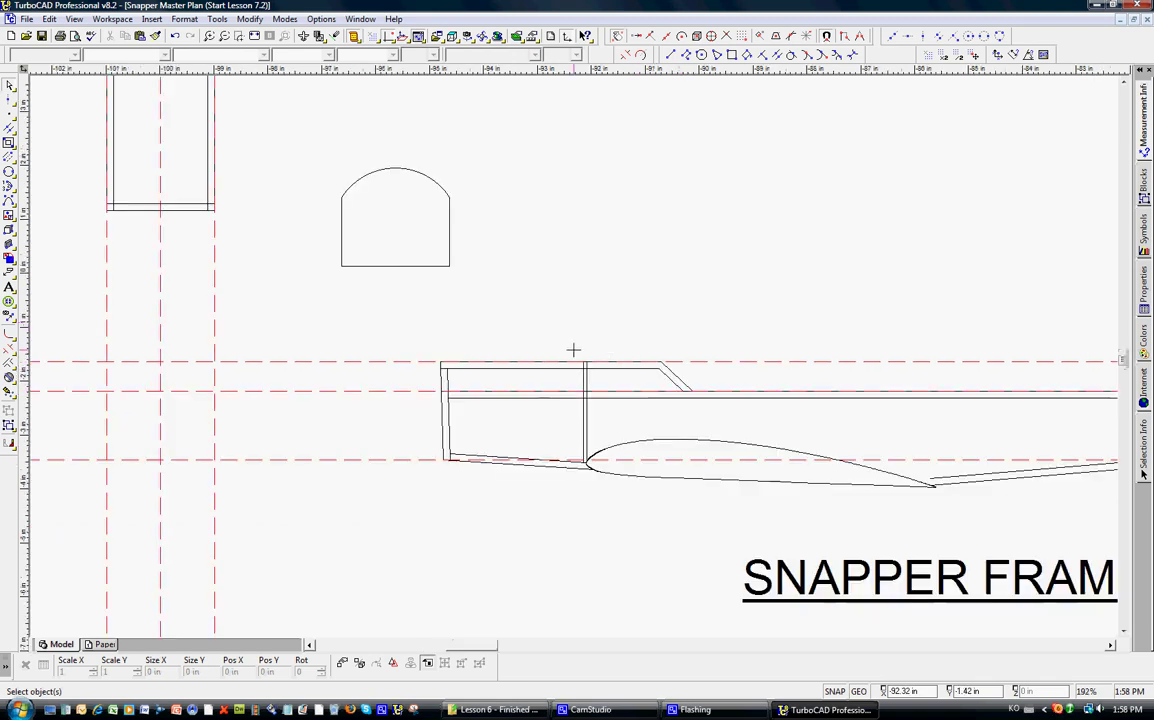
scroll(573, 355, down, 1)
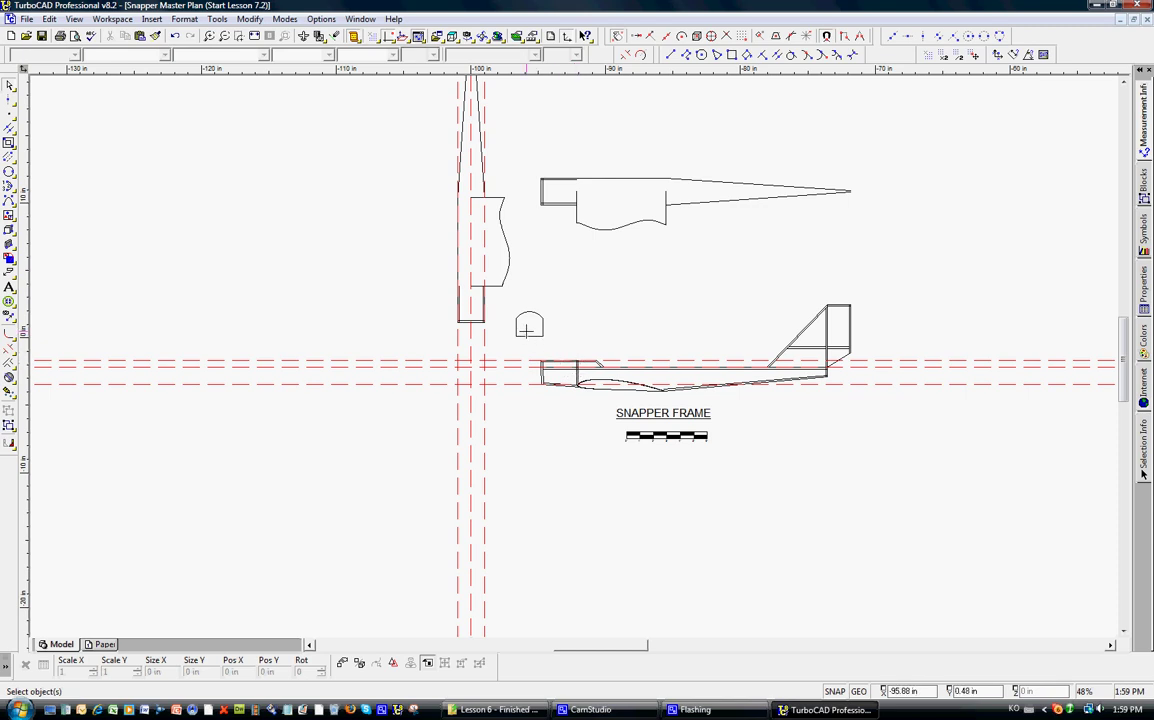
scroll(521, 354, up, 4)
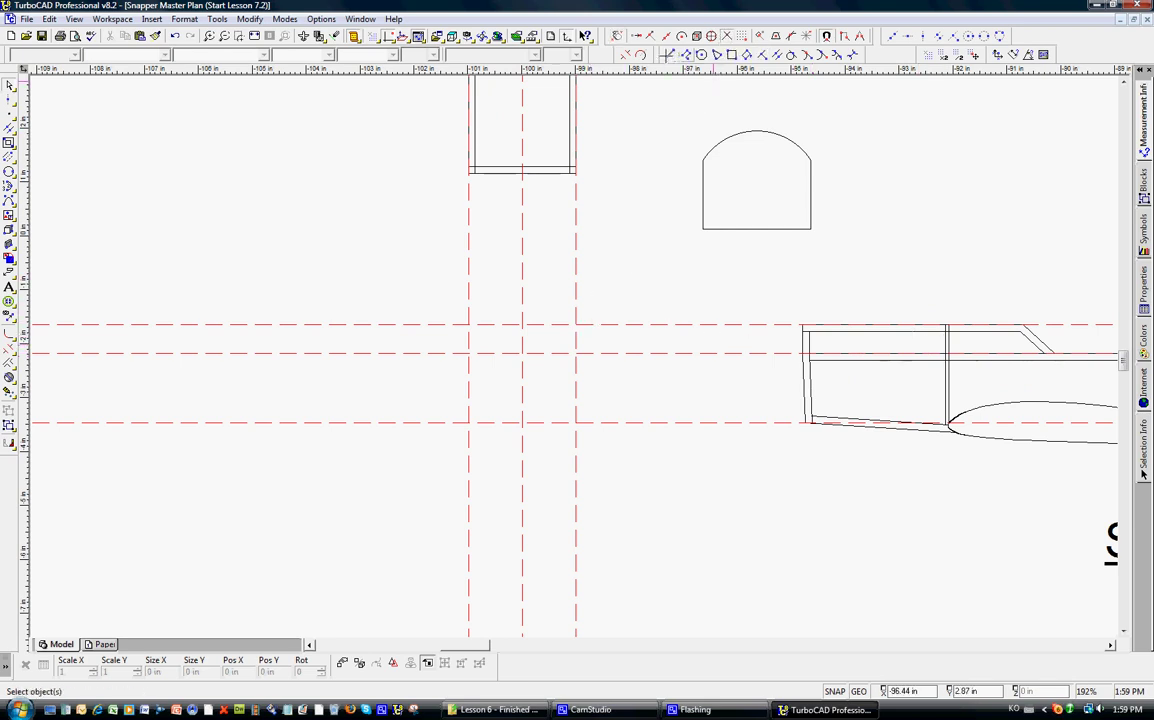
key(l)
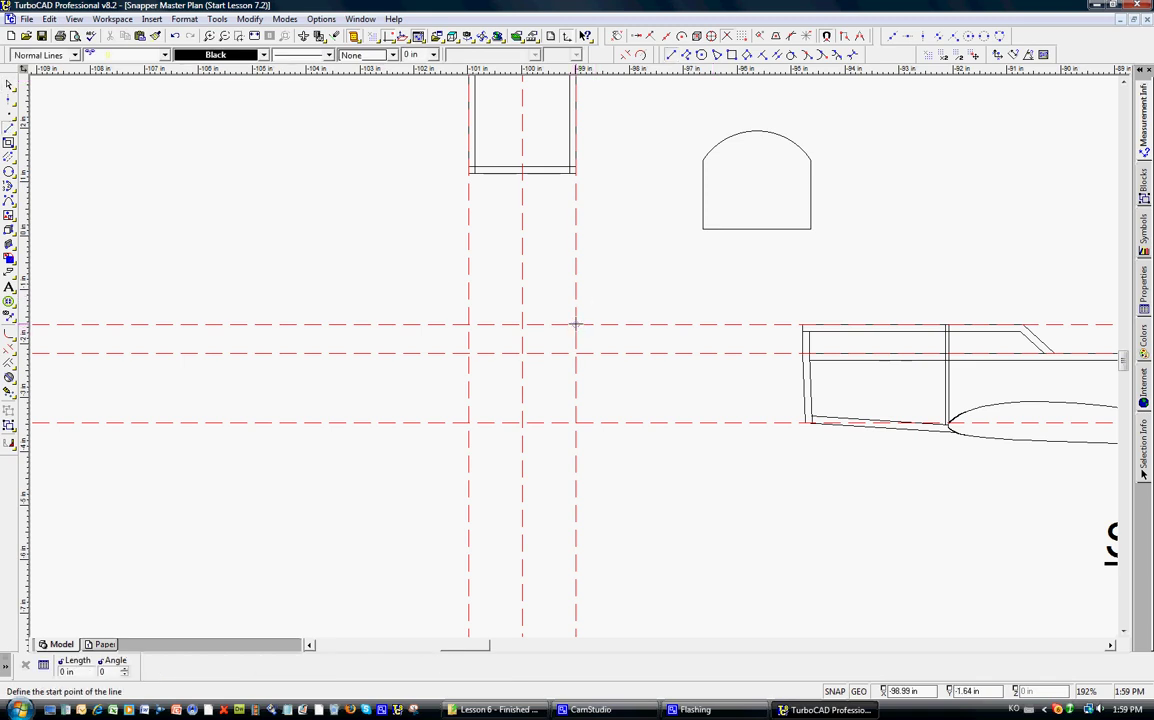
click(576, 323)
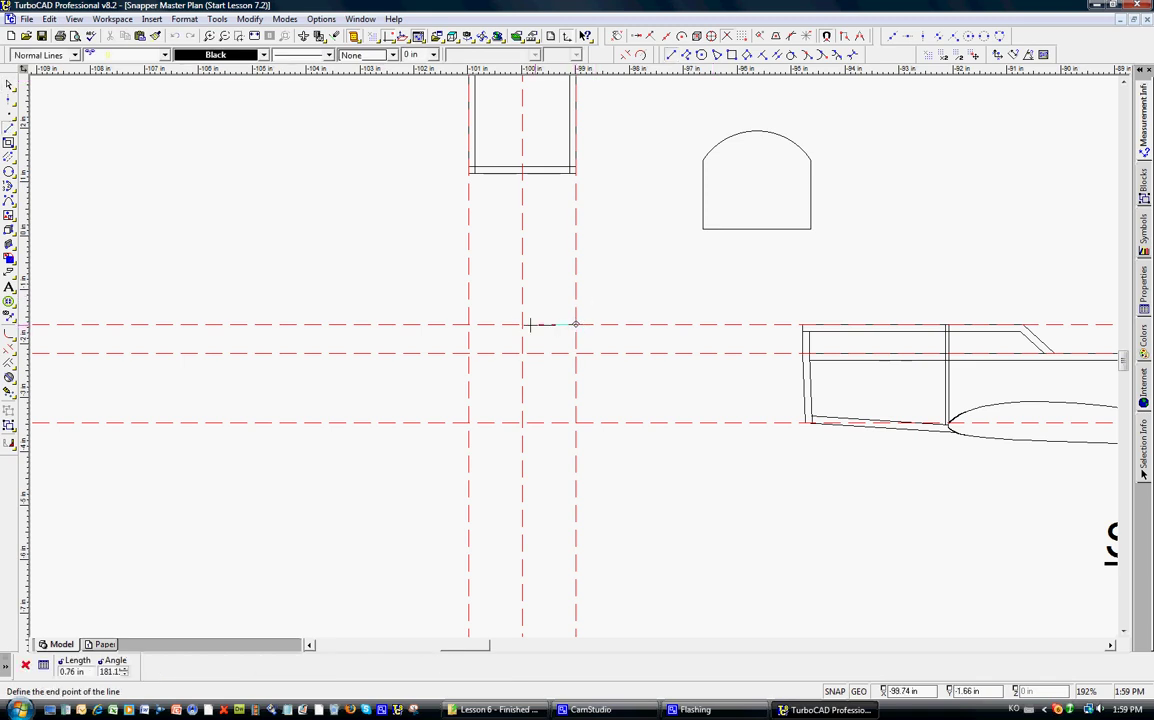
click(470, 323)
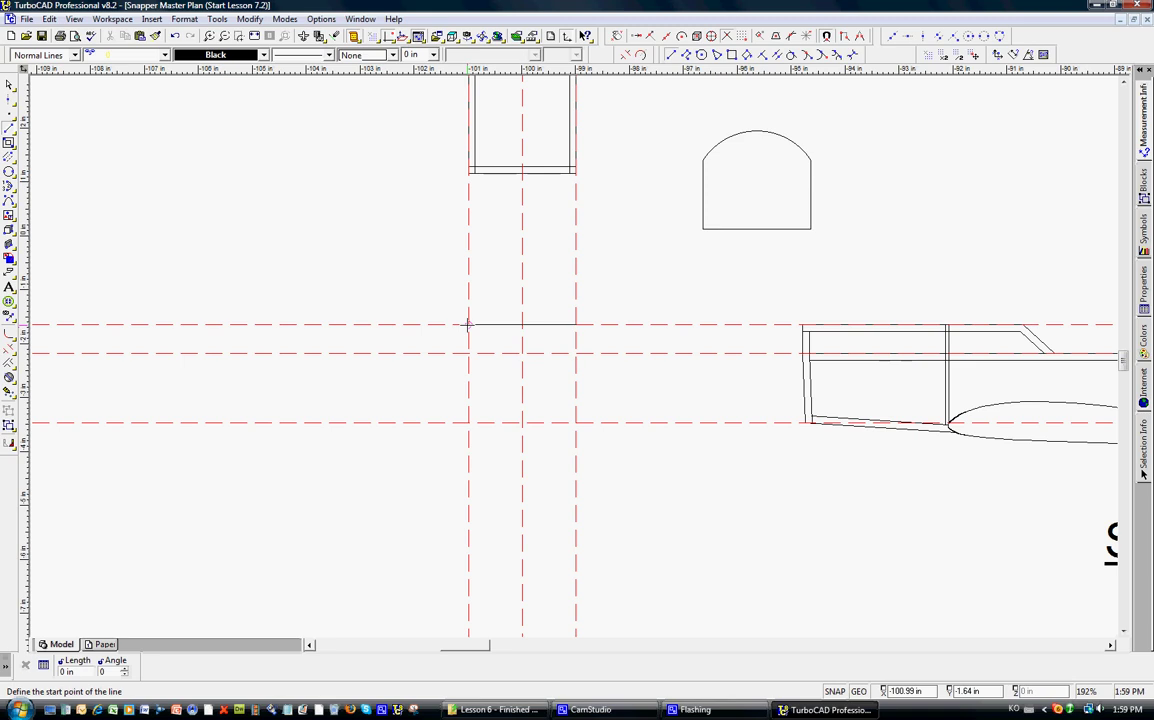
click(469, 323)
click(468, 421)
click(469, 421)
click(576, 421)
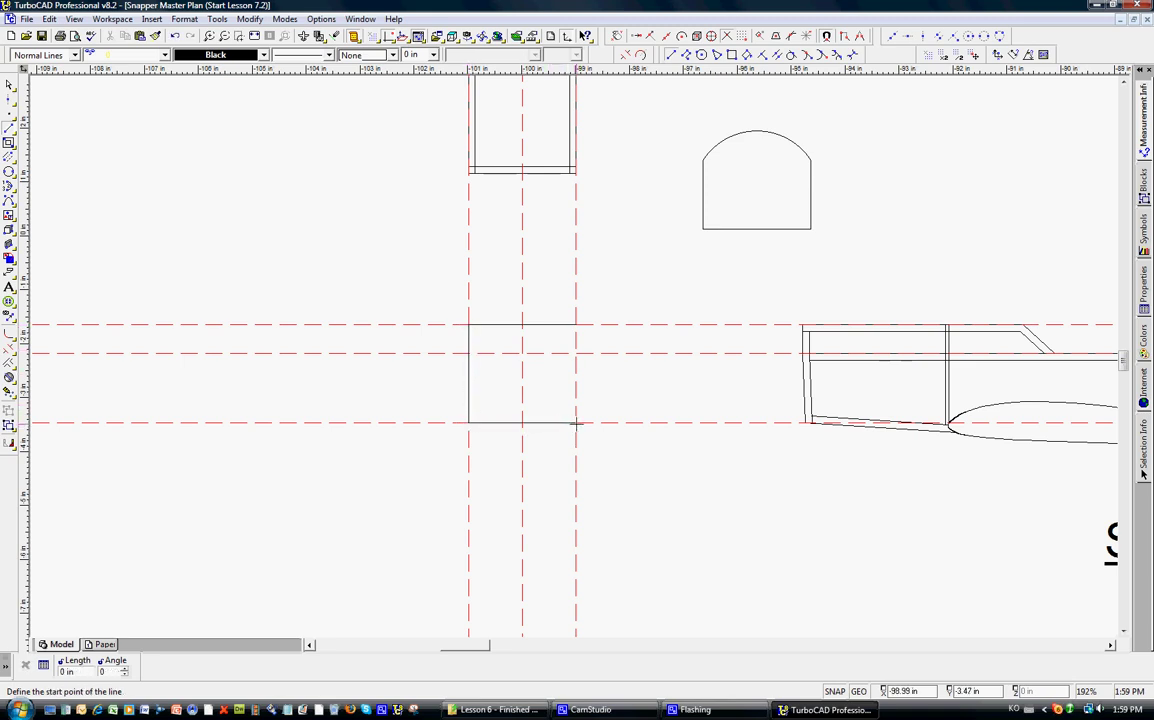
click(576, 421)
click(576, 323)
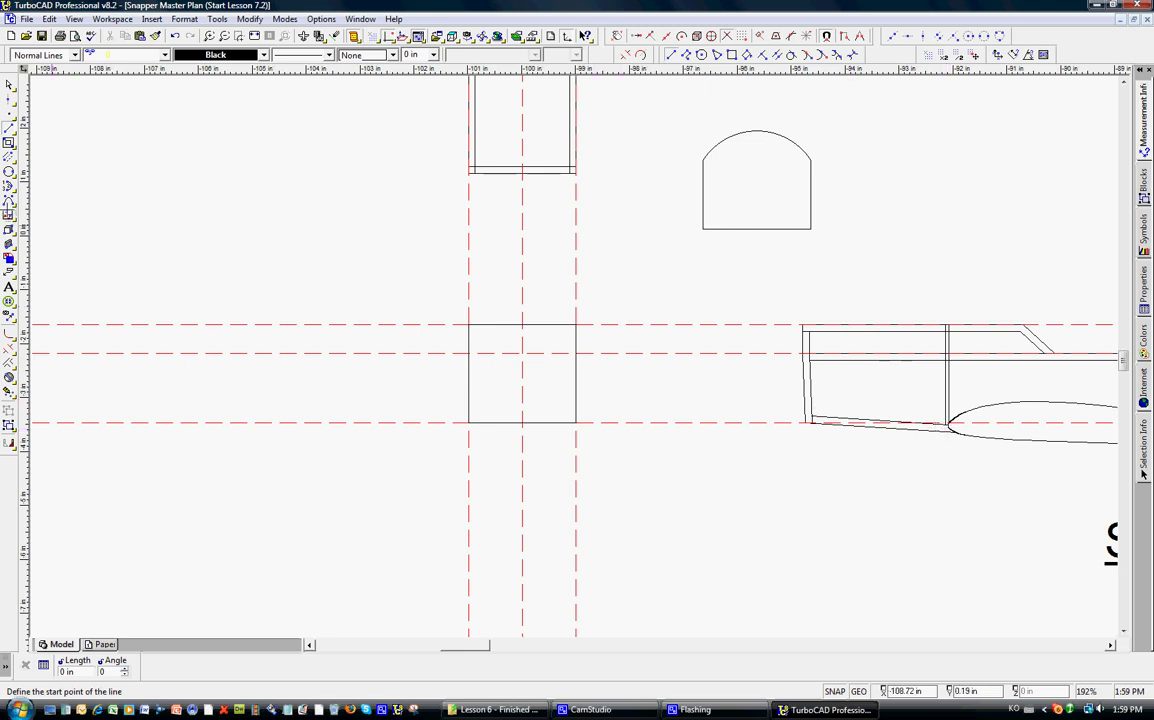
Draw a three-point arc between the rectangle's sides at the middle horizontal construction line, passing through the midpoint of its top edge.
click(9, 186)
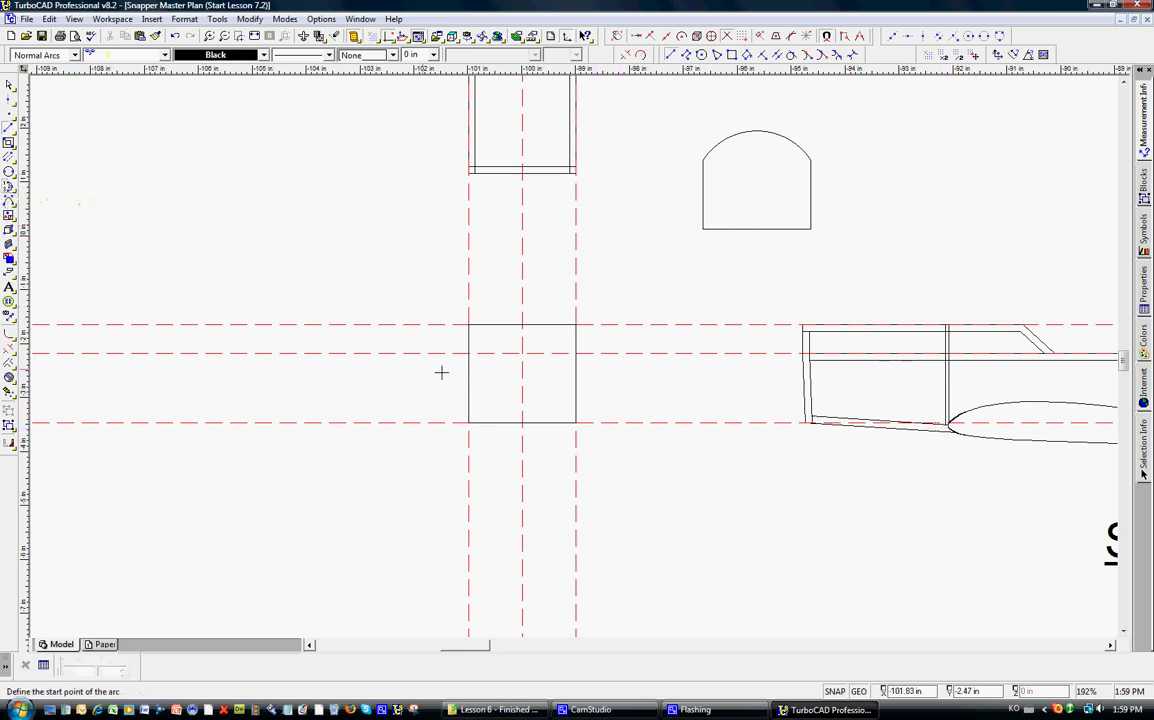
click(469, 353)
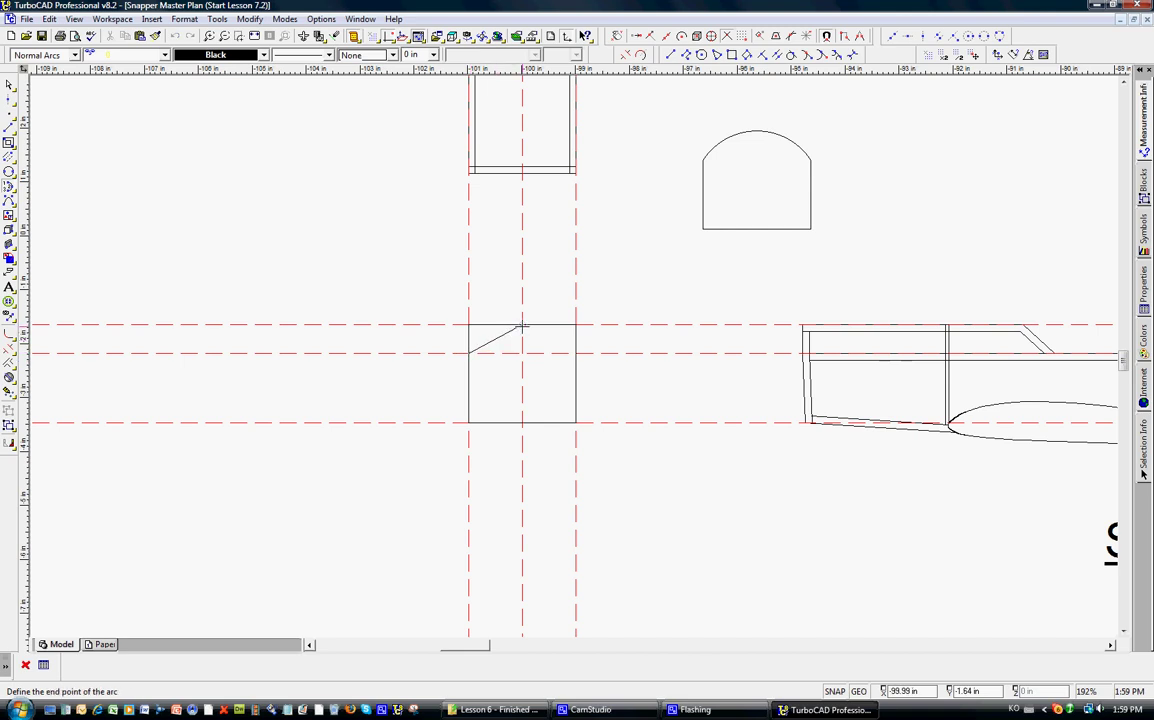
click(575, 353)
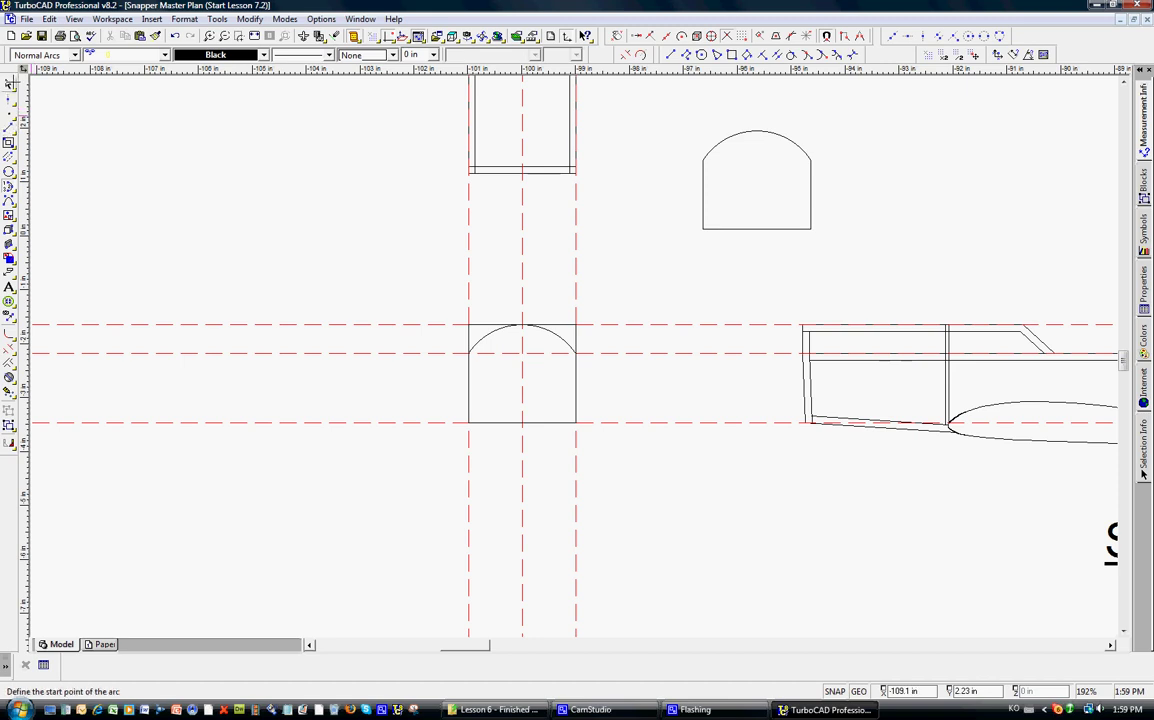
Trim both sides of the front-view rectangle above the arc, using the arc as the cutting edge.
click(10, 84)
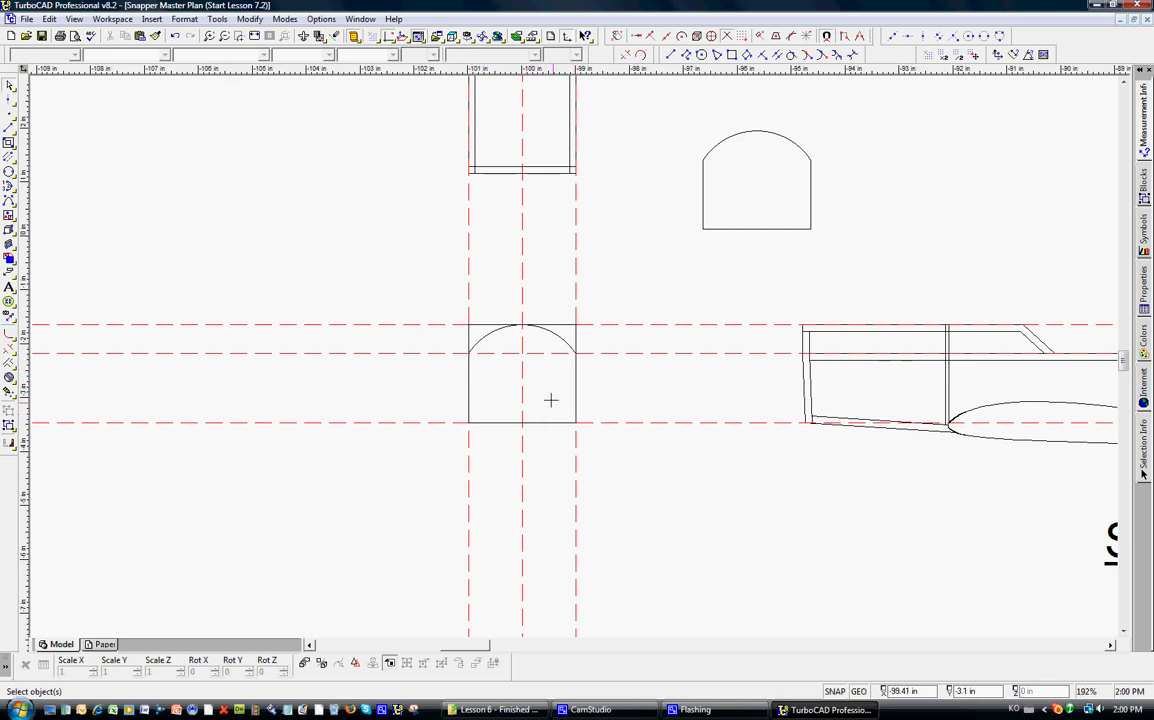
scroll(502, 360, up, 2)
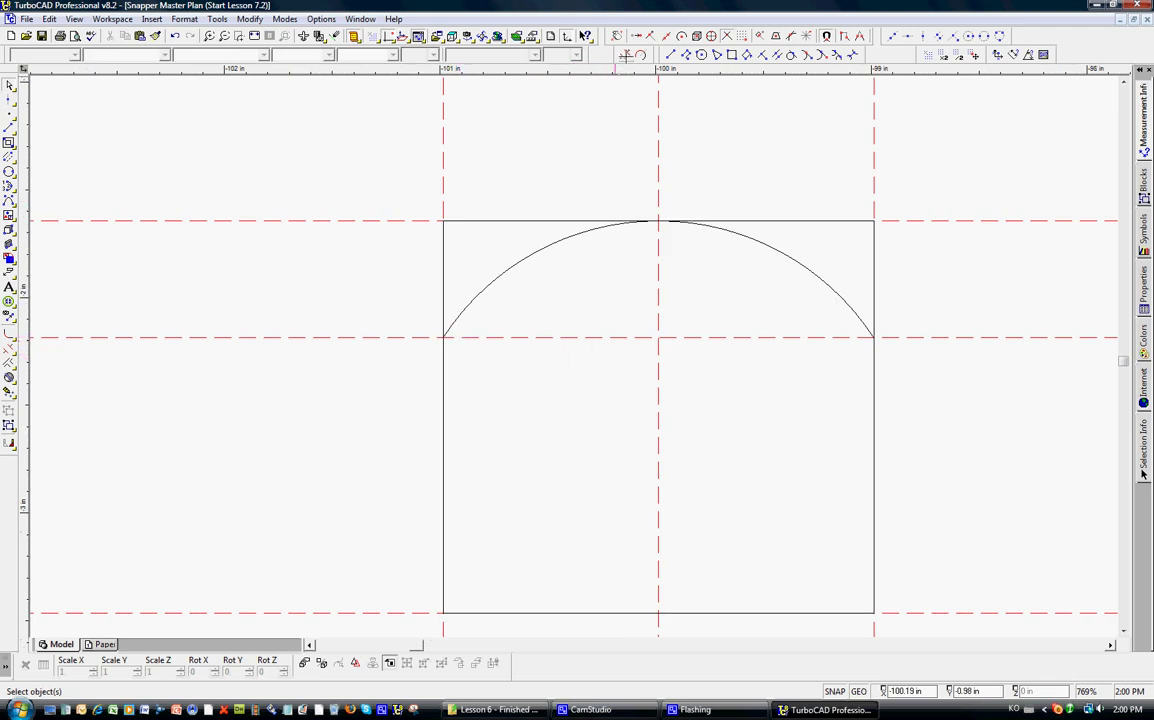
click(626, 55)
click(626, 55)
click(451, 325)
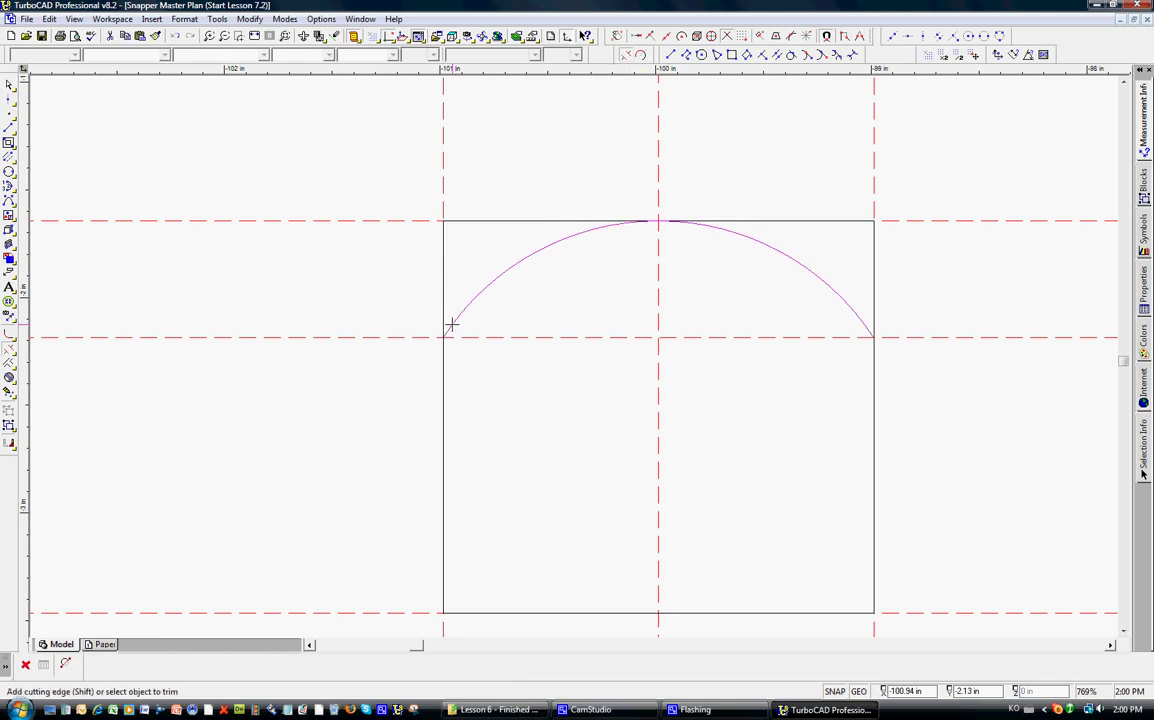
click(443, 322)
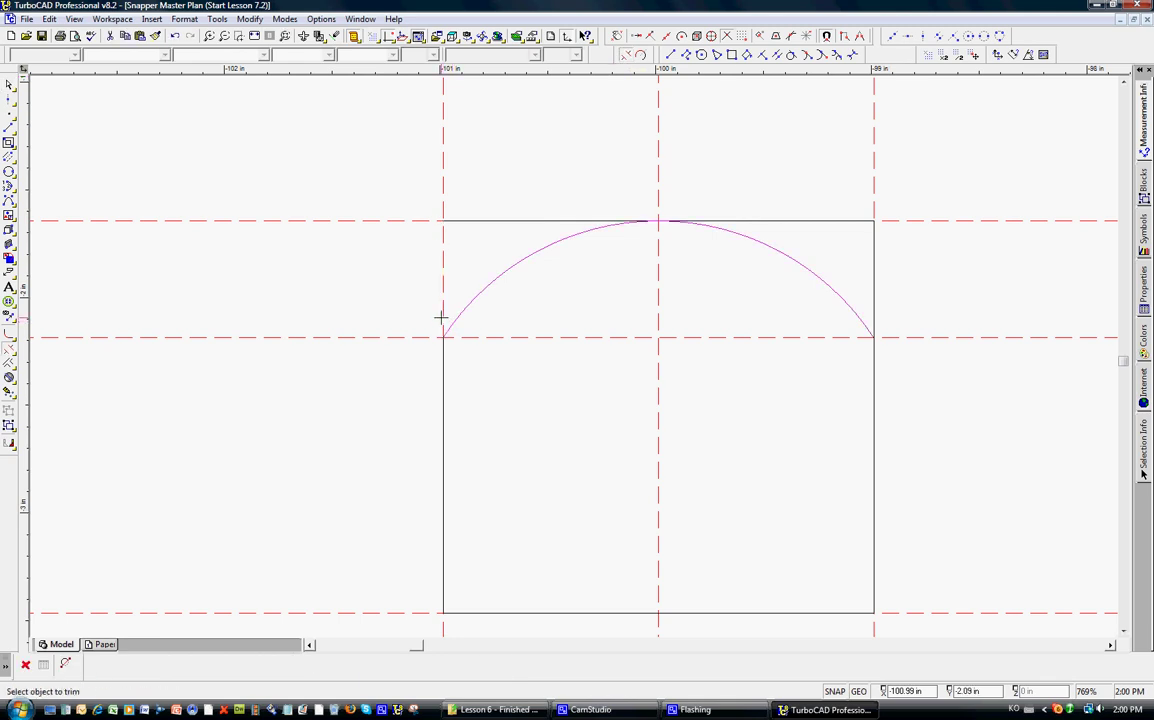
key(Escape)
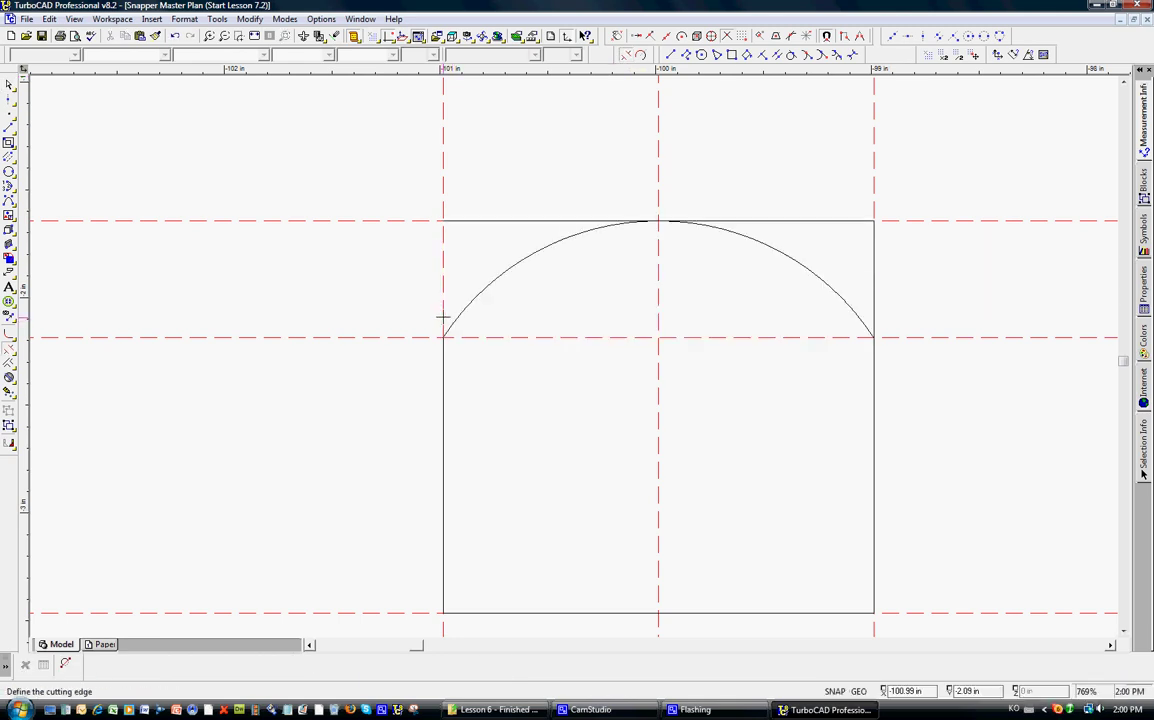
click(866, 326)
click(875, 312)
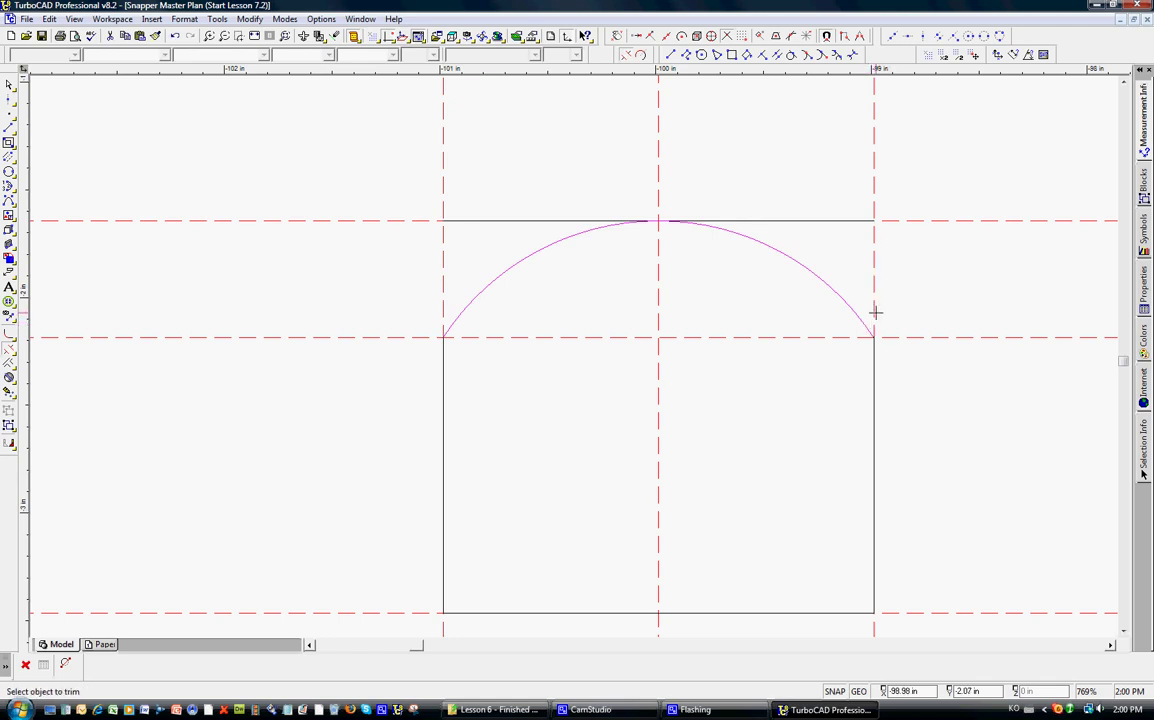
key(Escape)
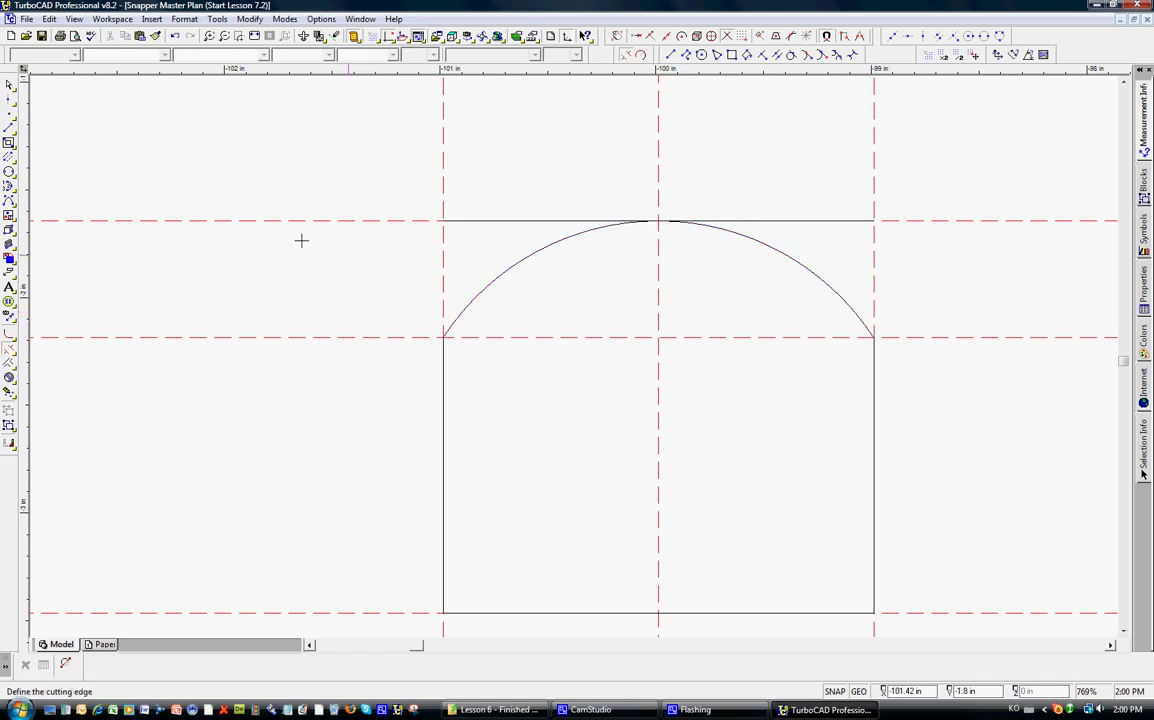
Delete the rectangle's top edge above the arc in the front view.
click(9, 85)
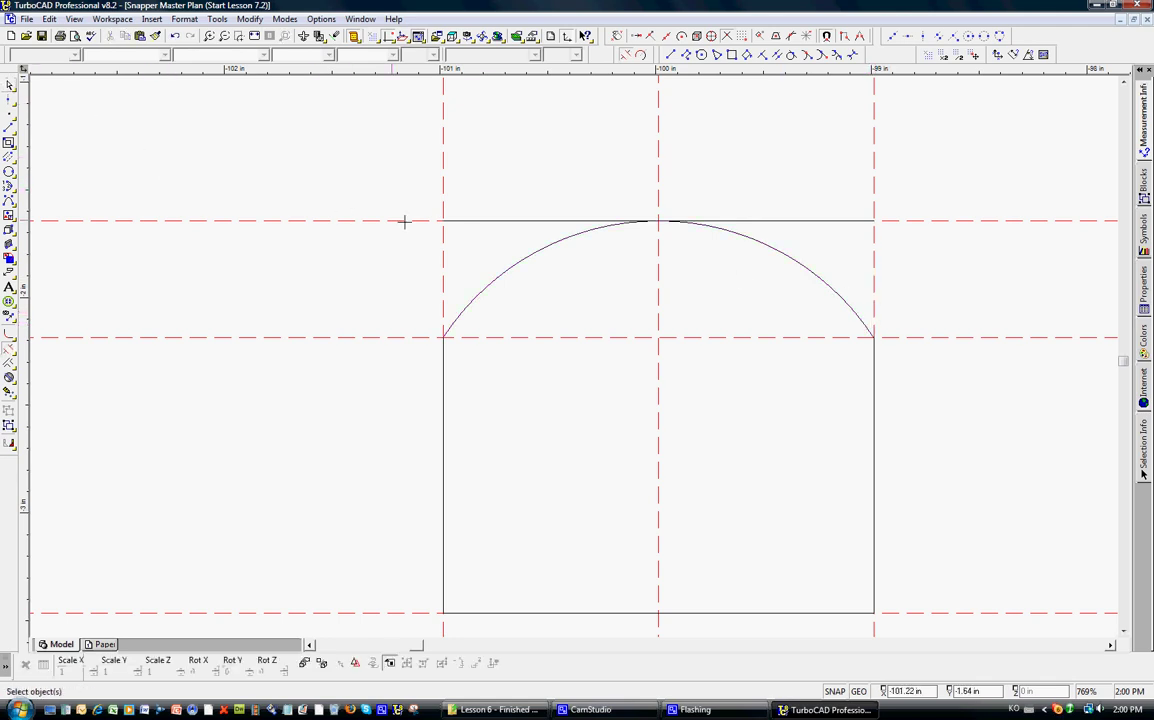
click(459, 221)
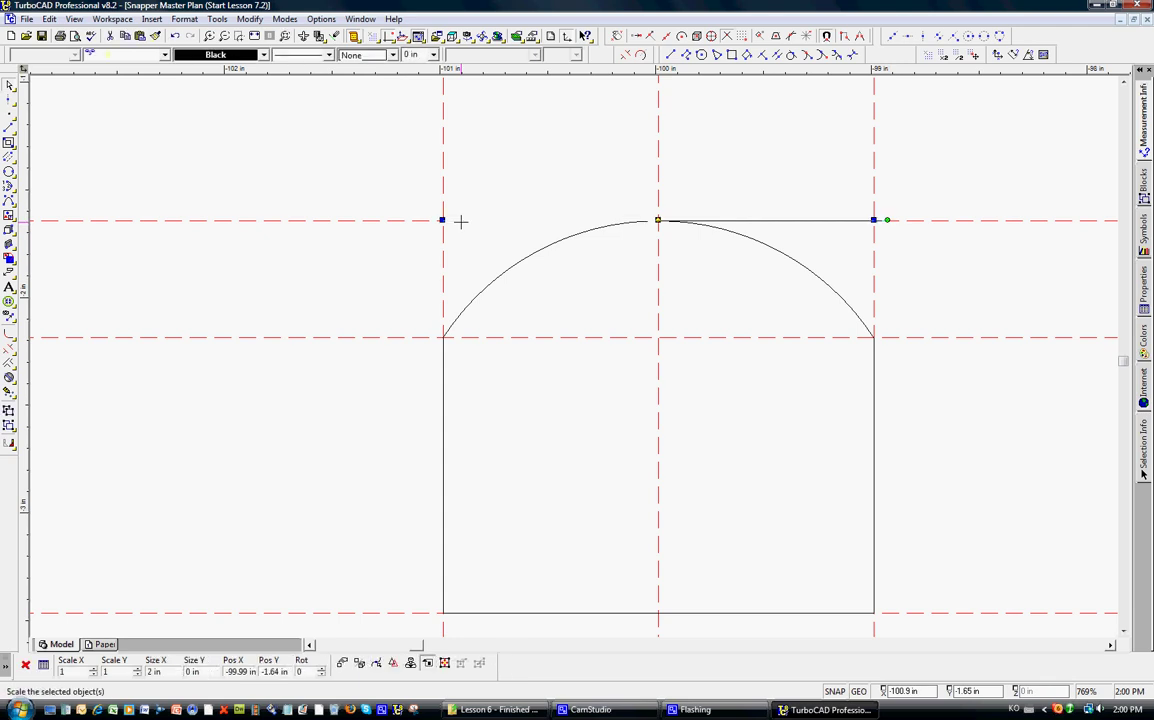
key(Delete)
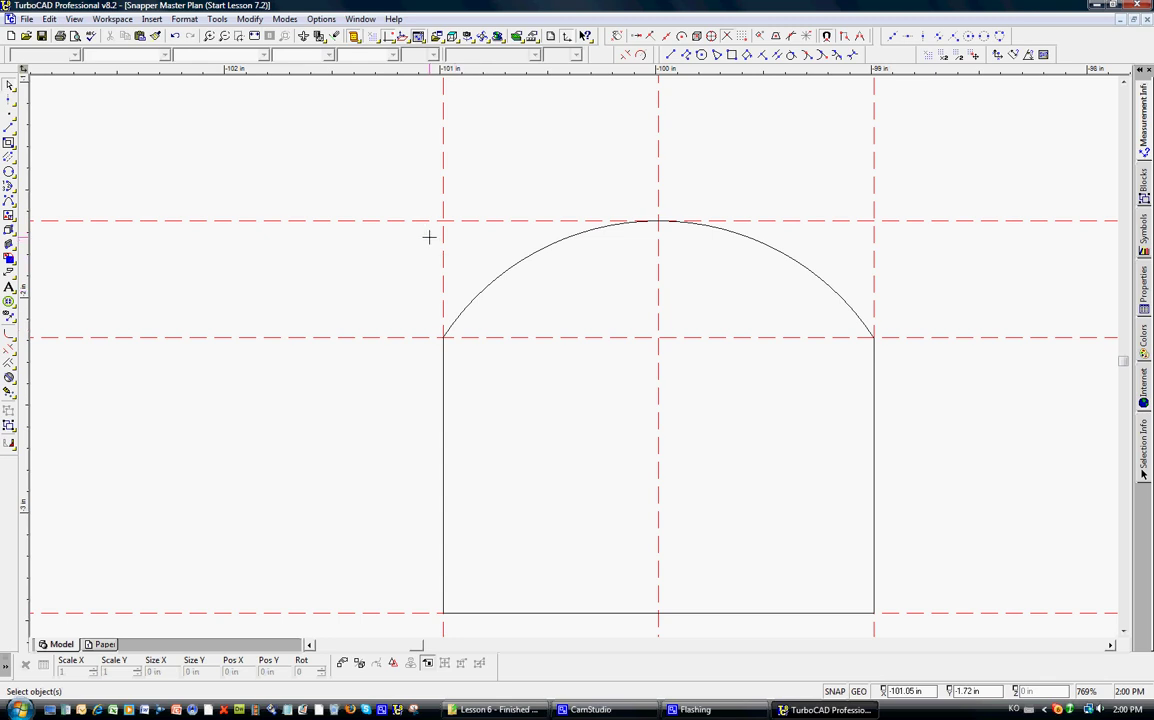
Draw a line parallel to the front view's left side, offset 1/8 in inward.
scroll(428, 237, down, 1)
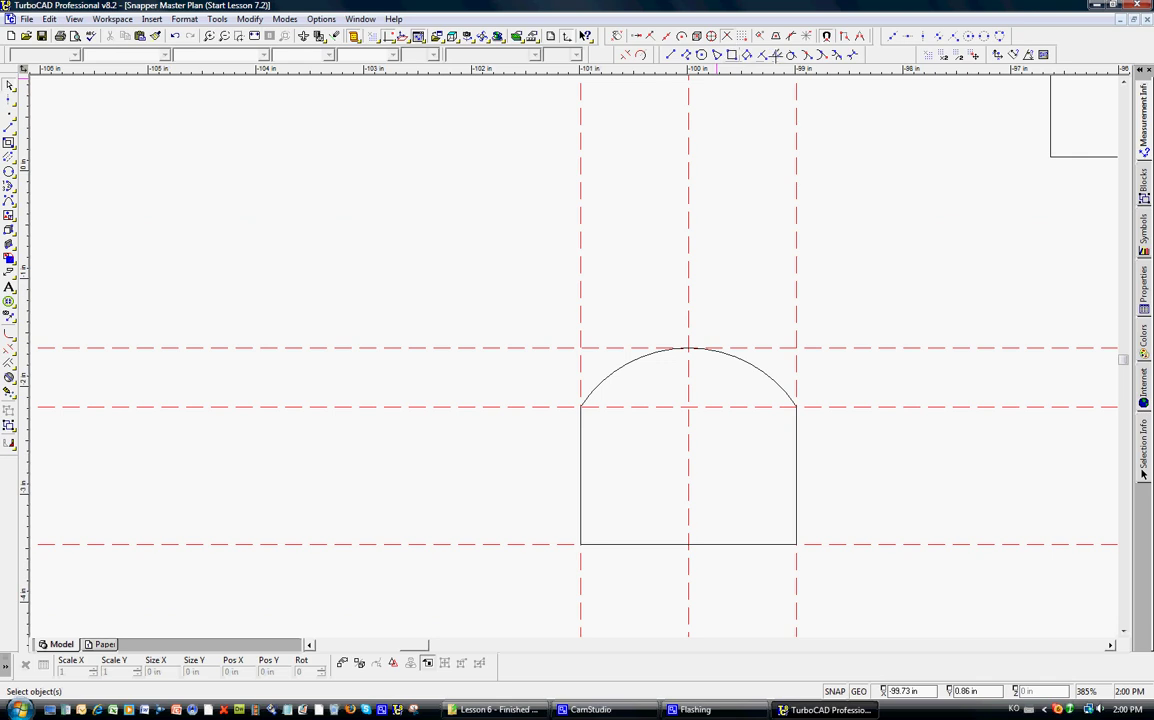
click(777, 56)
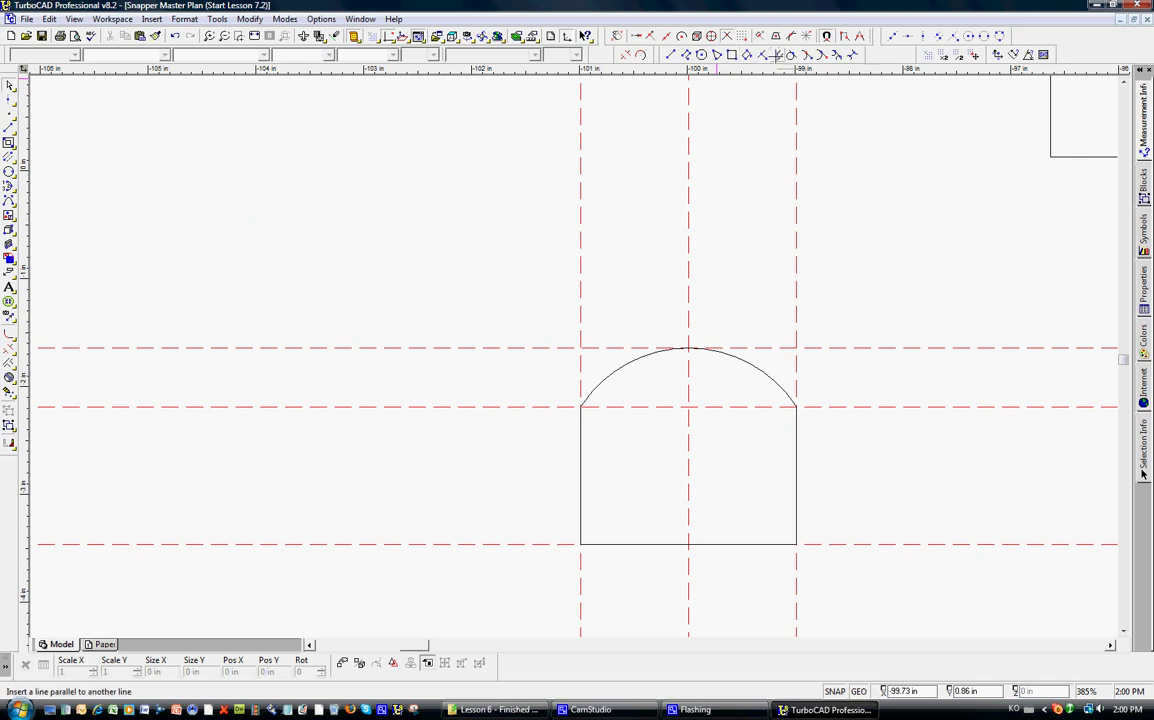
click(581, 445)
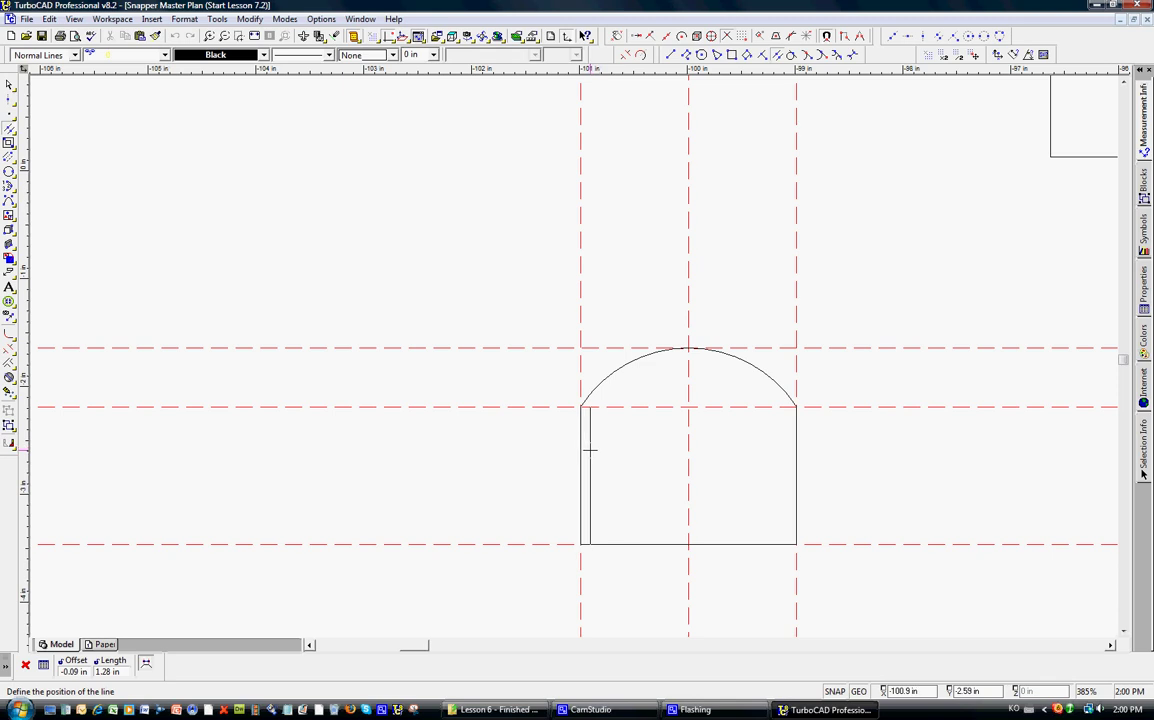
key(Tab)
text(-1/8)
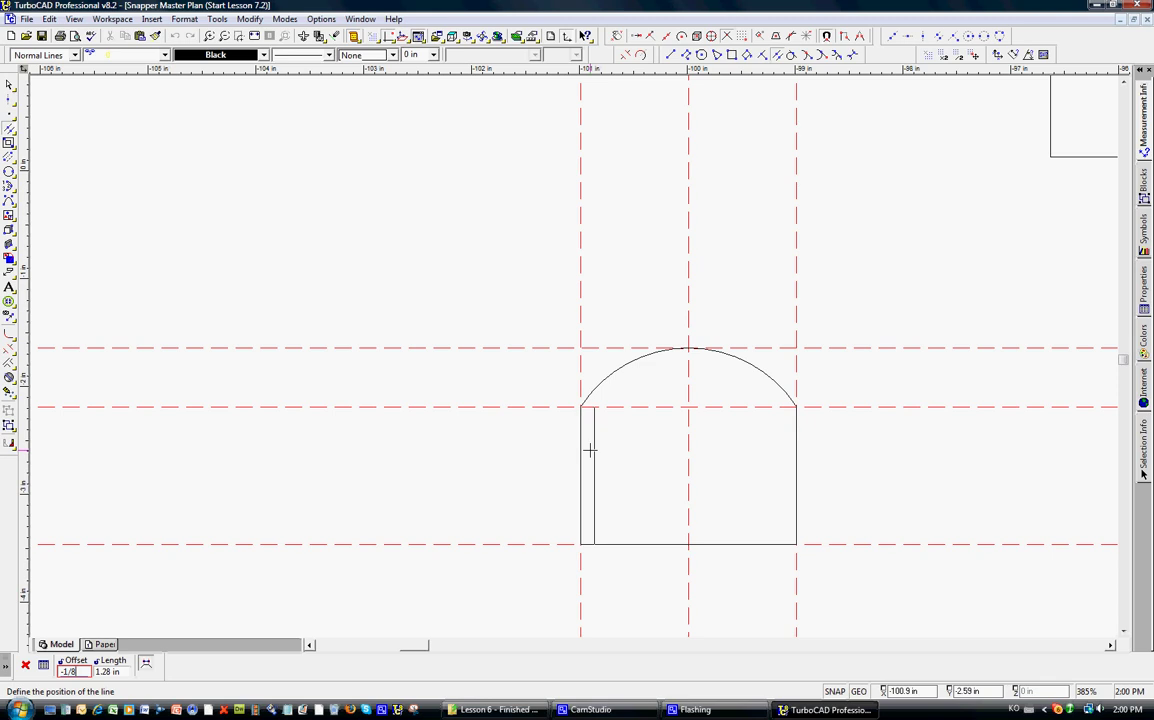
key(Return)
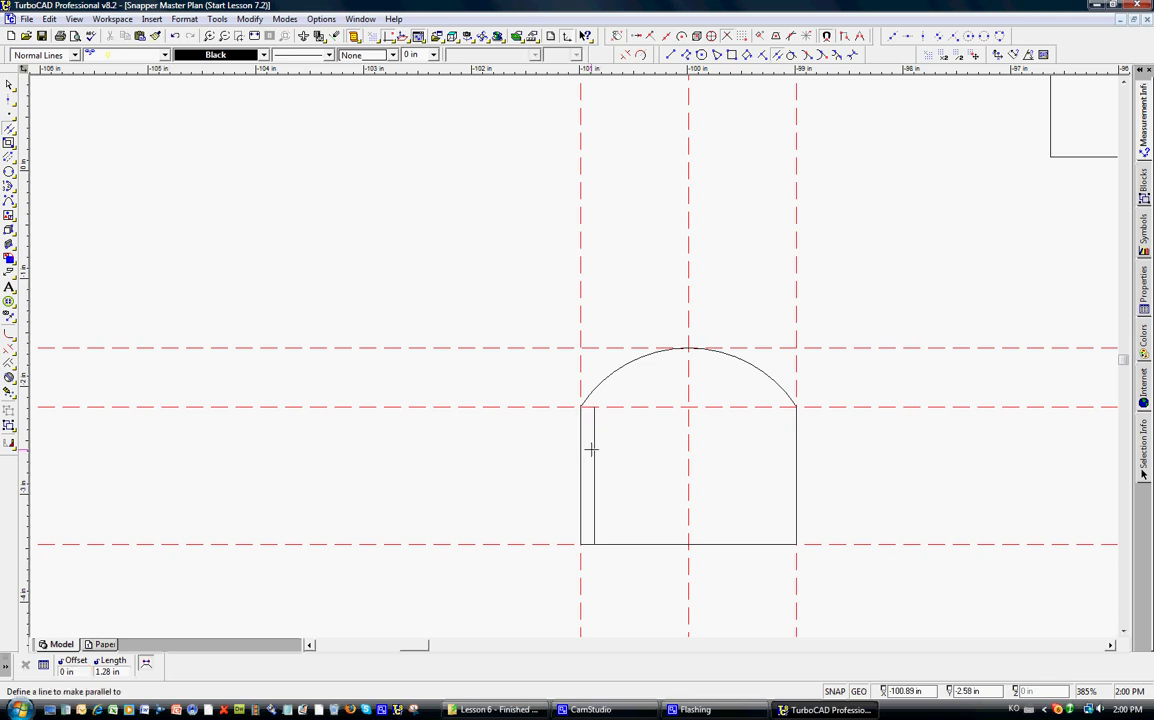
Draw a line parallel to the front view's bottom edge, offset 1/8 in upward.
click(624, 545)
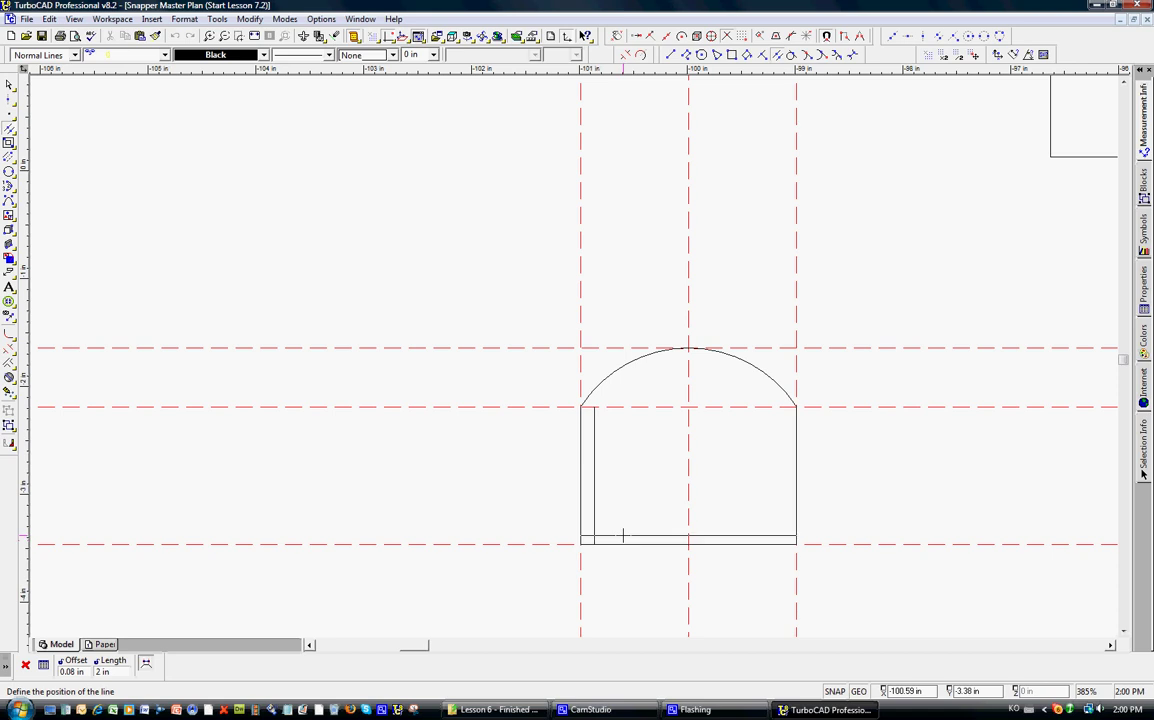
text(1)
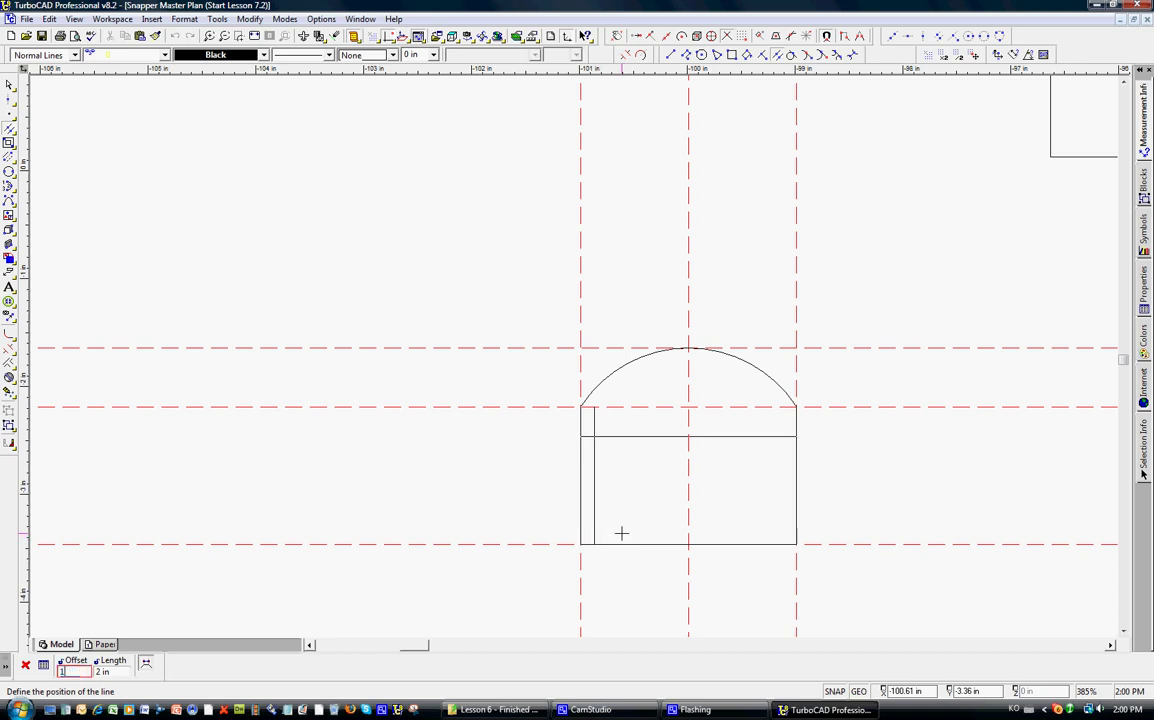
text(/8)
key(Return)
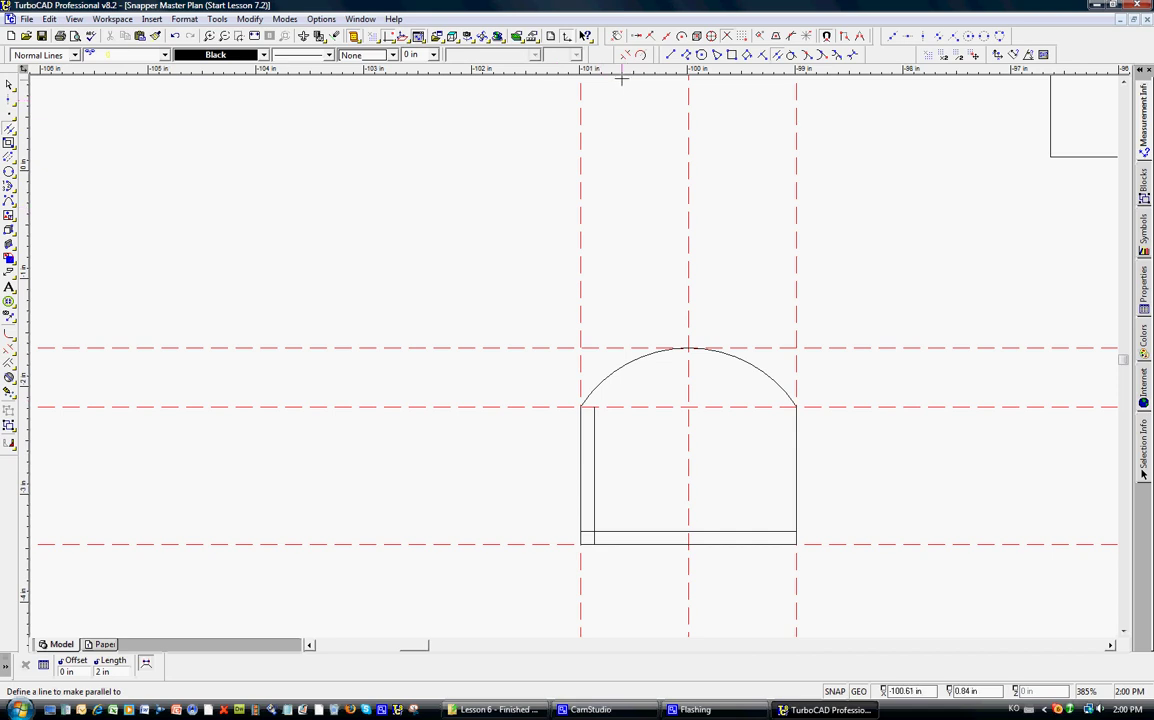
Draw a horizontal line joining the two ends of the arc across the front view.
click(651, 38)
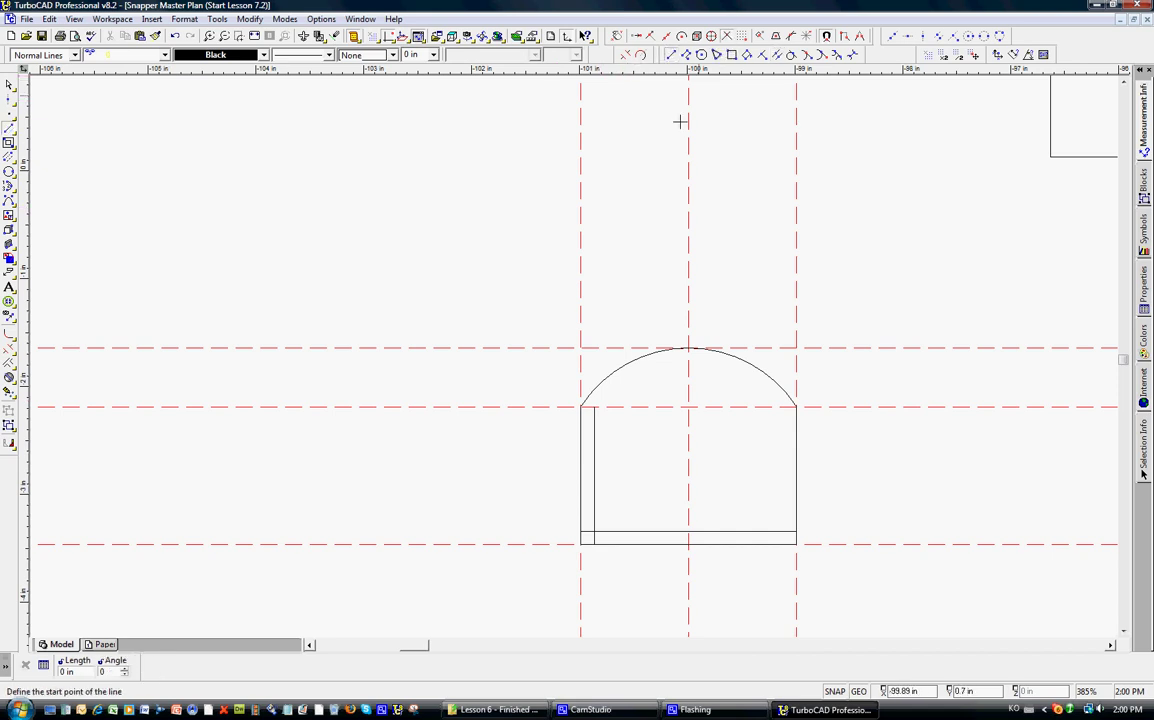
click(581, 406)
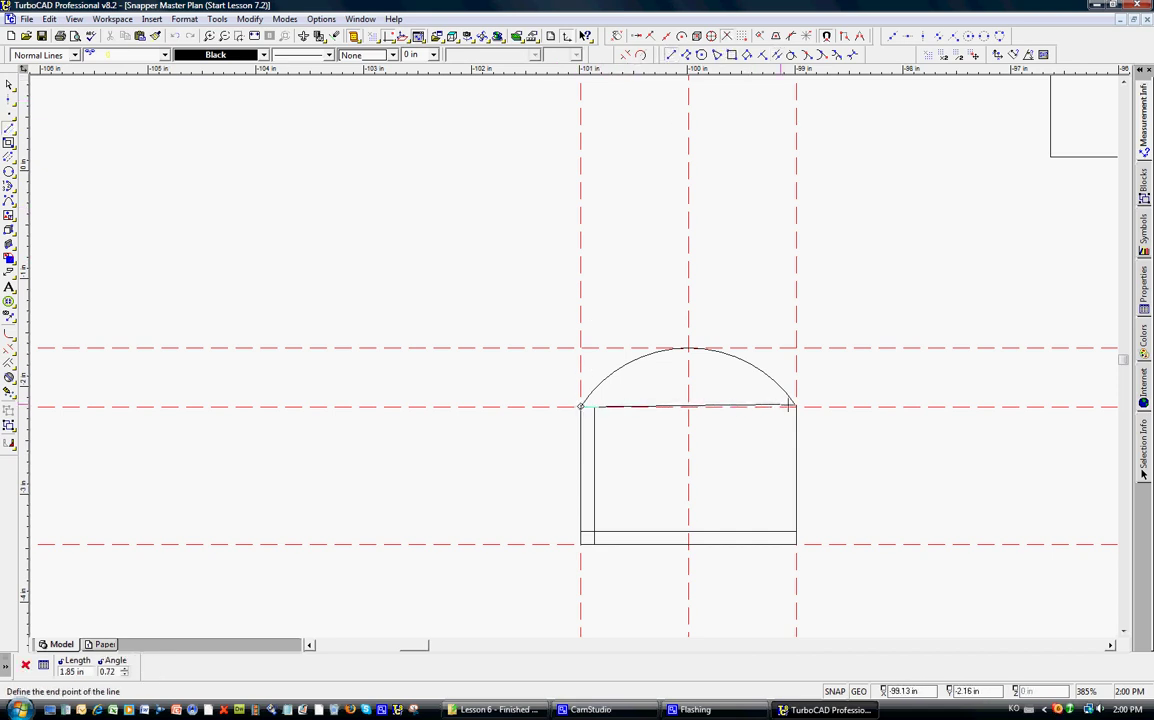
click(794, 407)
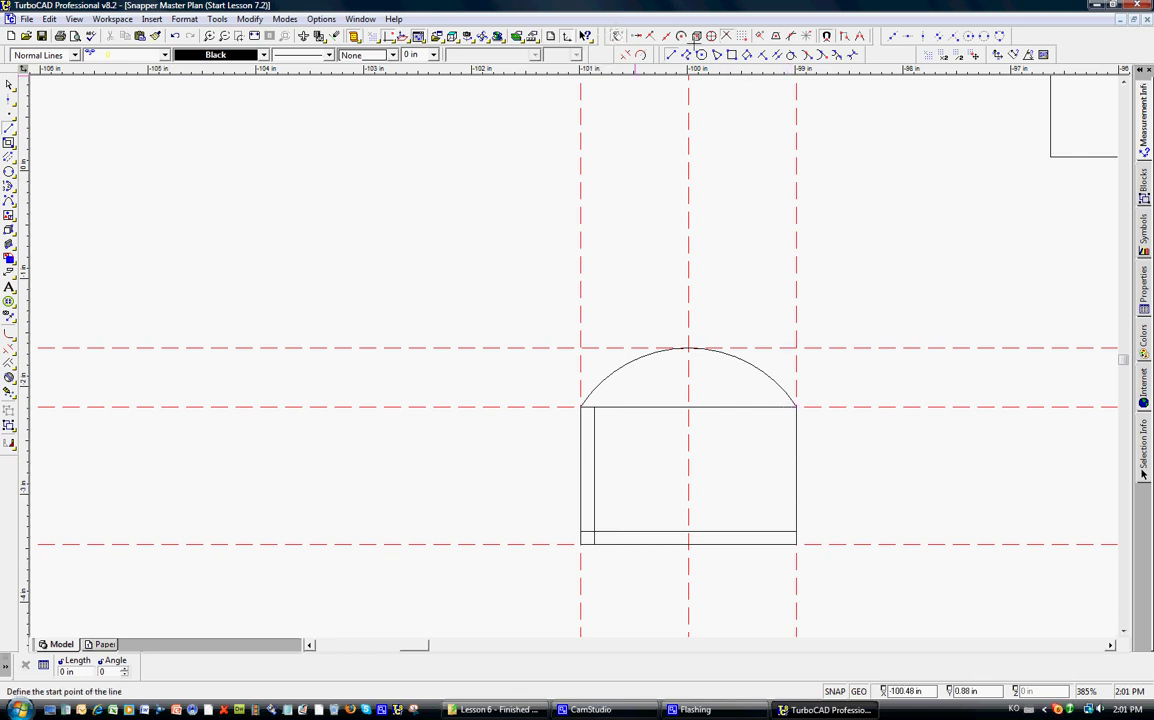
Draw a line parallel to the horizontal line between the arc's ends, offset 1/8 in downward.
click(776, 56)
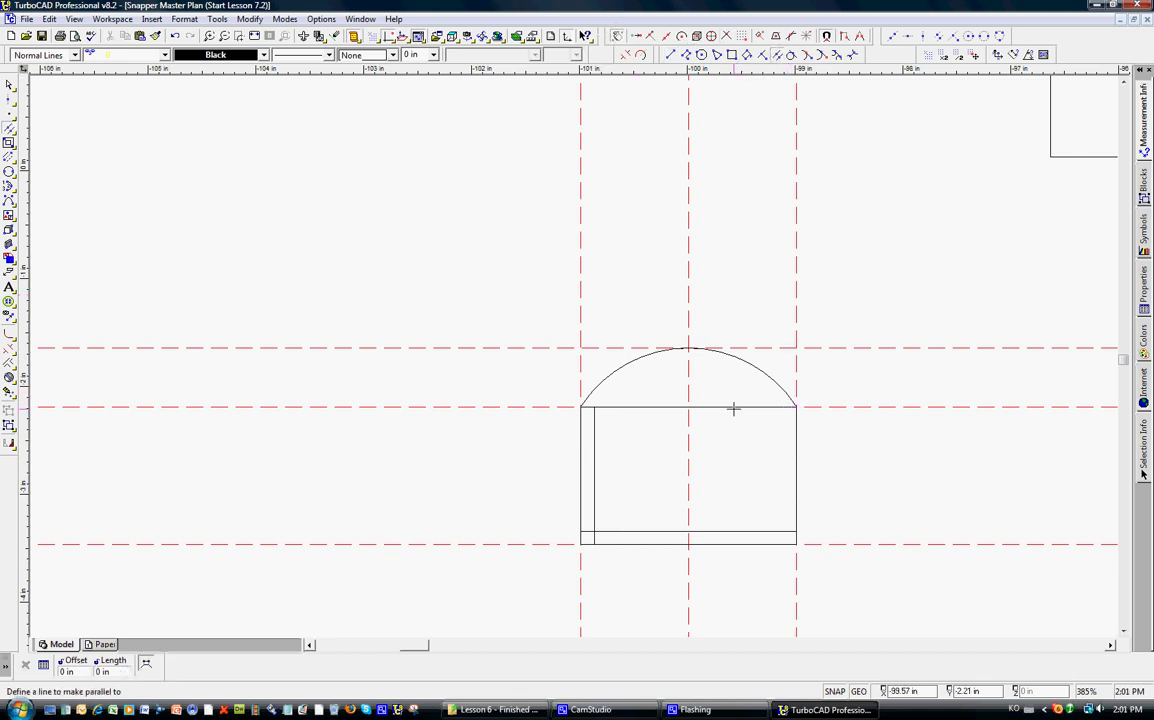
click(732, 407)
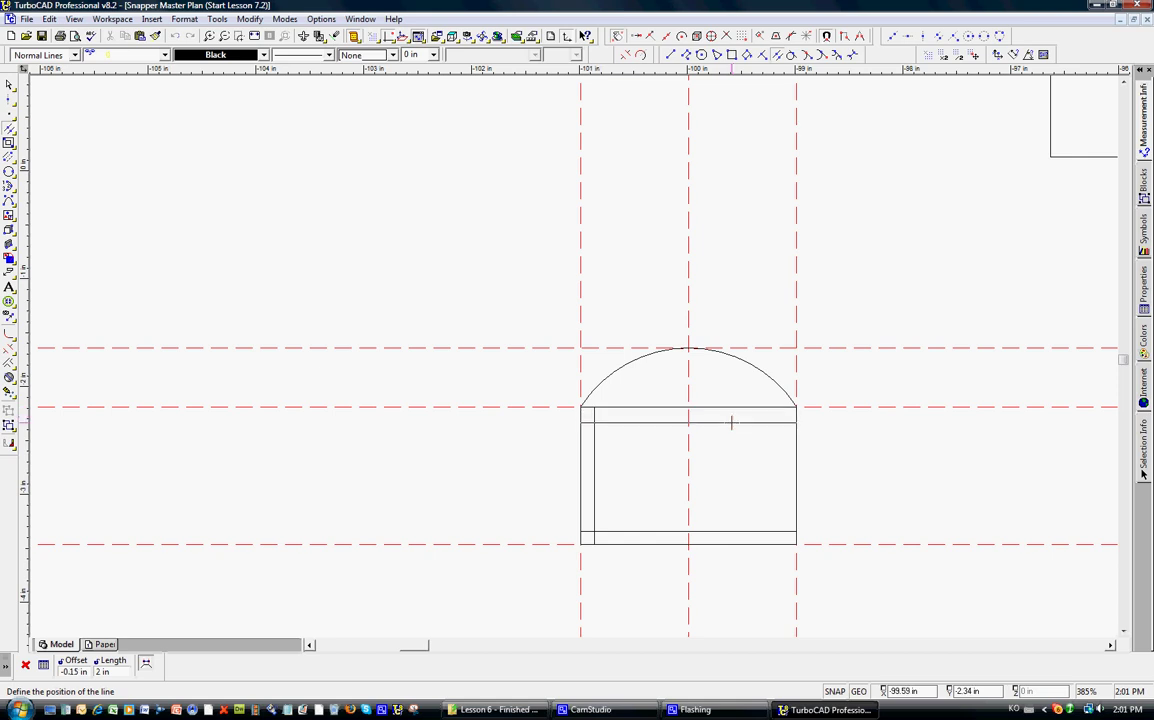
text(-1/)
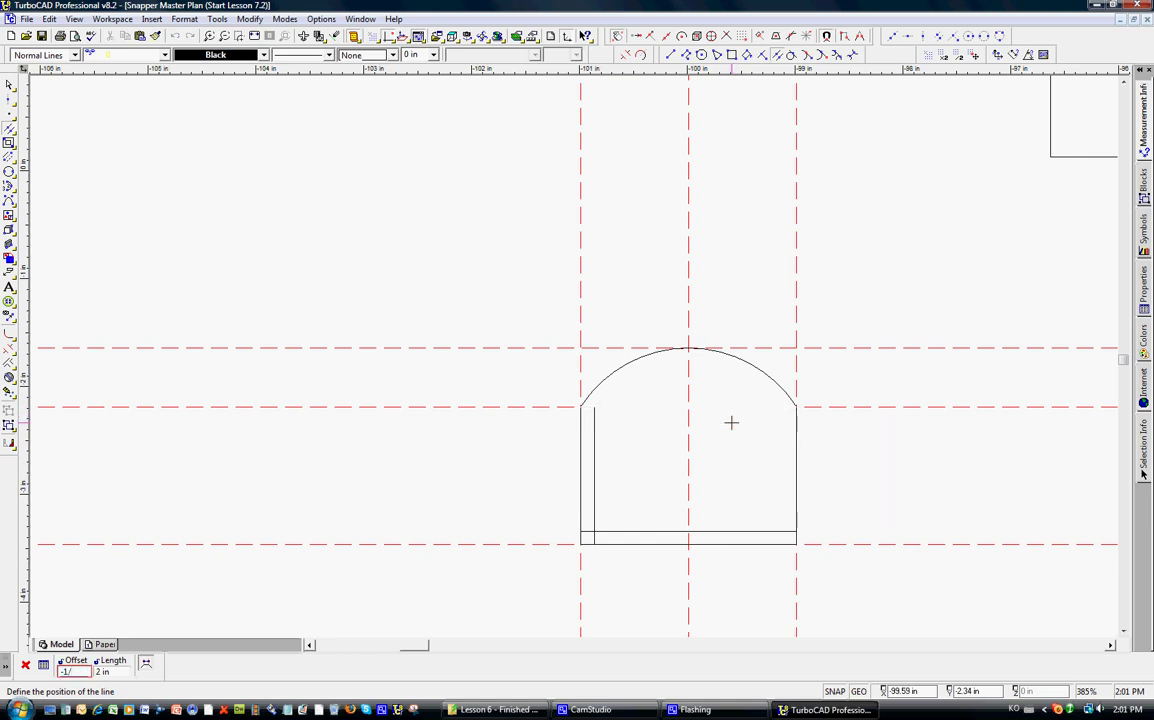
text(8)
key(Return)
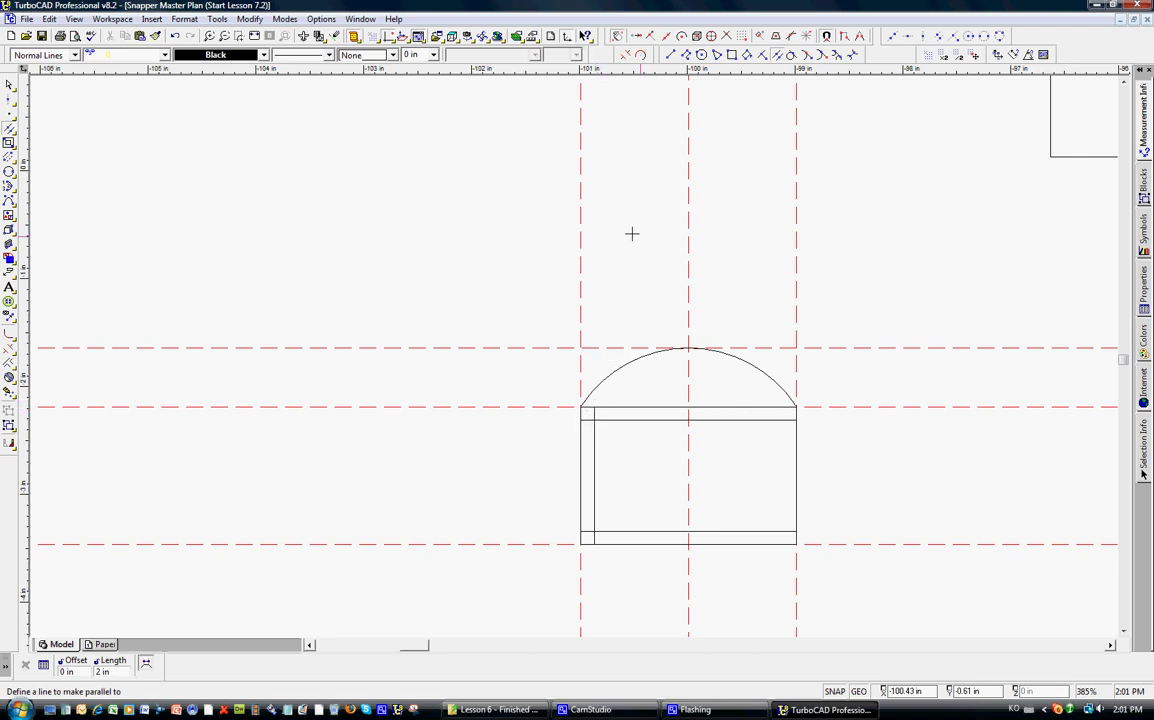
Split the upper and lower inner horizontal lines near the vertical centre construction line.
click(640, 55)
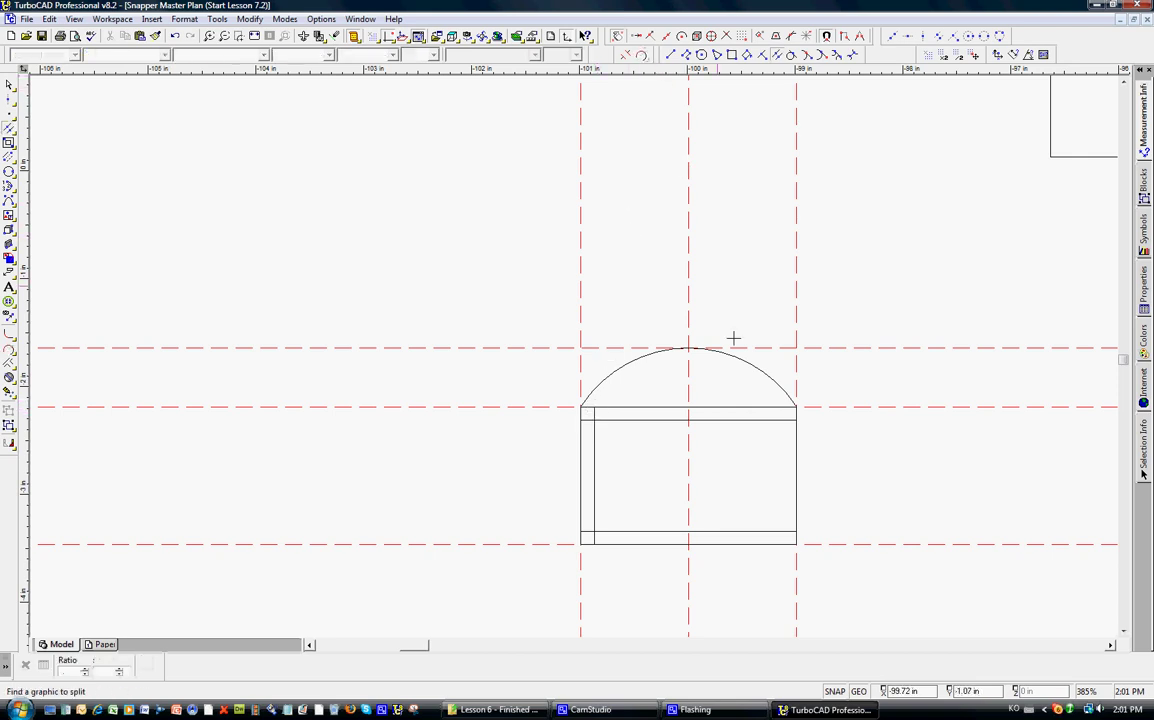
click(680, 419)
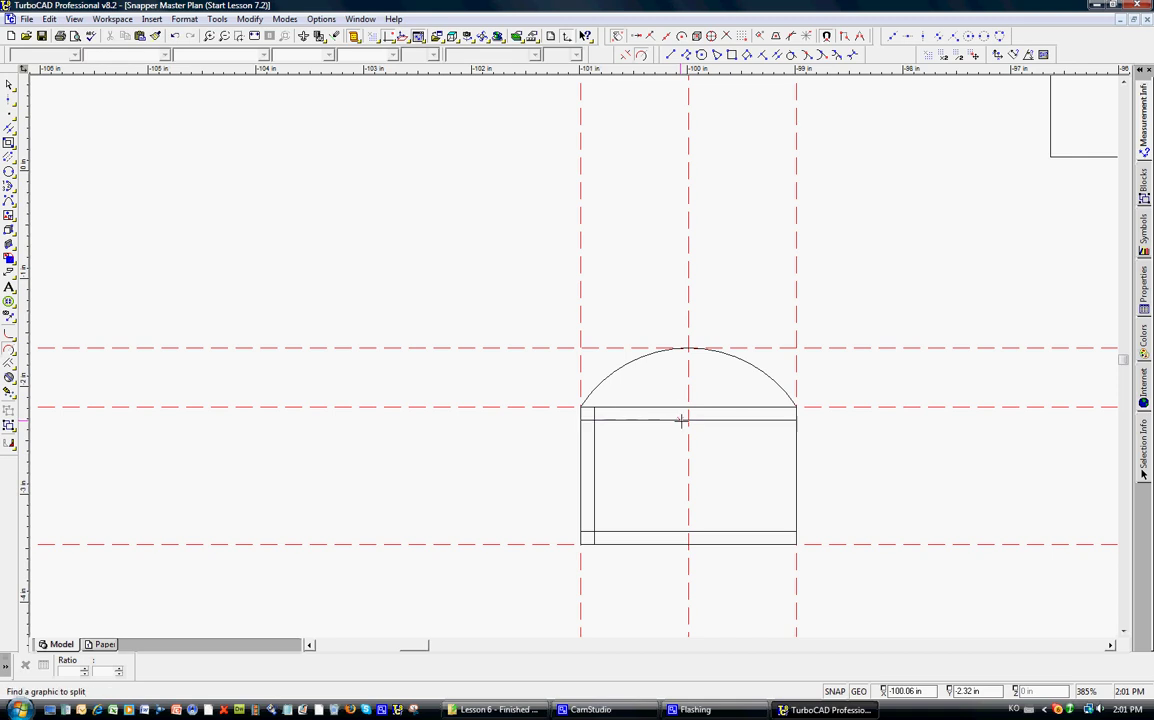
click(664, 531)
Trim the left halves of both inner horizontal lines back to the inner vertical line.
click(628, 55)
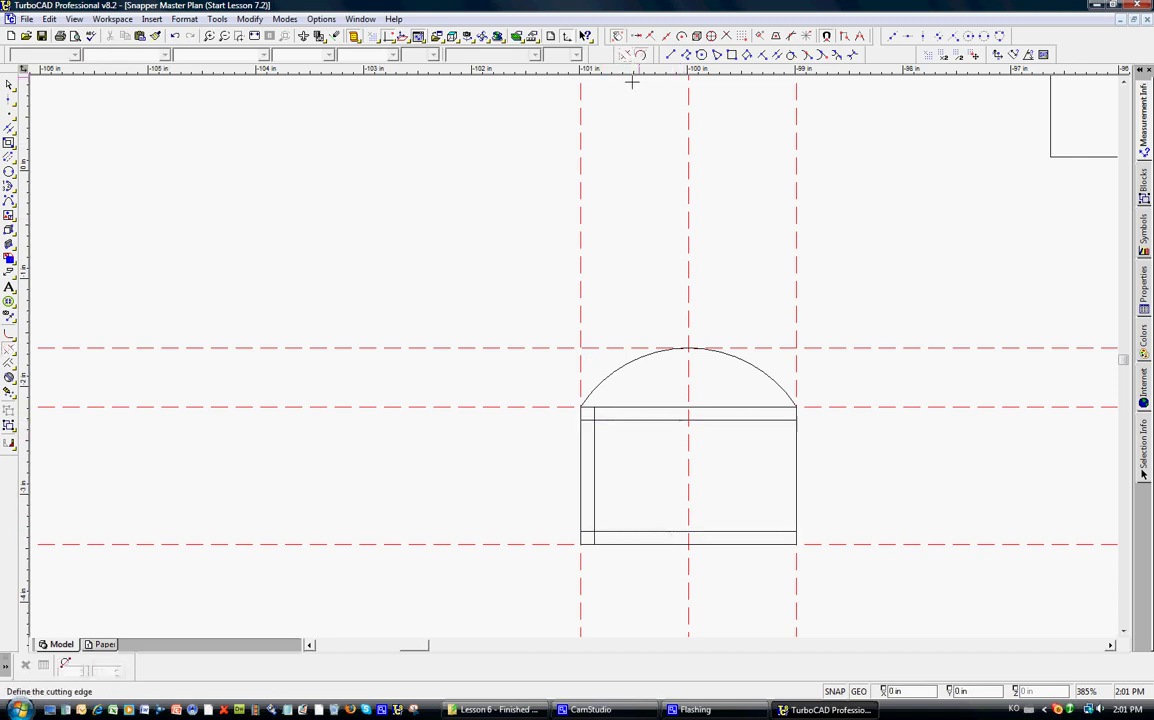
click(595, 488)
click(598, 531)
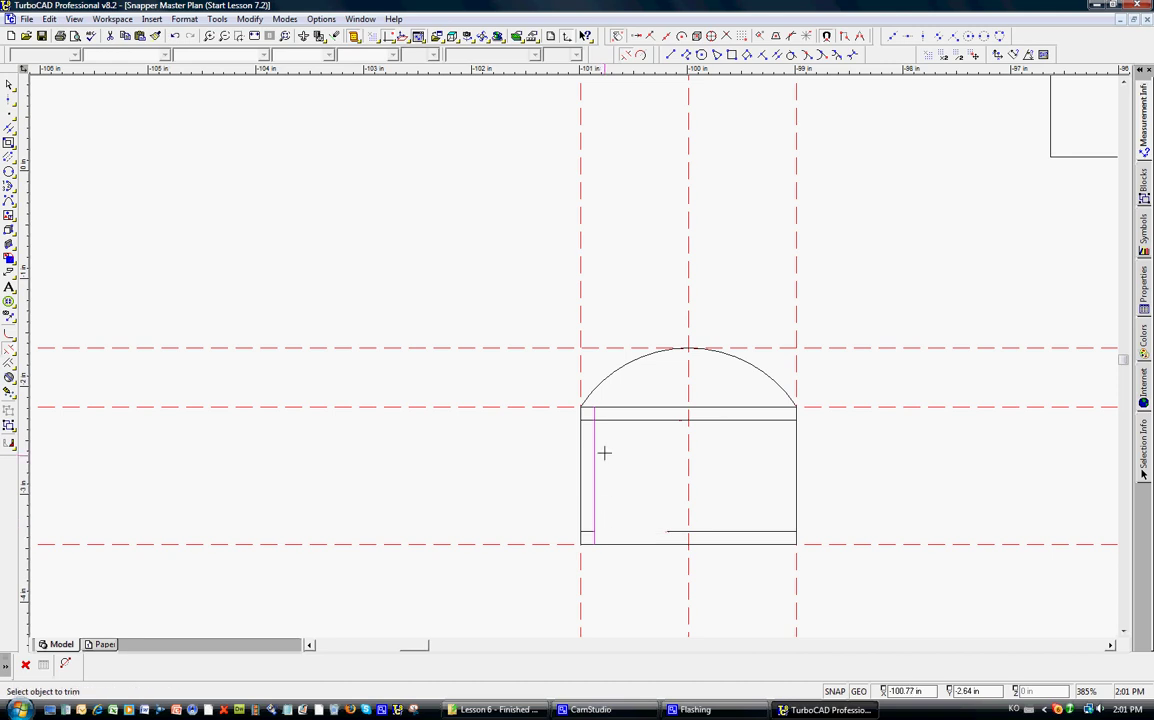
click(605, 420)
key(Escape)
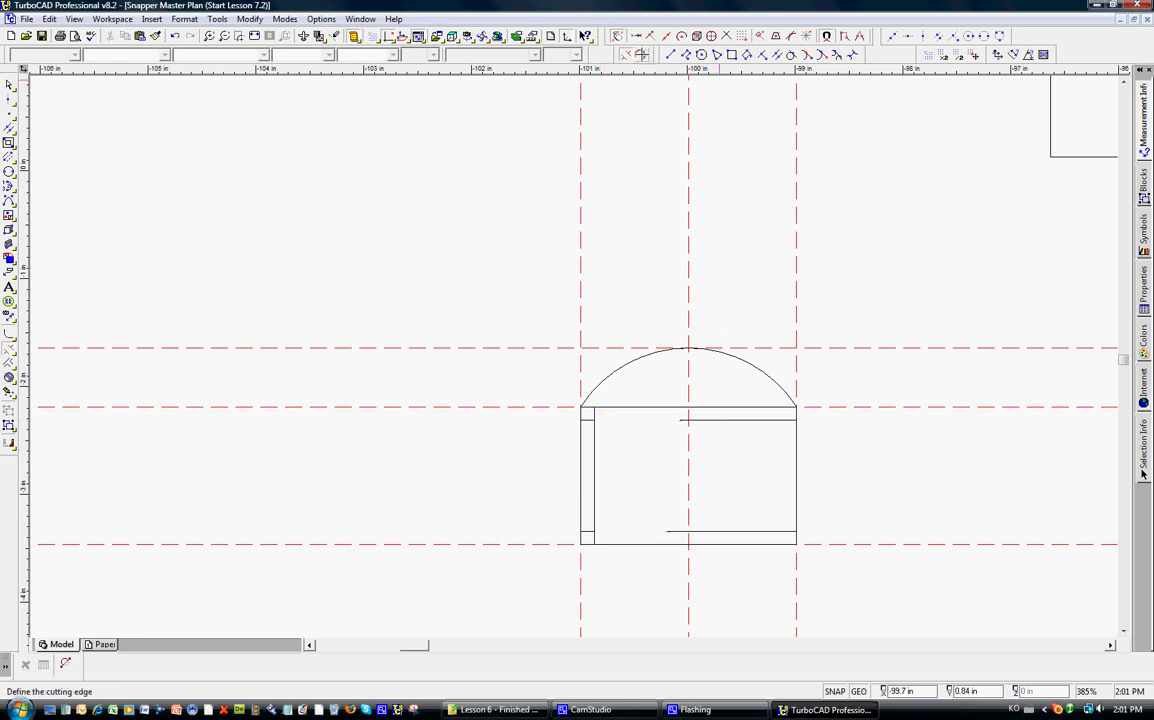
Split the inner vertical line near its middle and trim both halves back to the short horizontal pieces, forming small corner squares.
click(640, 54)
click(593, 468)
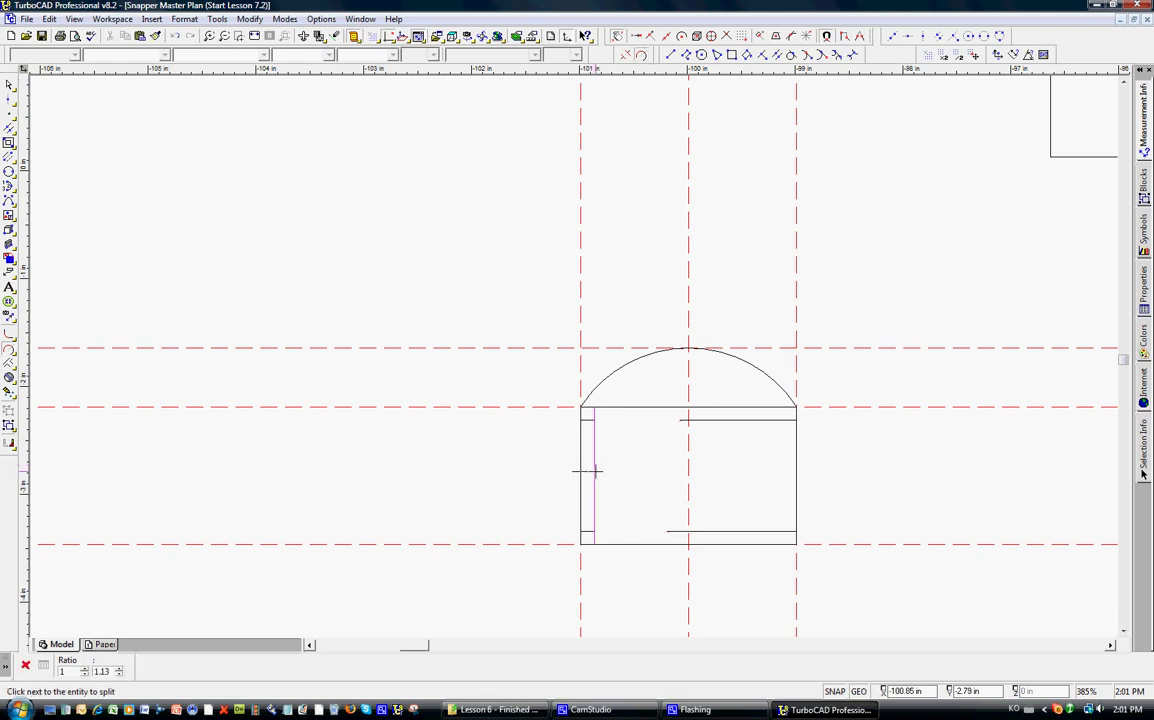
click(626, 55)
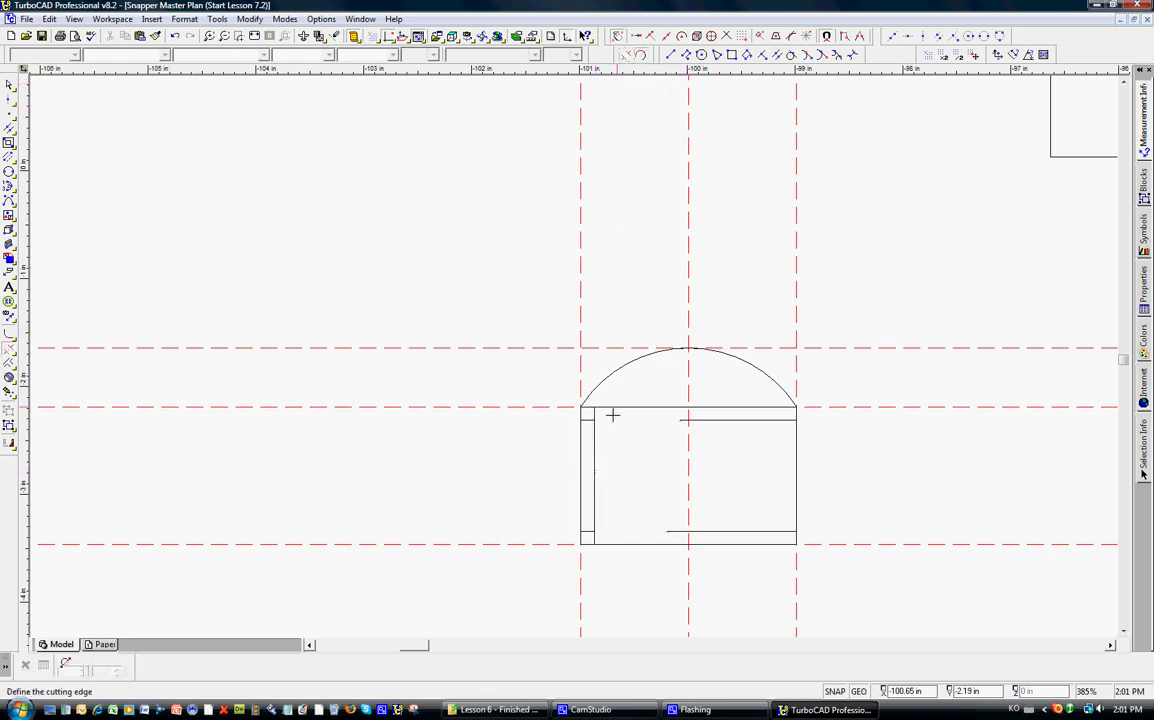
click(588, 420)
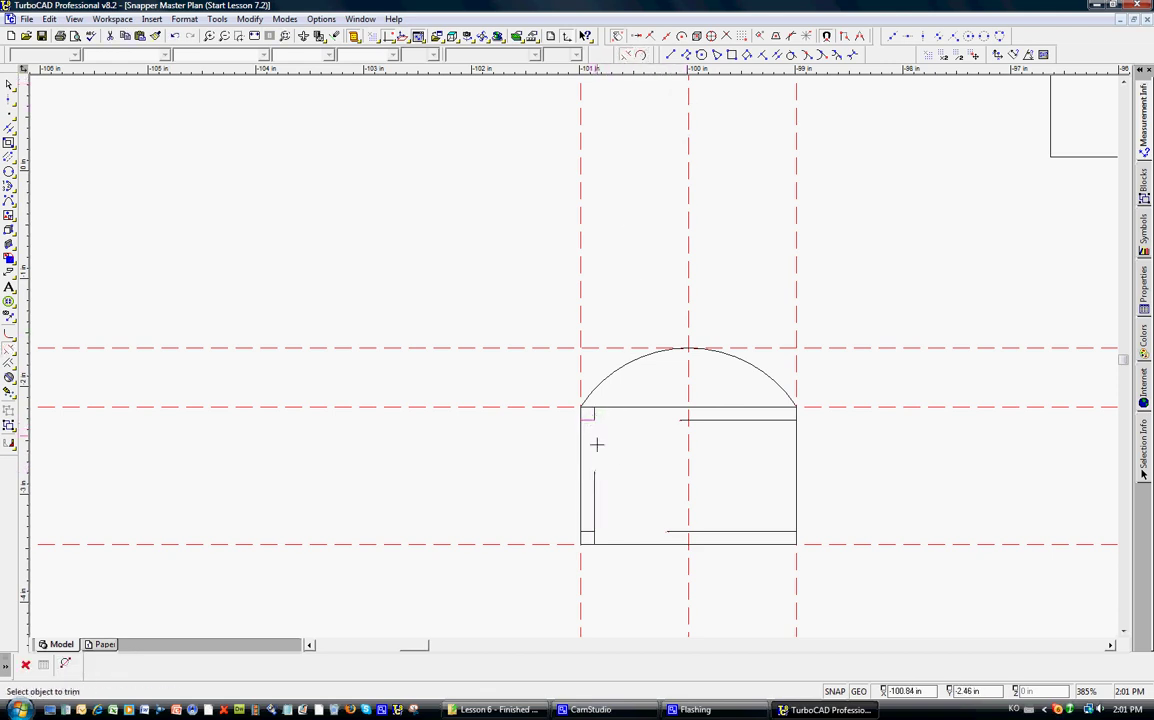
click(595, 445)
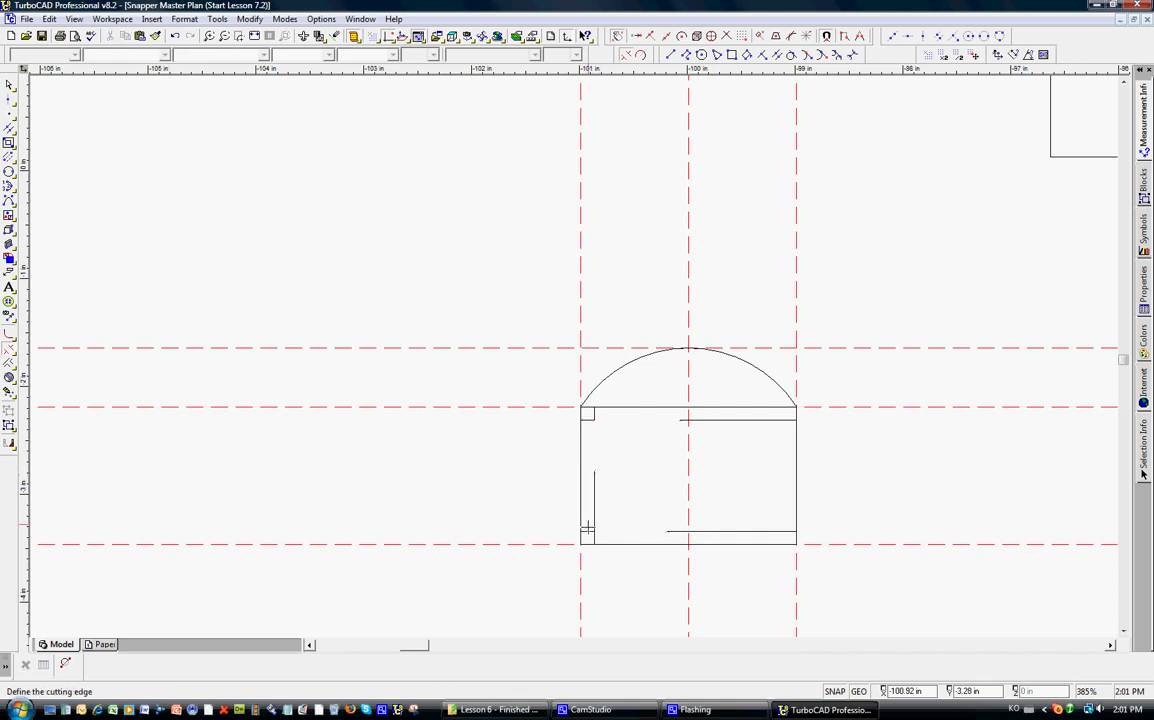
click(593, 512)
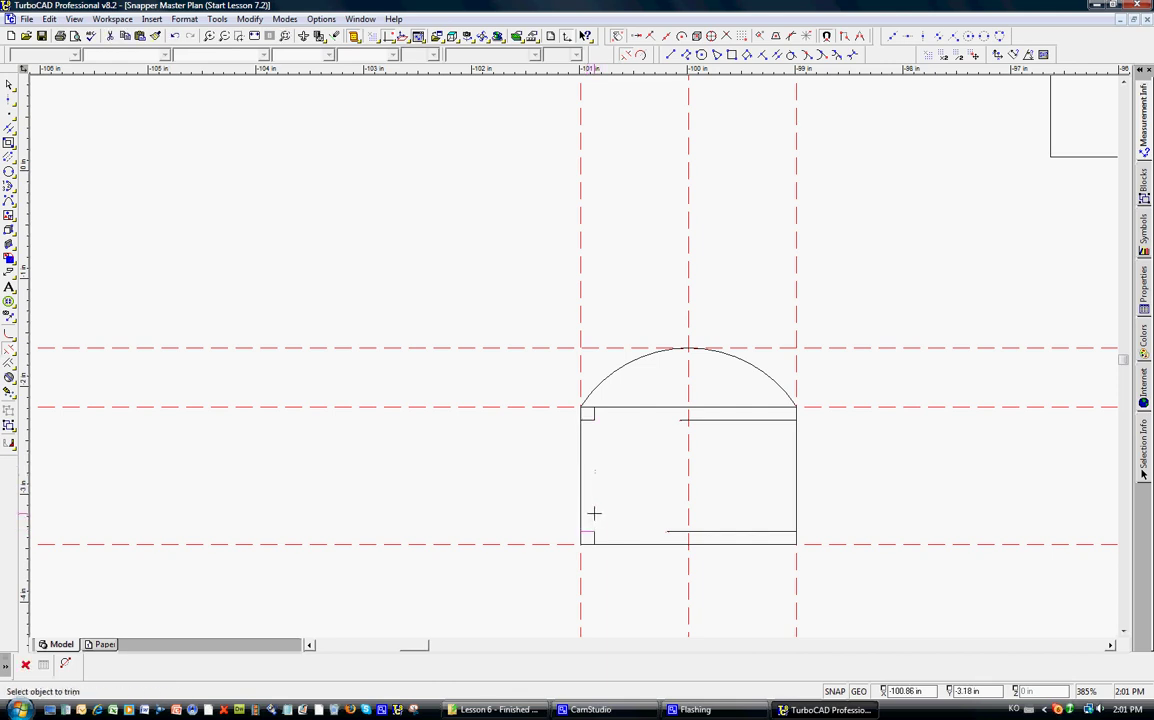
Trim the outer fuselage lines at the lower-left longeron square of the front view to form a notch.
click(594, 513)
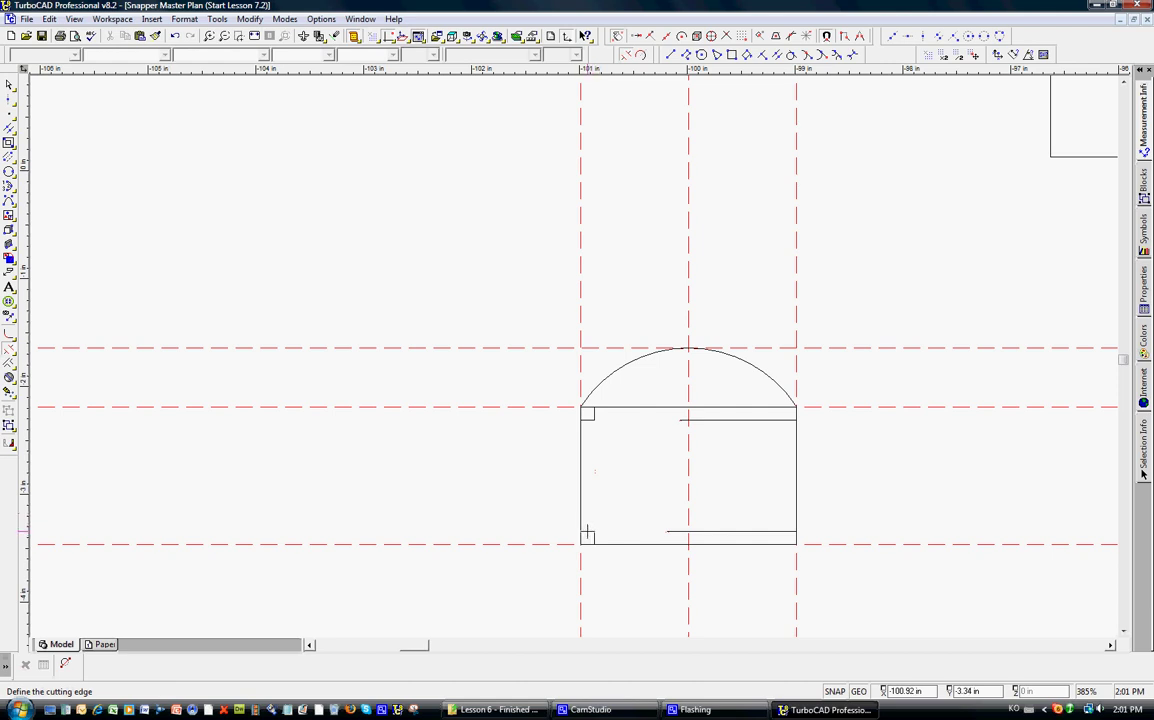
click(581, 536)
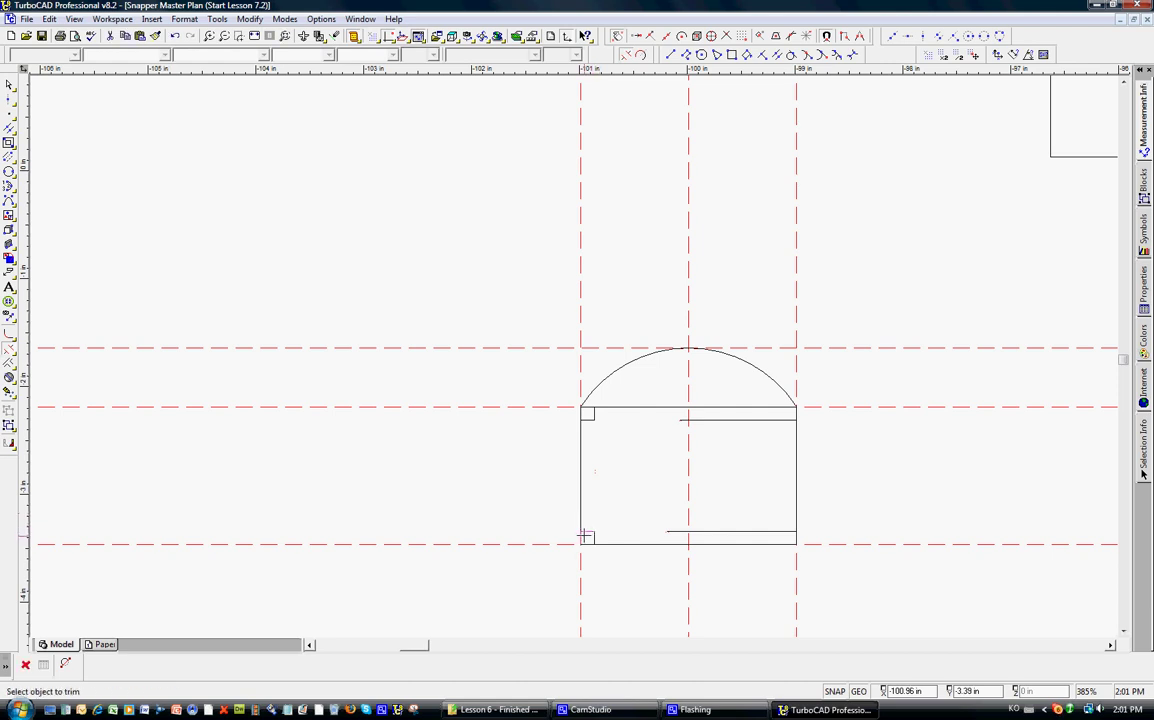
key(Escape)
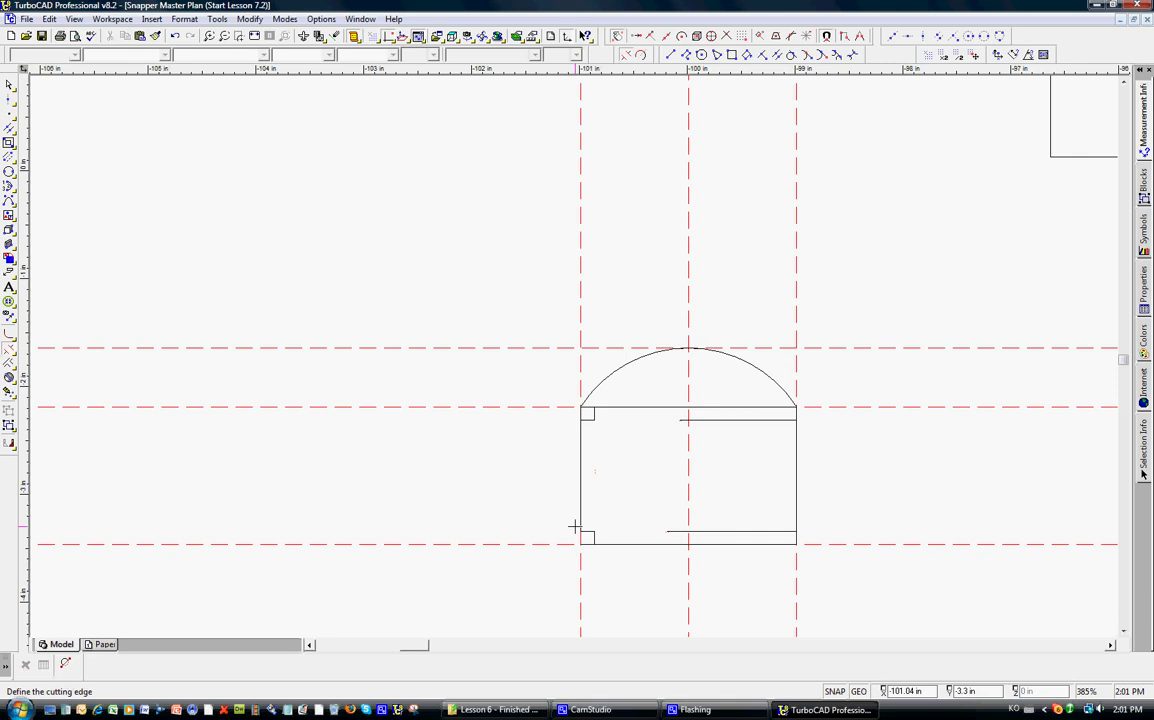
click(589, 540)
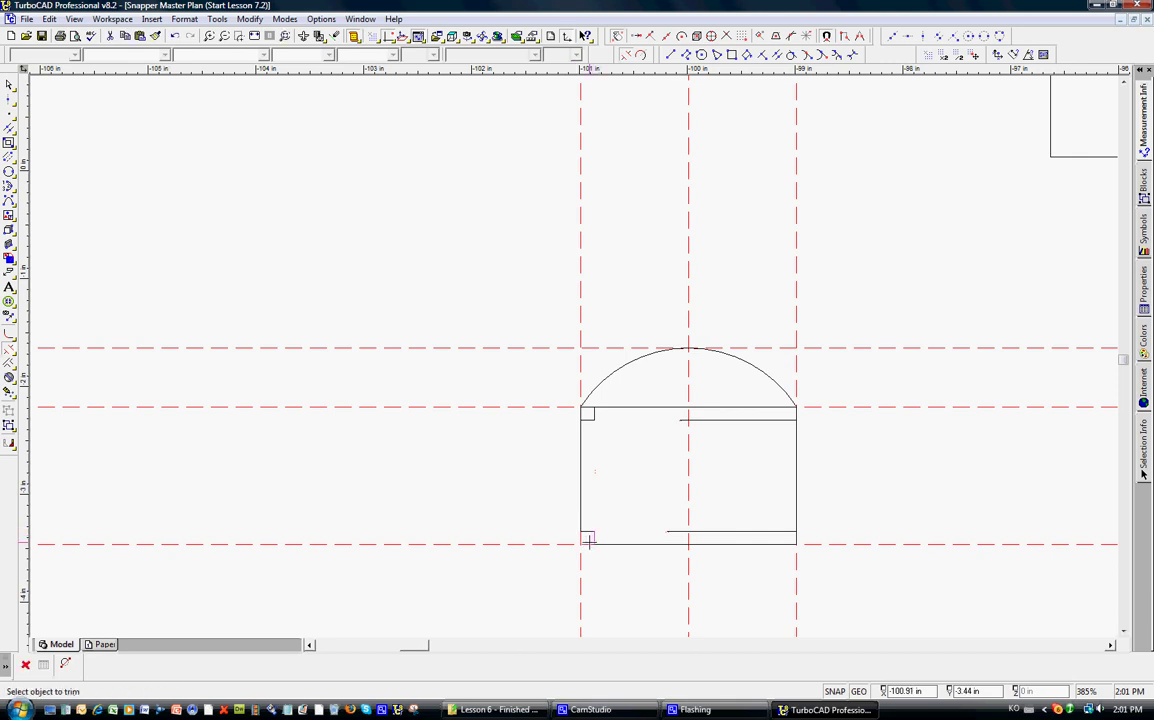
key(F1)
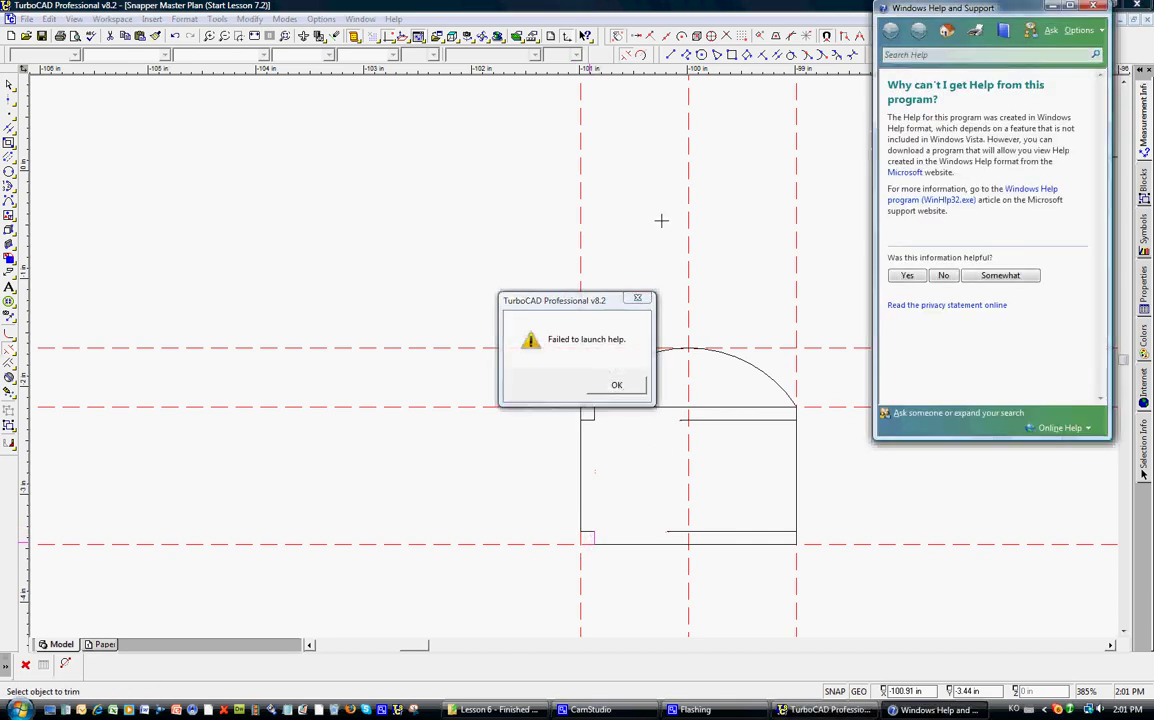
click(616, 385)
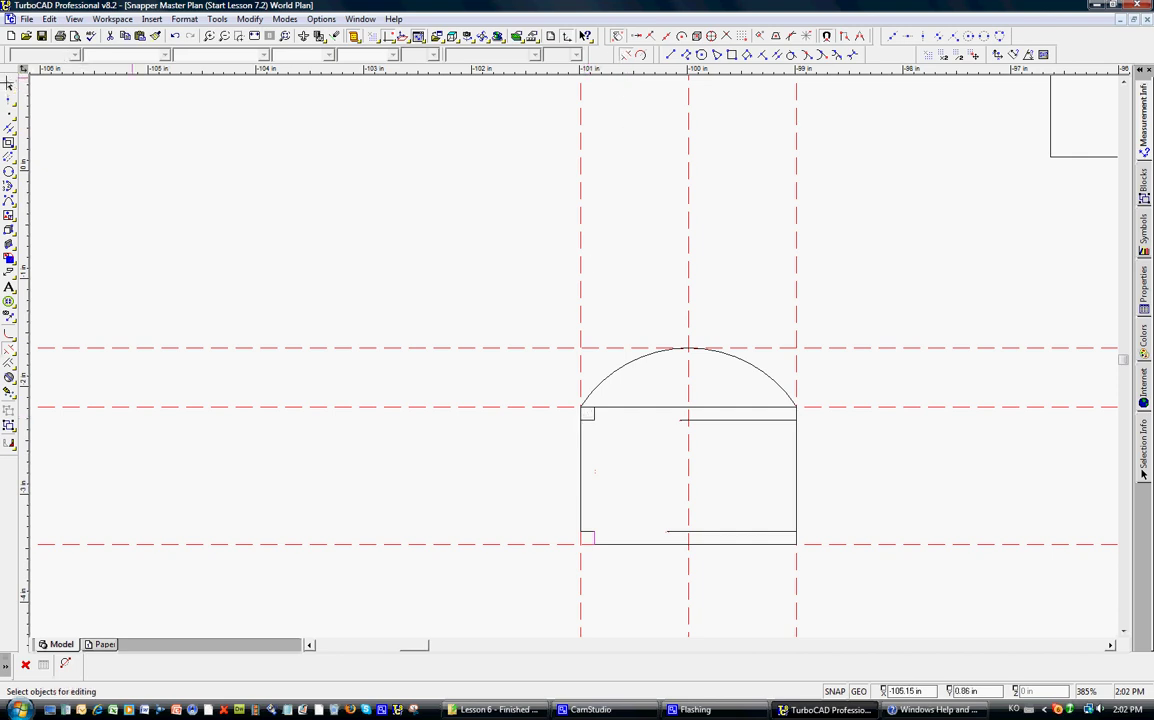
Trim the outer side line at the upper-left longeron square, using the square's short horizontal line as cutting edge.
click(9, 84)
click(624, 55)
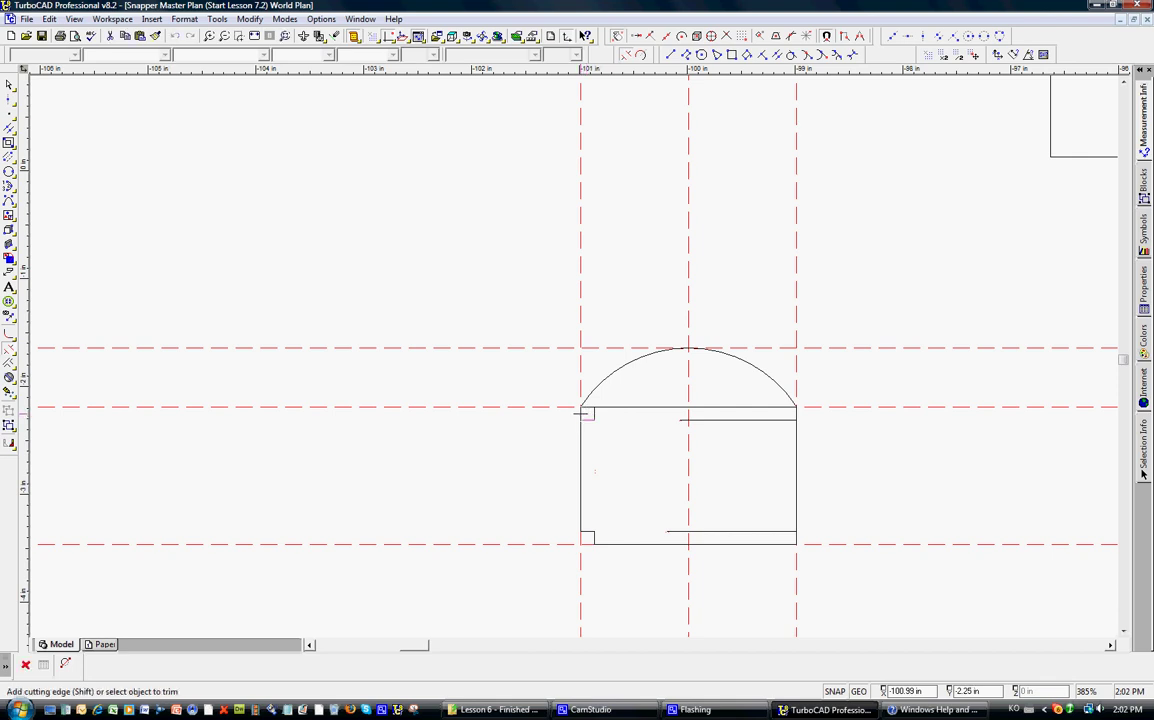
click(587, 418)
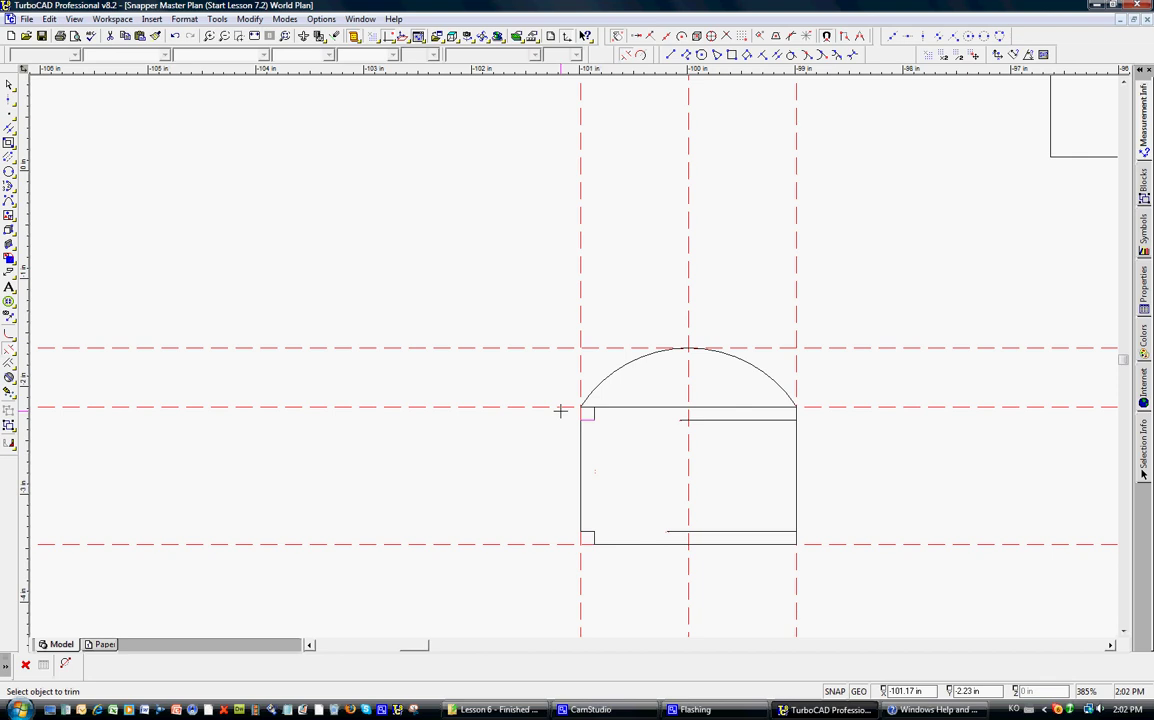
key(Escape)
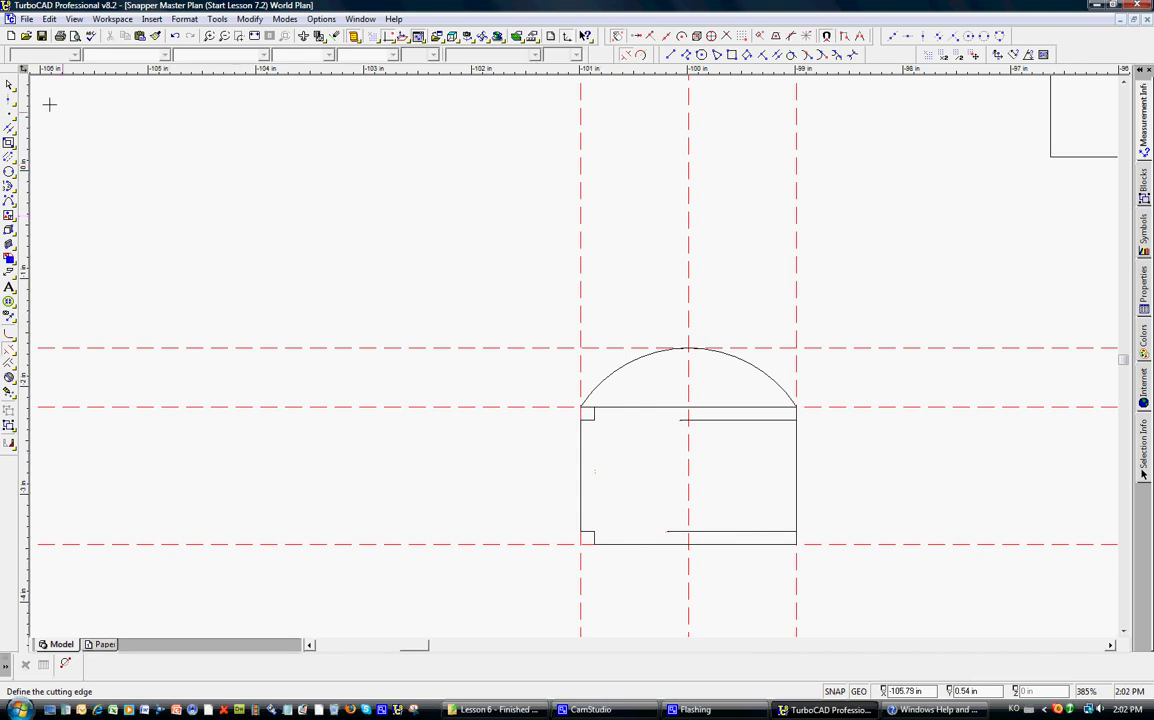
Move the whole front view cross-section up and left, clear of the construction lines.
click(10, 85)
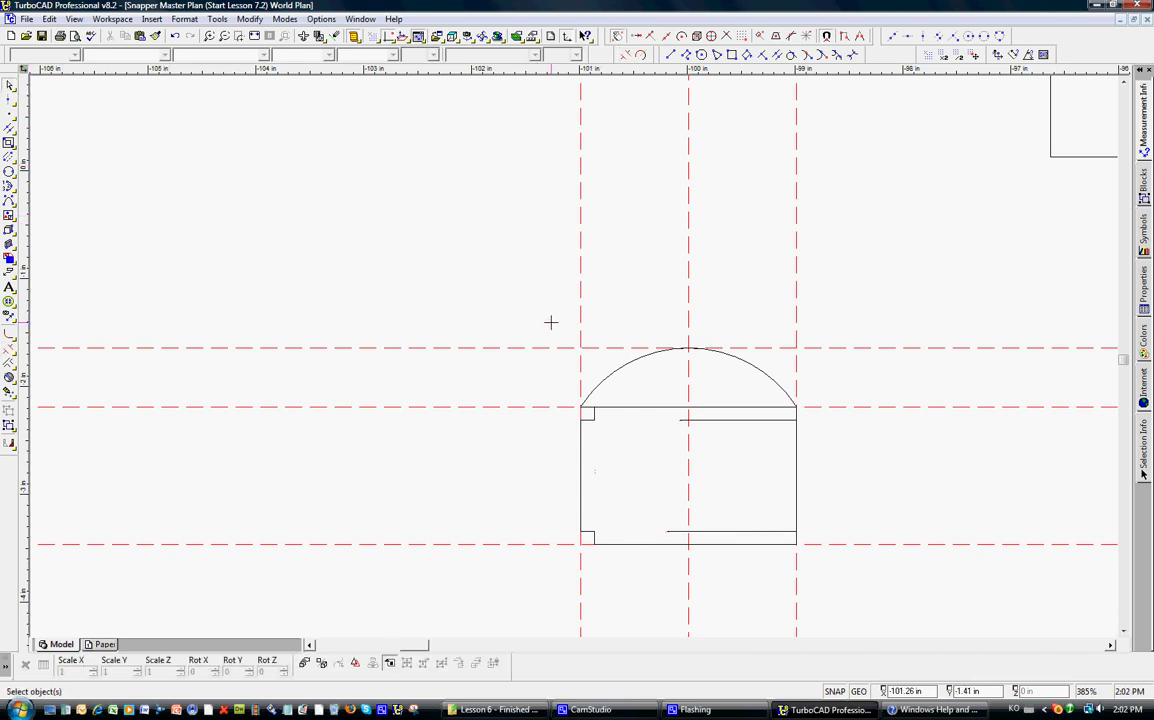
mouse_move(551, 323)
mouse_down()
mouse_move(686, 391)
mouse_move(819, 520)
mouse_move(840, 578)
mouse_up()
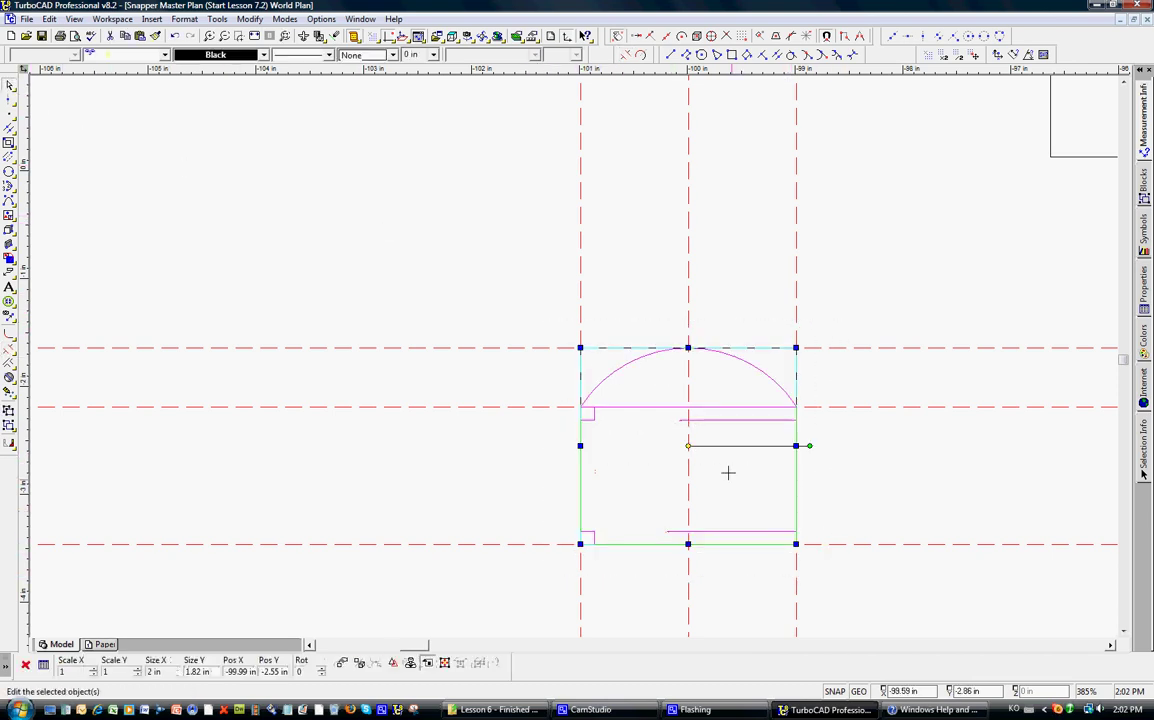
mouse_move(688, 445)
mouse_down()
mouse_move(456, 325)
mouse_move(410, 234)
mouse_up()
click(203, 221)
scroll(572, 356, down, 2)
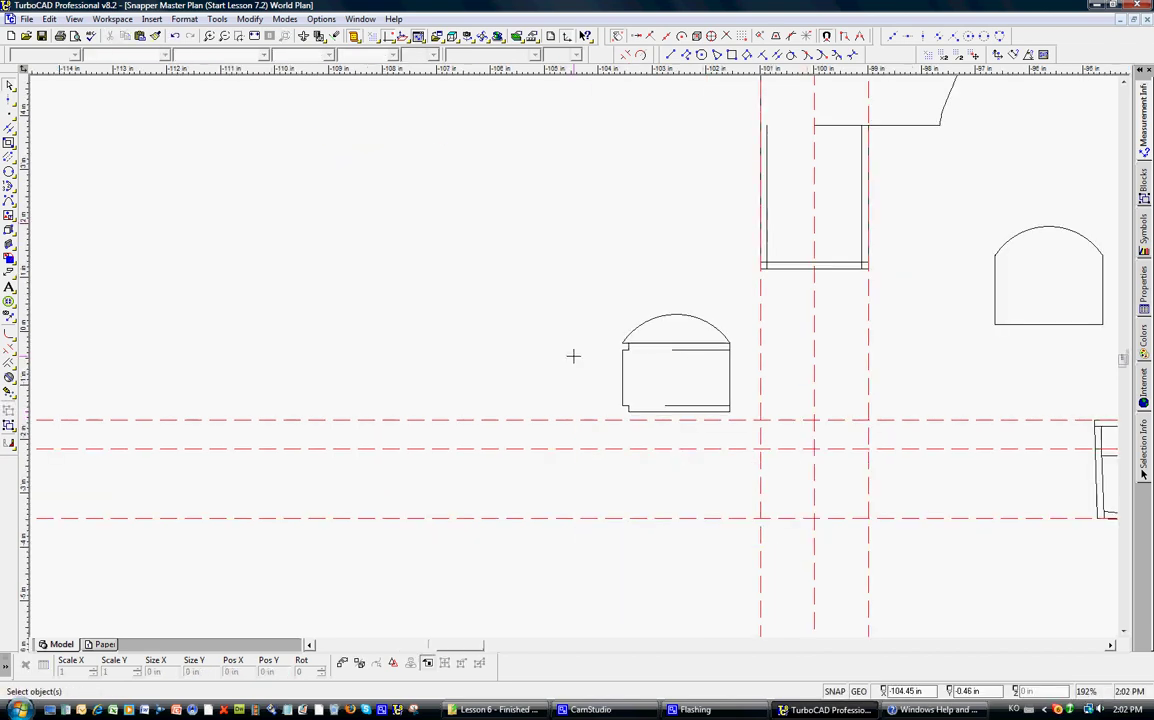
scroll(691, 452, up, 2)
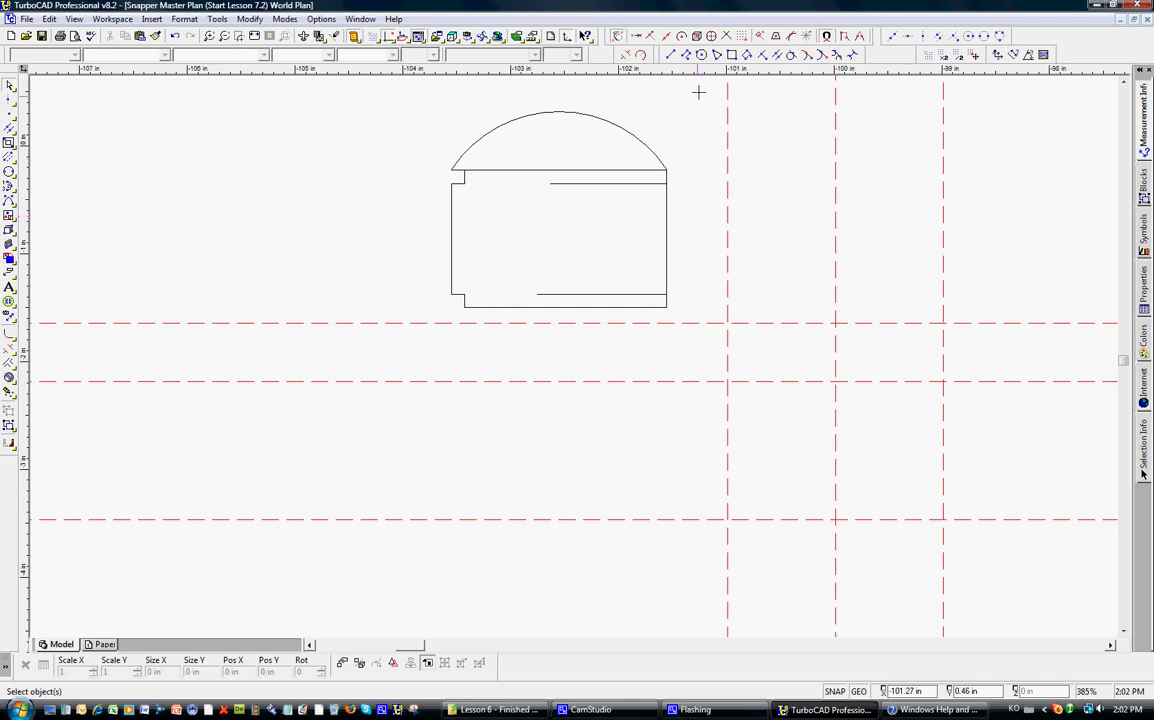
Try to draw a line parallel to the cross-section's right side, offset about 0.11 in inward.
key(space)
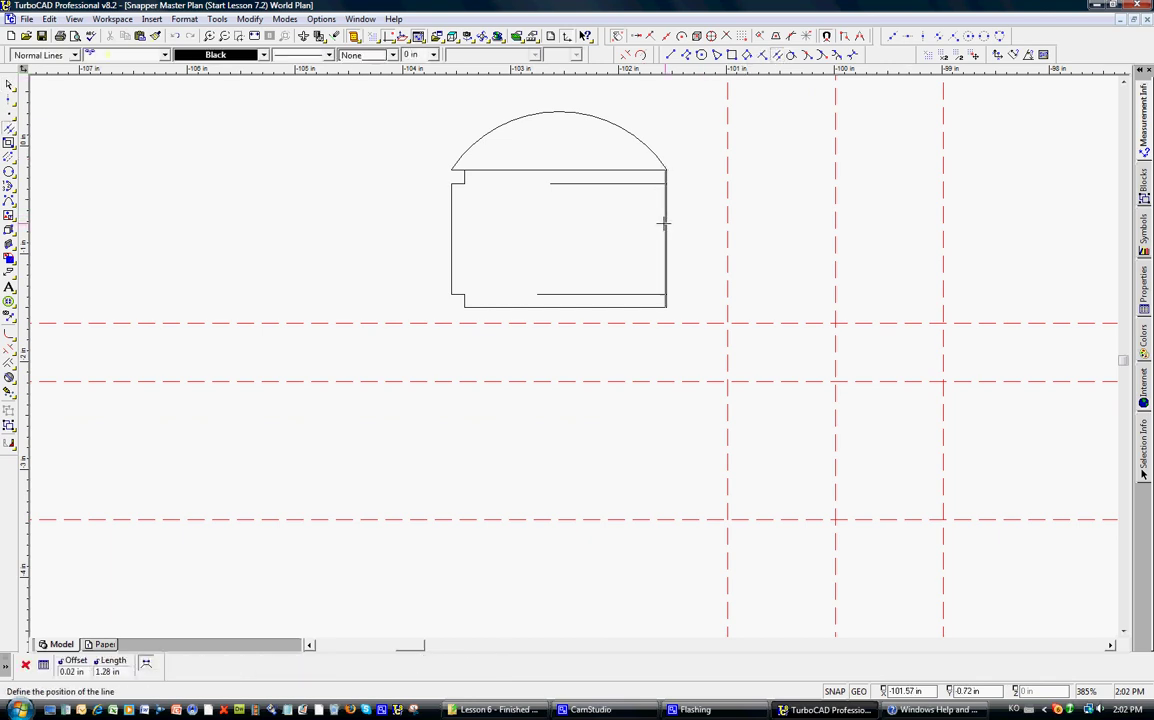
click(654, 230)
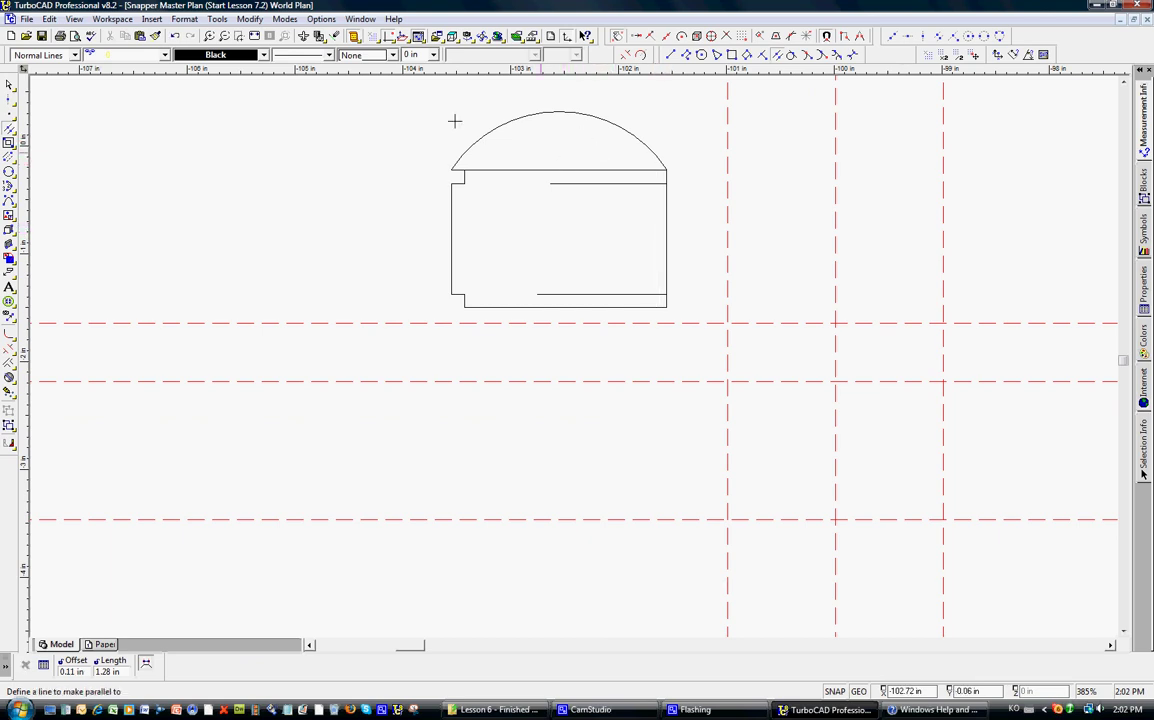
click(9, 84)
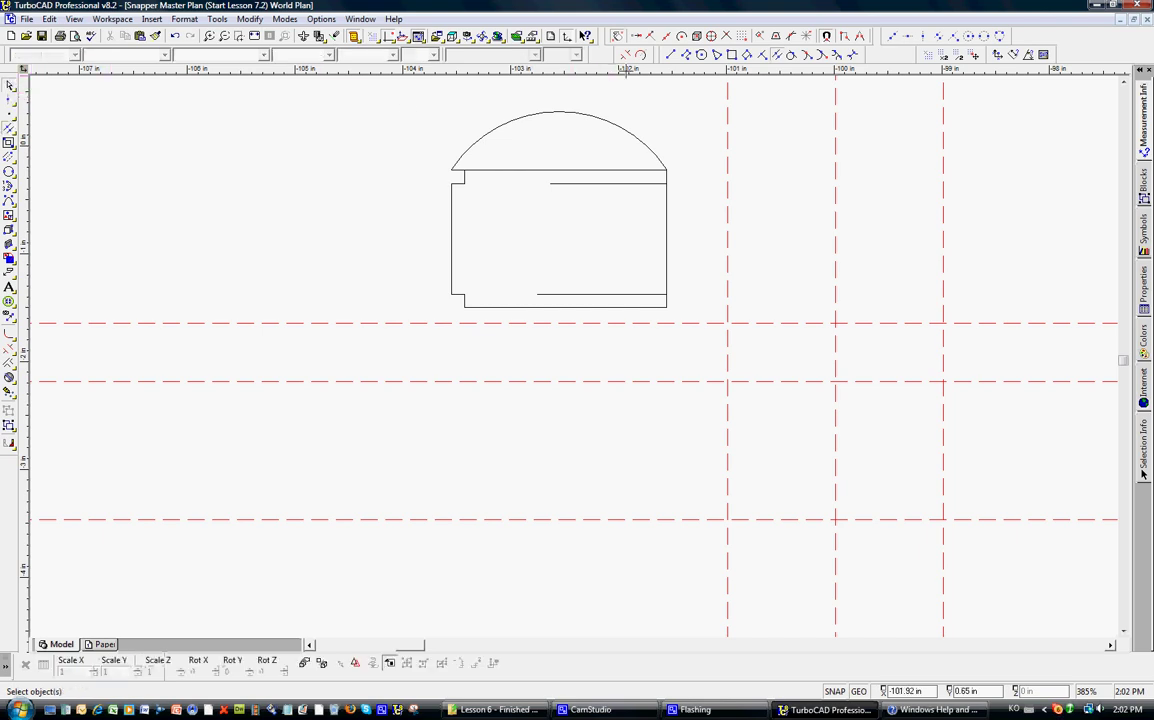
Split the horizontal line below the arc near its middle and trim its left half back to the notch's vertical line.
key(space)
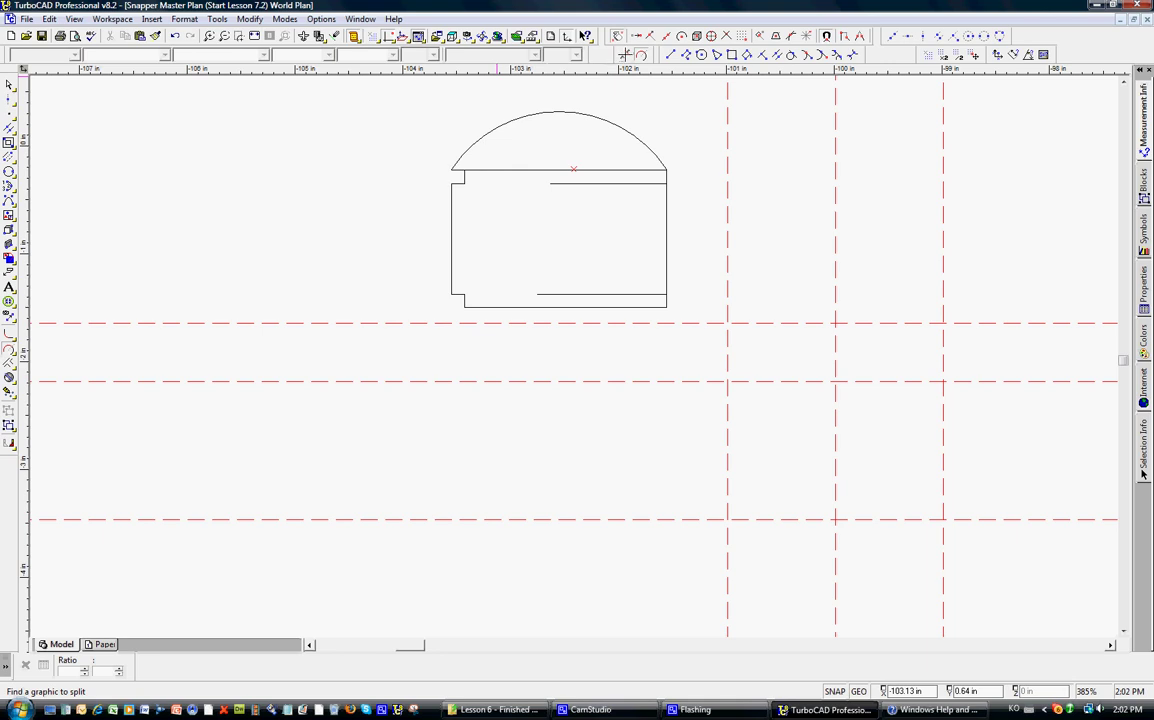
key(space)
click(476, 170)
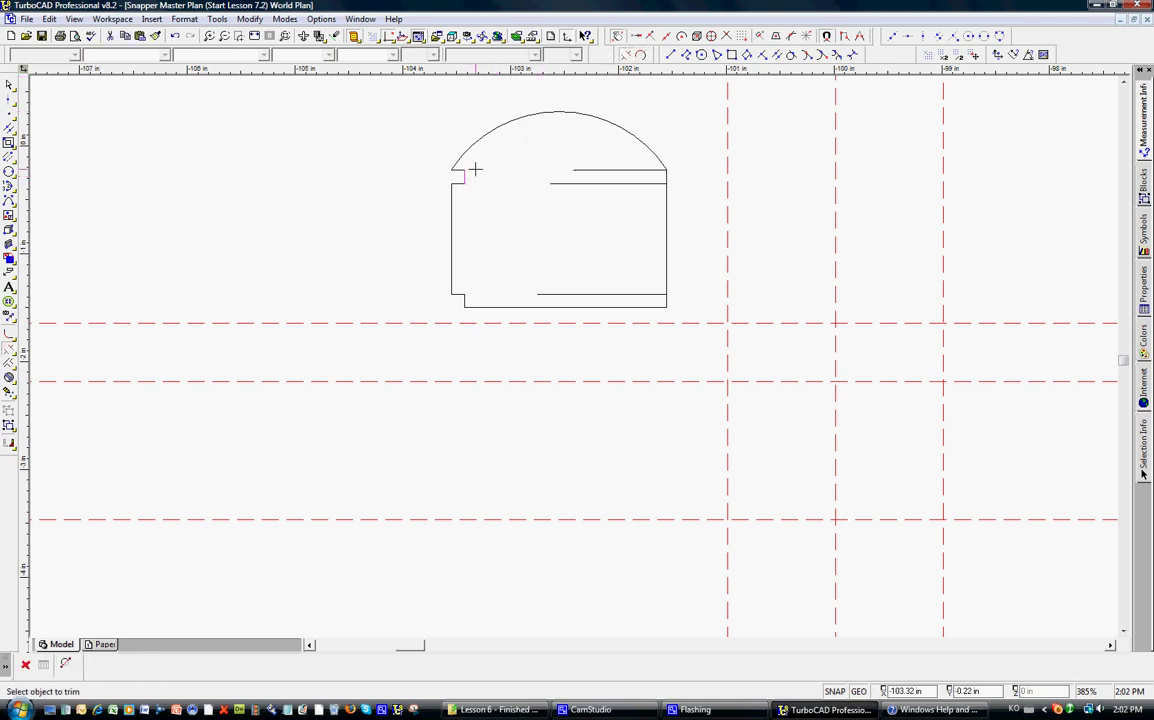
key(Escape)
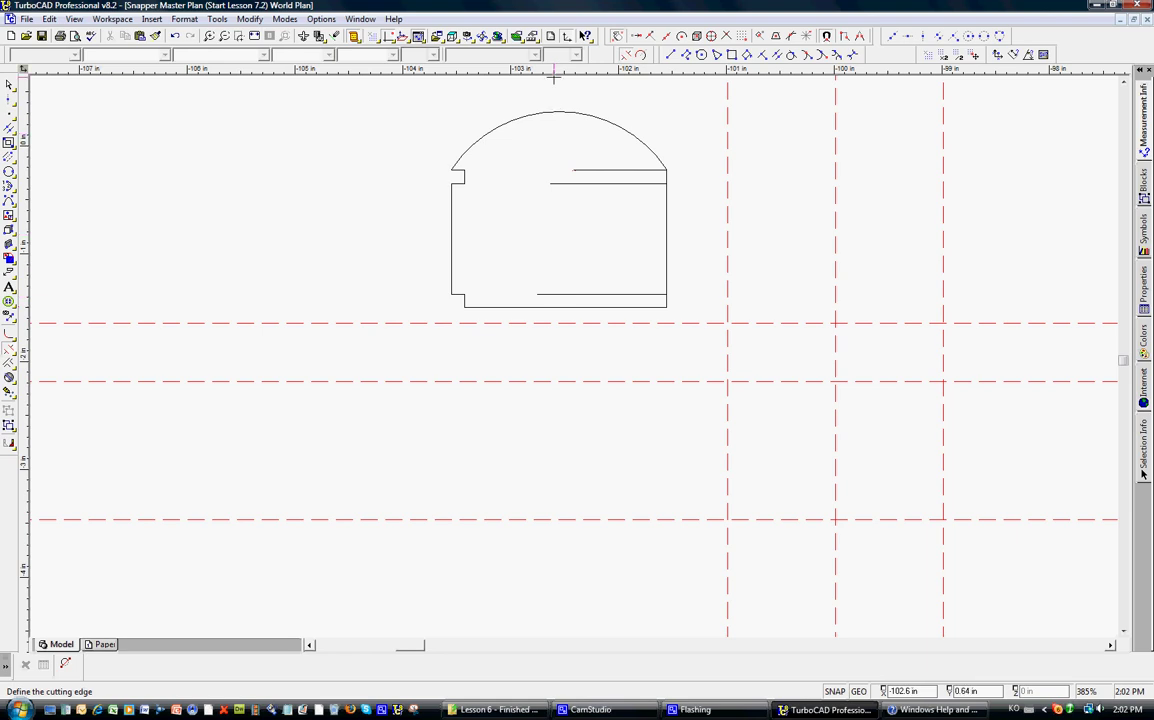
Draw a rectangle about 1.2 by 0.62 in inside the notched cross-section and nudge it toward the centre.
scroll(557, 117, down, 1)
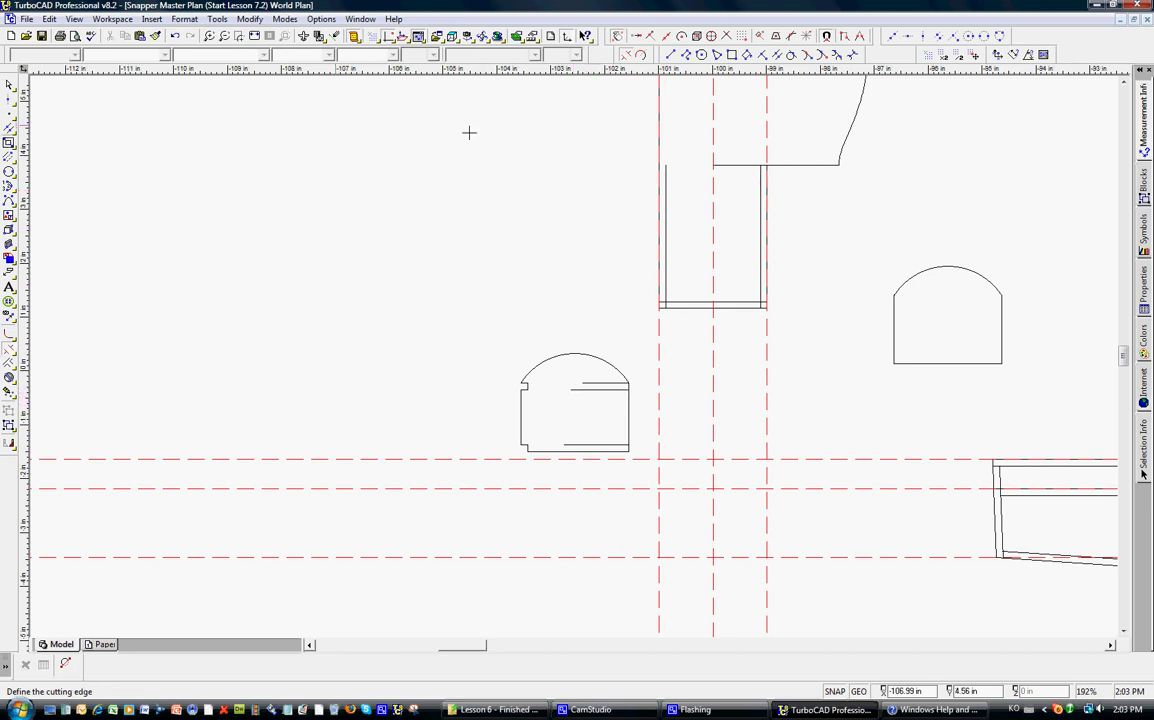
click(668, 53)
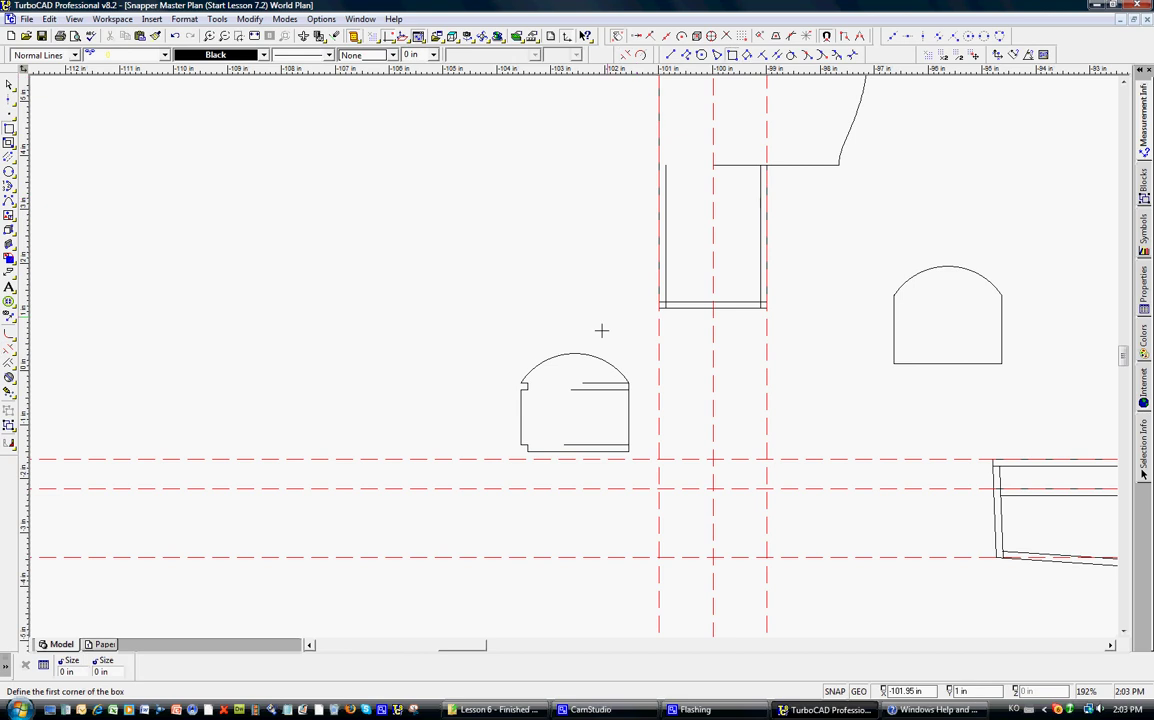
click(543, 401)
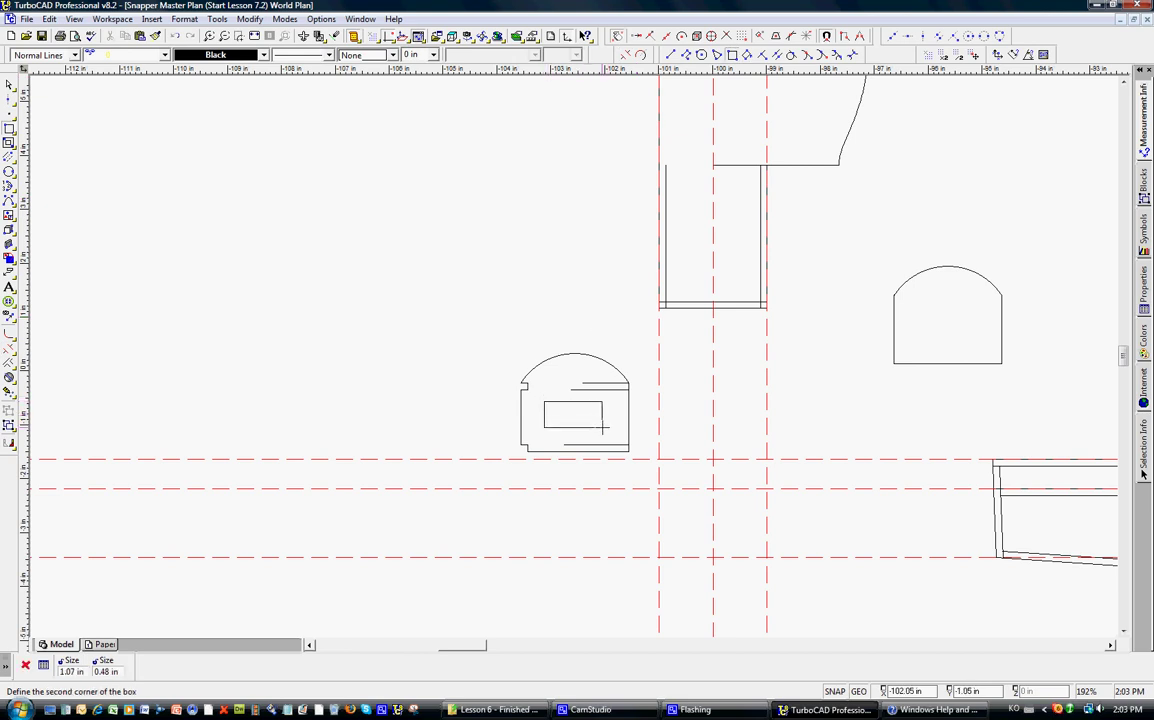
click(609, 435)
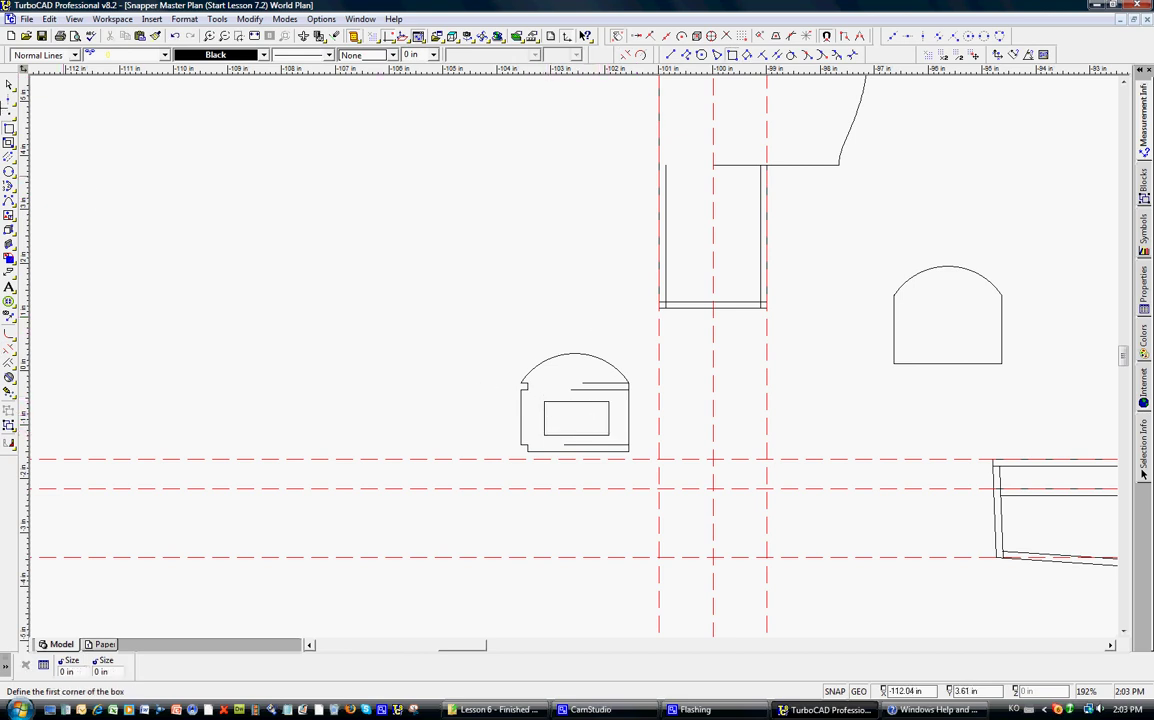
key(Escape)
click(543, 428)
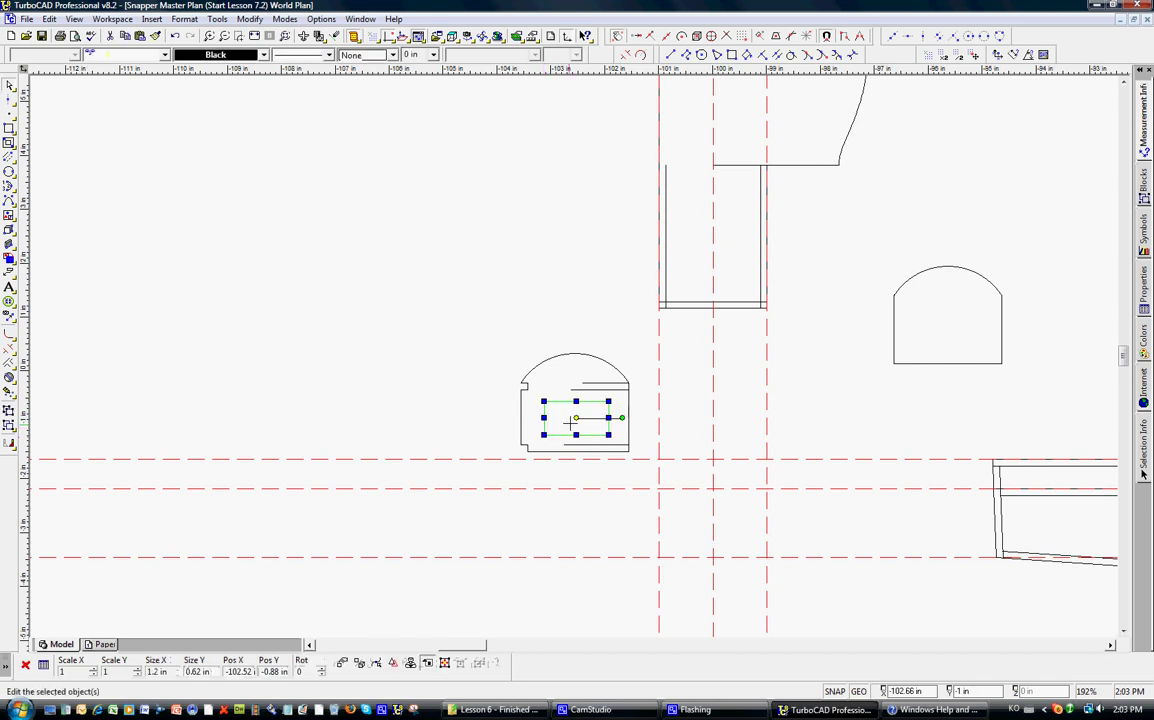
drag(576, 418, 573, 417)
click(400, 321)
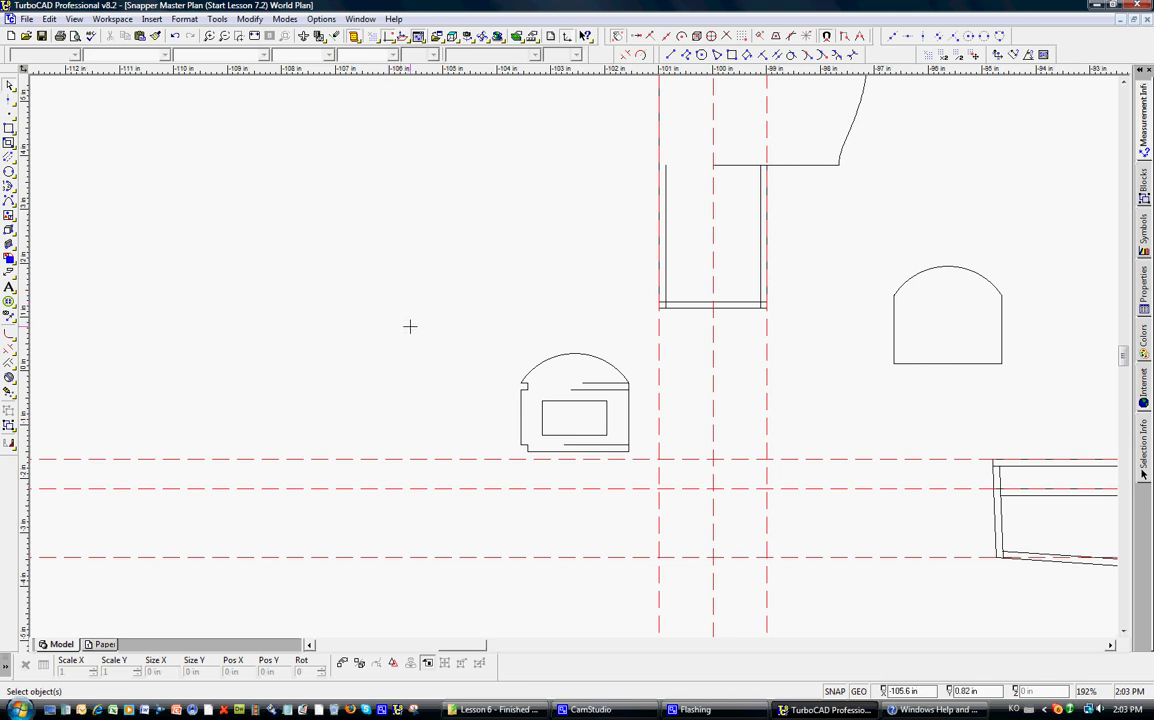
Copy the side view's nose frame, longeron and airfoil lines and place the copy below the scale bar.
scroll(740, 538, down, 2)
scroll(637, 355, up, 2)
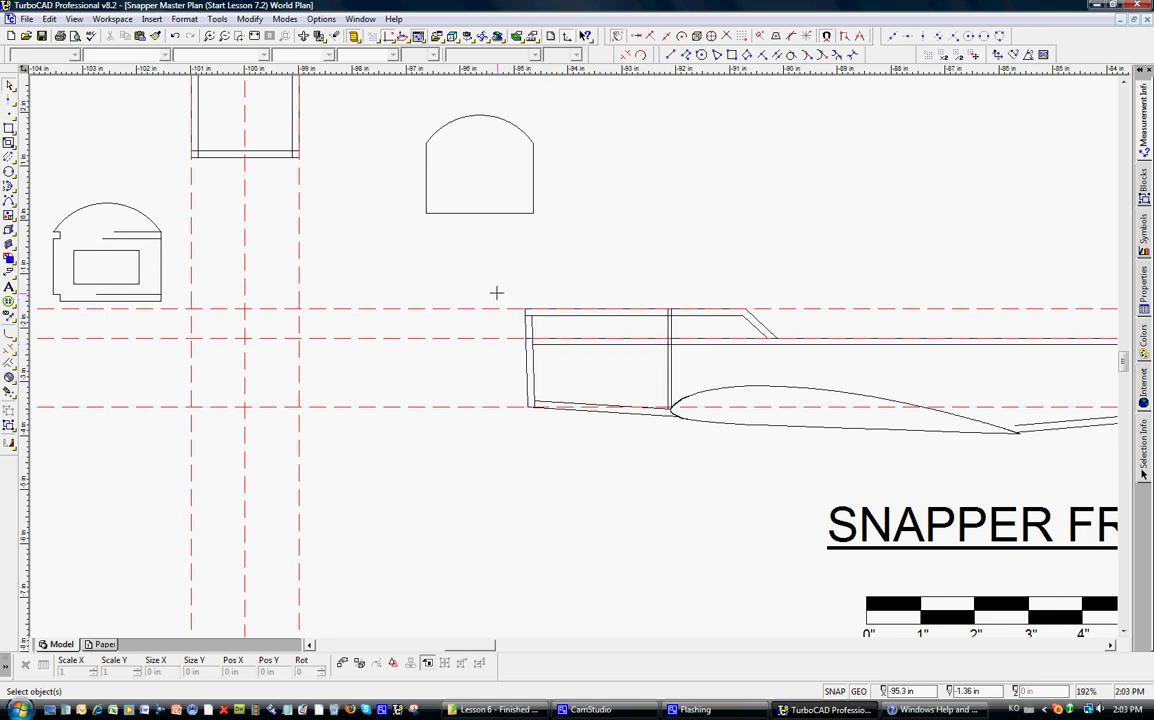
click(10, 82)
drag(488, 277, 727, 448)
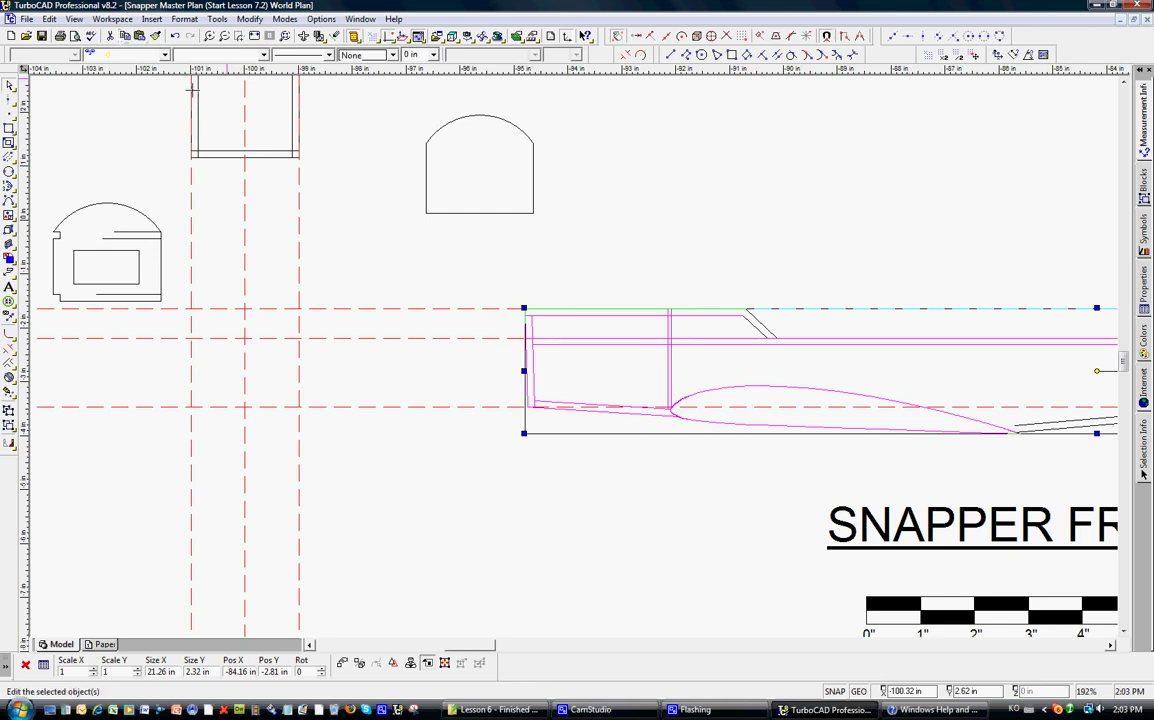
scroll(618, 455, down, 1)
scroll(573, 355, down, 1)
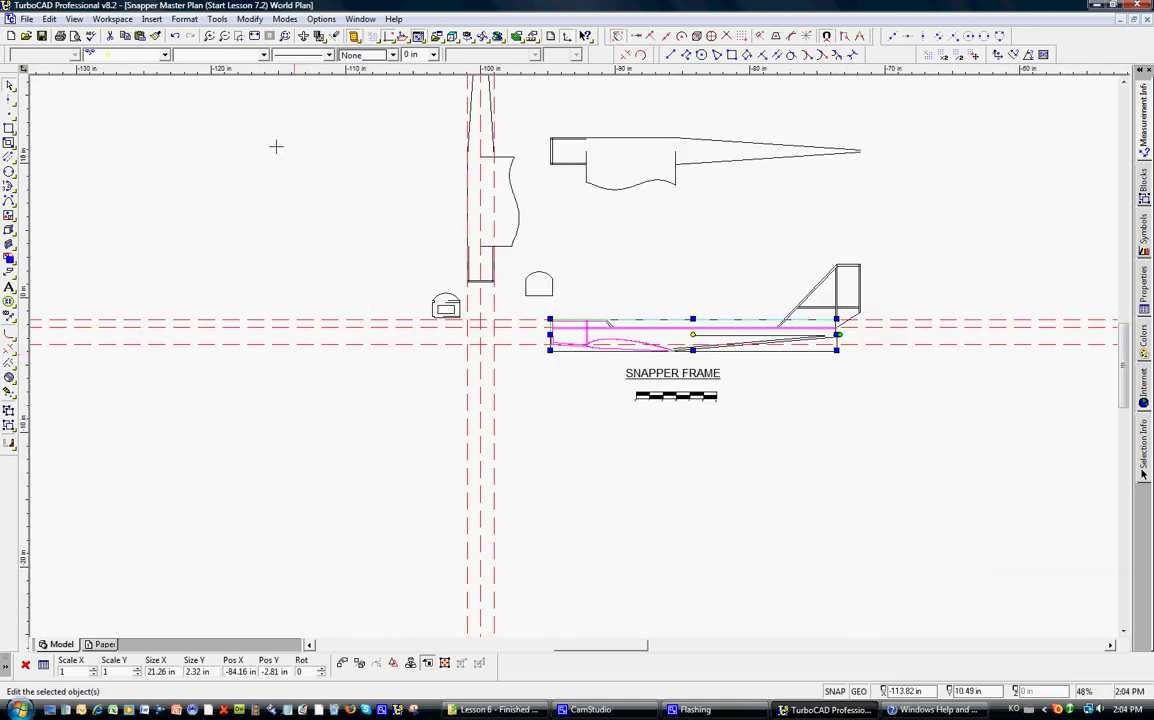
click(126, 36)
click(140, 36)
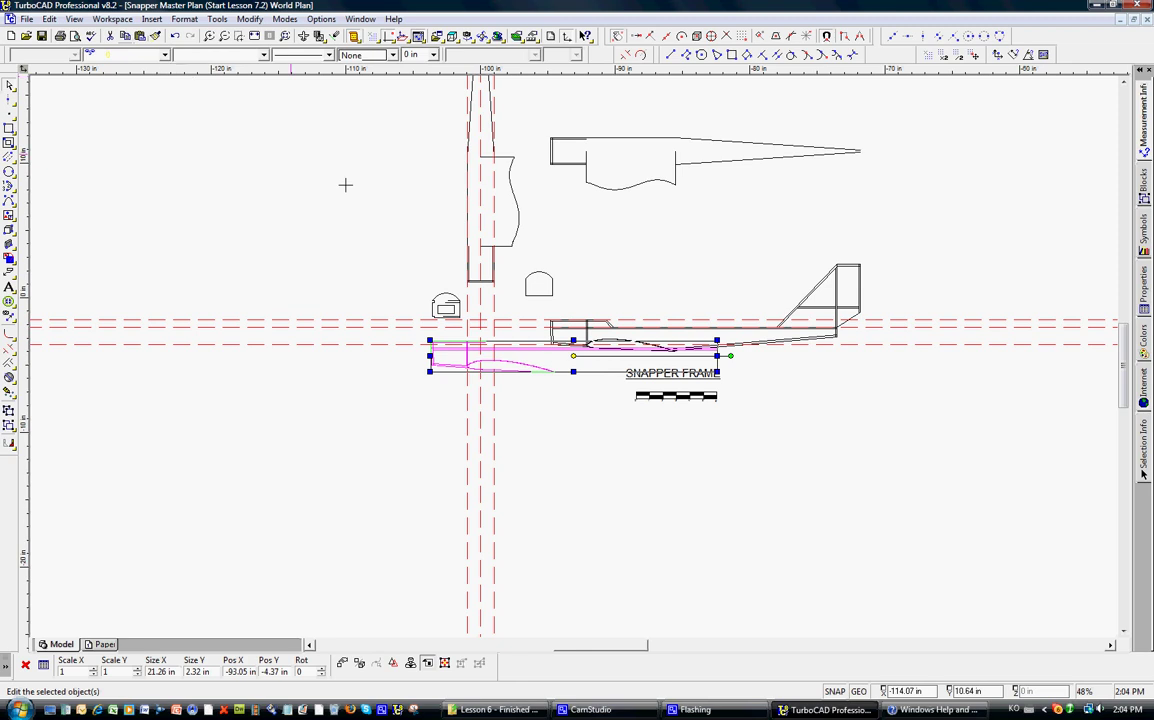
drag(557, 352, 724, 474)
key(Escape)
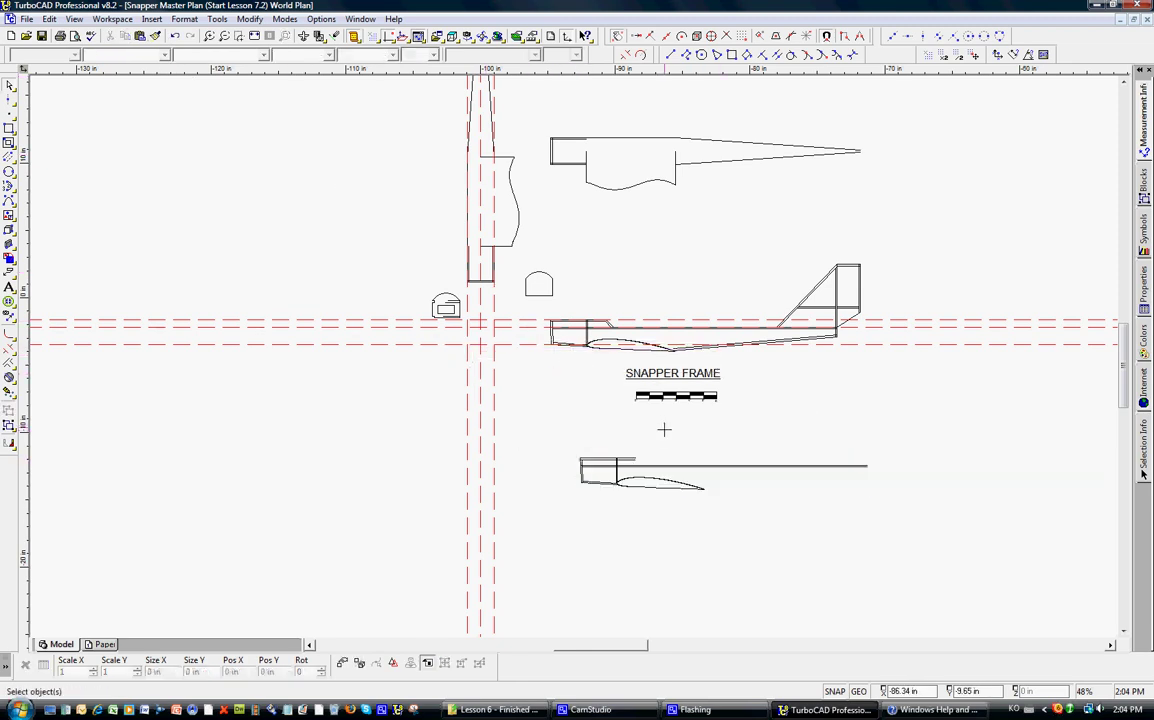
Trim the copied nose's outer front line and former lines above the upper longeron line.
scroll(664, 430, up, 3)
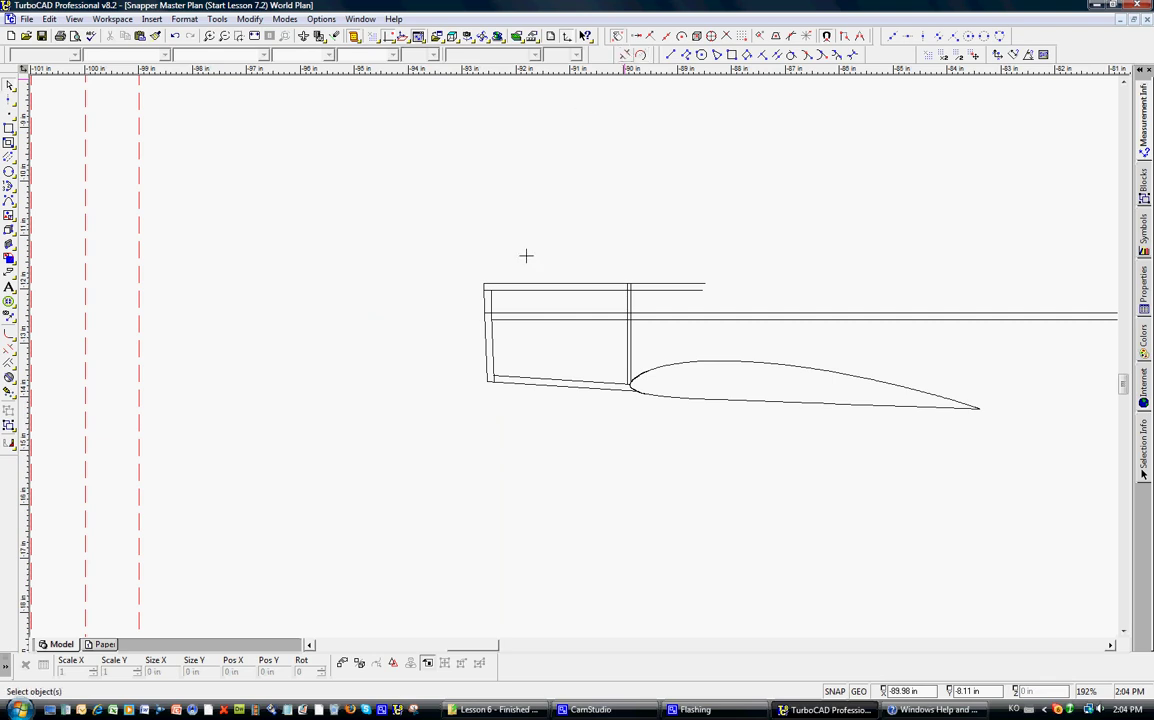
click(625, 55)
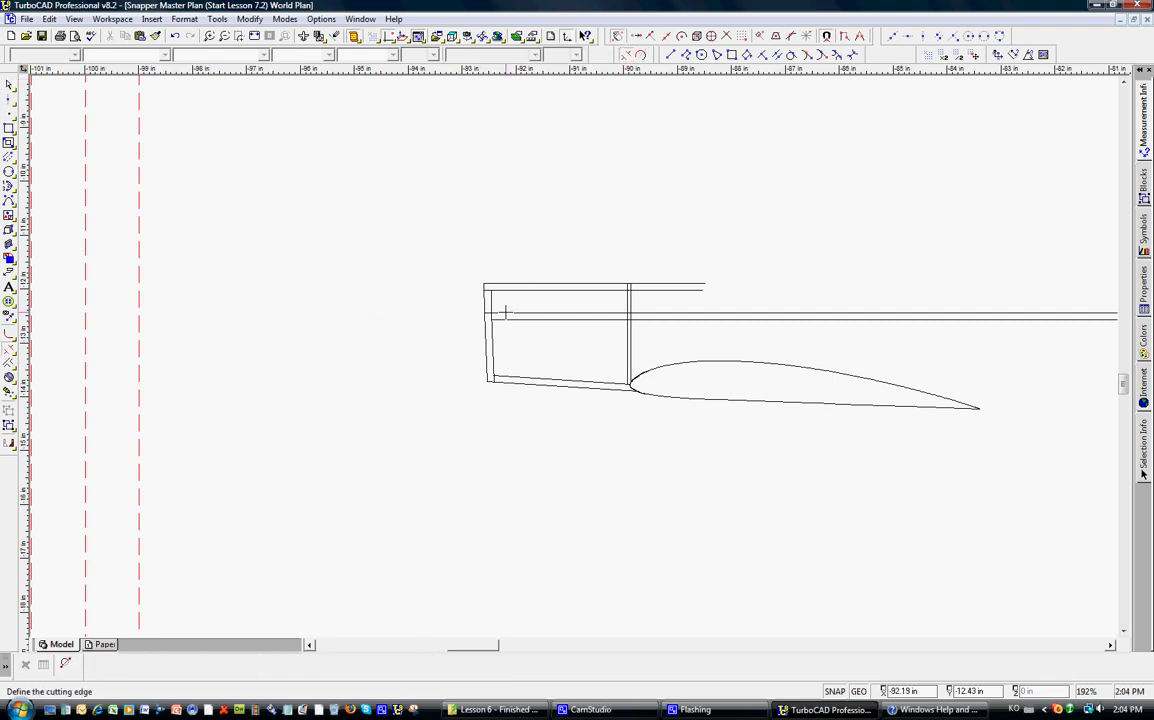
click(505, 313)
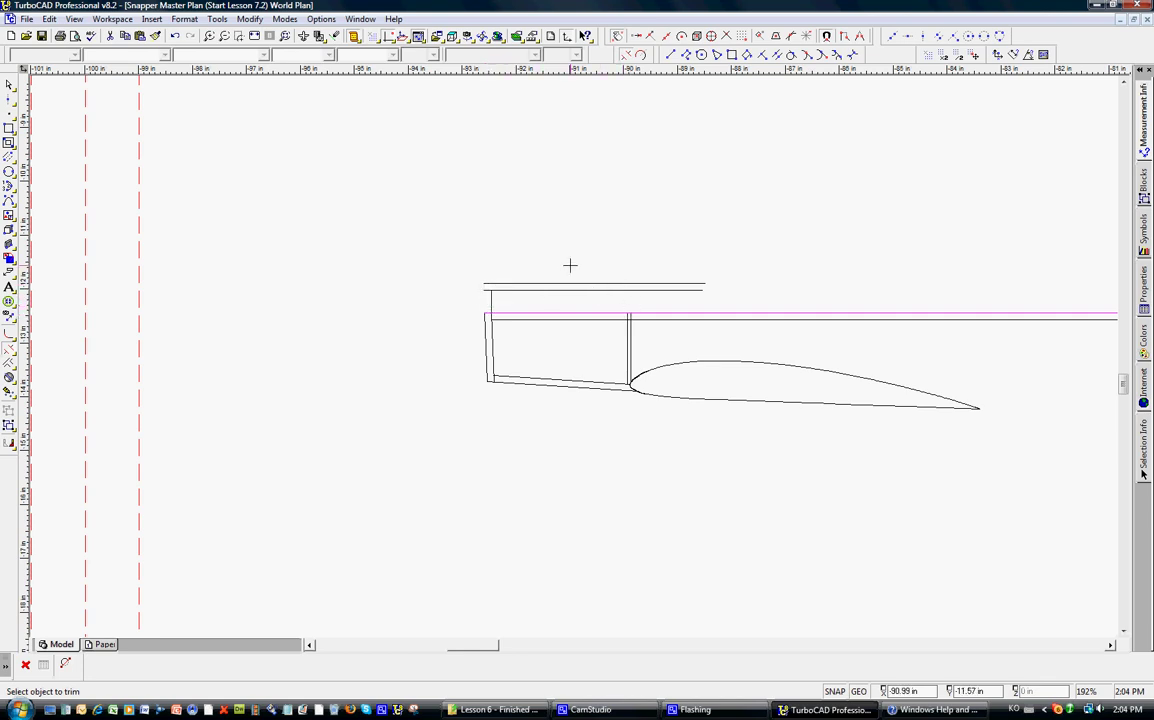
Delete the two horizontal cabin-top lines above the copied nose frame.
click(9, 85)
click(521, 283)
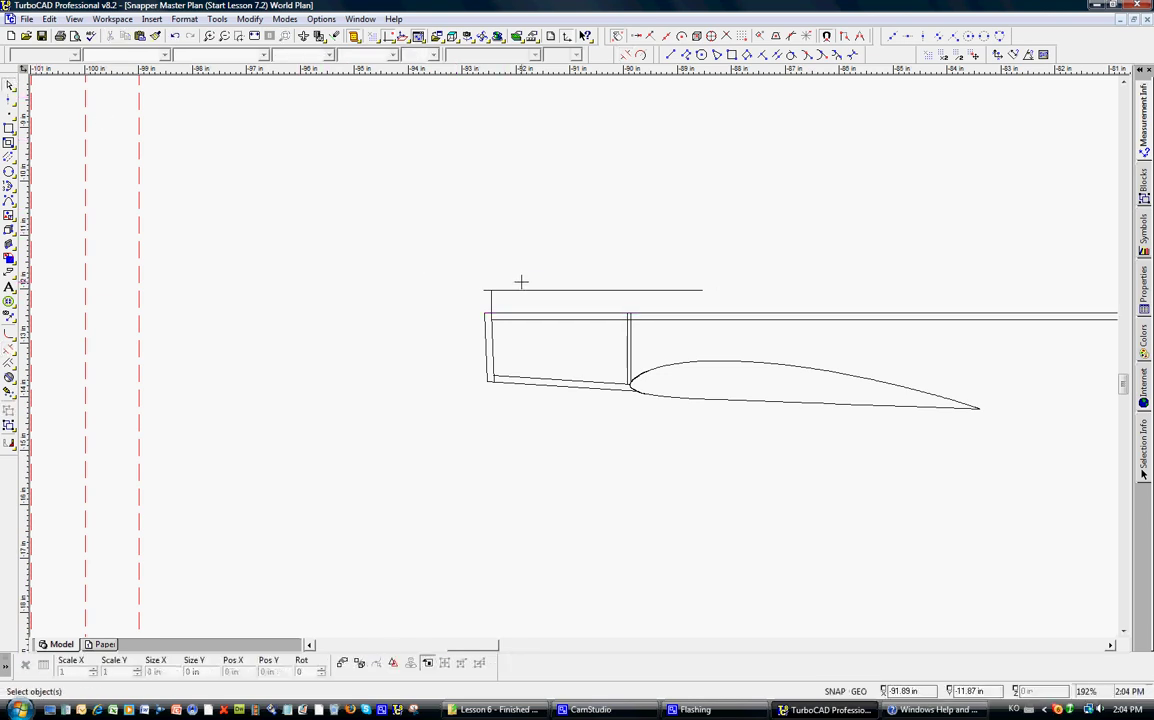
drag(559, 282, 560, 289)
key(Delete)
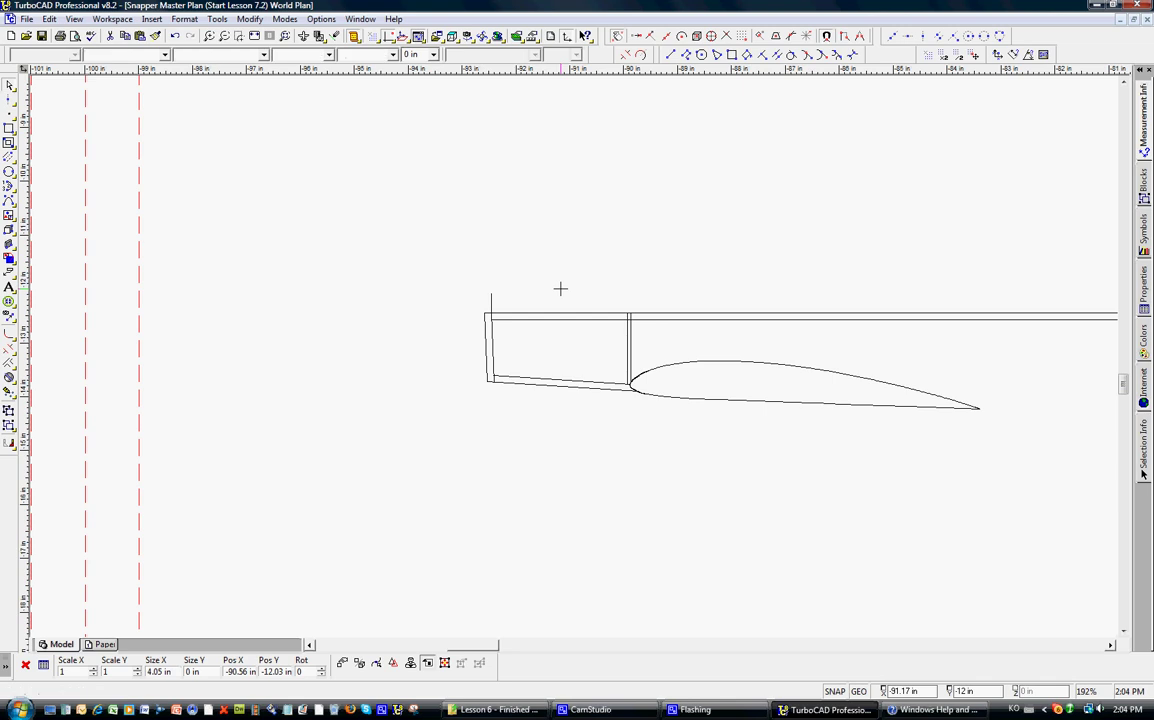
Delete the short line stub above the copied nose frame and the airfoil outline behind it.
click(492, 294)
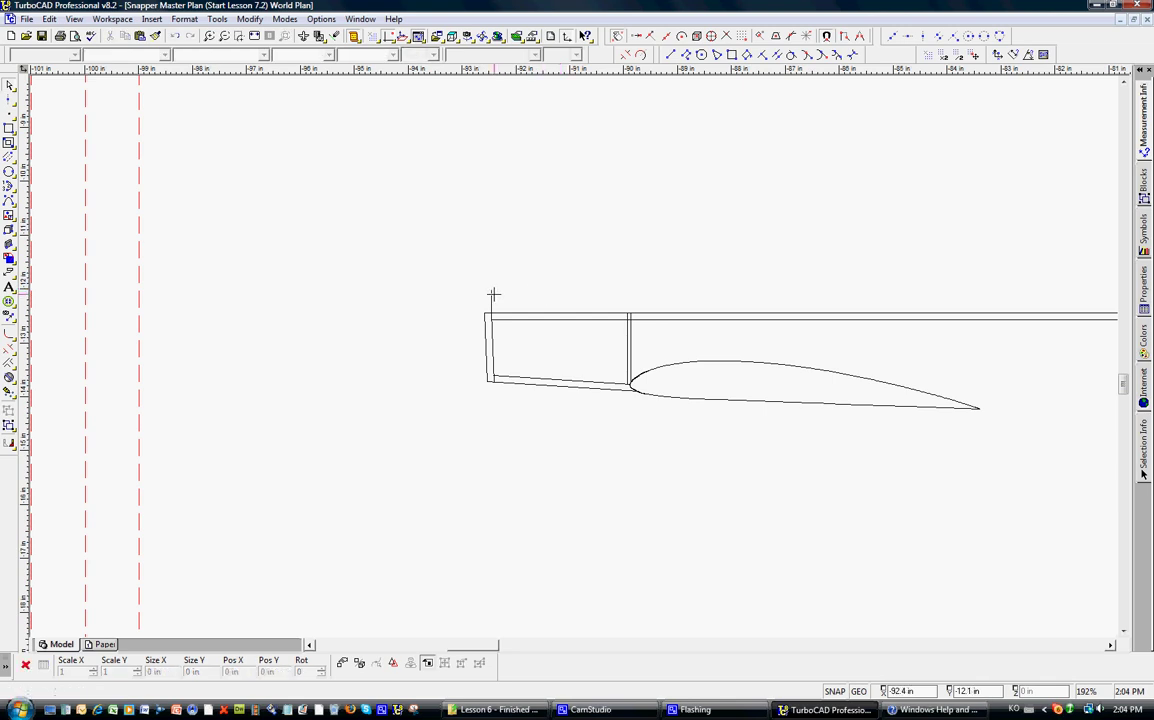
key(Delete)
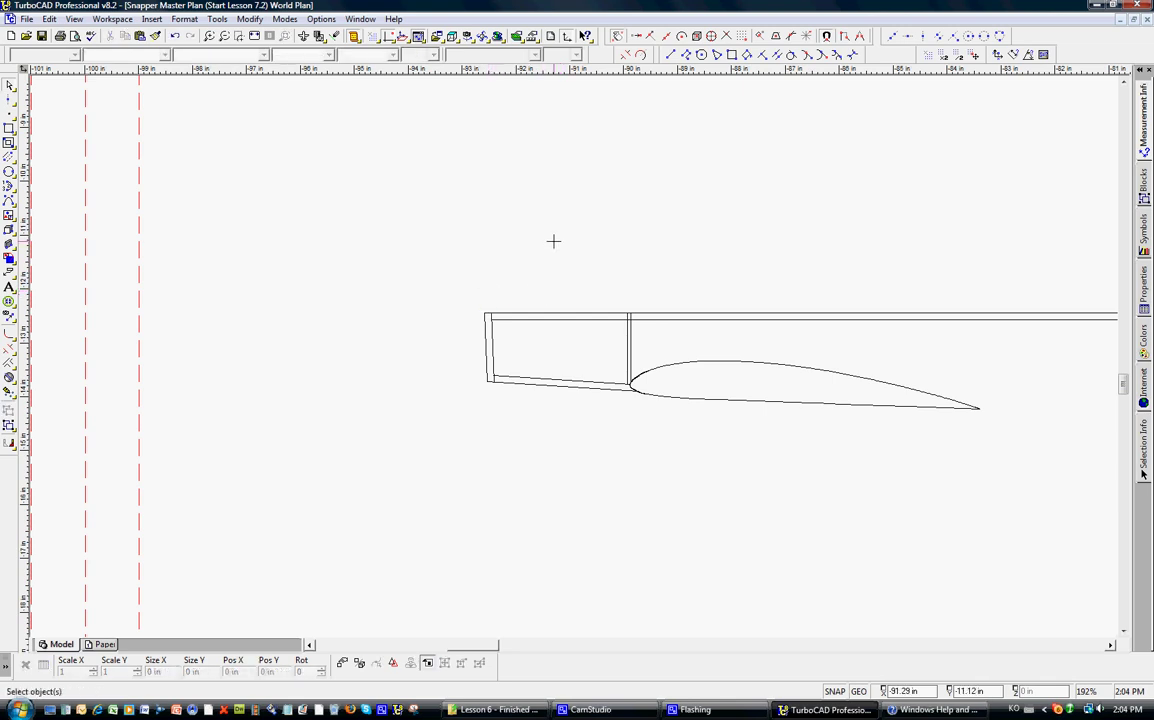
drag(654, 338, 994, 456)
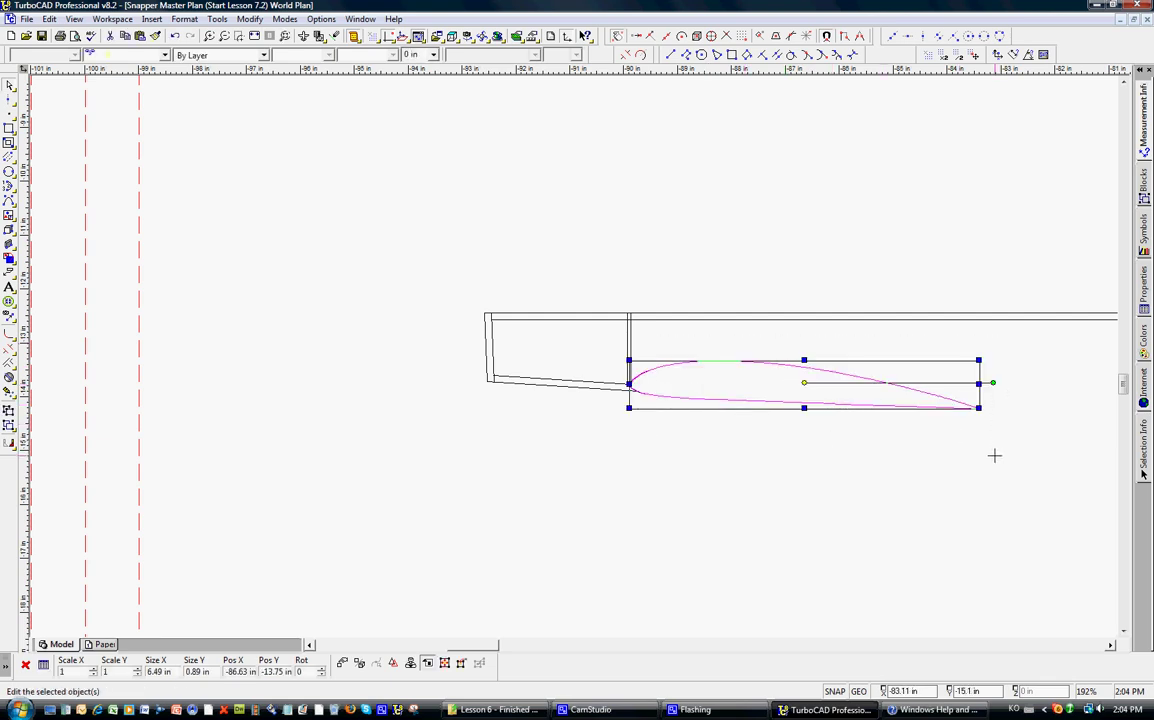
key(Delete)
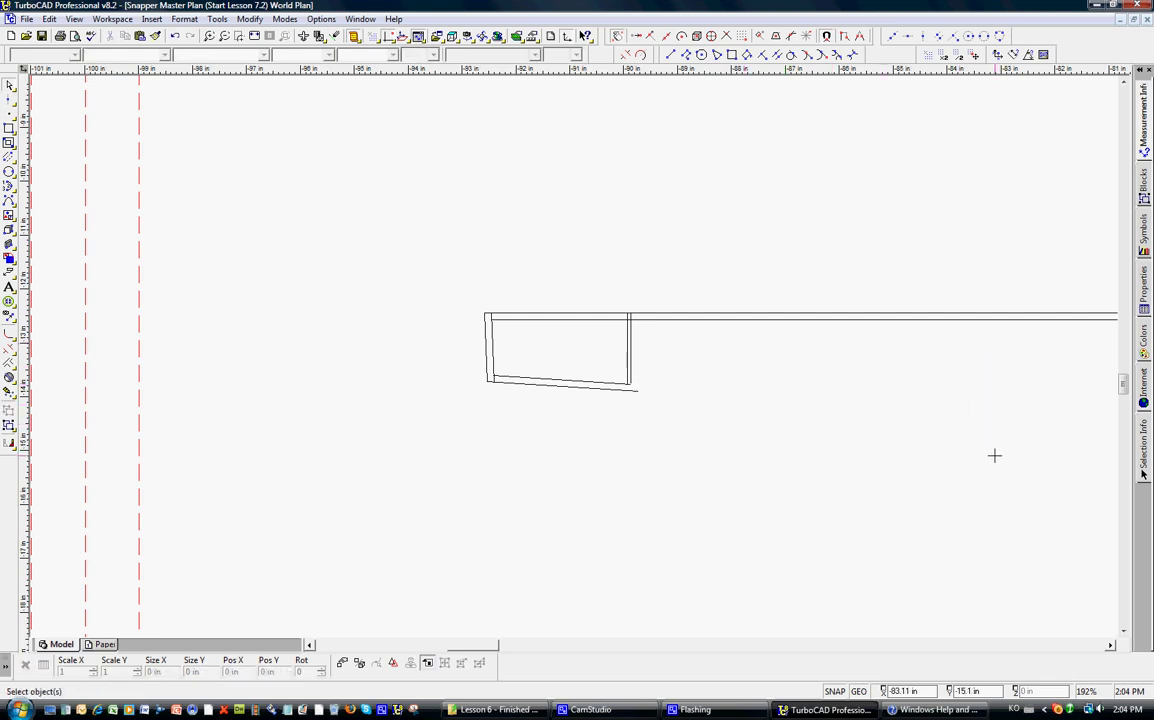
Delete the rear line of the vertical former and trim both upper longeron lines behind the remaining former line.
click(630, 338)
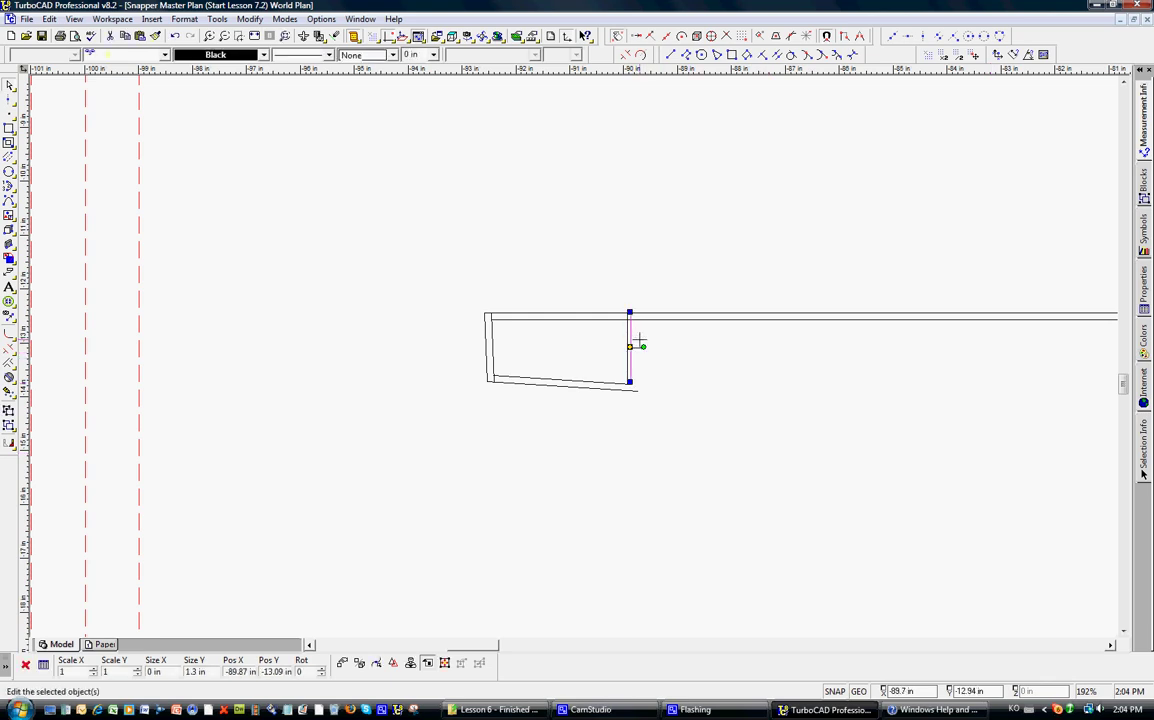
key(Escape)
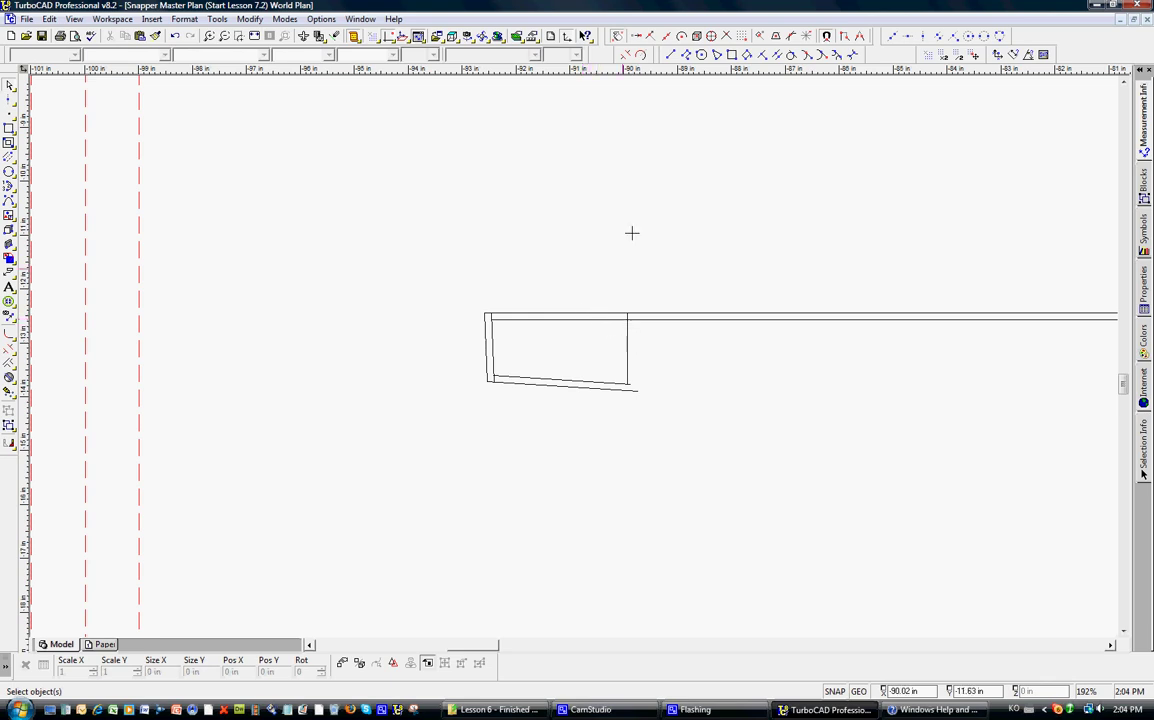
click(630, 56)
click(630, 318)
click(632, 314)
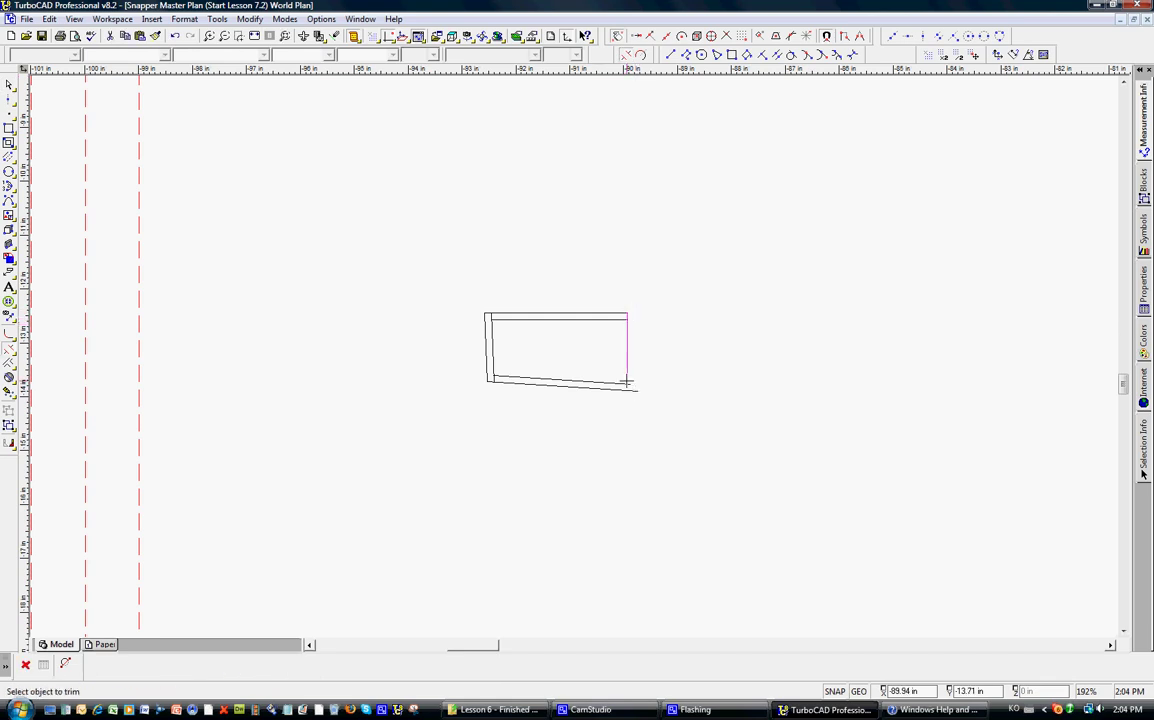
key(Escape)
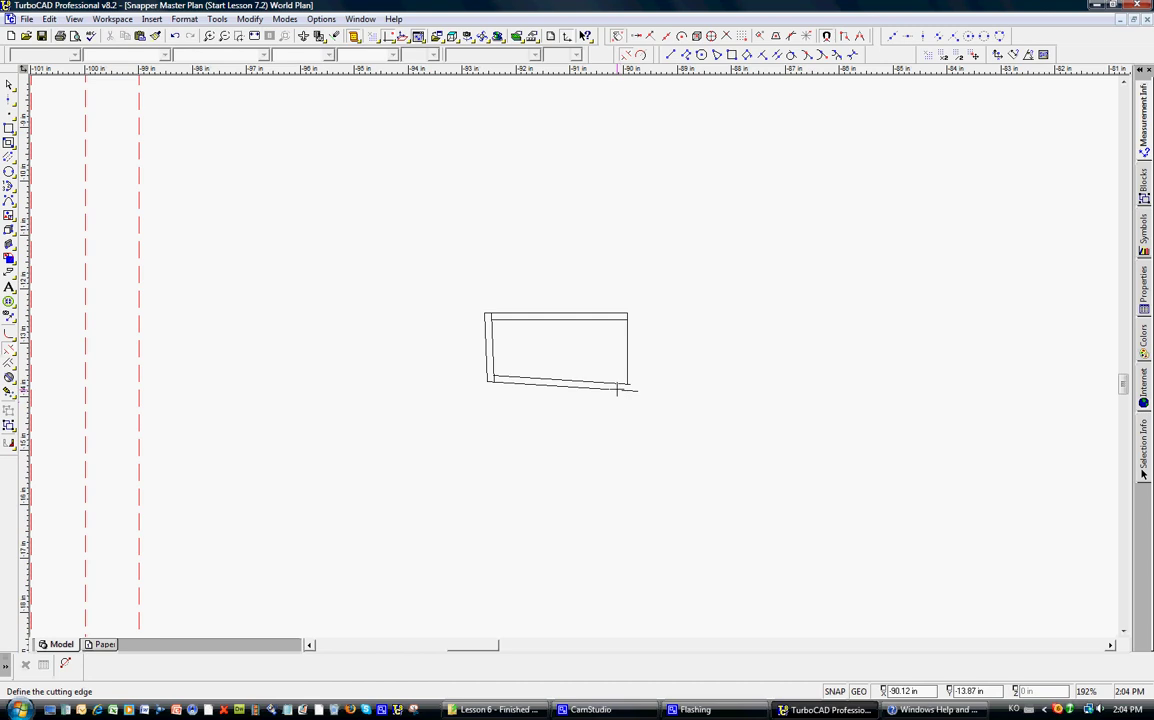
Delete the outer lower line of the nose frame and trim the inner lower line's overhang at the rear vertical.
click(618, 390)
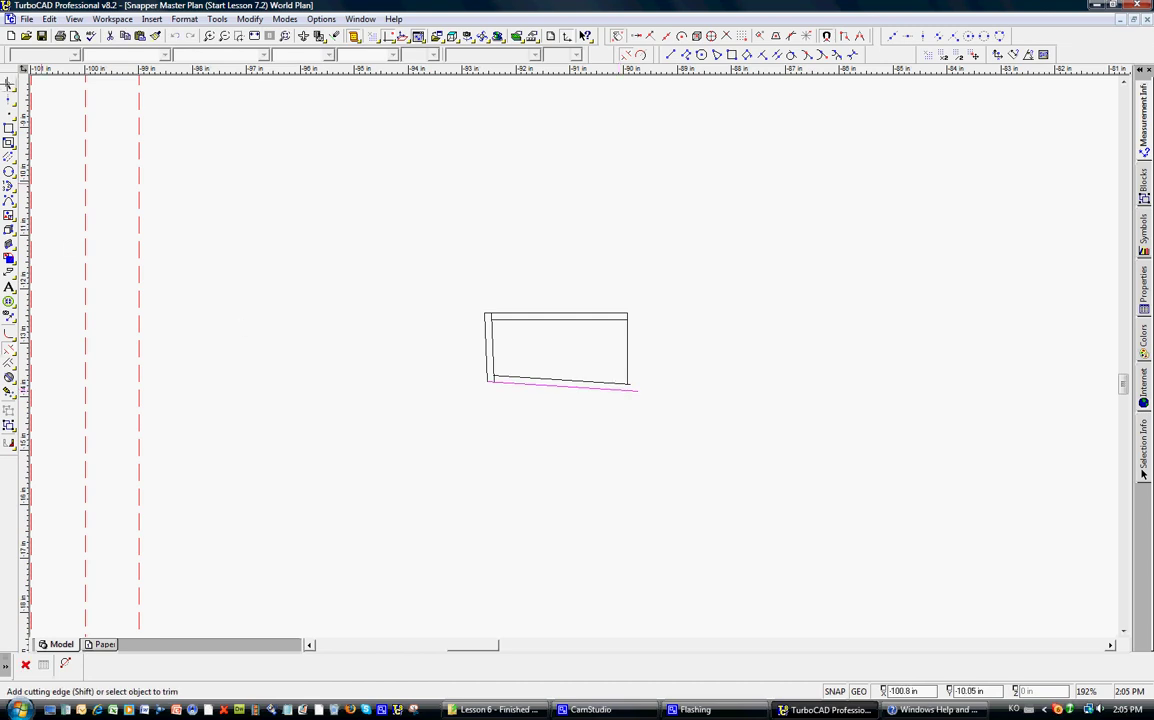
click(10, 84)
click(523, 384)
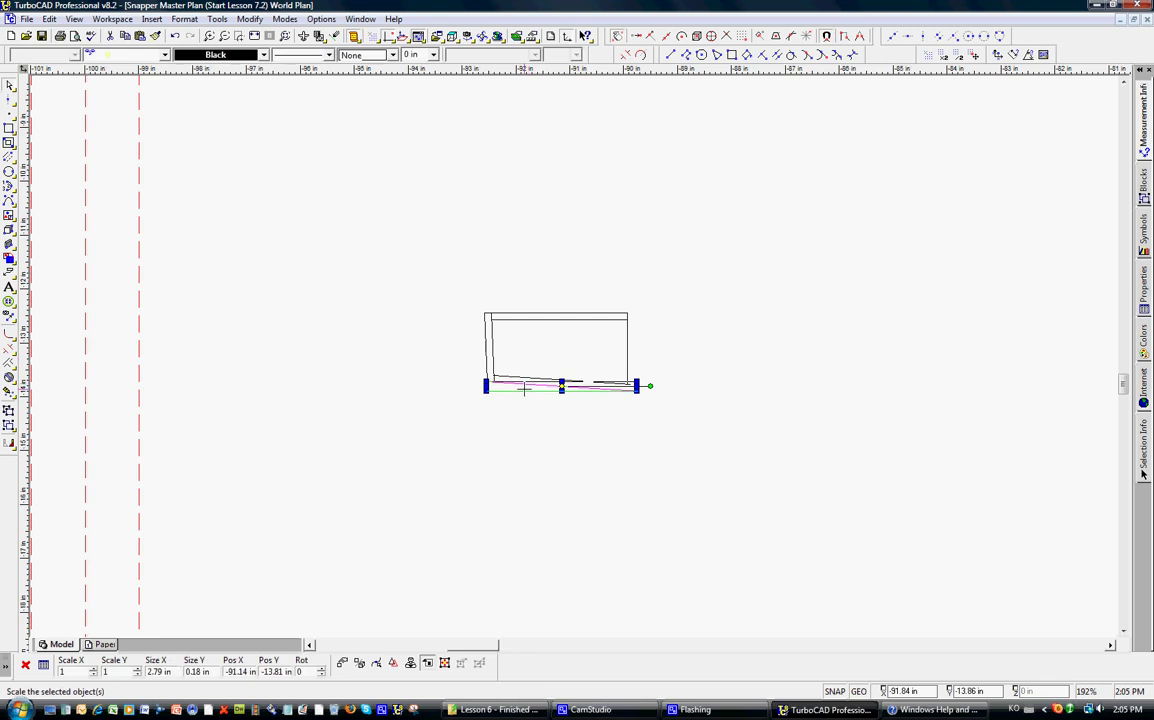
key(Escape)
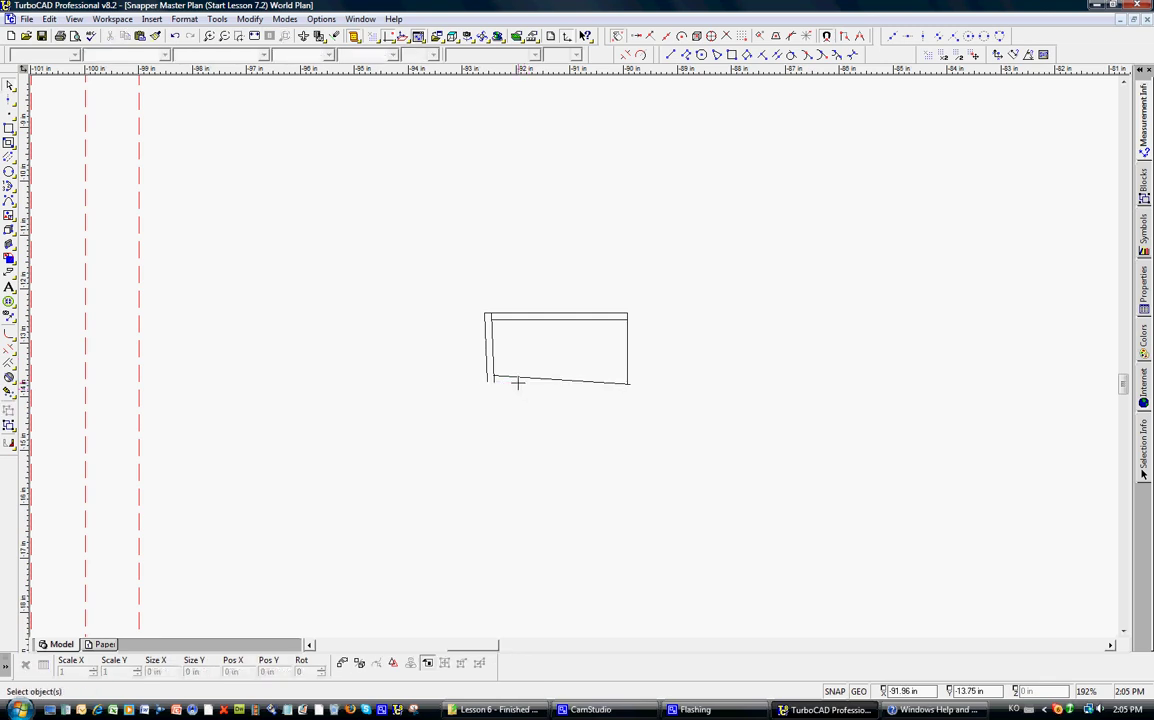
click(625, 55)
click(627, 358)
click(630, 384)
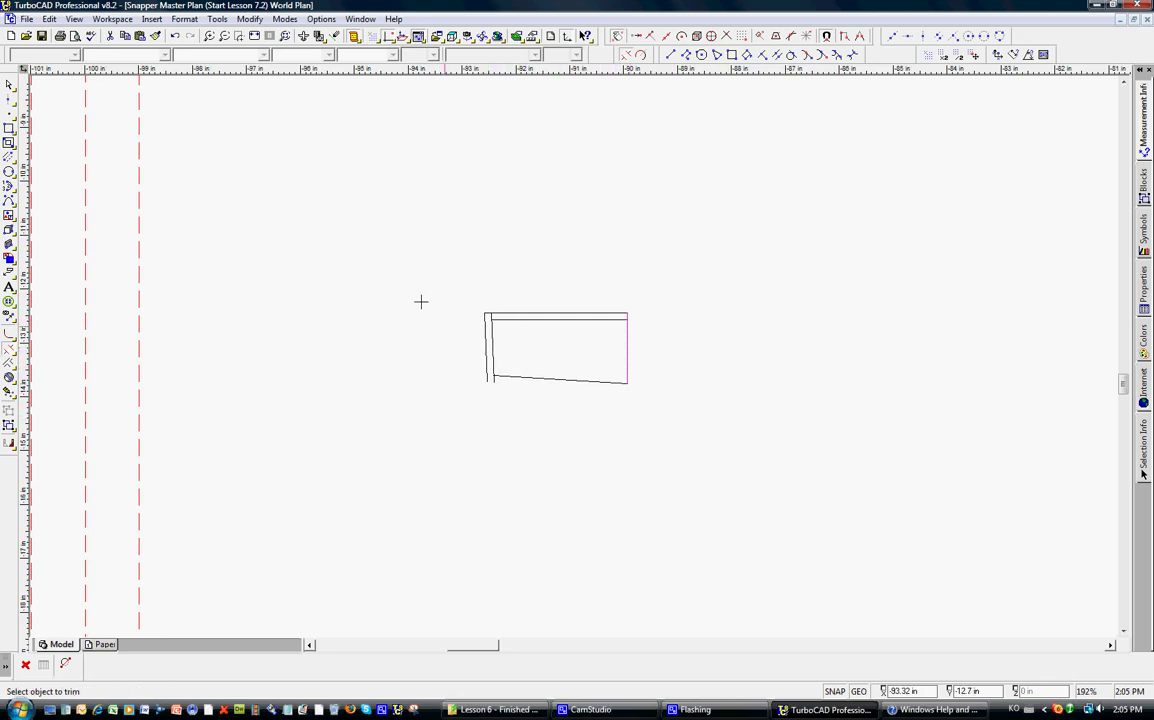
click(10, 84)
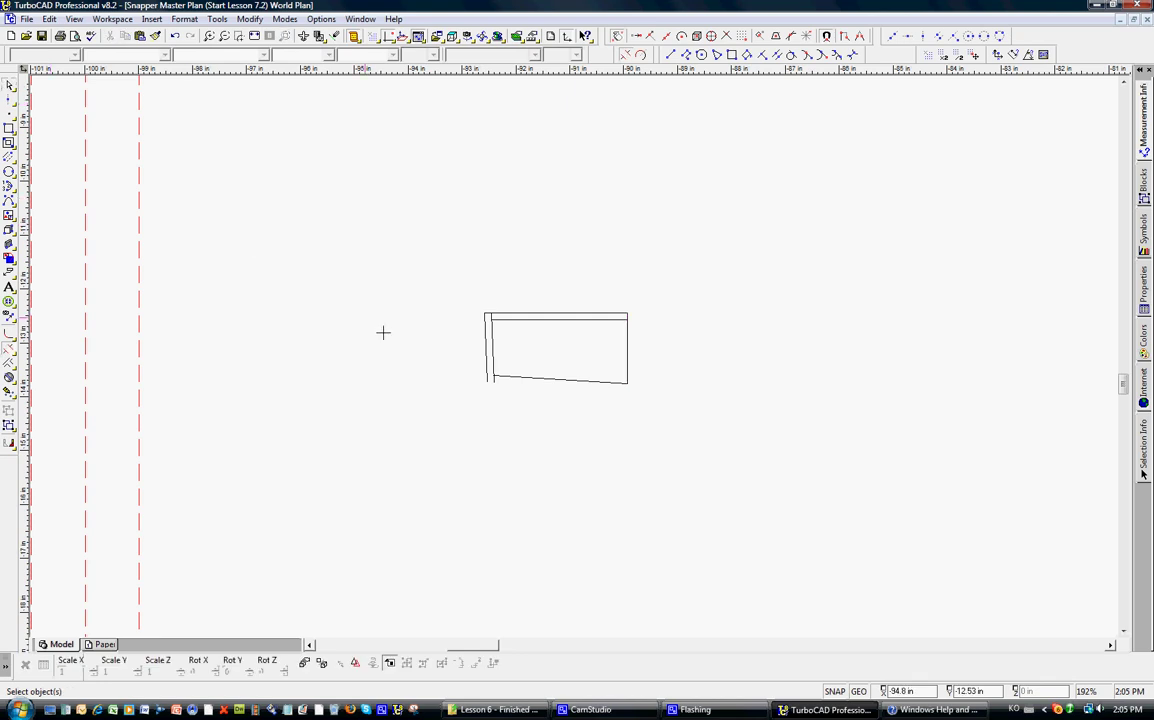
Delete the outer front line of the nose frame and trim the inner front line below the sloping bottom edge.
click(485, 347)
key(Delete)
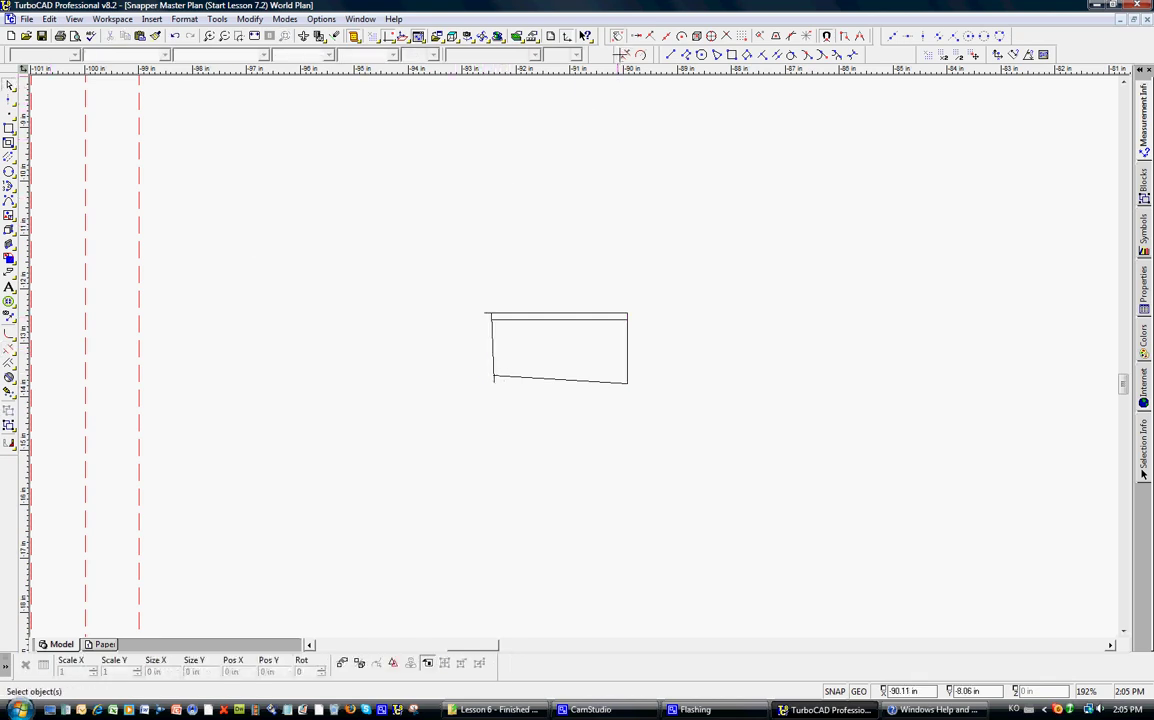
click(557, 41)
click(492, 378)
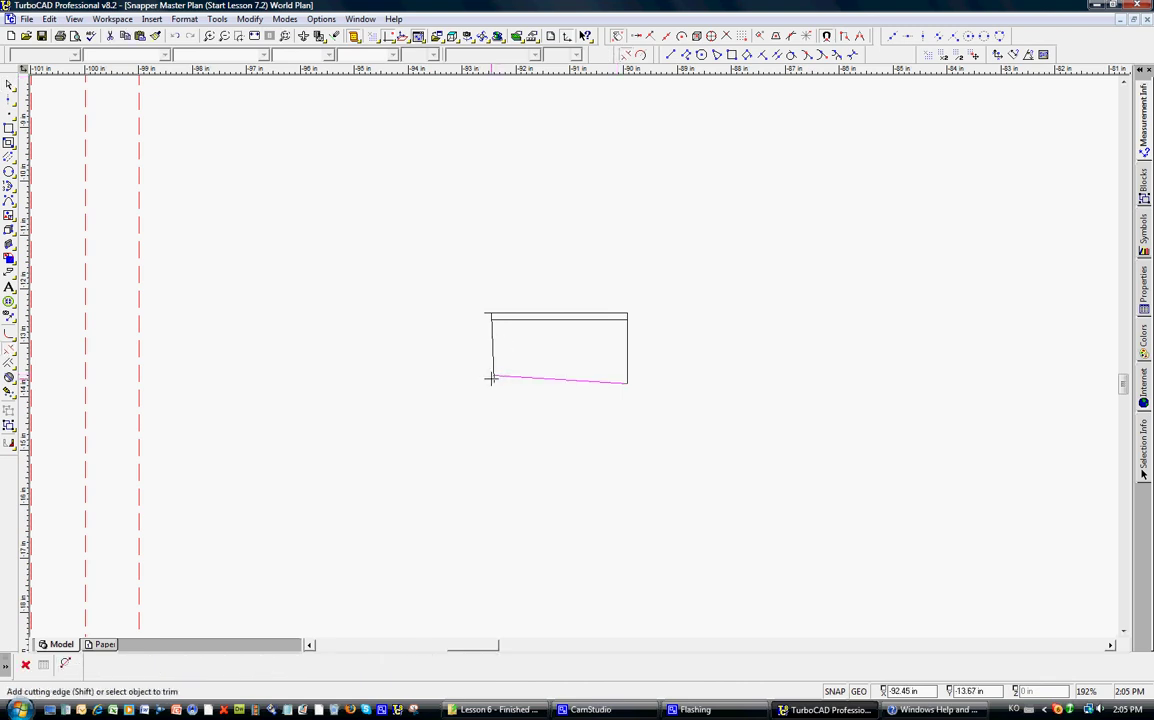
click(492, 379)
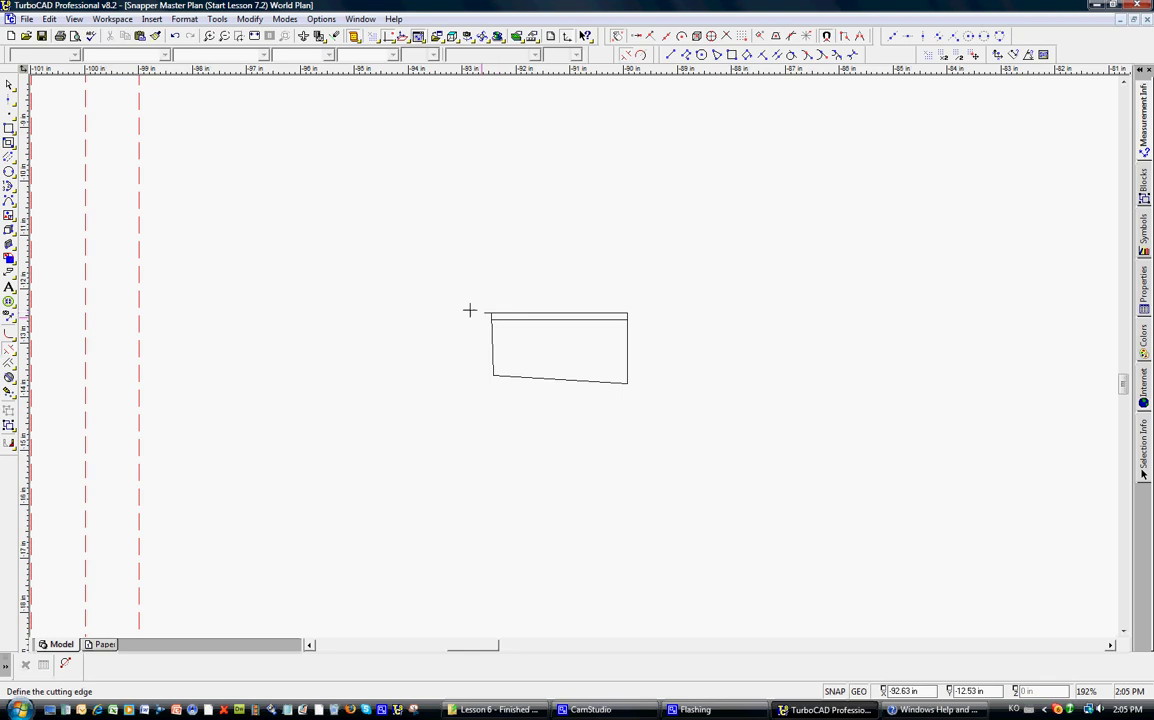
click(10, 84)
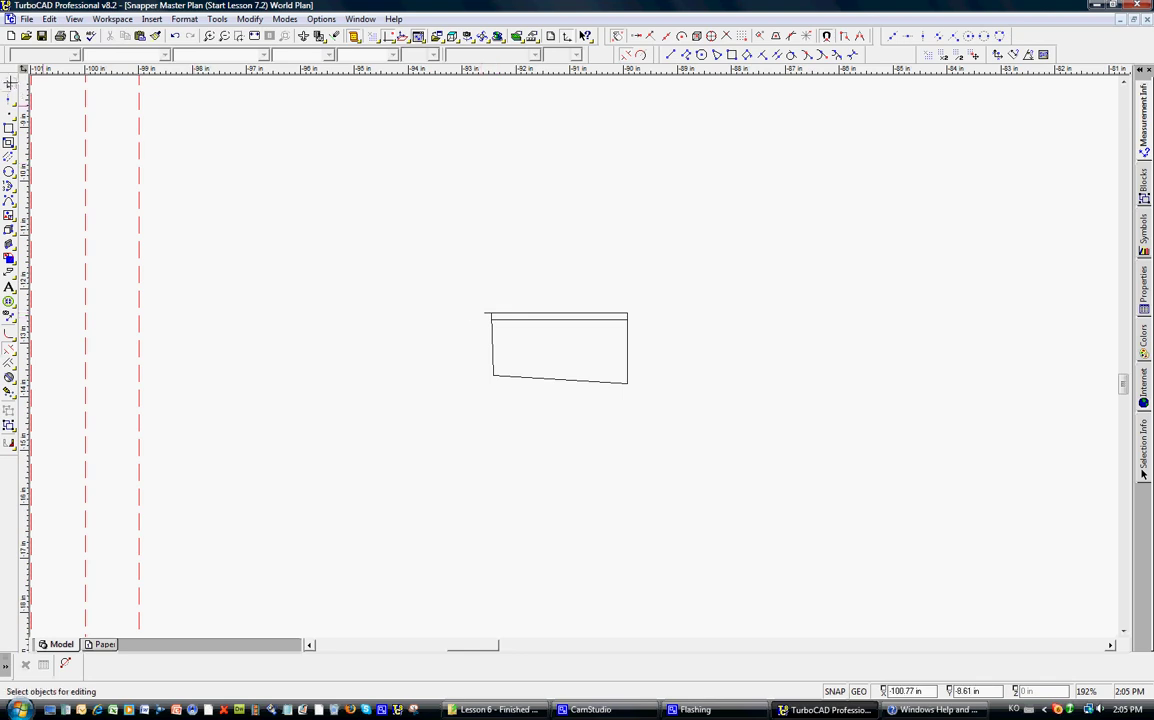
Delete the uppermost horizontal line and trim the front and rear line ends above the remaining top edge.
click(522, 312)
key(Delete)
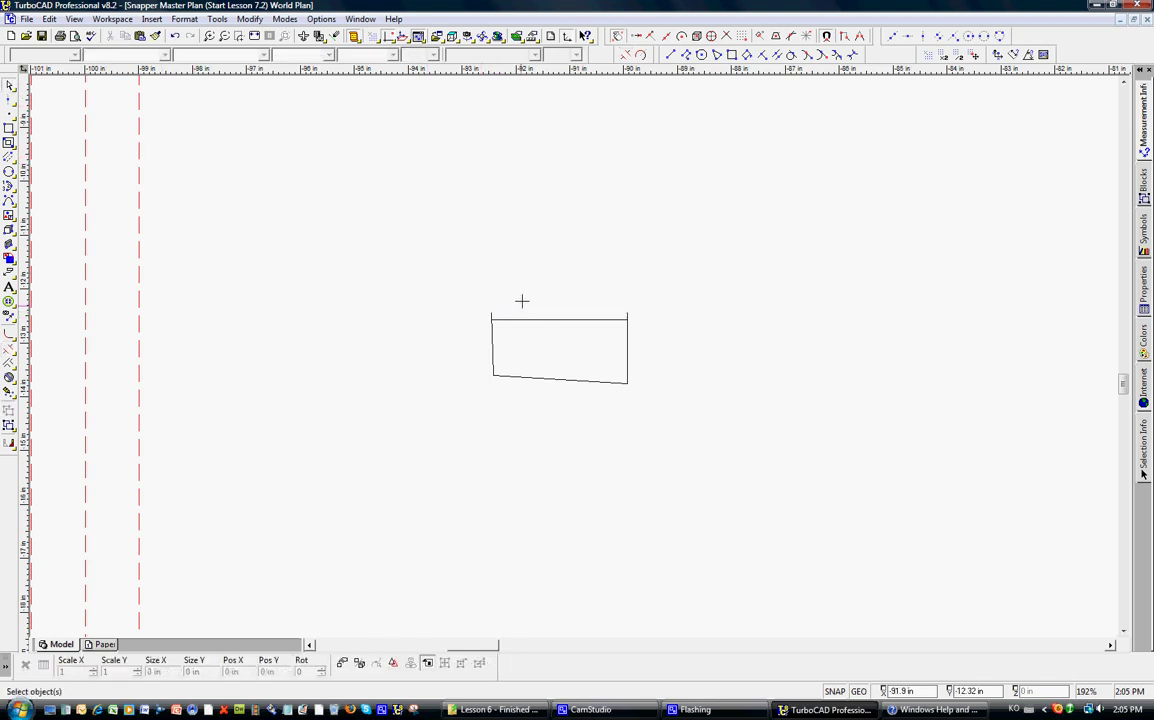
click(624, 55)
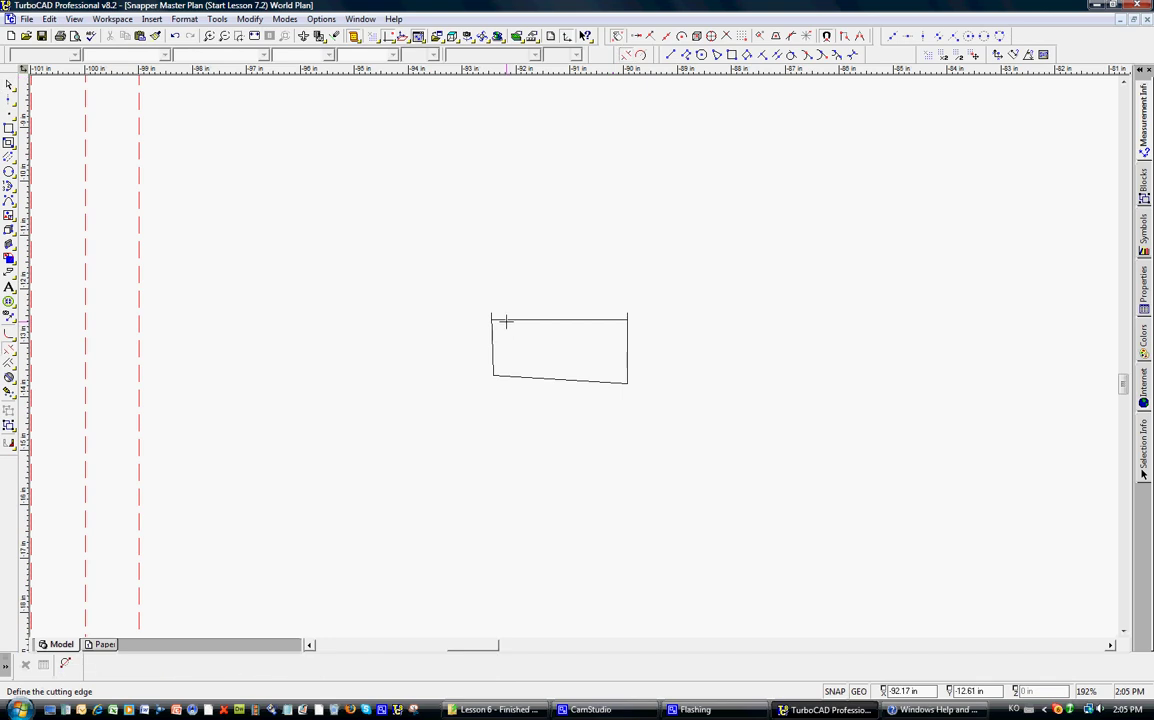
click(494, 319)
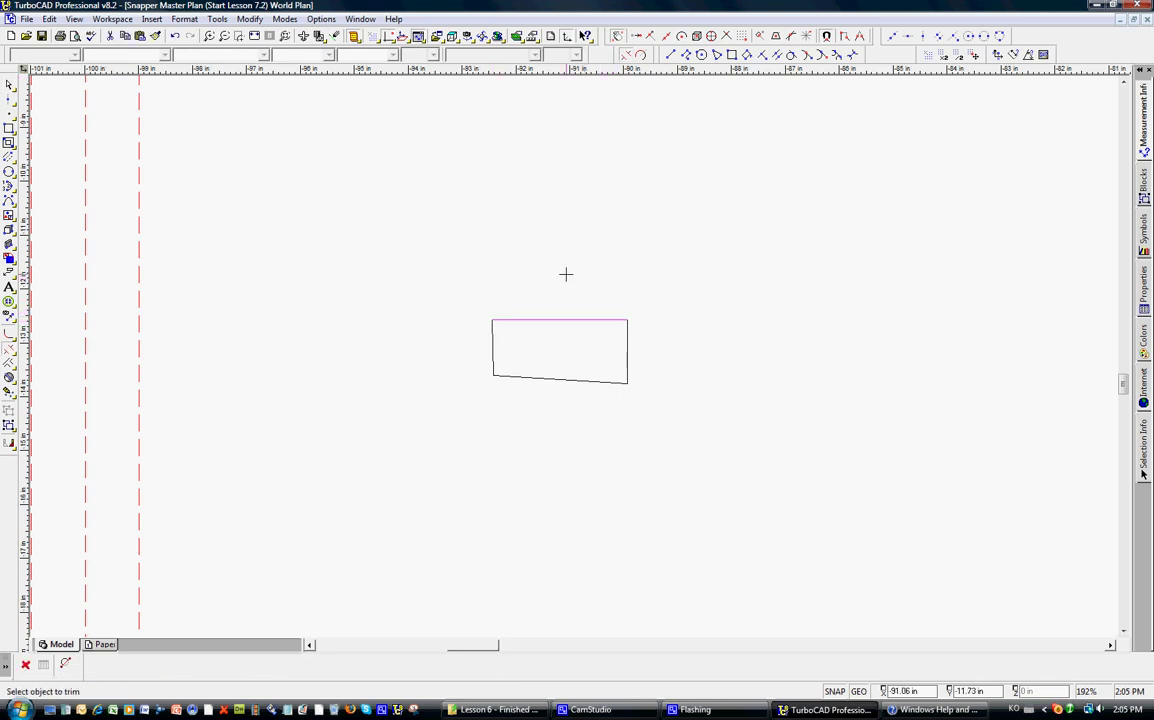
key(Escape)
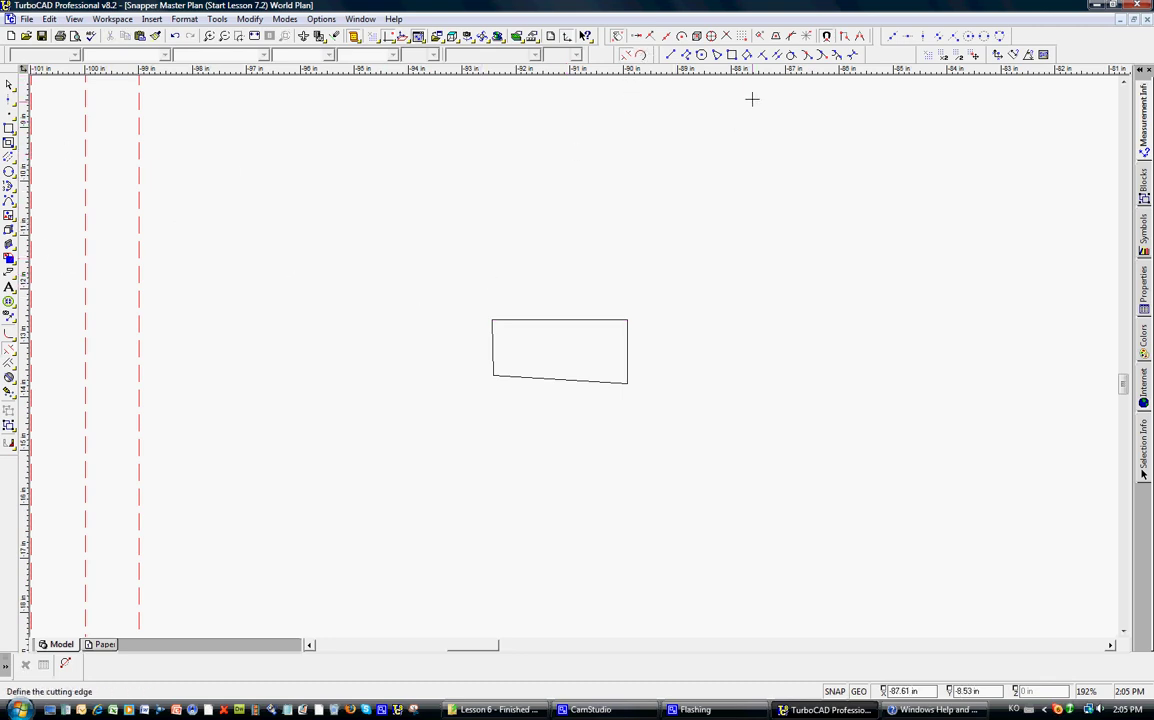
Draw a rectangle about 1.8 by 0.69 in inside the nose profile and nudge it toward the centre.
click(651, 44)
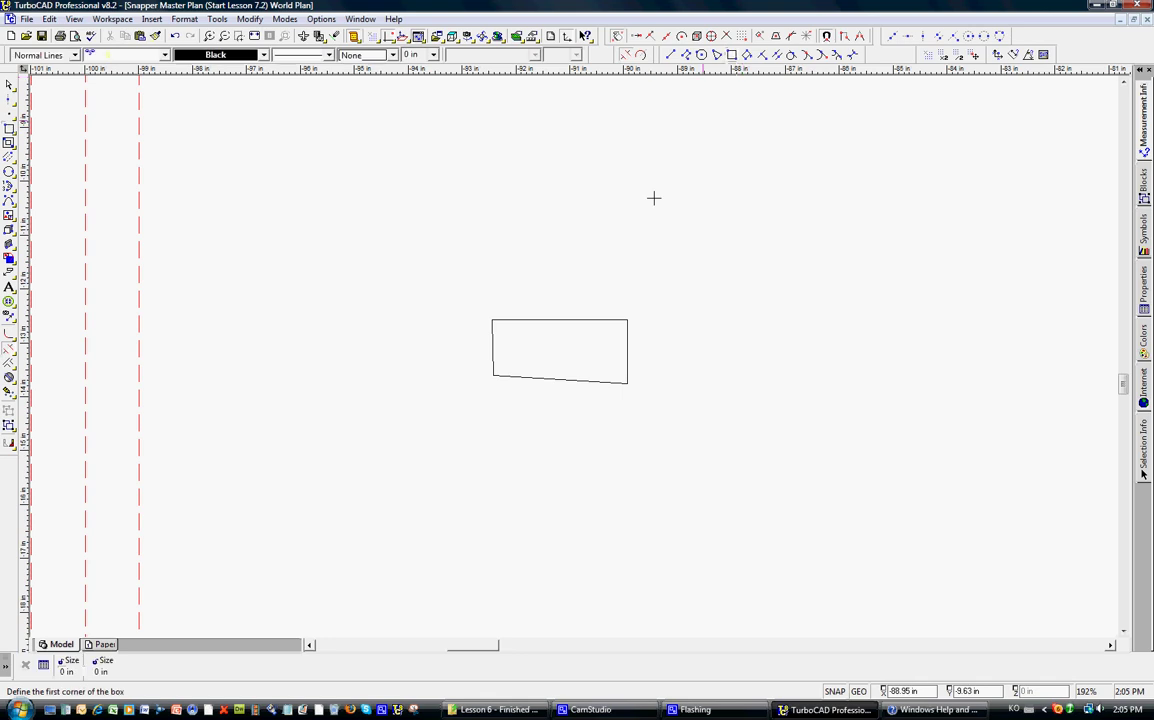
click(516, 332)
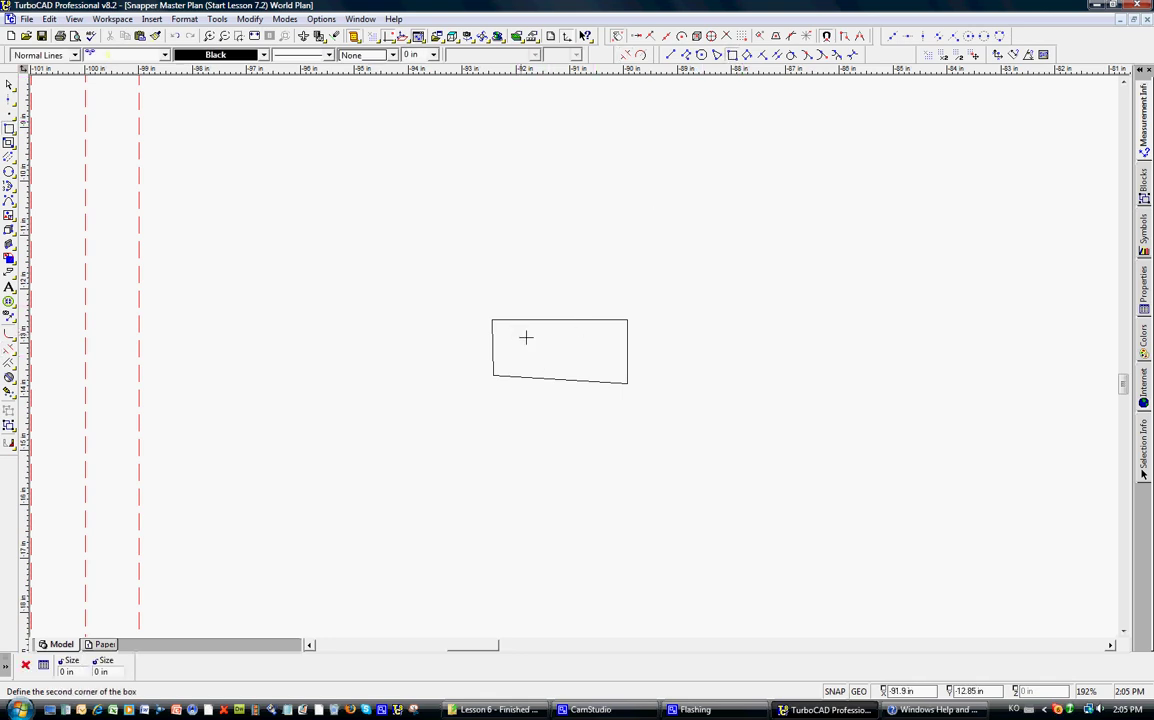
click(613, 369)
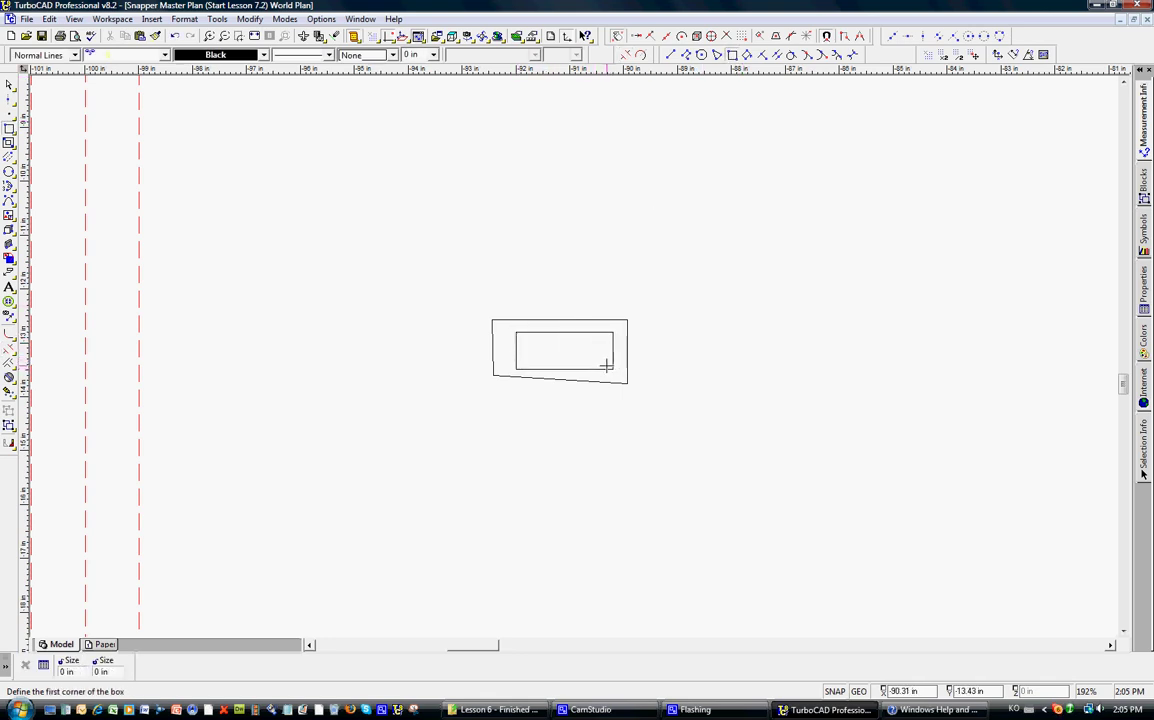
click(9, 84)
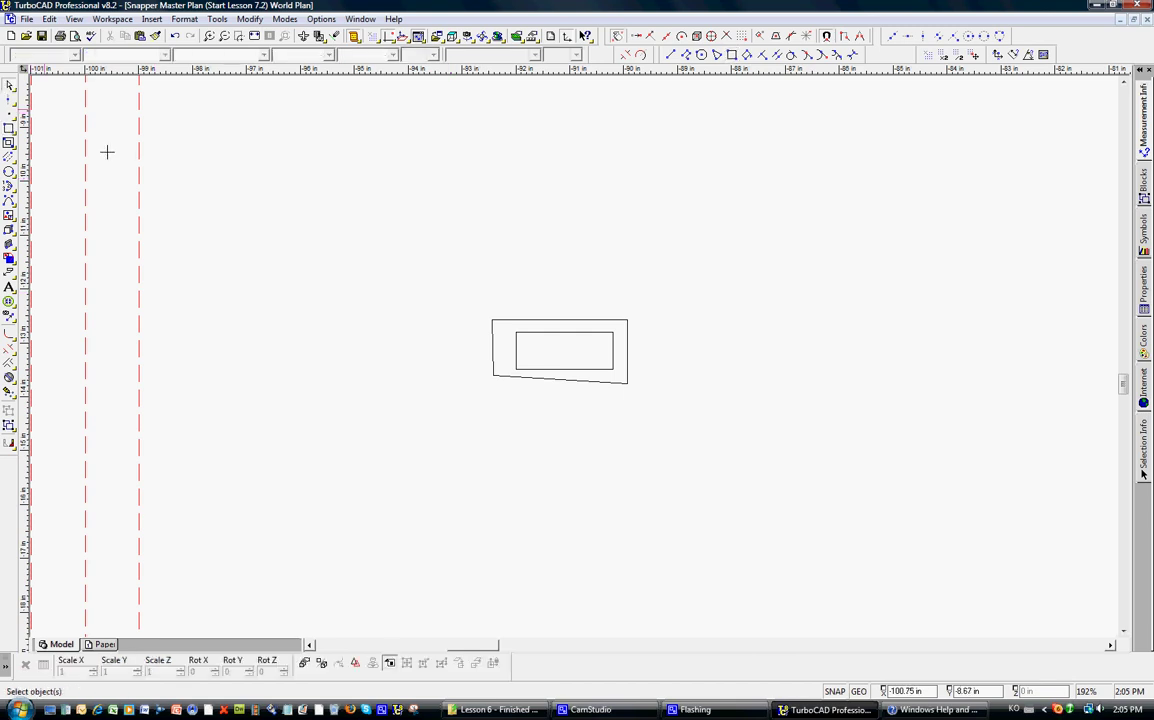
click(518, 332)
click(563, 349)
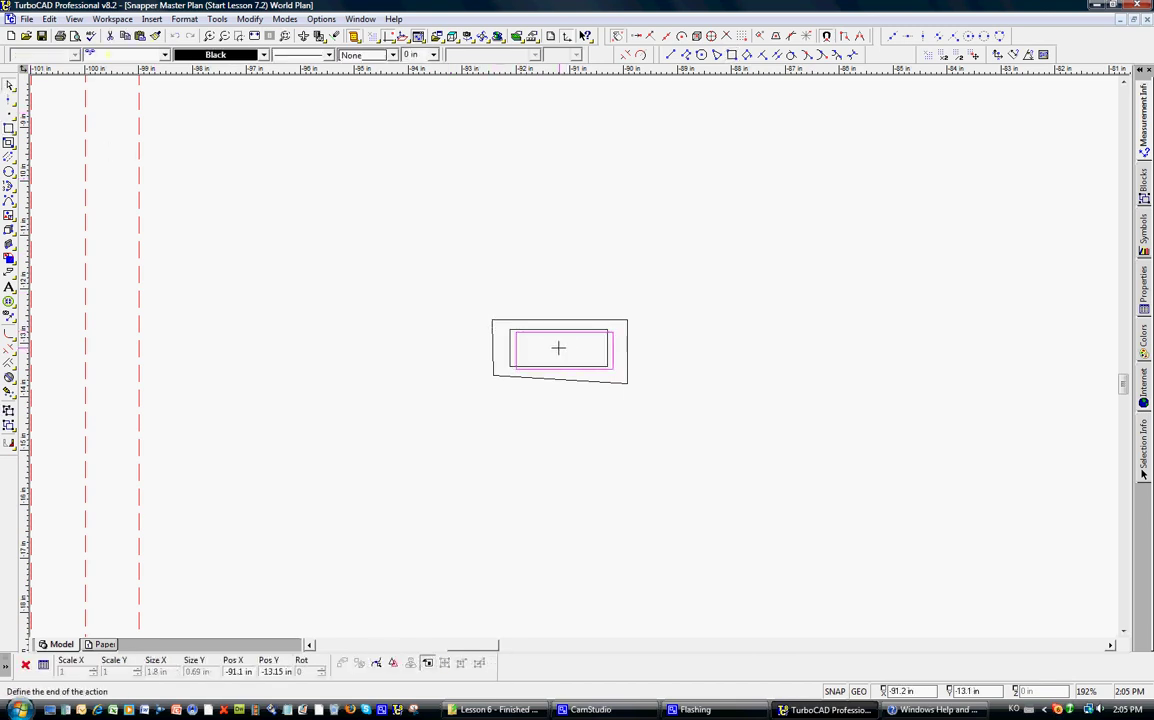
click(560, 349)
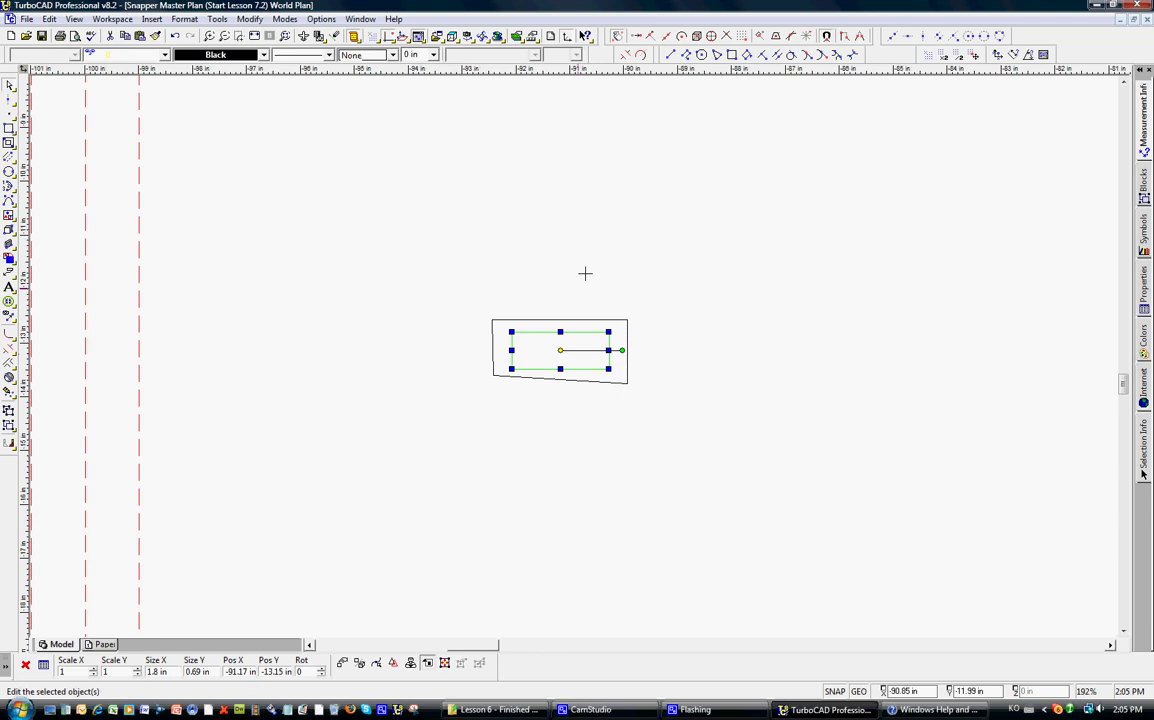
click(583, 238)
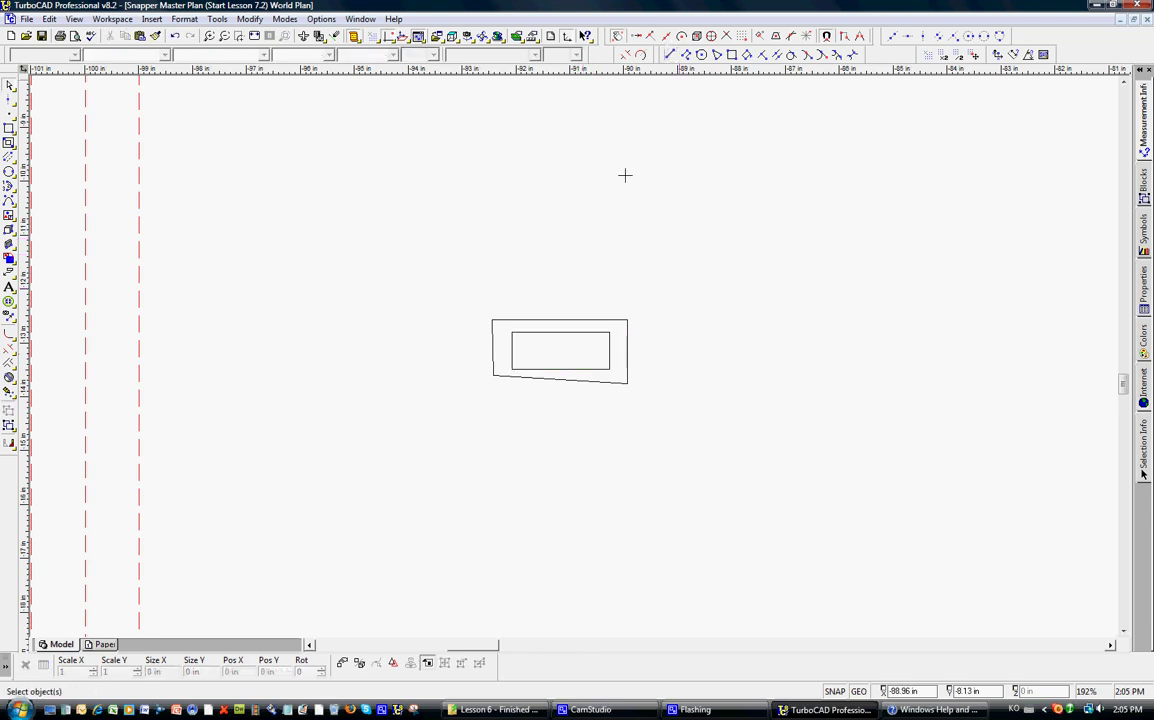
Draw a sloping line about 2.11 in long across the inner rectangle's lower part and trim both into a closed cut-out.
key(l)
click(507, 360)
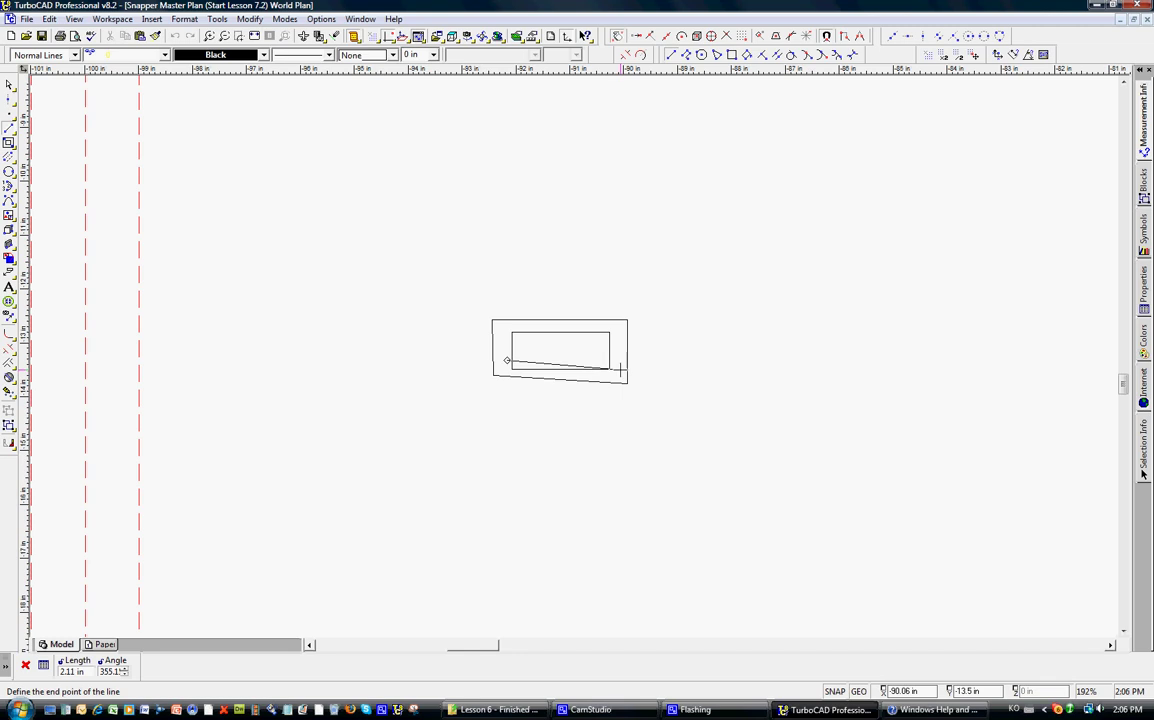
click(620, 370)
click(566, 38)
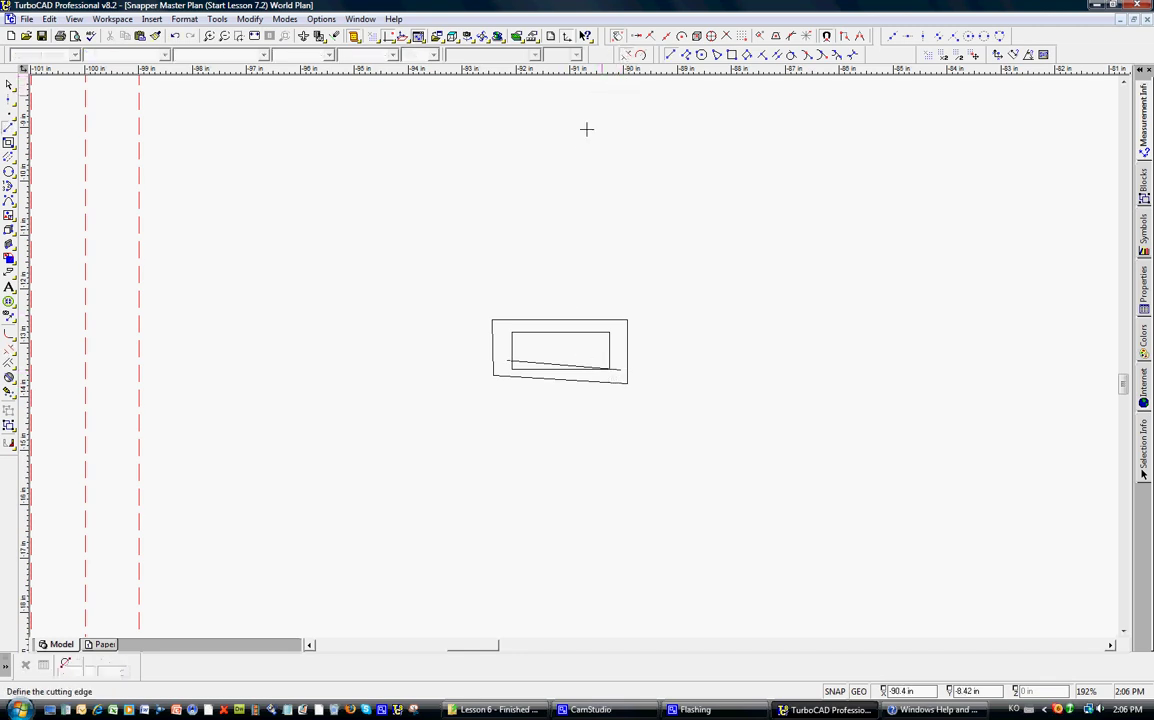
click(524, 362)
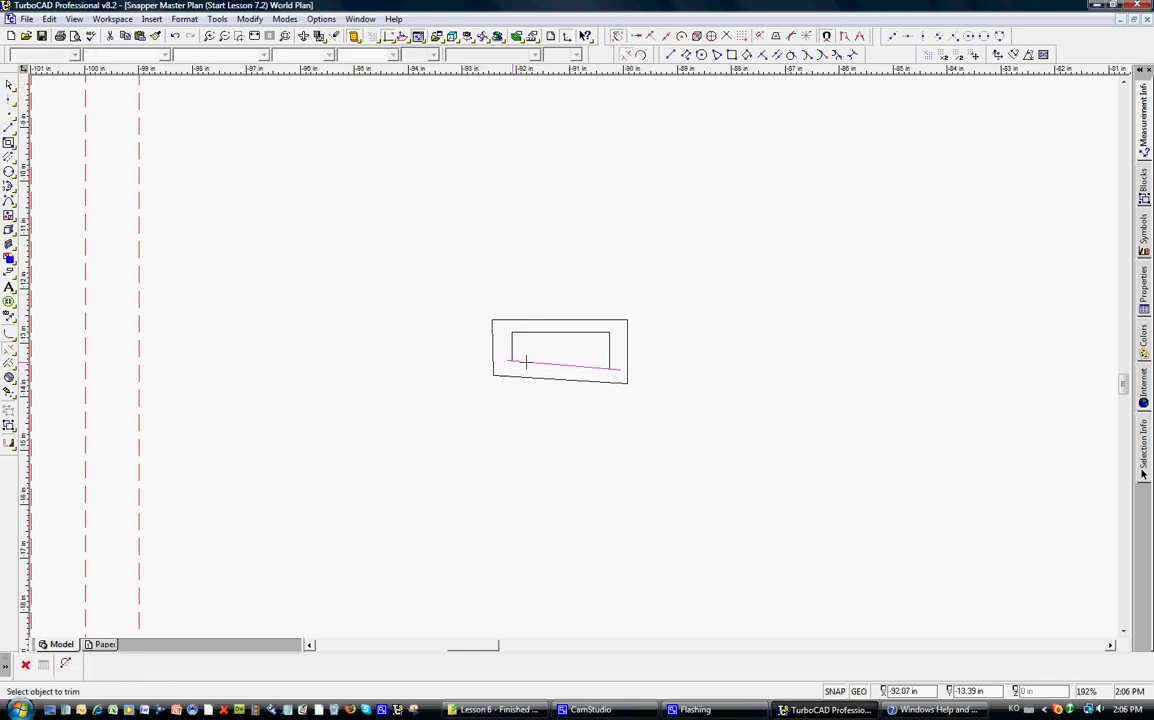
key(Escape)
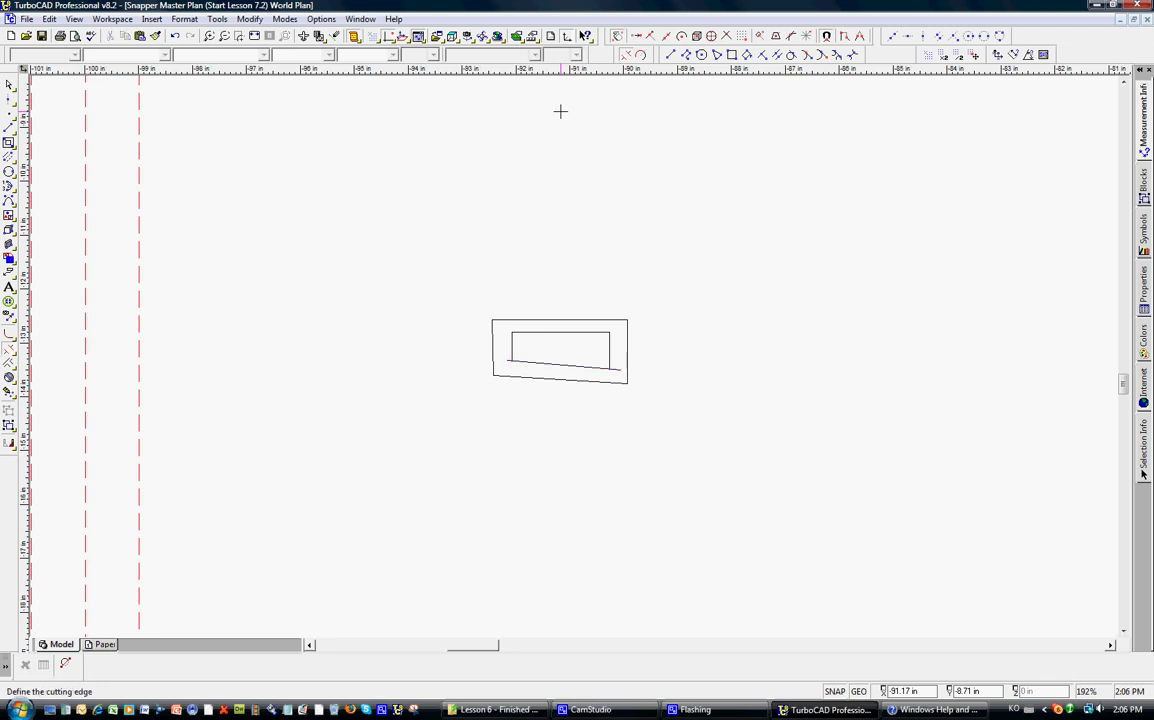
click(510, 352)
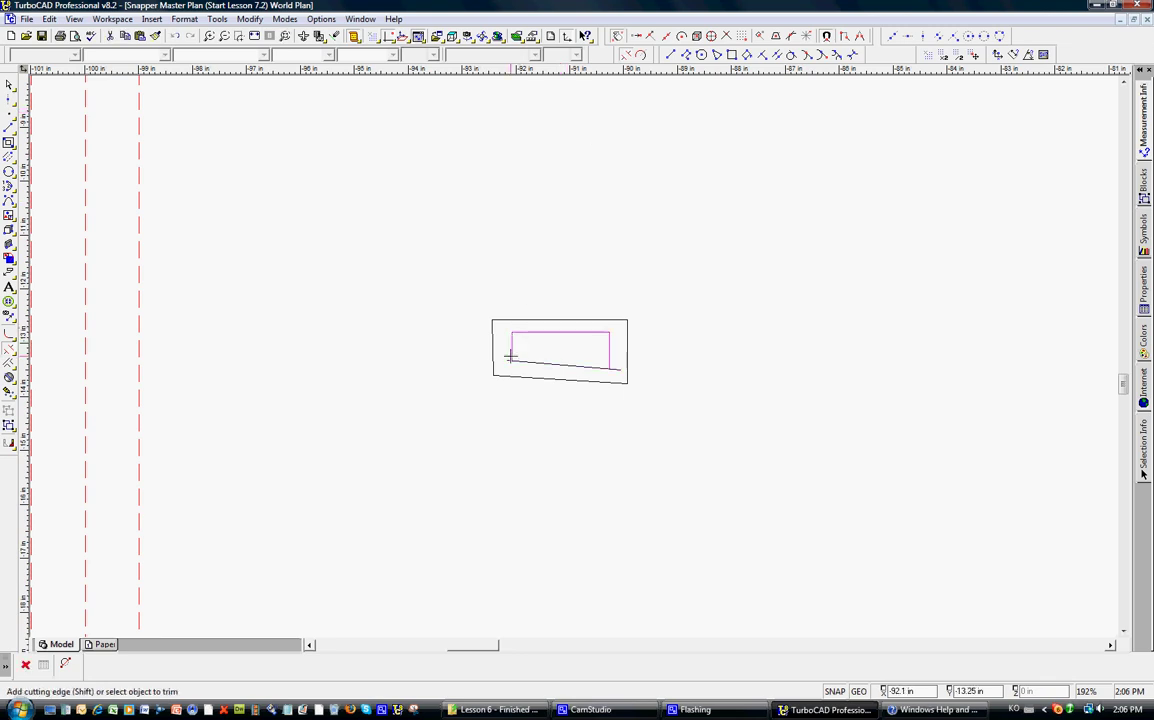
click(601, 367)
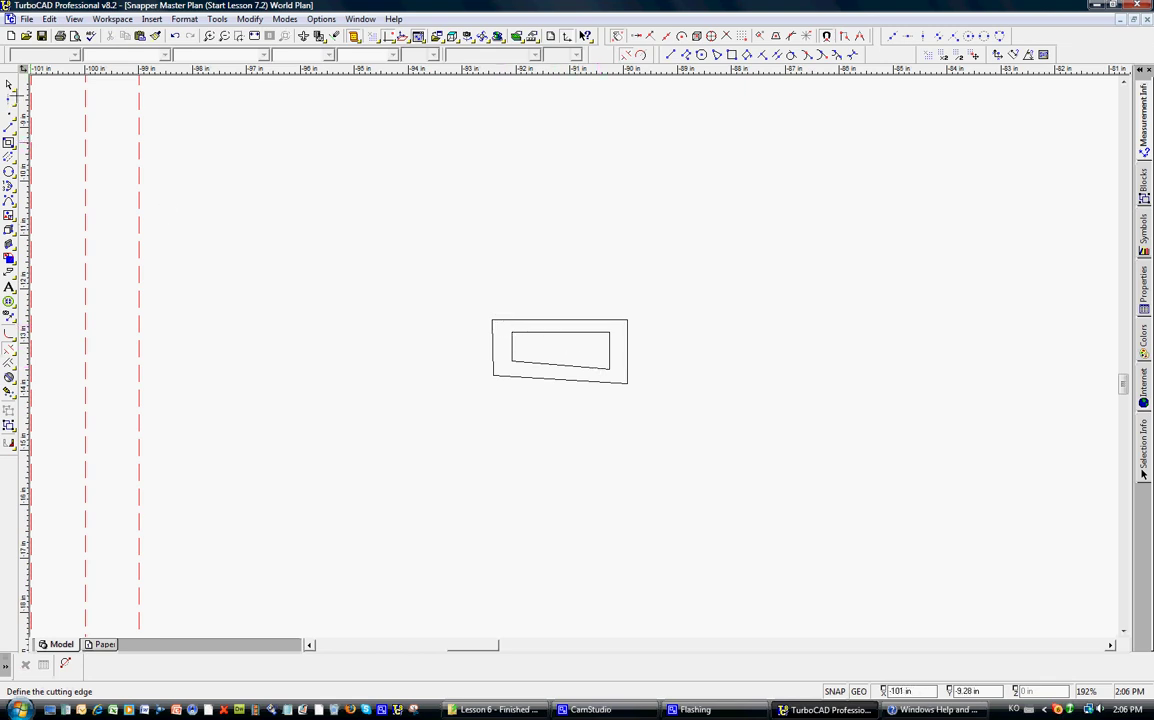
Select the closed inner cut-out and nudge it slightly to centre it within the nose side panel.
click(12, 86)
mouse_move(499, 325)
mouse_down()
mouse_move(598, 348)
mouse_move(612, 364)
mouse_up()
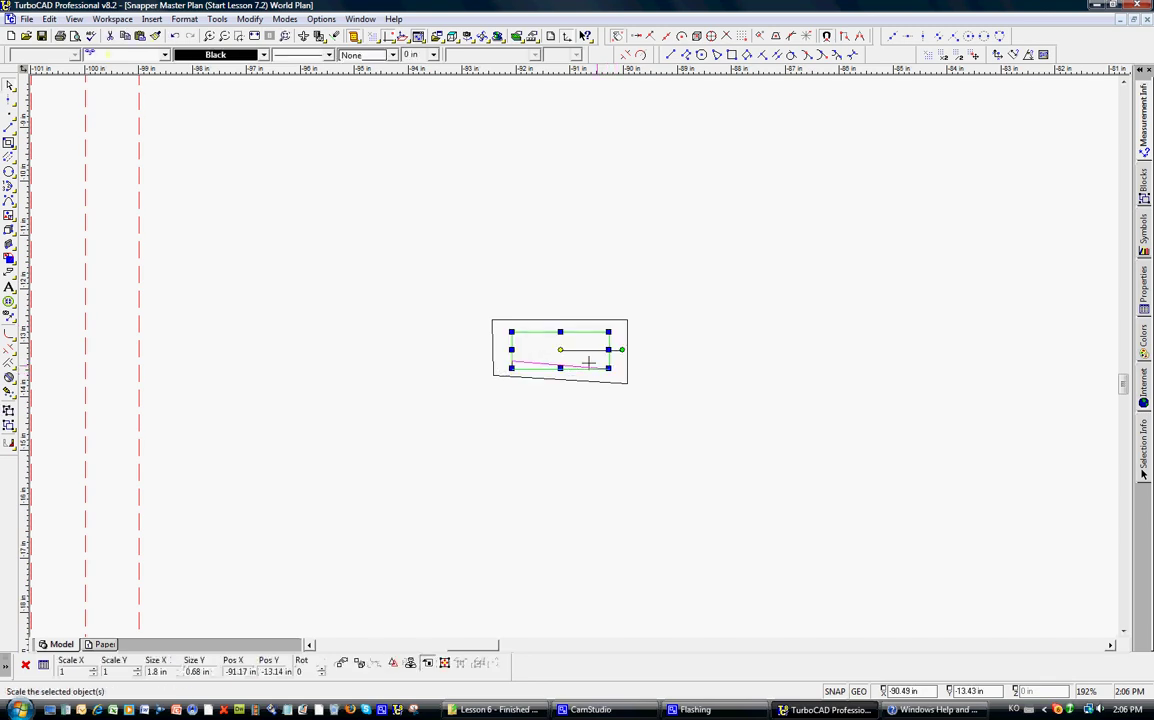
click(560, 349)
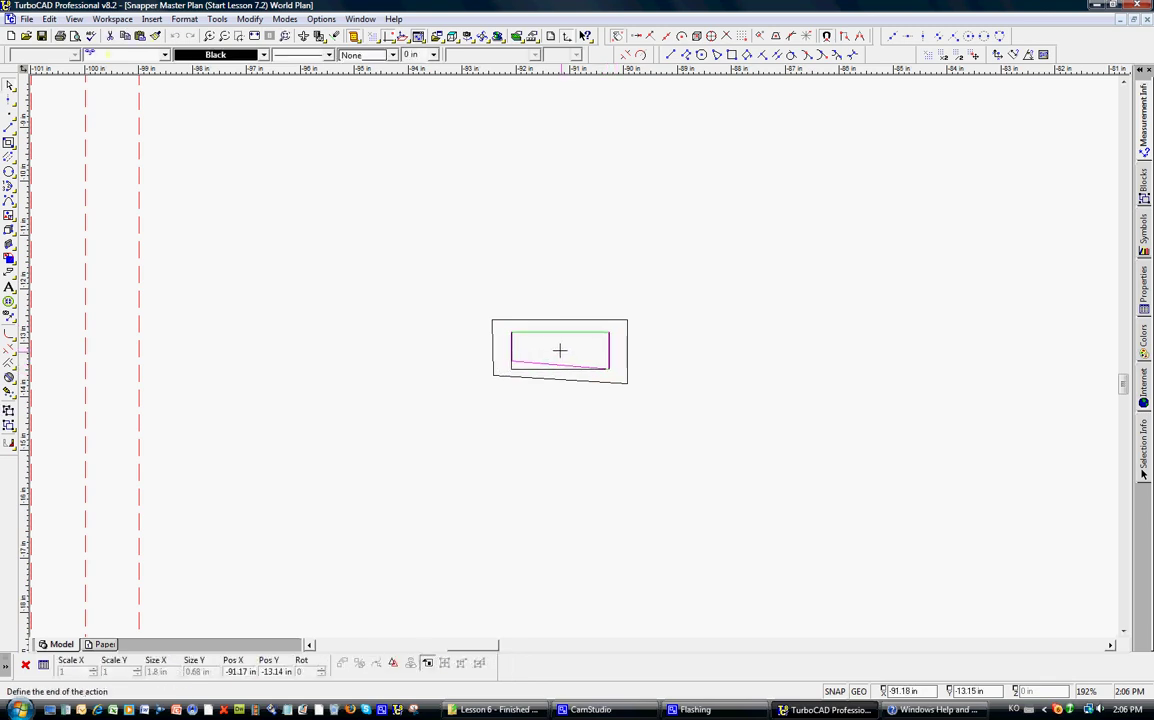
click(464, 214)
Move the nose side panel with its cut-out above the frame's side view, beside the former, to about X -91 in, Y 0.8 in.
scroll(572, 358, down, 3)
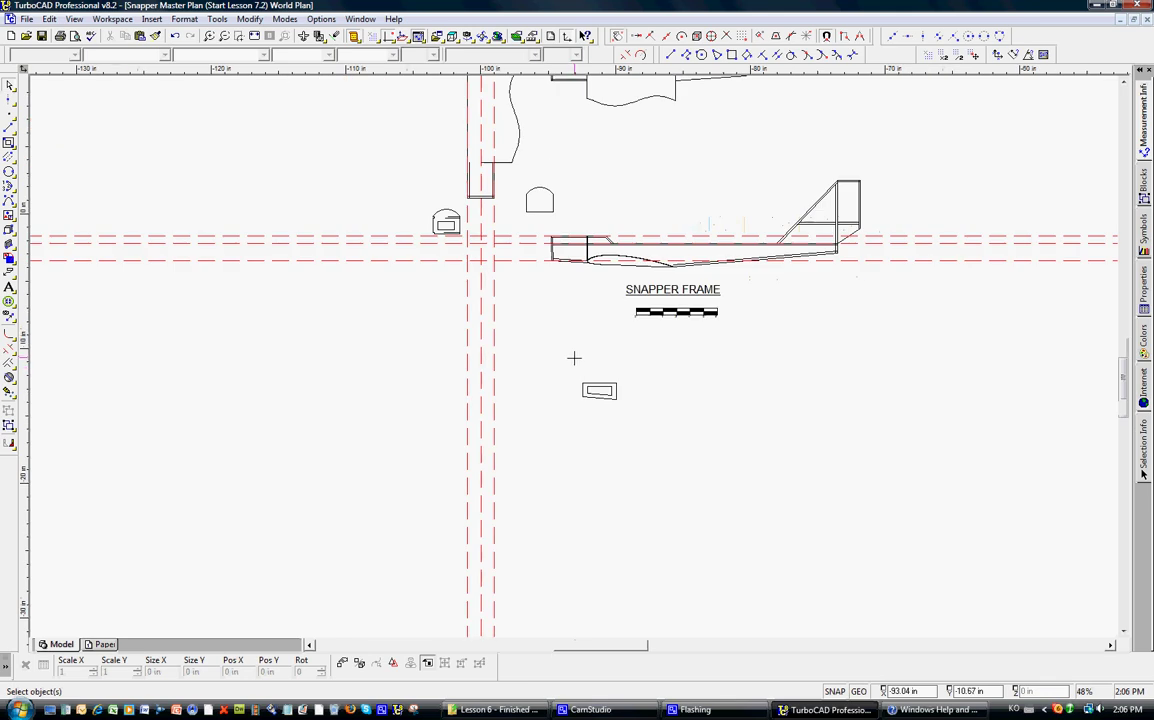
mouse_move(570, 364)
mouse_down()
mouse_move(654, 412)
mouse_move(600, 180)
mouse_move(601, 203)
mouse_up()
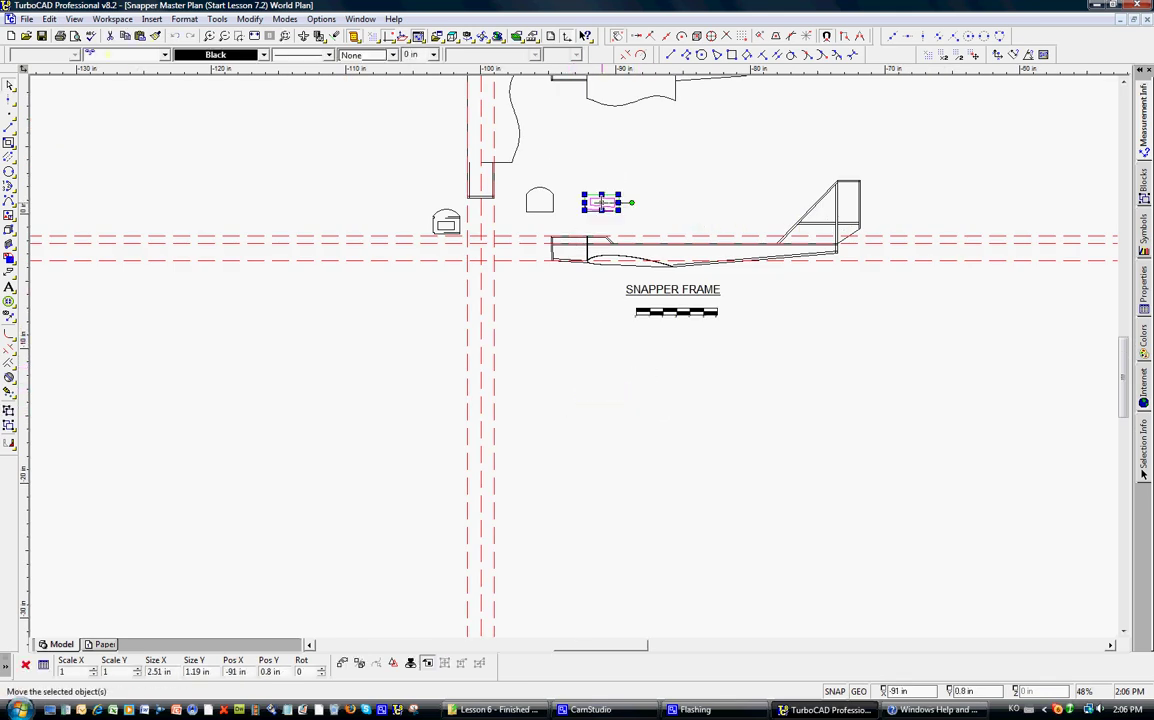
click(533, 300)
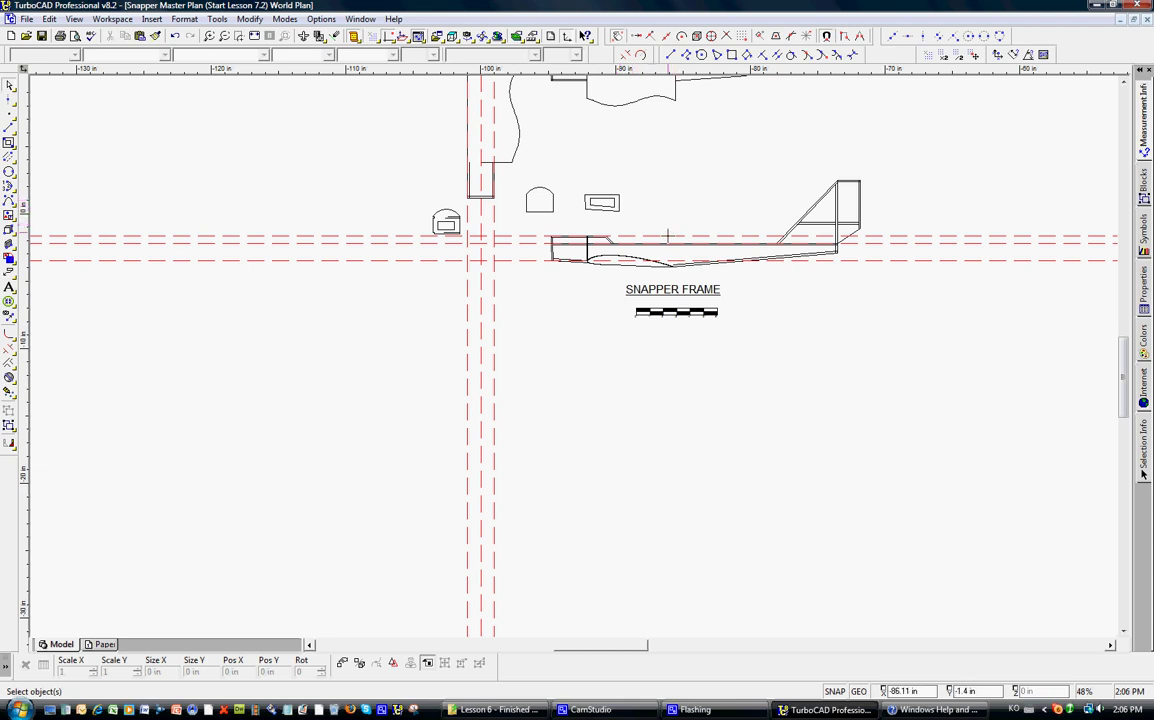
middle_drag(659, 253, 573, 355)
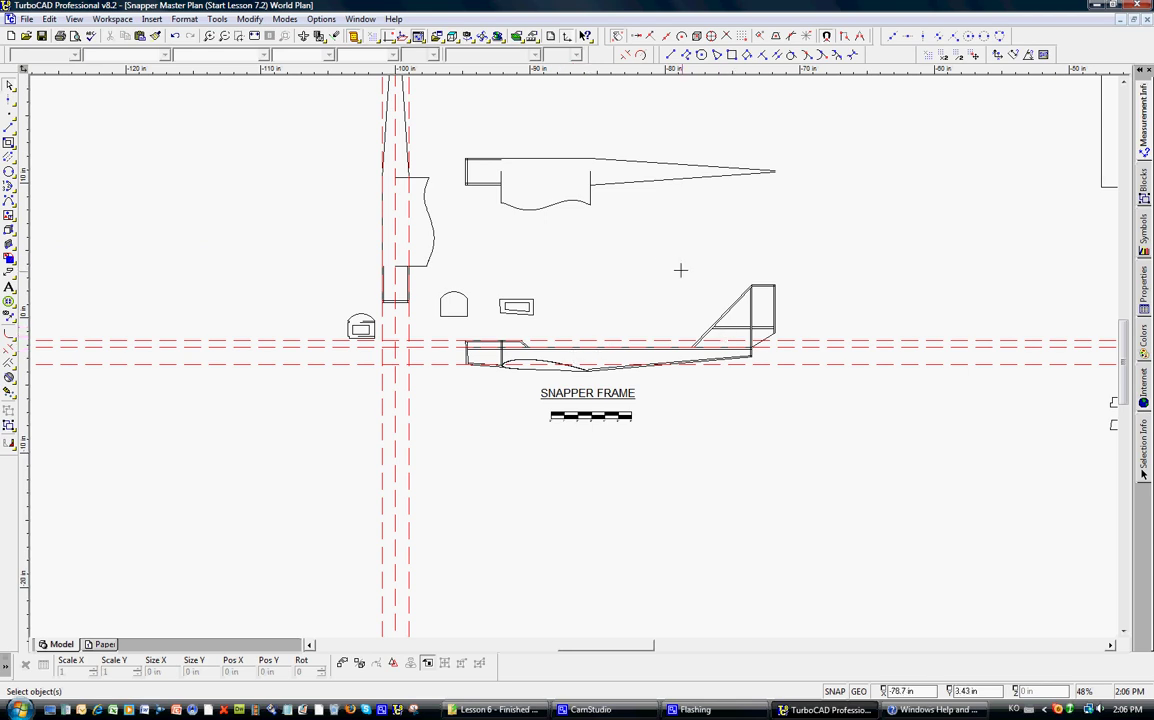
scroll(560, 310, up, 2)
scroll(557, 491, down, 2)
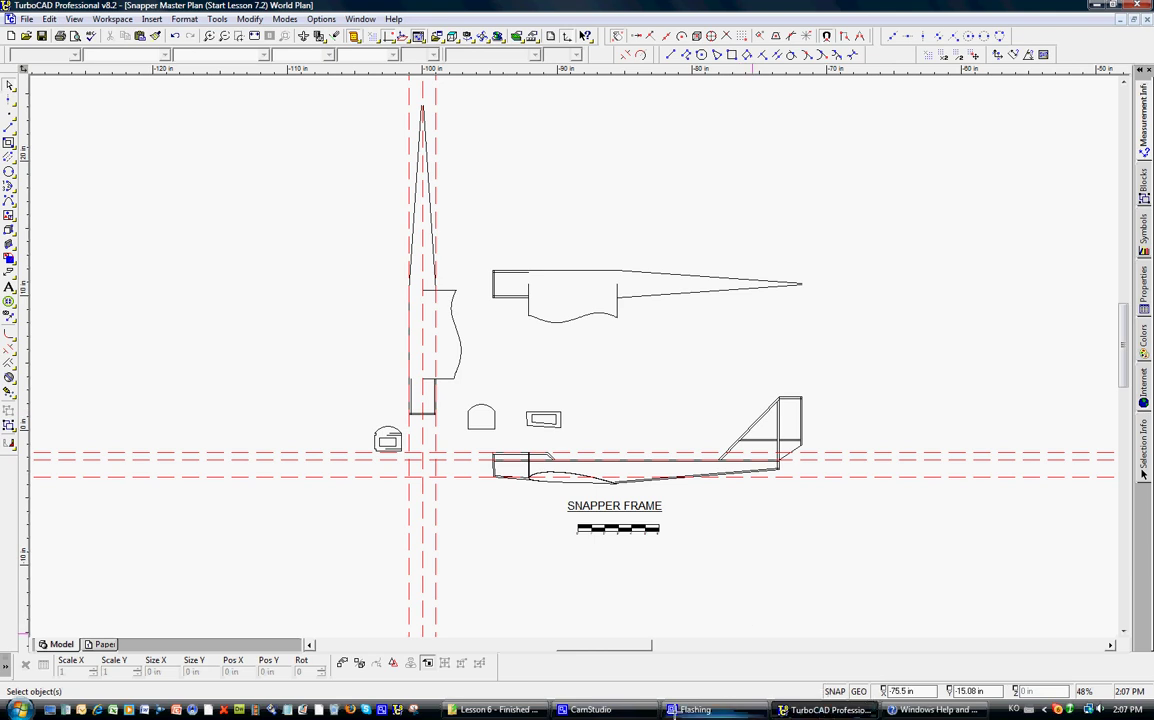
click(606, 710)
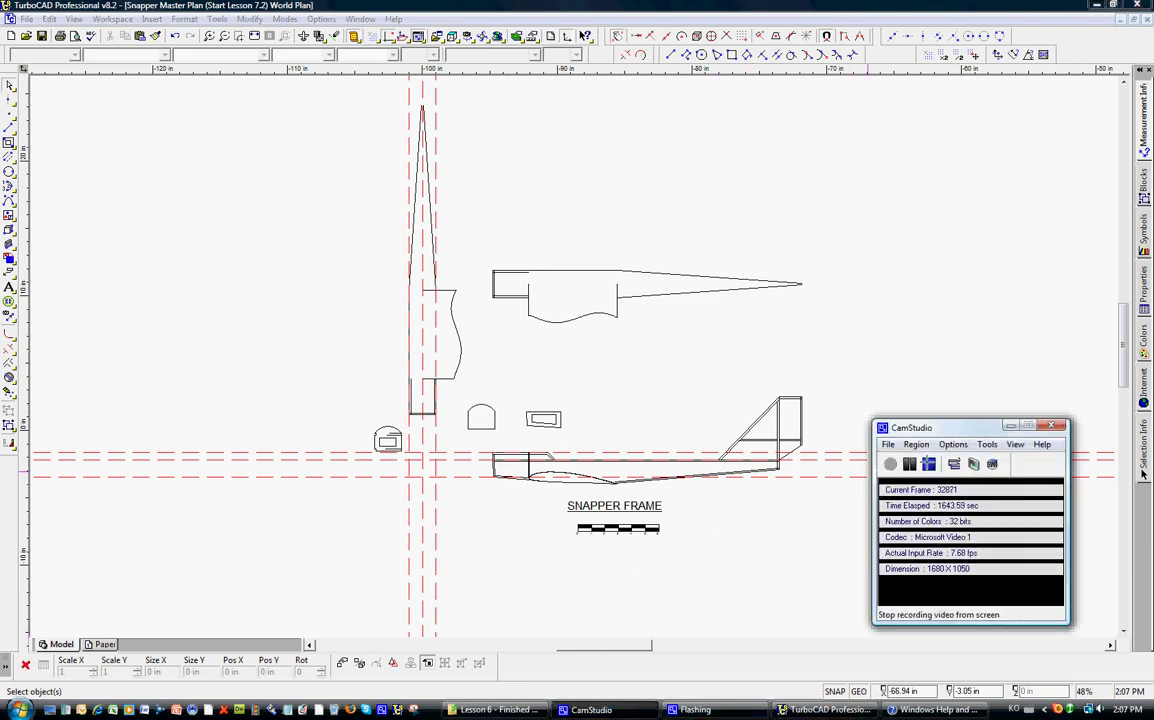